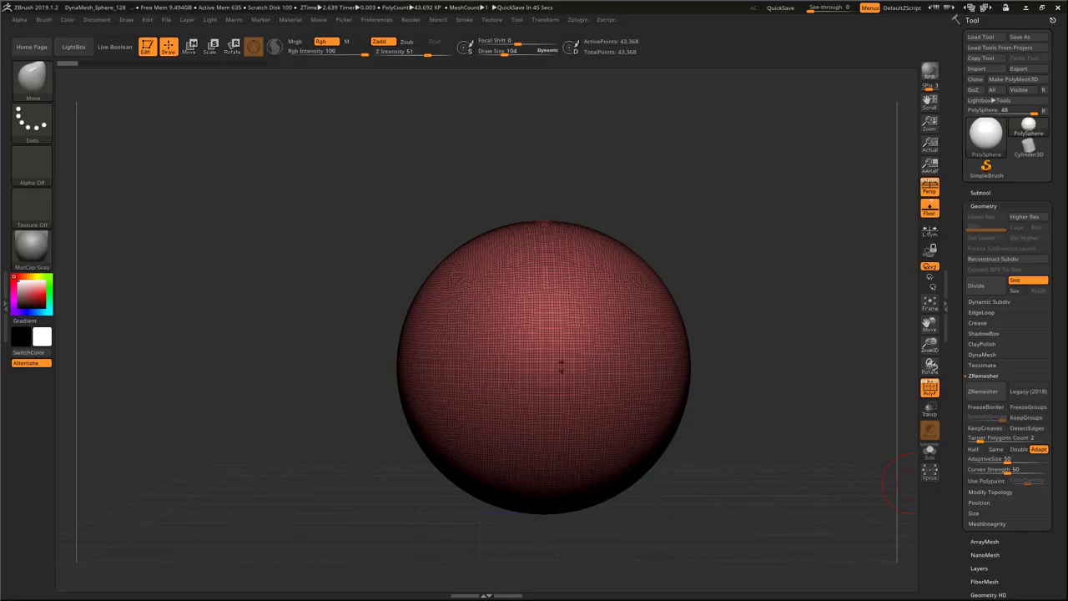
# Step: Select the ZRemesherGuides brush for drawing topology guides on the dense sphere
pyautogui.moveTo(742, 313); pyautogui.dragTo(584, 146)
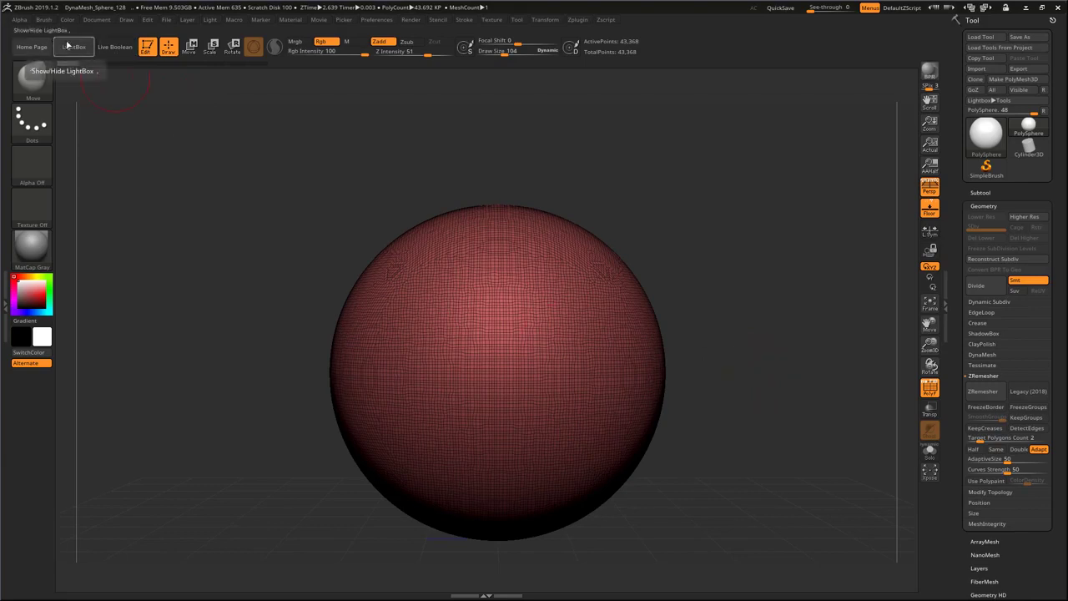
pyautogui.click(983, 206)
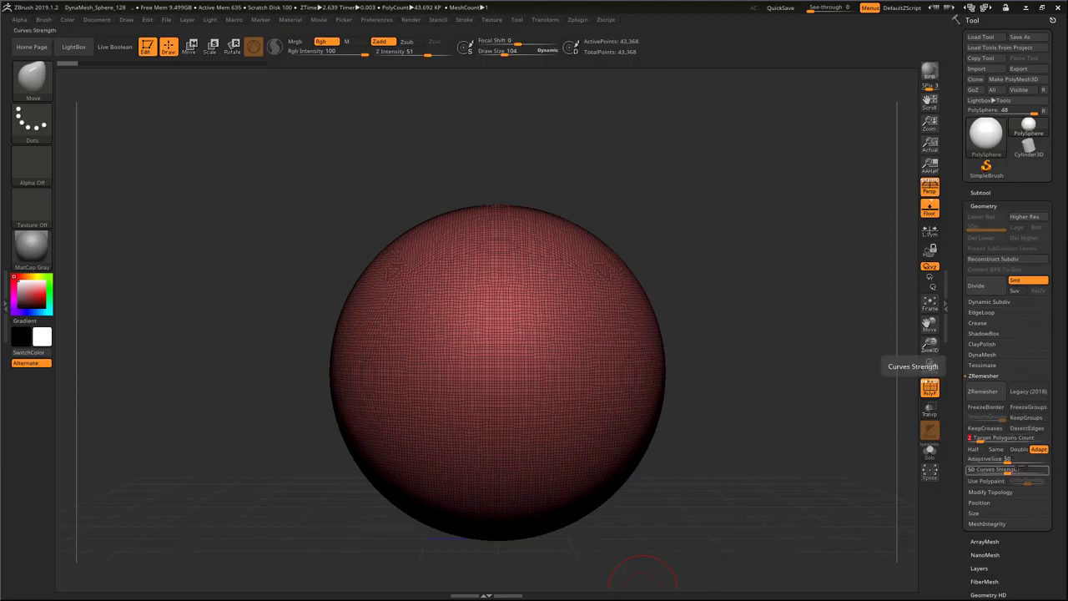
pyautogui.keyDown('alt'); pyautogui.moveTo(779, 396); pyautogui.dragTo(800, 385); pyautogui.keyUp('alt')
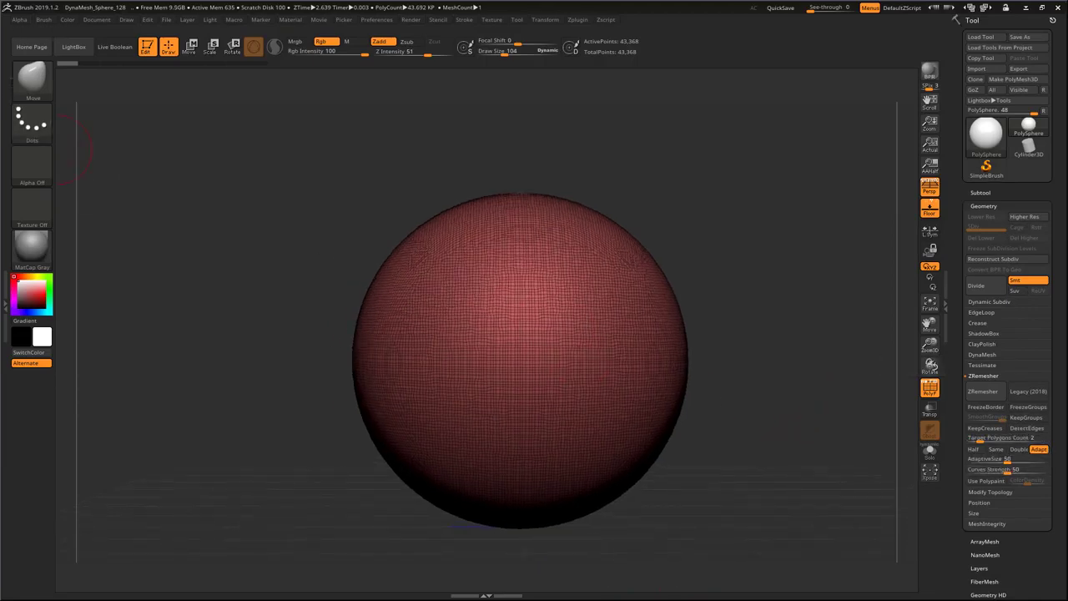
pyautogui.click(32, 77)
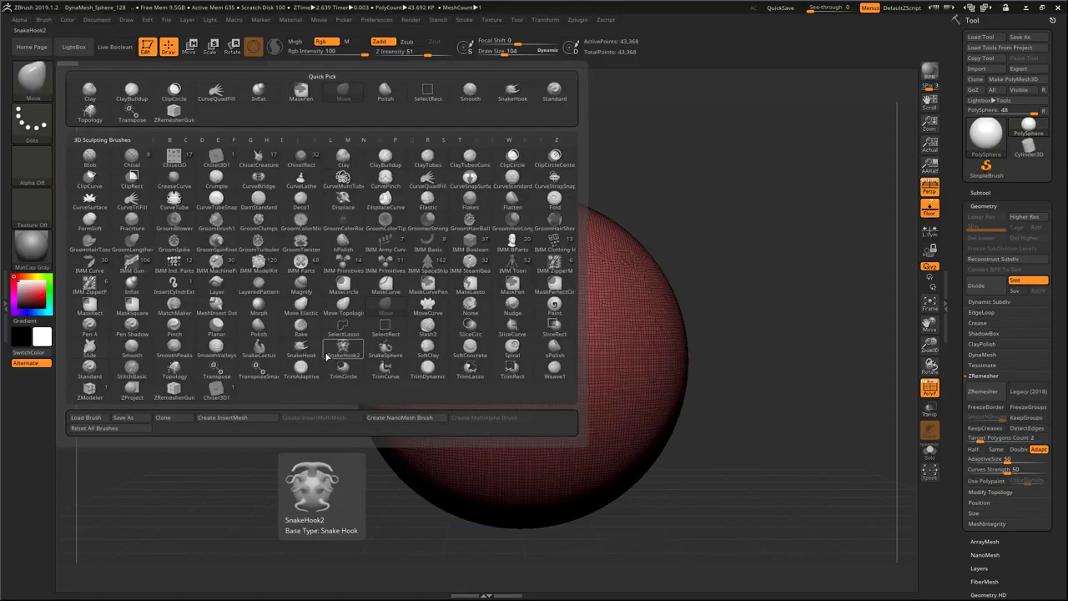
pyautogui.press('z')
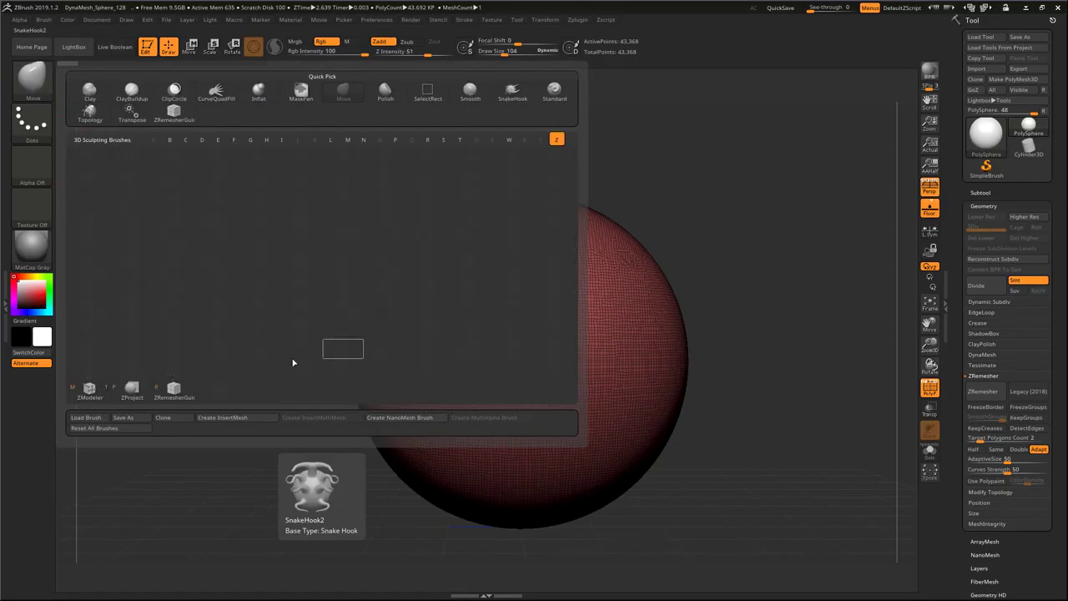
pyautogui.click(173, 390)
pyautogui.press('shift')
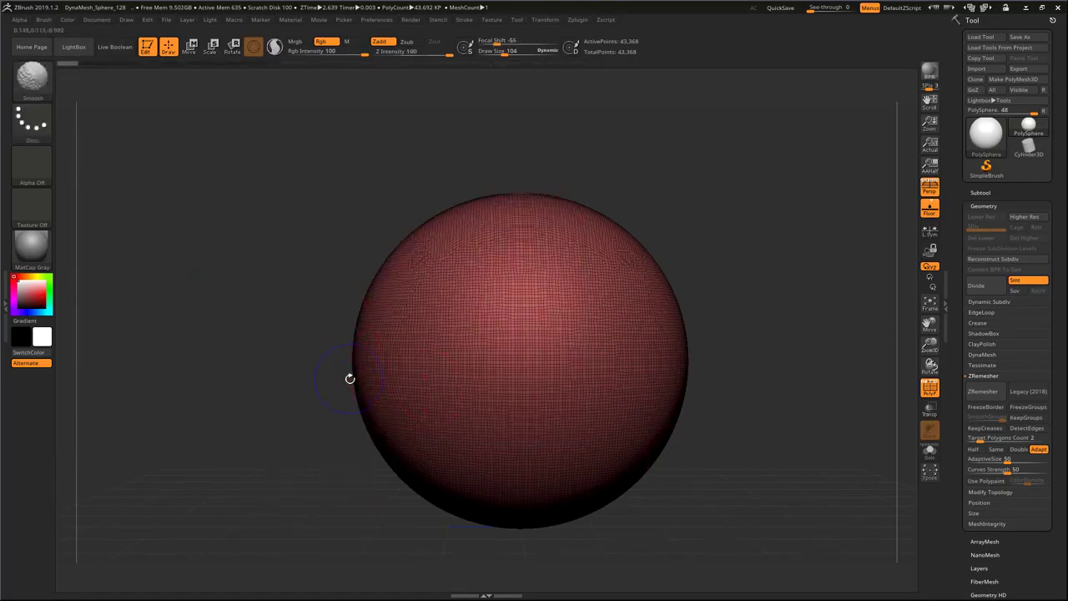
pyautogui.press('shift')
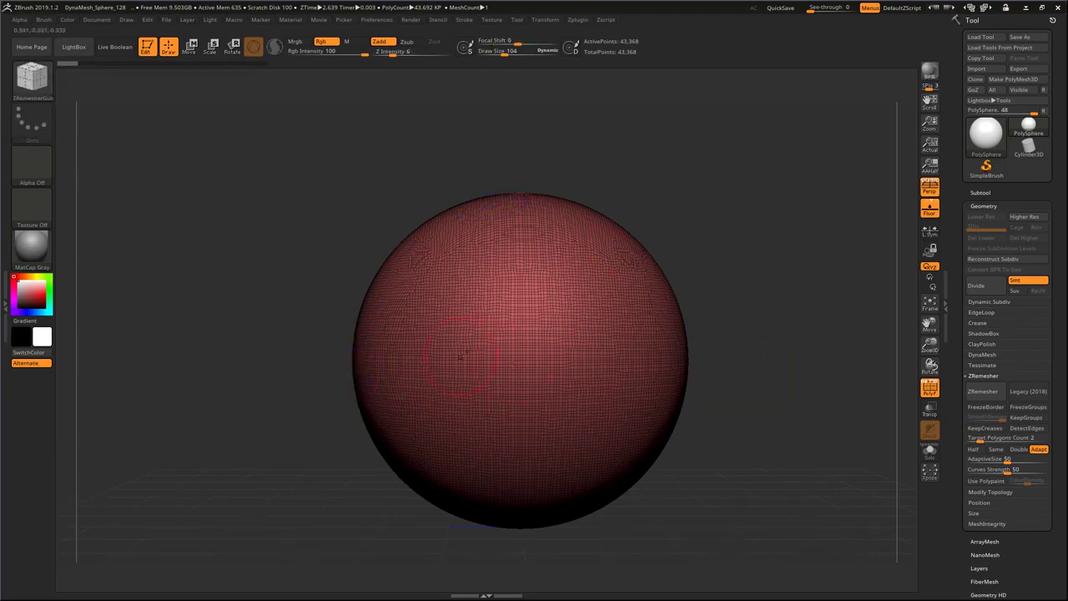
# Step: Try drawing a ZRemesher guide curve around the upper part of the sphere, and undo it
pyautogui.keyDown('shift'); pyautogui.moveTo(730, 384); pyautogui.dragTo(774, 384); pyautogui.keyUp('shift')
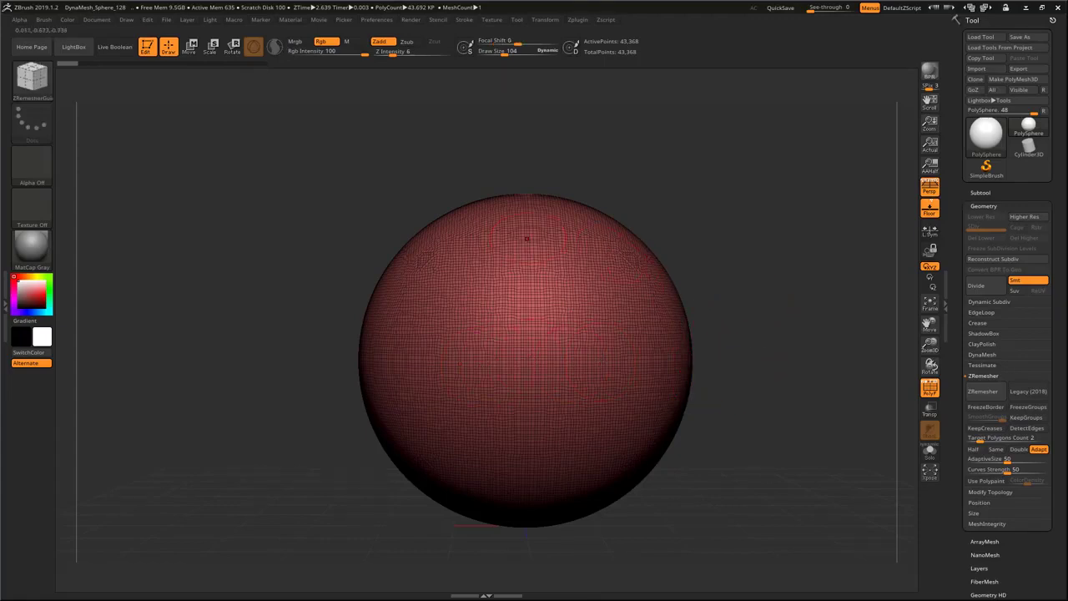
pyautogui.moveTo(655, 208); pyautogui.dragTo(644, 274)
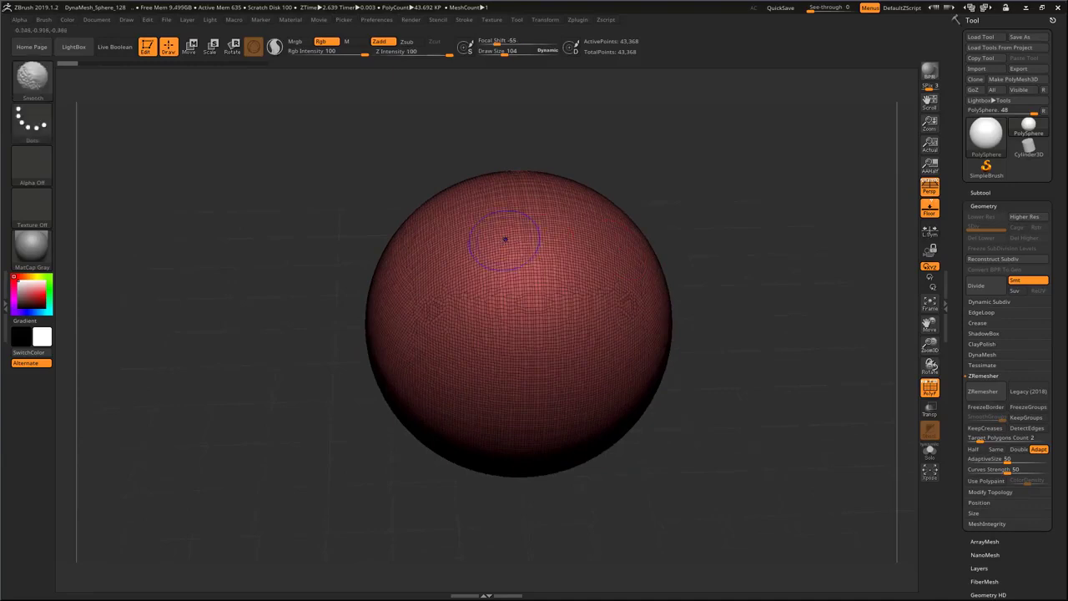
pyautogui.click(28, 81)
pyautogui.click(250, 384)
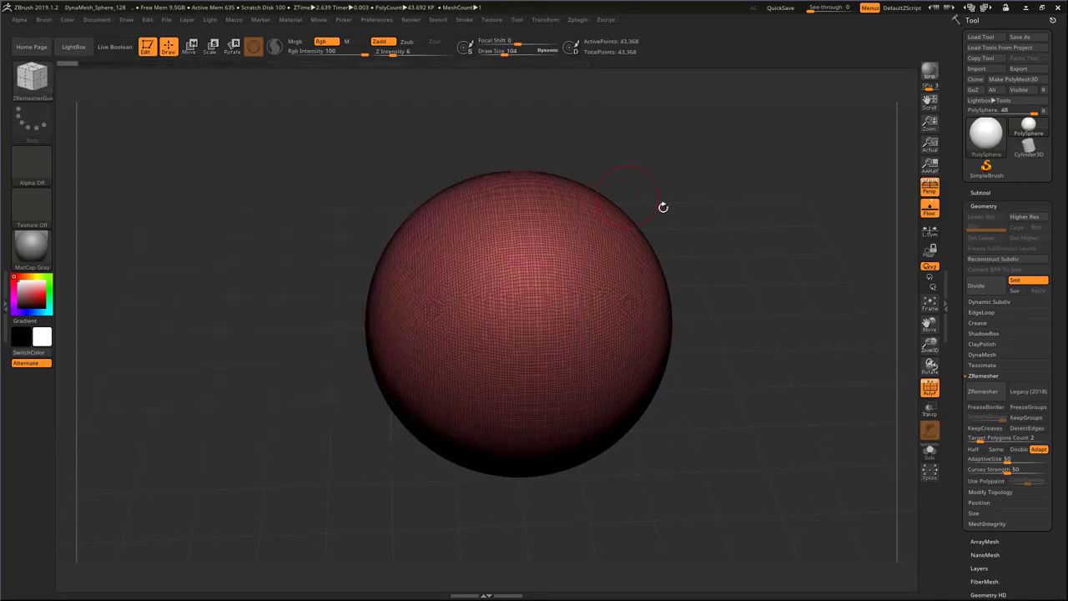
pyautogui.moveTo(592, 237)
pyautogui.mouseDown()
pyautogui.moveTo(614, 235)
pyautogui.moveTo(667, 281)
pyautogui.moveTo(735, 314)
pyautogui.moveTo(718, 315)
pyautogui.mouseUp()
pyautogui.moveTo(732, 310); pyautogui.dragTo(742, 309)
pyautogui.moveTo(776, 344)
pyautogui.mouseDown()
pyautogui.moveTo(789, 331)
pyautogui.moveTo(787, 300)
pyautogui.mouseUp()
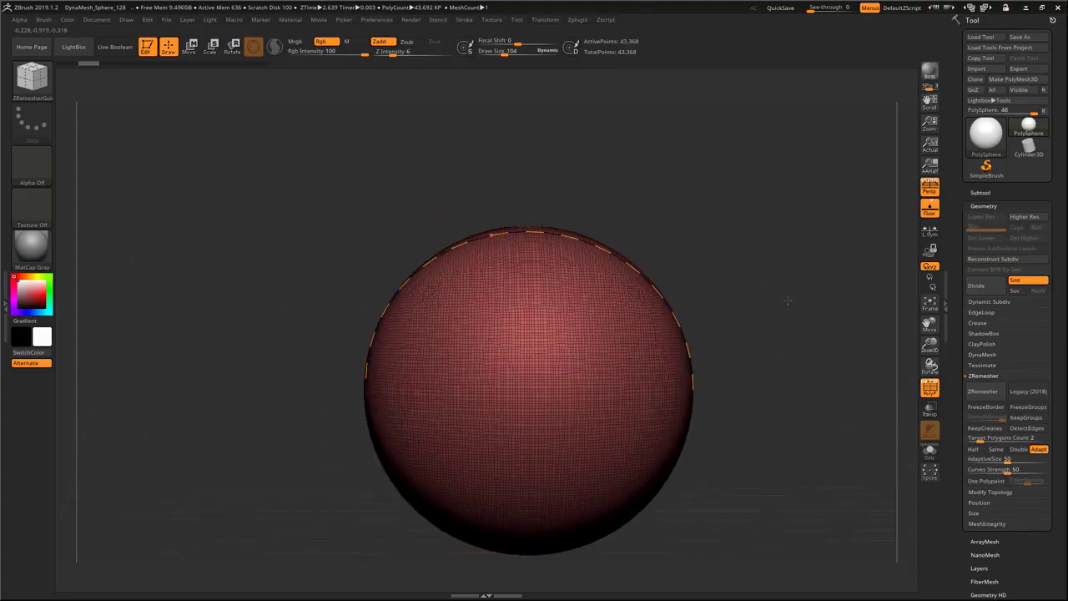
pyautogui.moveTo(782, 339)
pyautogui.mouseDown()
pyautogui.moveTo(836, 327)
pyautogui.moveTo(715, 350)
pyautogui.mouseUp()
pyautogui.hotkey('ctrl', 'z')
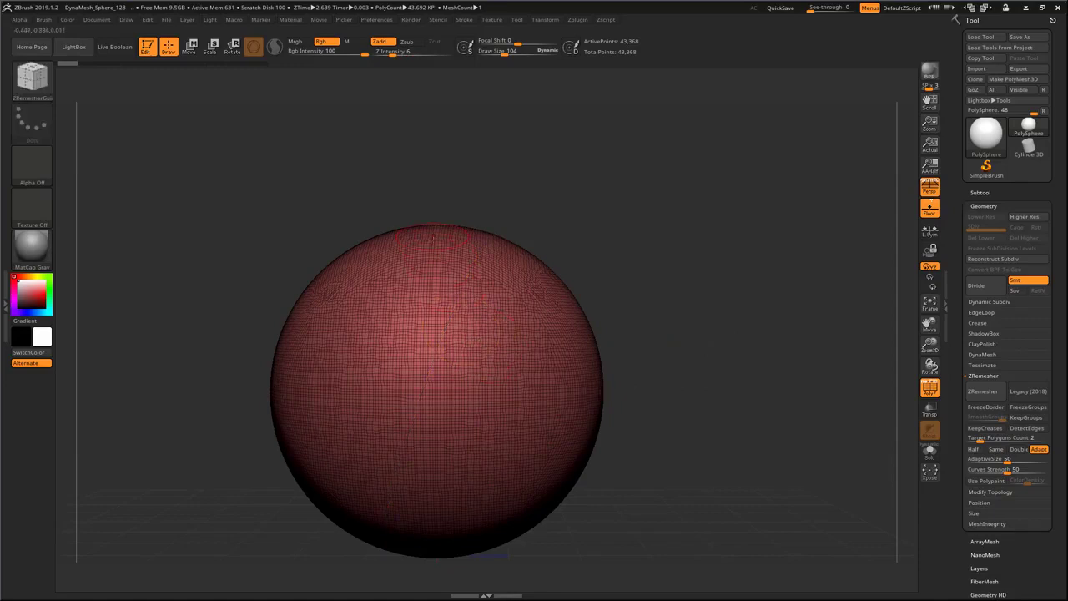
# Step: Draw a new ZRemesher guide curve on the sphere and retopologize it with ZRemesher
pyautogui.moveTo(432, 348)
pyautogui.mouseDown()
pyautogui.moveTo(419, 595)
pyautogui.moveTo(432, 595)
pyautogui.mouseUp()
pyautogui.moveTo(723, 479); pyautogui.dragTo(673, 478)
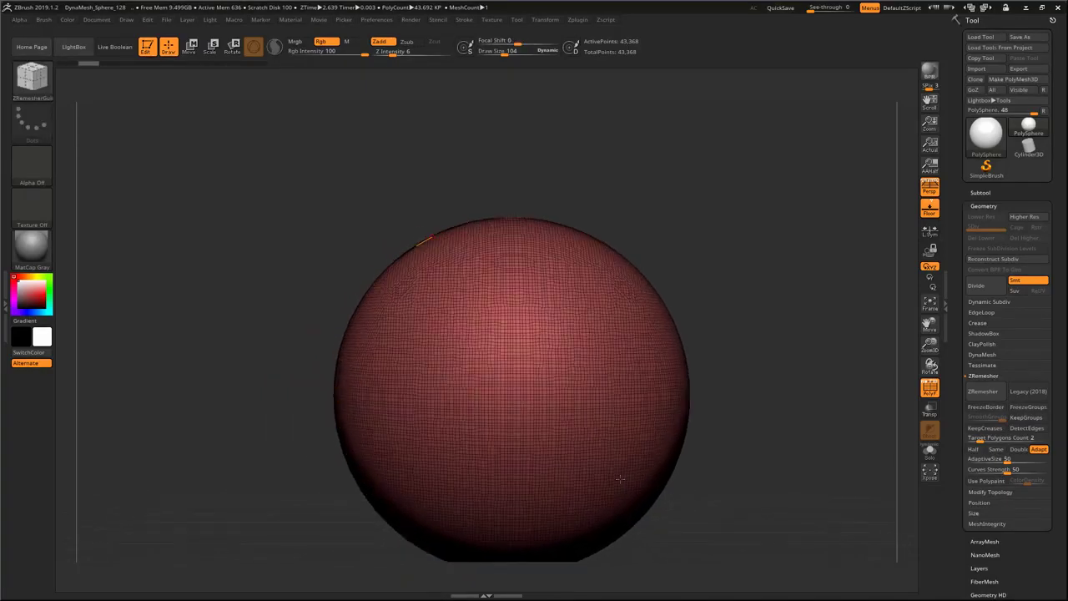
pyautogui.moveTo(752, 478)
pyautogui.mouseDown()
pyautogui.moveTo(717, 478)
pyautogui.moveTo(745, 476)
pyautogui.mouseUp()
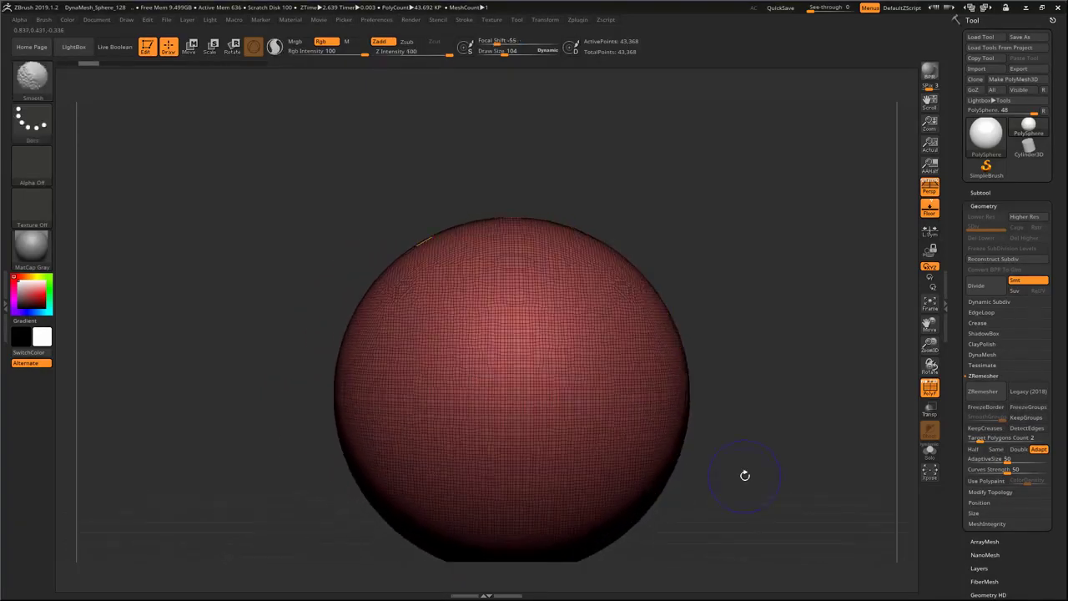
pyautogui.click(993, 390)
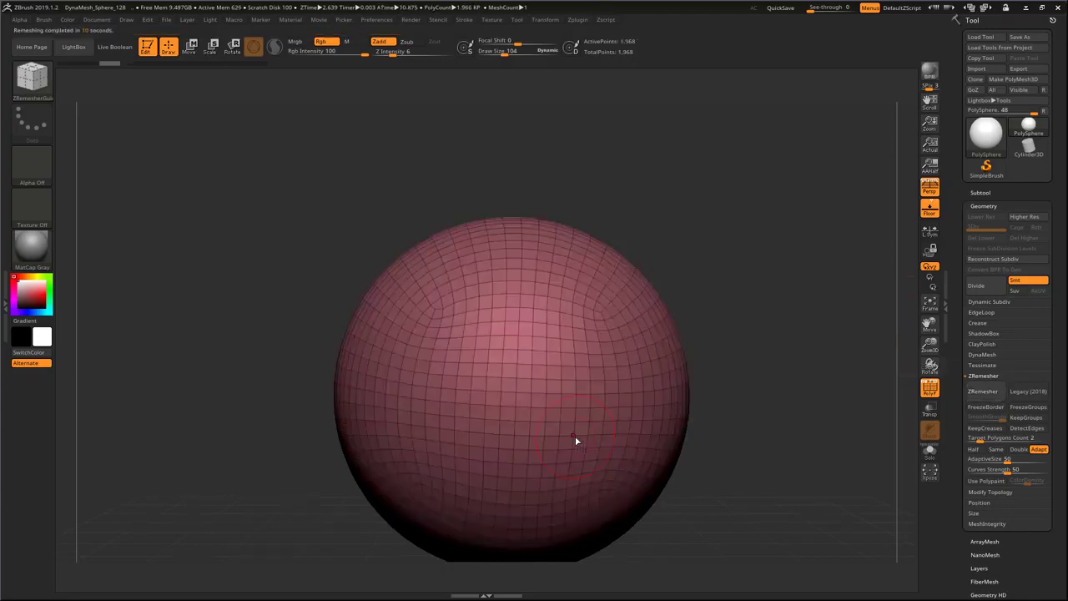
# Step: Enlarge the brush draw size to 331 and switch to the Move brush
pyautogui.moveTo(715, 467)
pyautogui.mouseDown()
pyautogui.moveTo(774, 479)
pyautogui.moveTo(706, 474)
pyautogui.moveTo(715, 366)
pyautogui.moveTo(722, 422)
pyautogui.mouseUp()
pyautogui.press('s')
pyautogui.press('s')
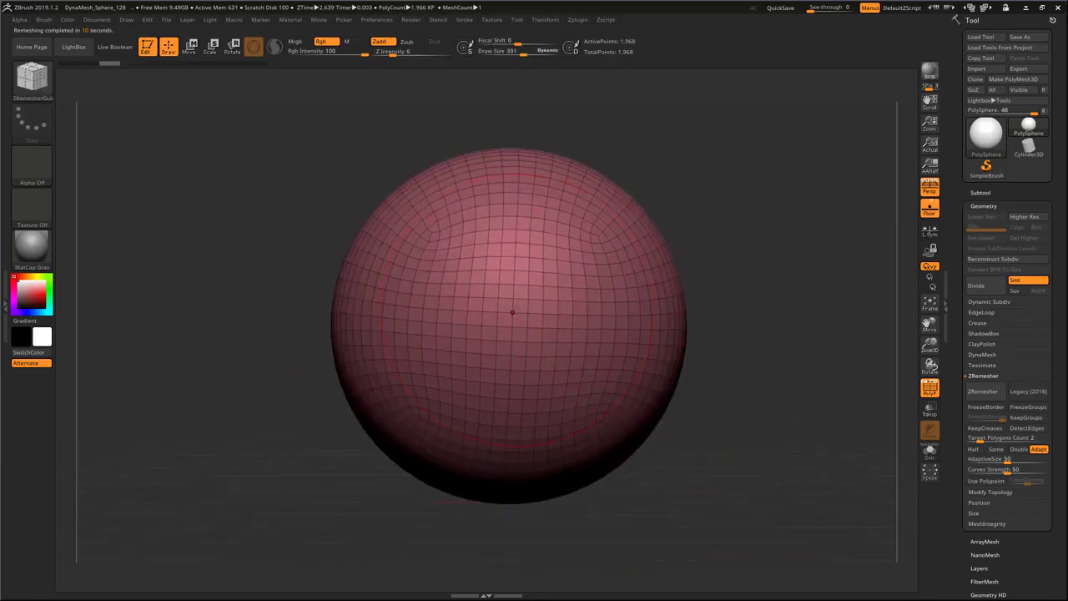
pyautogui.press('b')
pyautogui.press('m')
pyautogui.press('v')
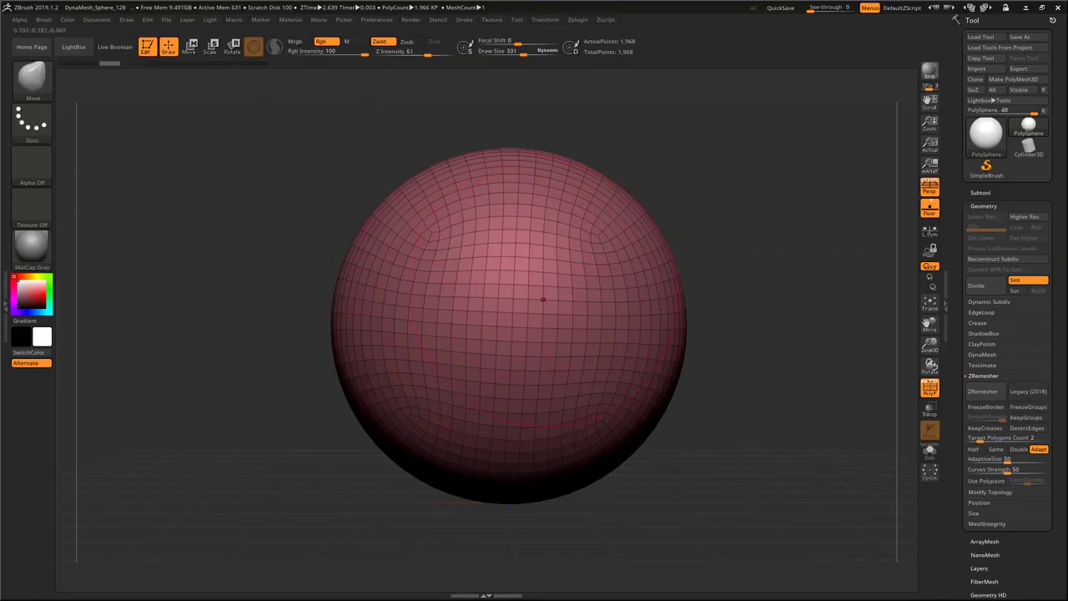
pyautogui.click(30, 78)
pyautogui.click(30, 78)
pyautogui.click(30, 78)
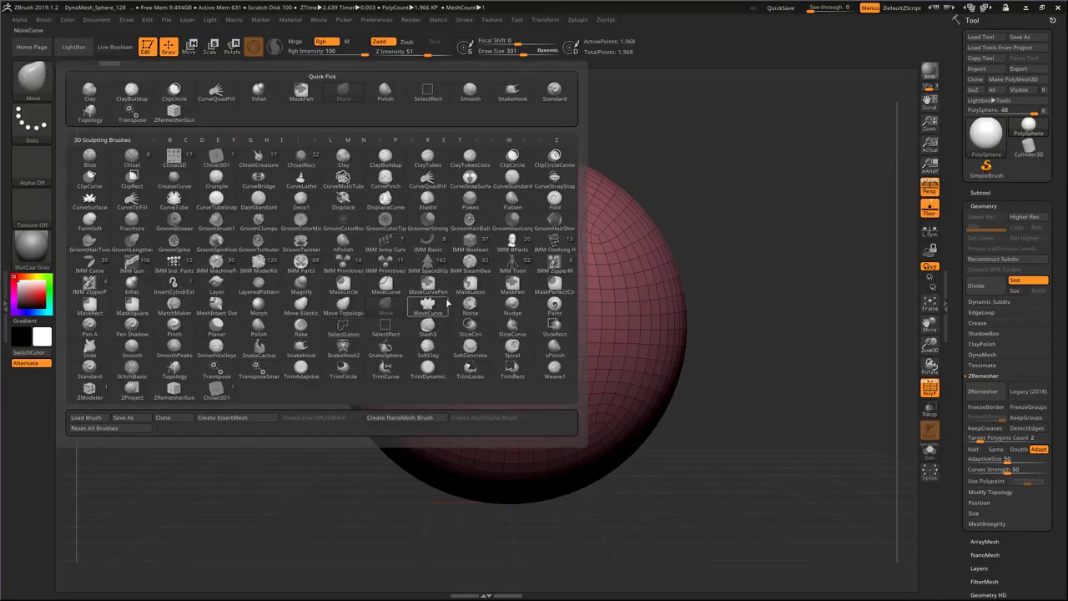
pyautogui.press('m')
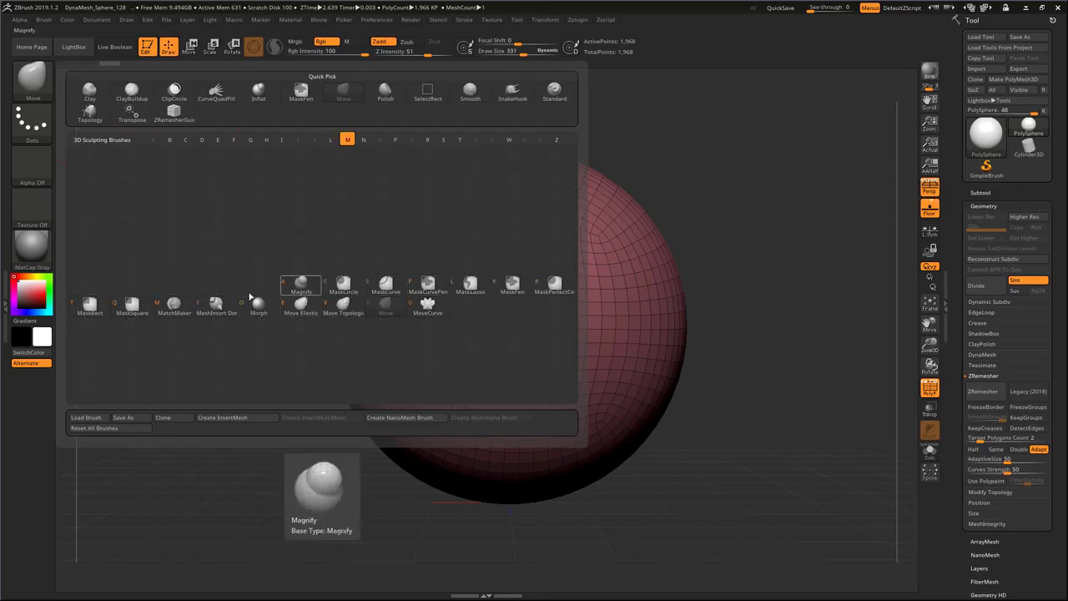
pyautogui.click(385, 304)
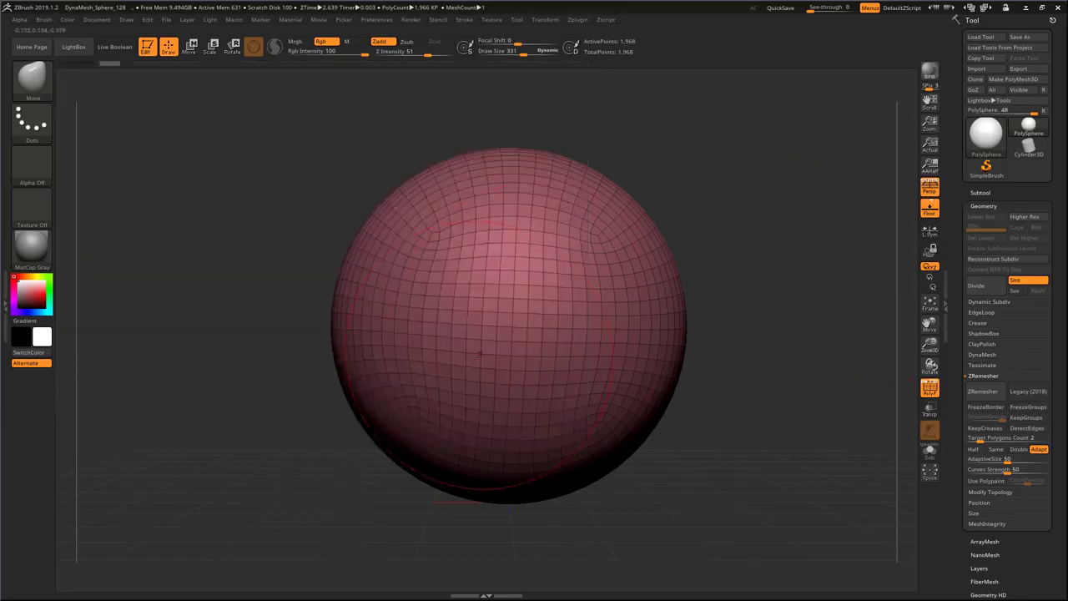
# Step: Set the draw size to 306 and pull one side of the remeshed sphere outward with the Move brush
pyautogui.press('s')
pyautogui.moveTo(512, 313); pyautogui.dragTo(508, 315)
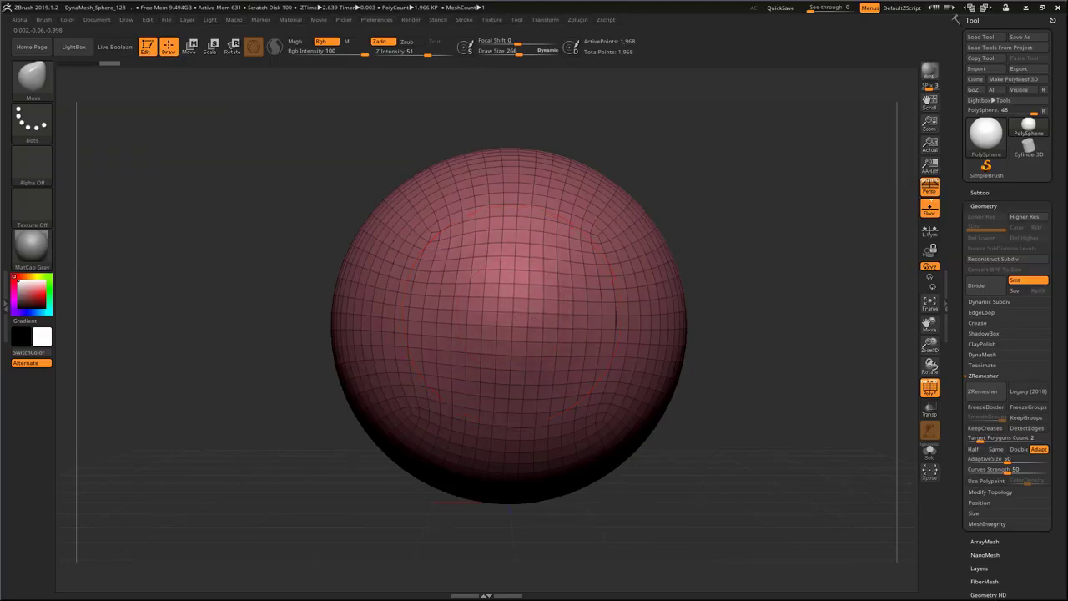
pyautogui.press('s')
pyautogui.moveTo(525, 317); pyautogui.dragTo(544, 317)
pyautogui.press('s')
pyautogui.moveTo(511, 312)
pyautogui.mouseDown()
pyautogui.moveTo(500, 313)
pyautogui.moveTo(718, 359)
pyautogui.mouseUp()
pyautogui.moveTo(490, 402); pyautogui.dragTo(424, 398)
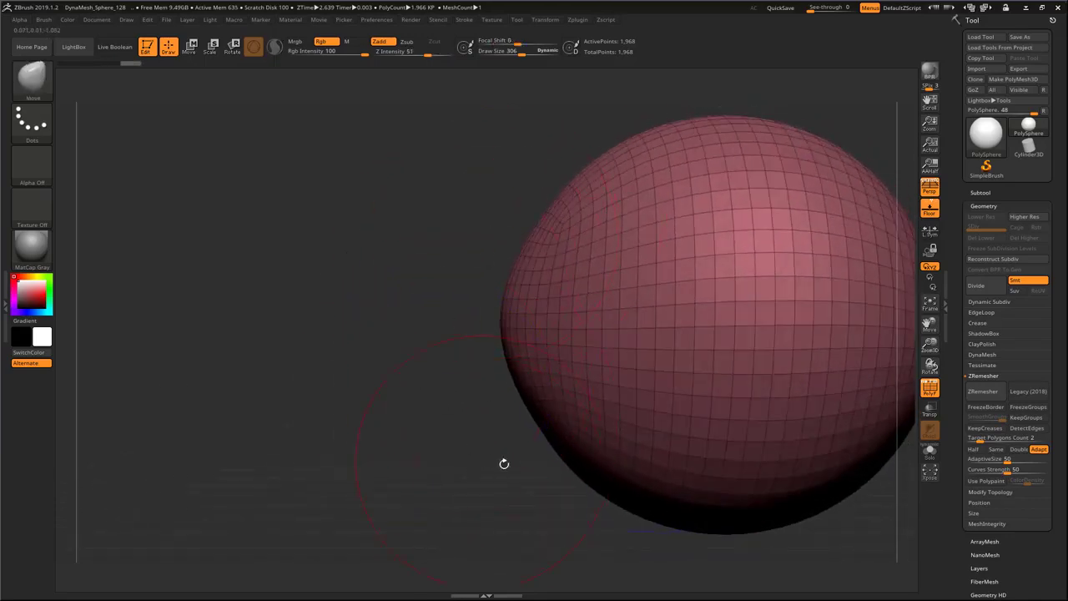
pyautogui.press('f')
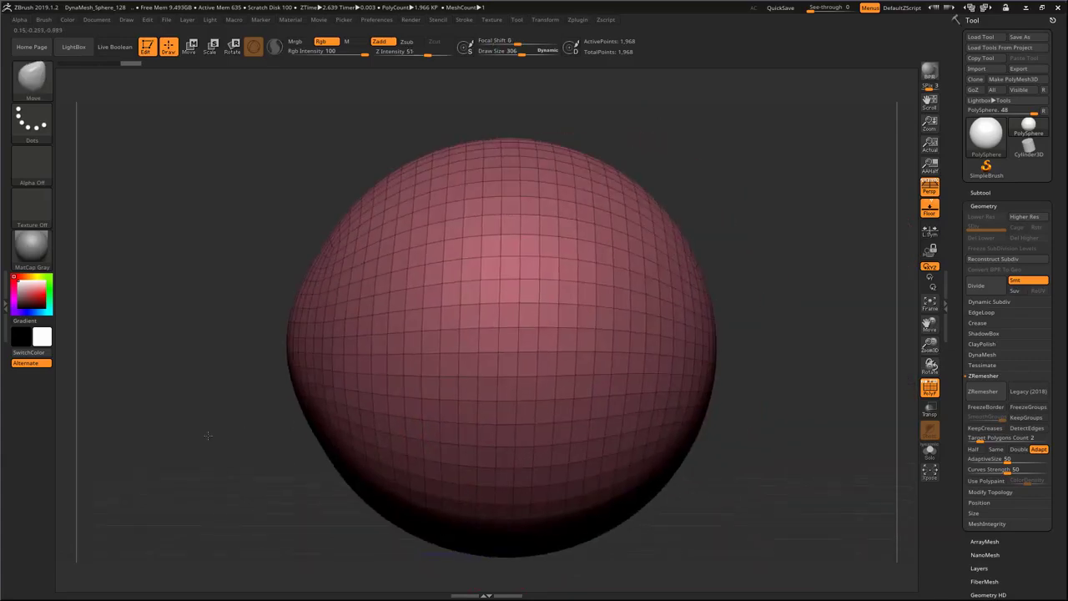
# Step: Reduce the draw size to 119 and mask one half of the sphere along its vertical center line
pyautogui.press('s')
pyautogui.moveTo(519, 326); pyautogui.dragTo(505, 327)
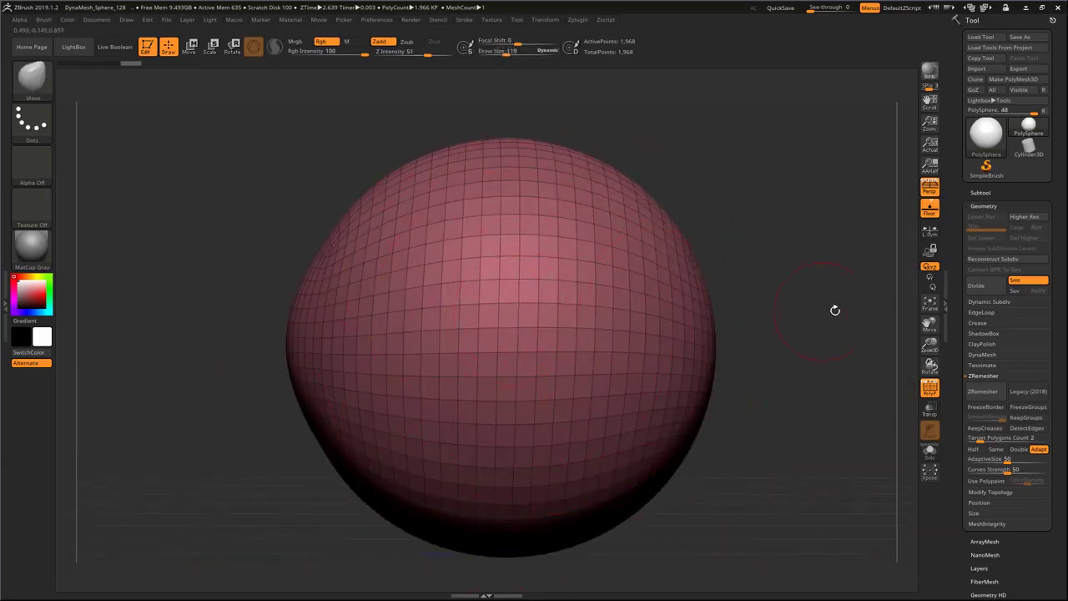
pyautogui.moveTo(797, 347)
pyautogui.keyDown('alt'); pyautogui.mouseDown()
pyautogui.moveTo(696, 393)
pyautogui.moveTo(634, 449)
pyautogui.mouseUp(); pyautogui.keyUp('alt')
pyautogui.moveTo(669, 490)
pyautogui.keyDown('ctrl'); pyautogui.mouseDown()
pyautogui.moveTo(493, 151)
pyautogui.moveTo(446, 134)
pyautogui.mouseUp(); pyautogui.keyUp('ctrl')
pyautogui.moveTo(618, 270); pyautogui.dragTo(635, 42)
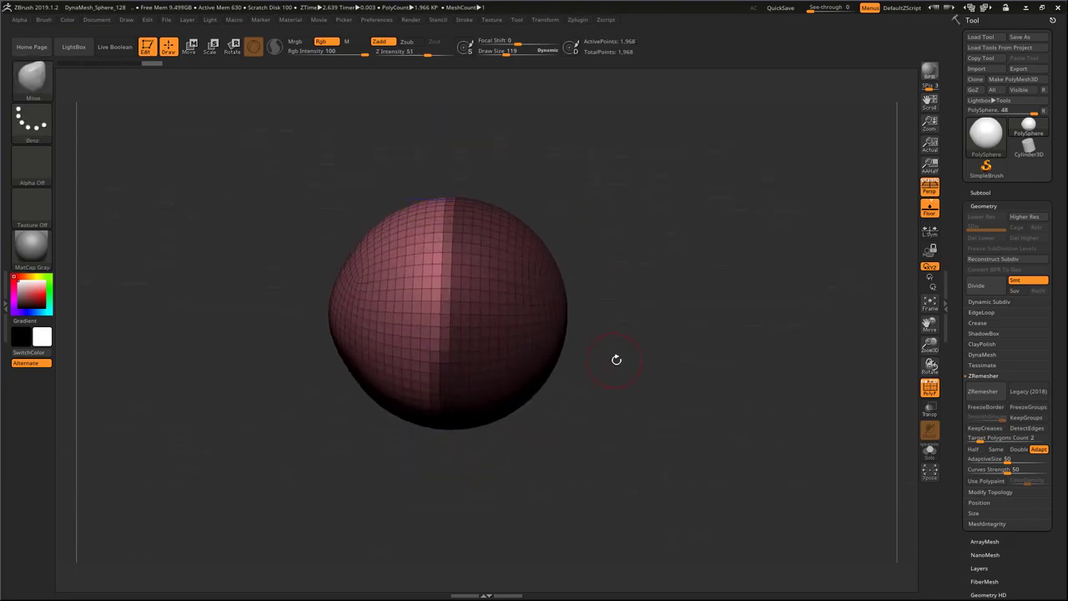
pyautogui.keyDown('shift'); pyautogui.moveTo(617, 360); pyautogui.dragTo(629, 301); pyautogui.keyUp('shift')
pyautogui.keyDown('ctrl'); pyautogui.moveTo(309, 198); pyautogui.dragTo(443, 437); pyautogui.keyUp('ctrl')
pyautogui.keyDown('shift'); pyautogui.moveTo(554, 469); pyautogui.dragTo(541, 322); pyautogui.keyUp('shift')
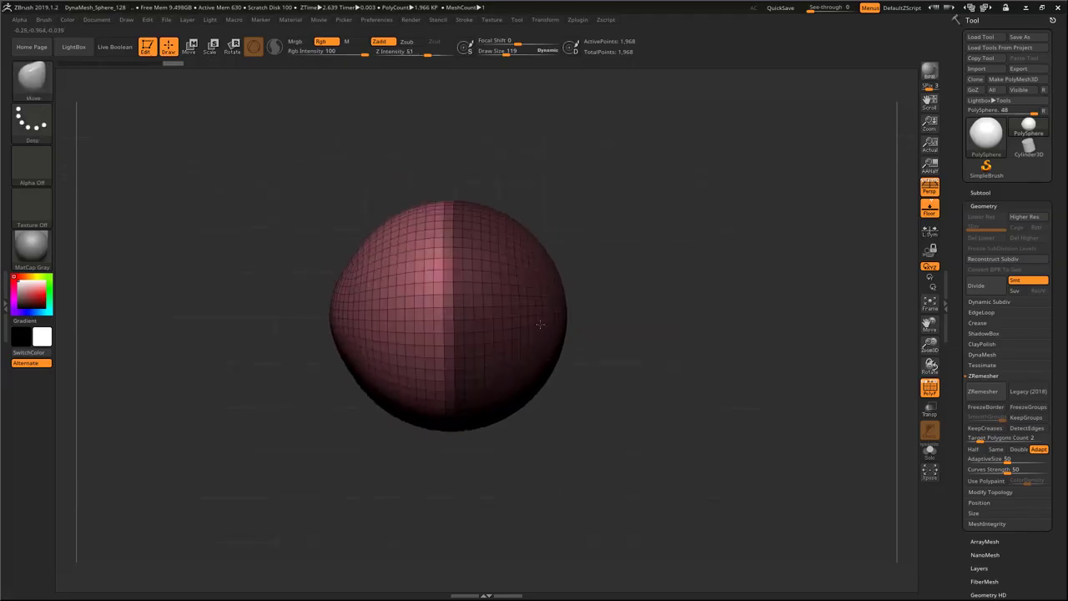
pyautogui.moveTo(570, 510)
pyautogui.keyDown('shift'); pyautogui.mouseDown()
pyautogui.moveTo(553, 445)
pyautogui.moveTo(542, 490)
pyautogui.moveTo(534, 443)
pyautogui.mouseUp(); pyautogui.keyUp('shift')
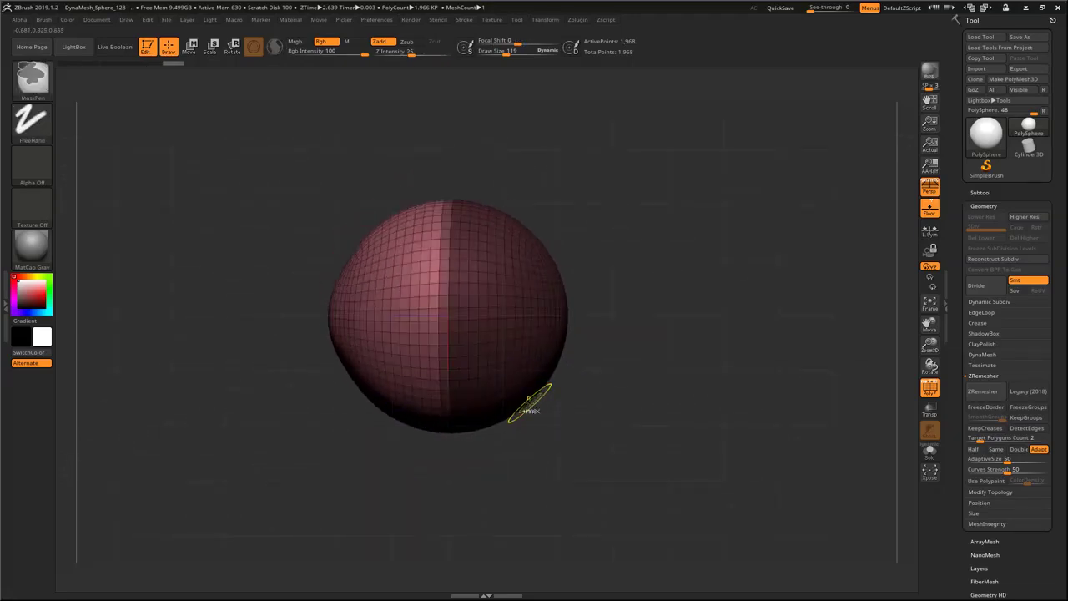
# Step: Turn the masked half of the sphere into its own polygroup and clear the mask
pyautogui.hotkey('ctrl', 'w')
pyautogui.moveTo(568, 433); pyautogui.dragTo(577, 539)
pyautogui.moveTo(595, 258); pyautogui.dragTo(659, 312)
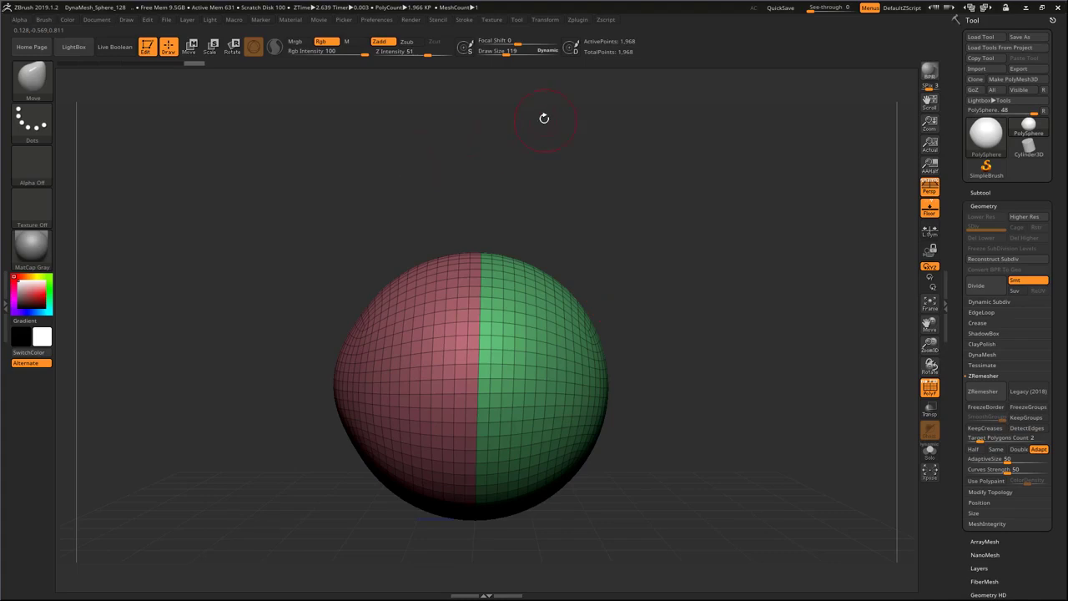
# Step: Dock the Zplugin palette and unwrap the sphere with UV Master using Symmetry and Polygroups
pyautogui.click(575, 20)
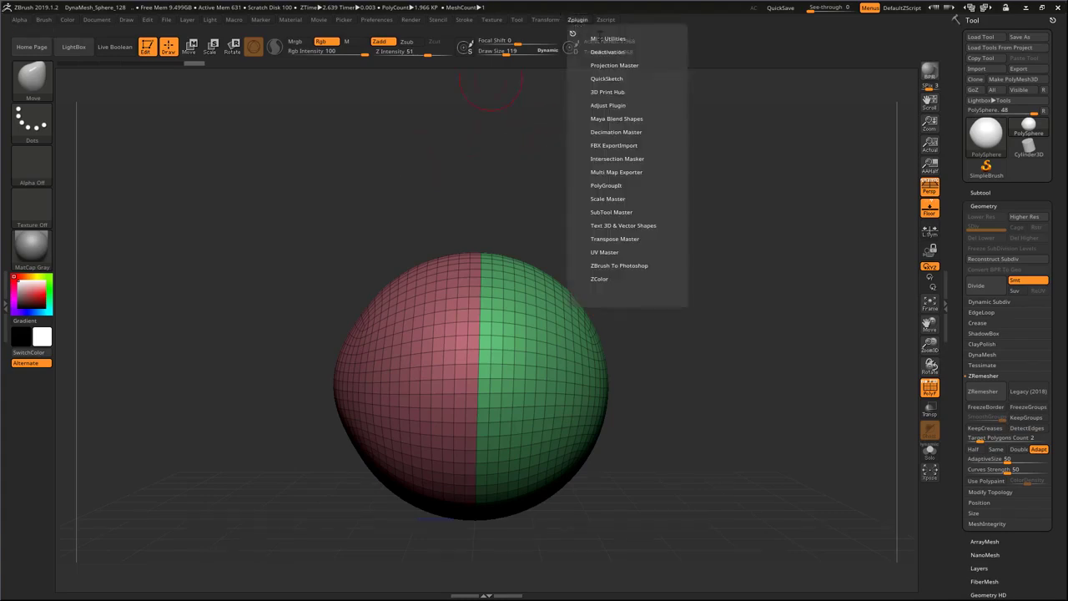
pyautogui.click(574, 32)
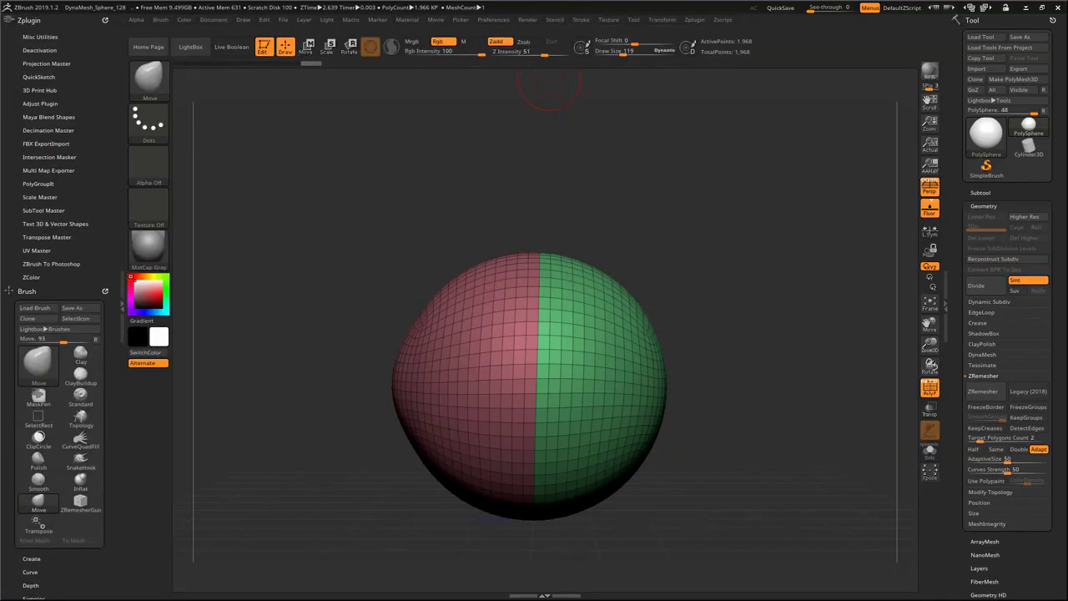
pyautogui.click(46, 251)
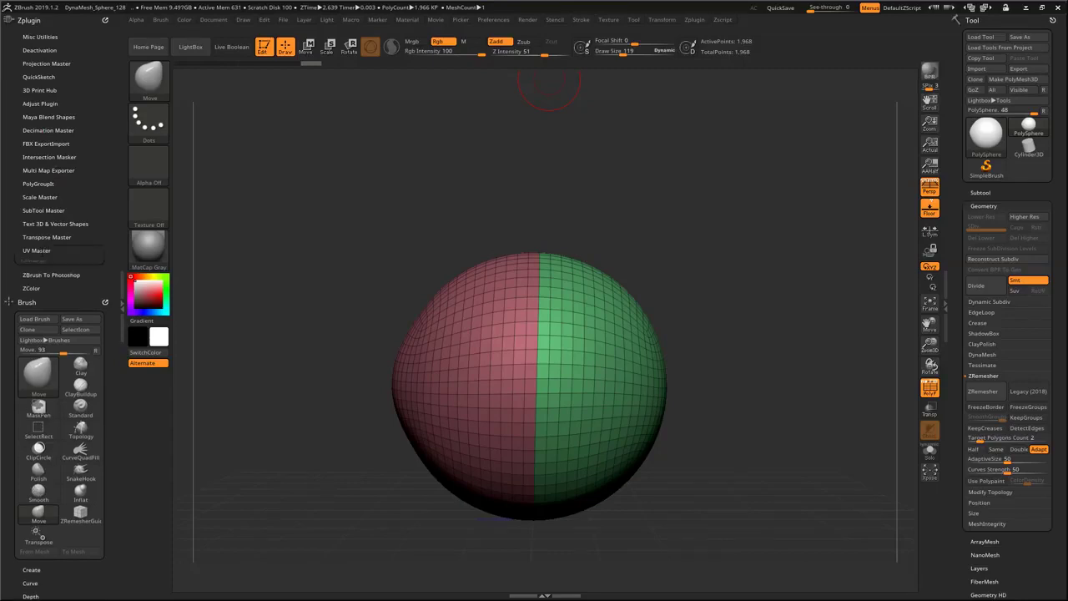
pyautogui.click(33, 293)
pyautogui.click(76, 293)
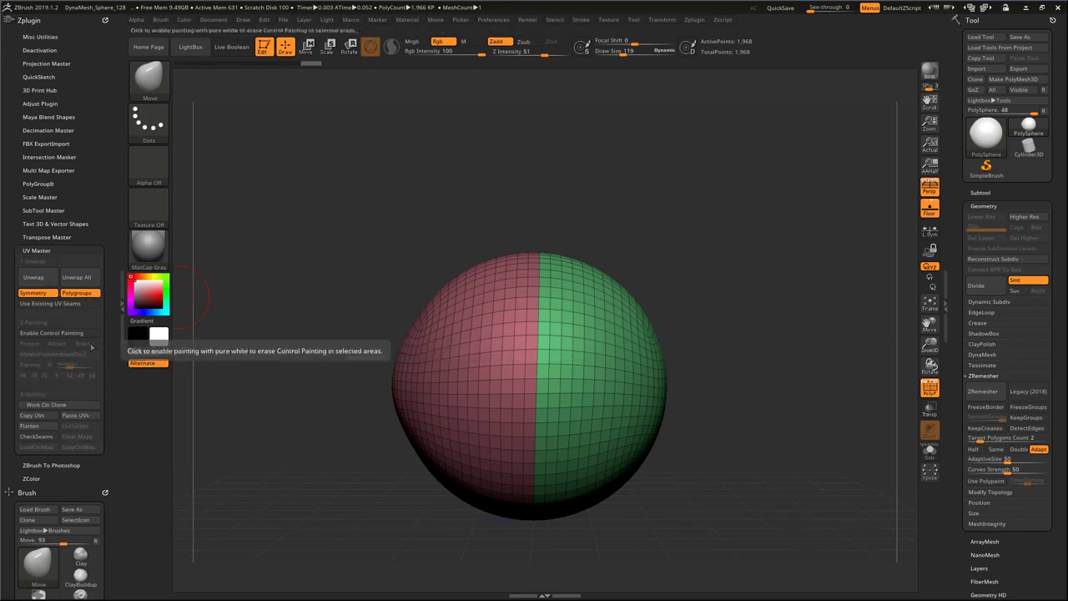
pyautogui.click(34, 277)
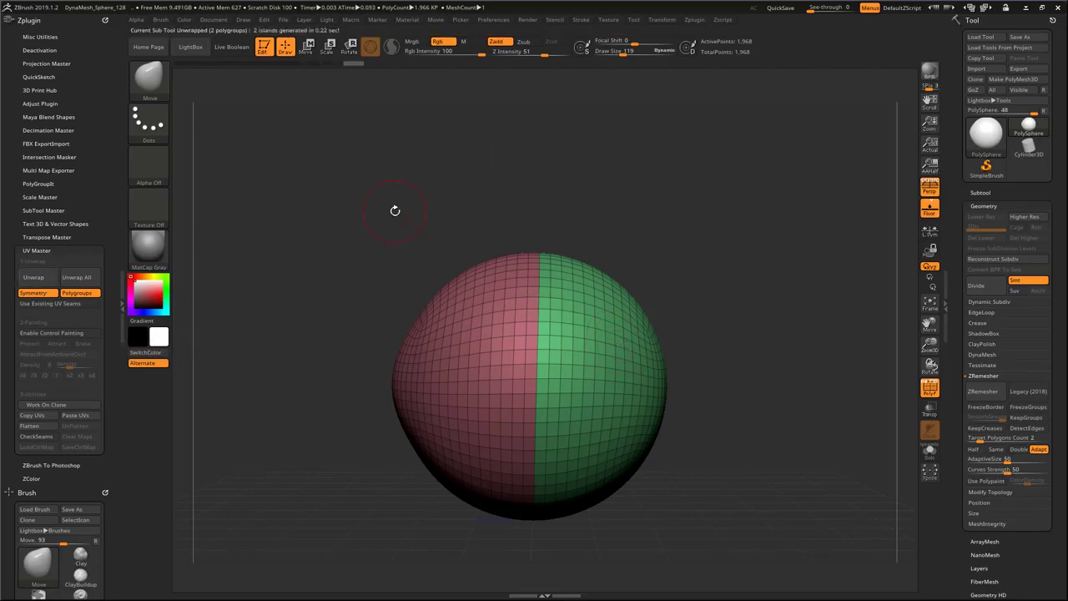
# Step: Flatten the unwrapped sphere in UV Master to display its UV islands as a planar layout
pyautogui.hotkey('shift', 'f')
pyautogui.hotkey('shift', 'f')
pyautogui.click(41, 427)
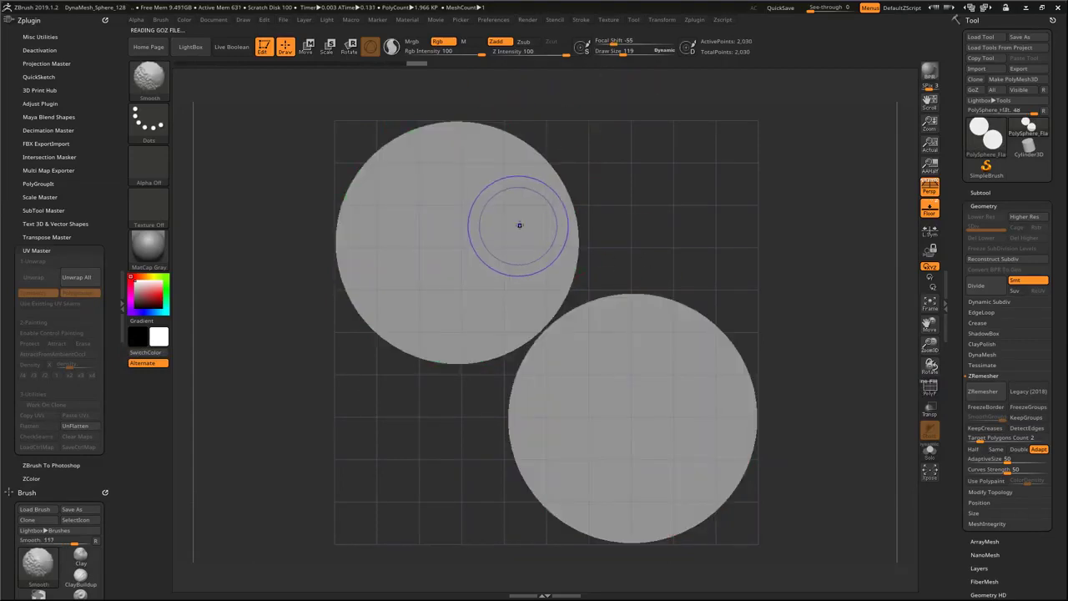
# Step: Display the polyframe on the flattened UV islands and unflatten them back into the 3D sphere
pyautogui.hotkey('shift', 'f')
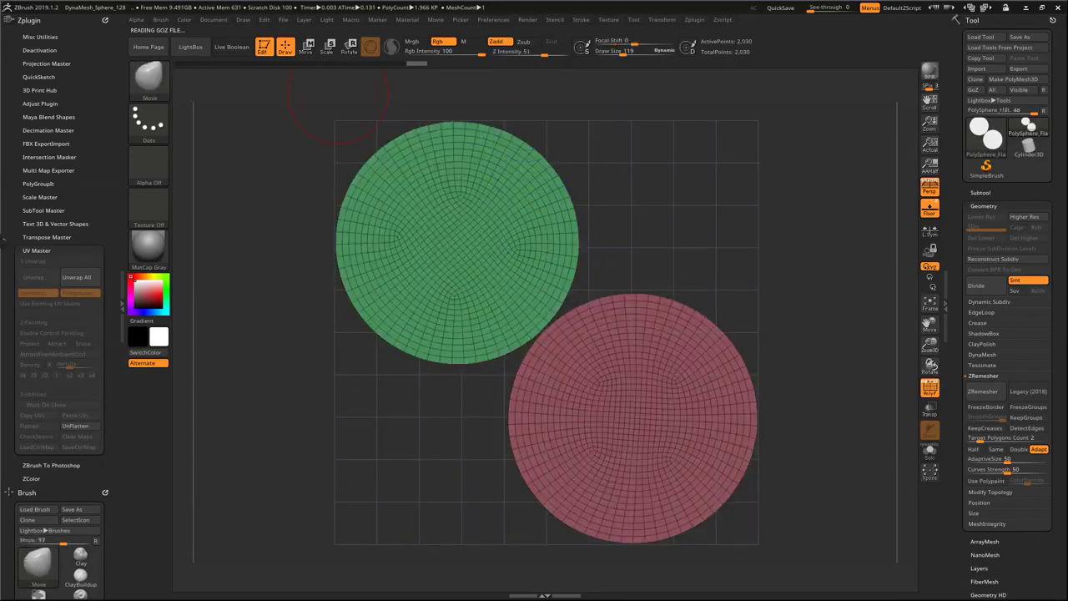
pyautogui.click(83, 429)
pyautogui.moveTo(773, 375); pyautogui.dragTo(697, 429)
# Step: Enlarge the Move brush to a draw size of 274 and pull out a cornea bulge at the center of the red half
pyautogui.press('s')
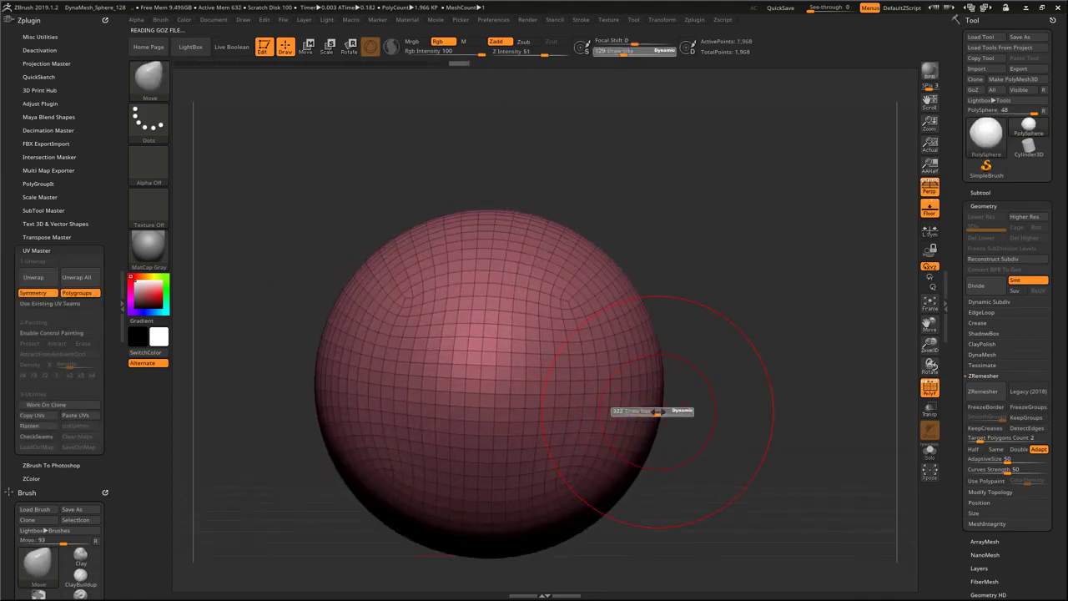
pyautogui.press('s')
pyautogui.moveTo(477, 387); pyautogui.dragTo(481, 385)
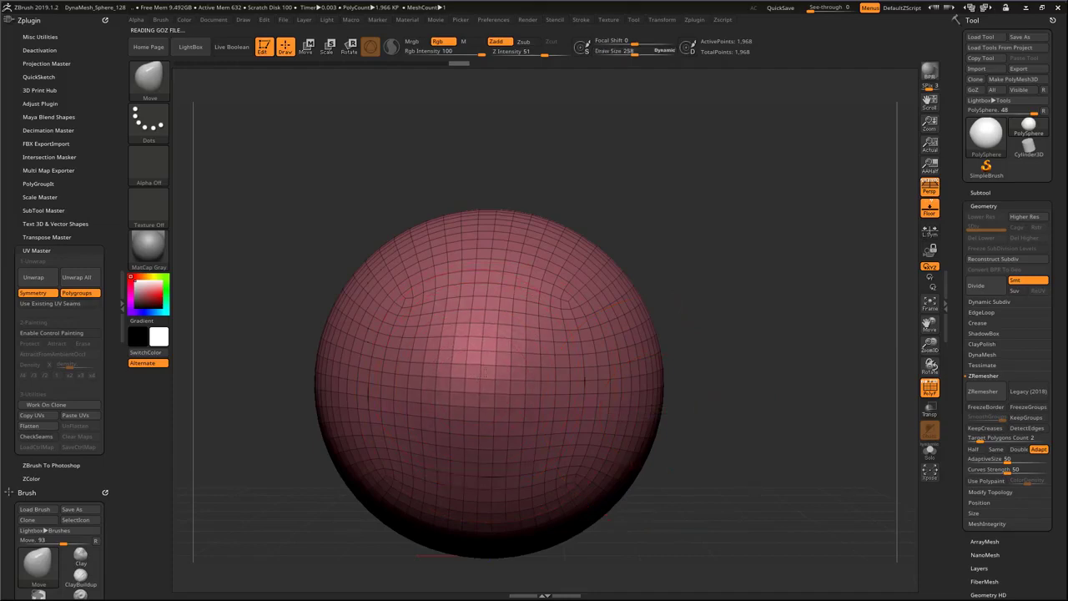
pyautogui.moveTo(415, 453); pyautogui.dragTo(502, 450)
pyautogui.press('s')
pyautogui.press('s')
pyautogui.moveTo(482, 373); pyautogui.dragTo(483, 373)
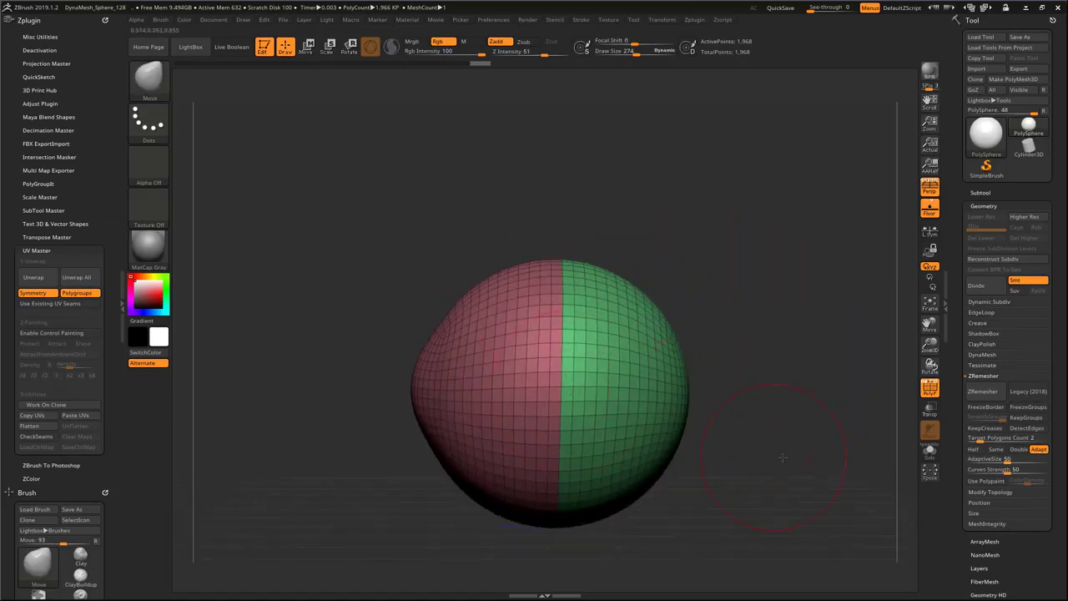
# Step: Inspect the cornea bulge from the side and front, and collapse the tray holding the docked palettes
pyautogui.moveTo(782, 458); pyautogui.dragTo(742, 449)
pyautogui.moveTo(770, 377); pyautogui.dragTo(817, 375)
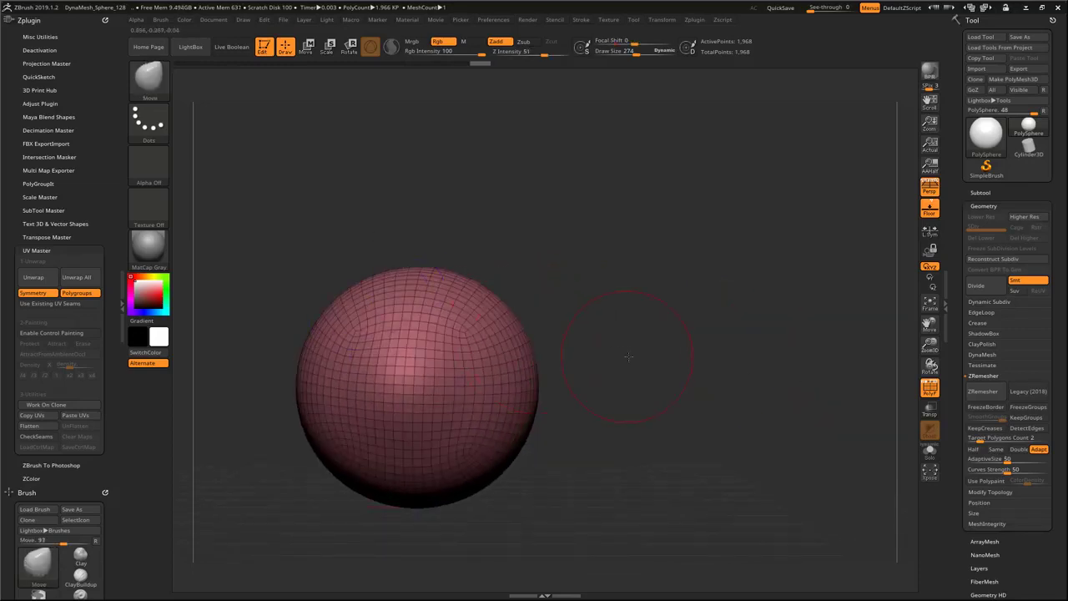
pyautogui.keyDown('alt'); pyautogui.moveTo(626, 352); pyautogui.dragTo(726, 363); pyautogui.keyUp('alt')
pyautogui.moveTo(698, 266)
pyautogui.mouseDown()
pyautogui.moveTo(695, 288)
pyautogui.moveTo(695, 273)
pyautogui.mouseUp()
pyautogui.keyDown('alt'); pyautogui.moveTo(739, 239); pyautogui.dragTo(734, 288); pyautogui.keyUp('alt')
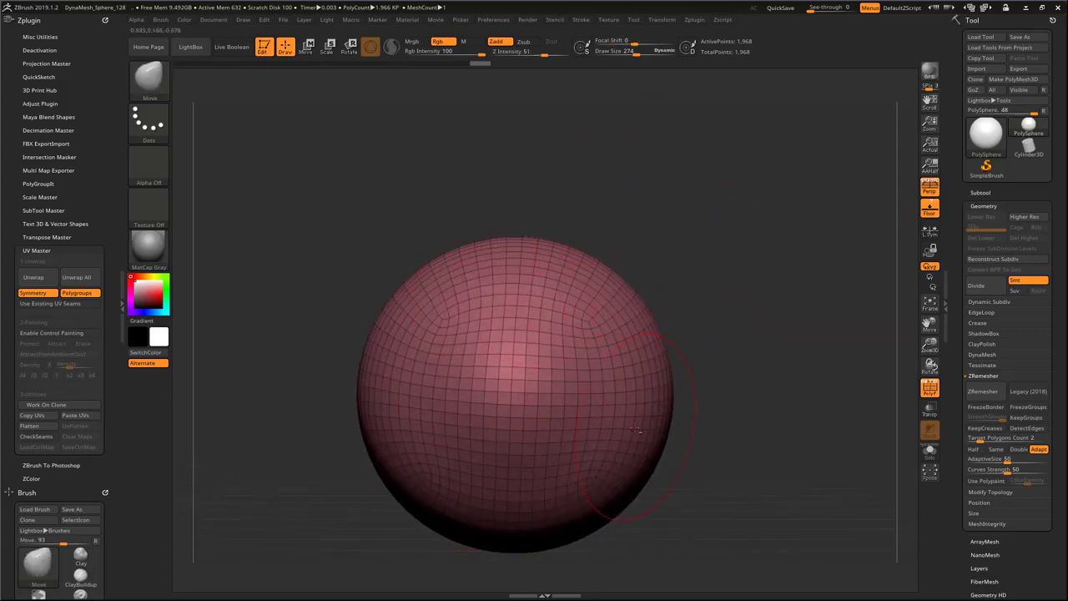
pyautogui.moveTo(682, 411); pyautogui.dragTo(693, 381)
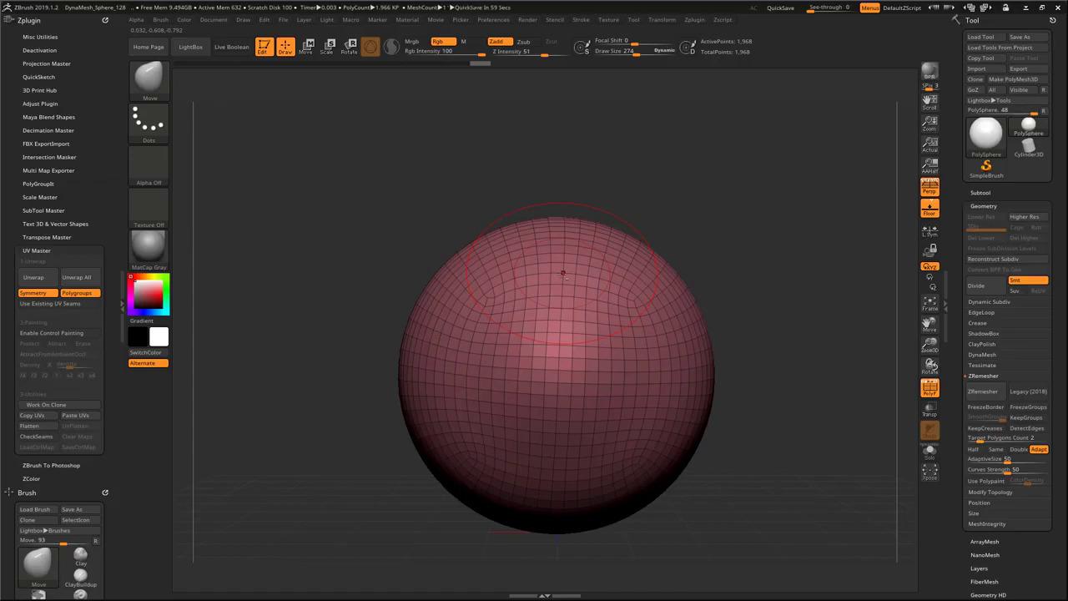
pyautogui.keyDown('alt'); pyautogui.moveTo(764, 315); pyautogui.dragTo(762, 322); pyautogui.keyUp('alt')
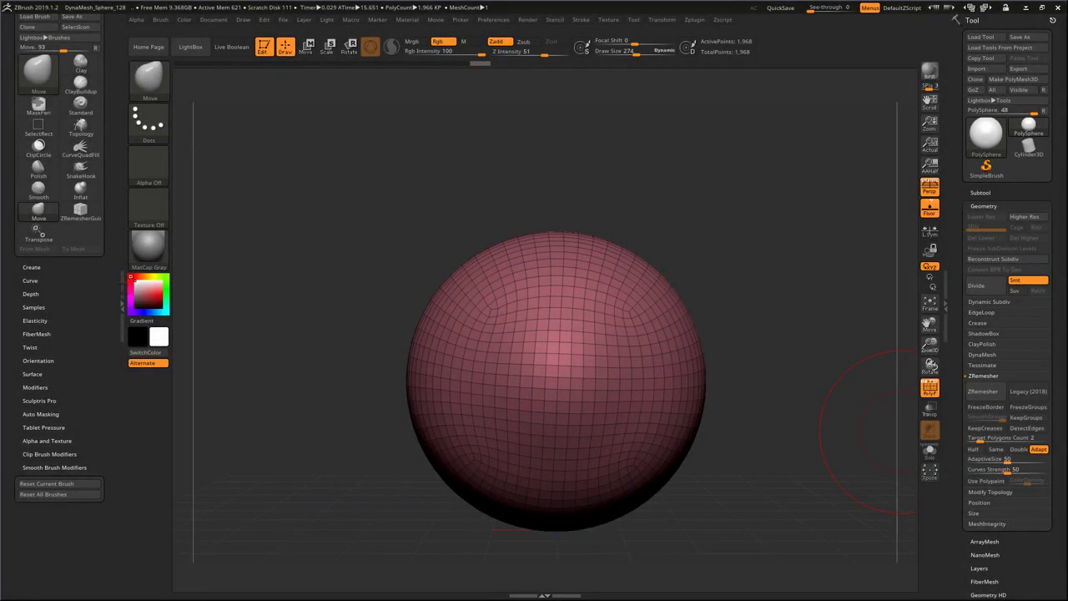
pyautogui.click(122, 292)
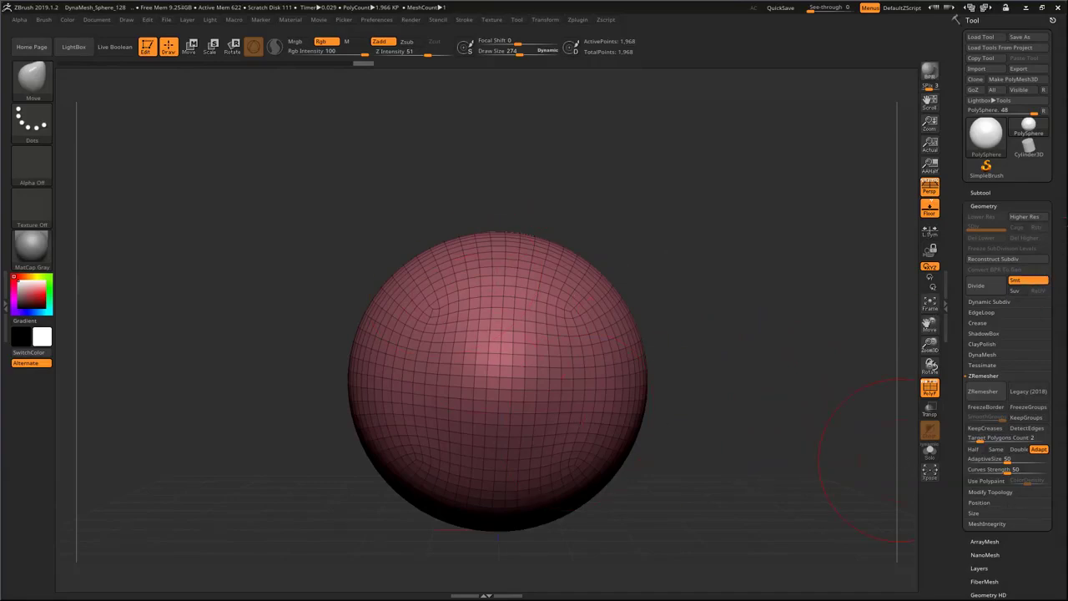
# Step: Open the sphere's export options, check the OBJ format in the mesh export dialog, and cancel the export
pyautogui.moveTo(956, 467); pyautogui.dragTo(956, 251)
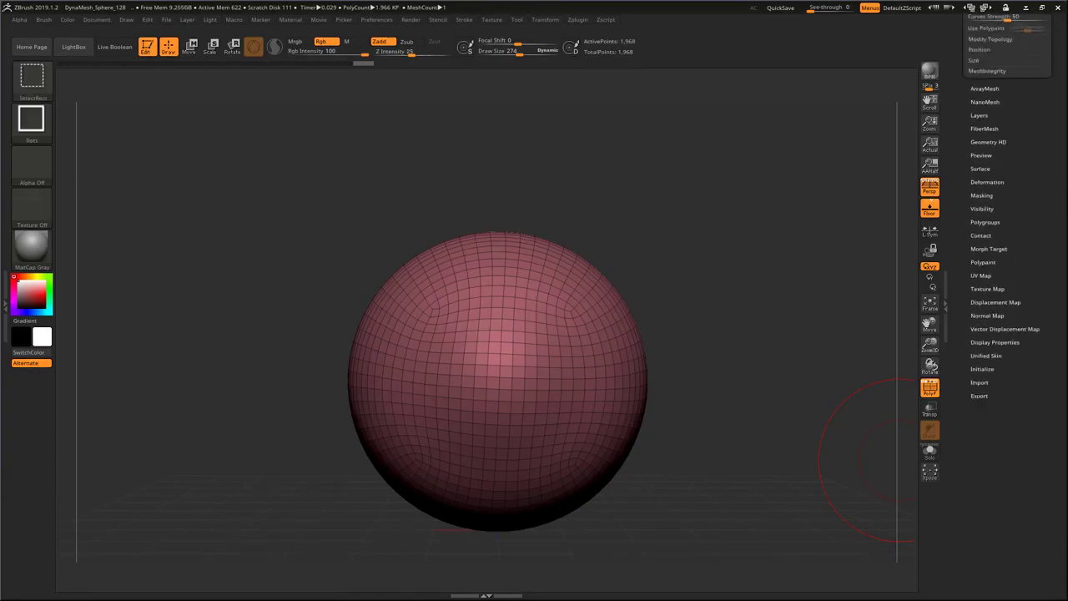
pyautogui.click(979, 395)
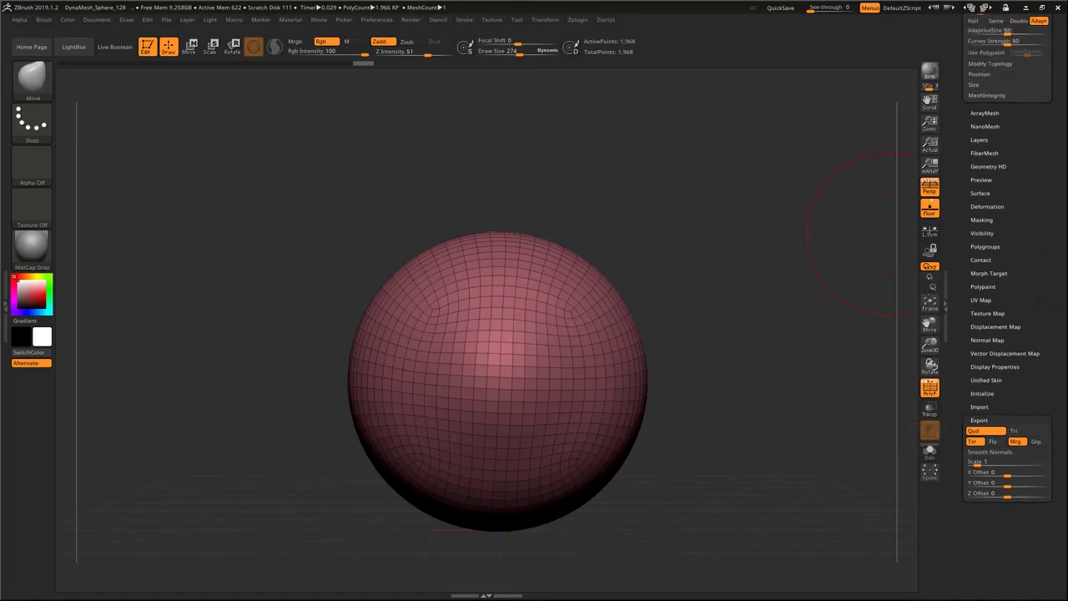
pyautogui.scroll(10, 1005, 209)
pyautogui.click(1017, 67)
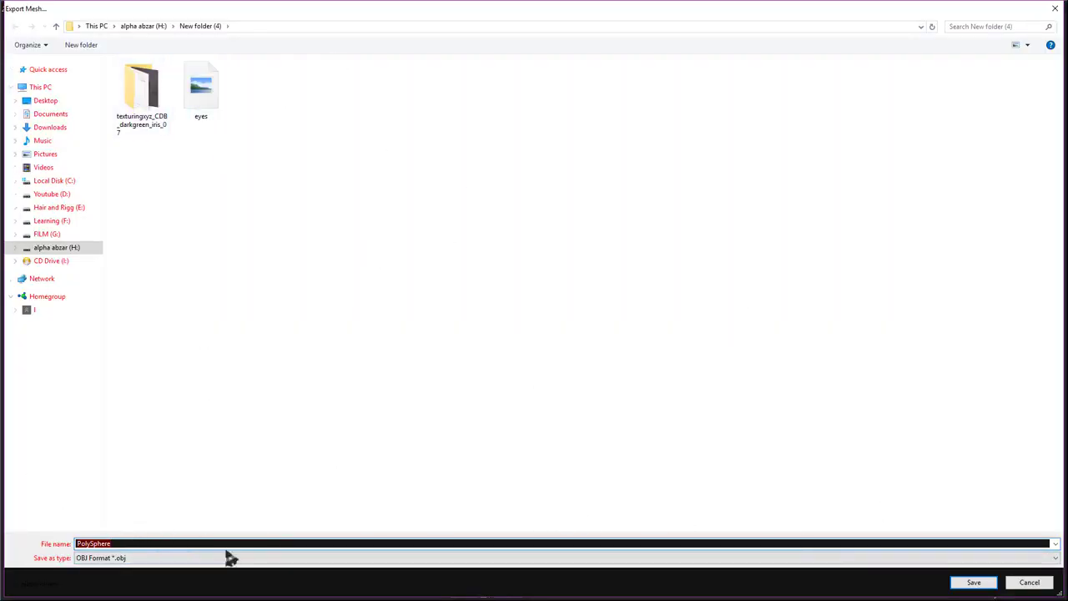
pyautogui.click(186, 559)
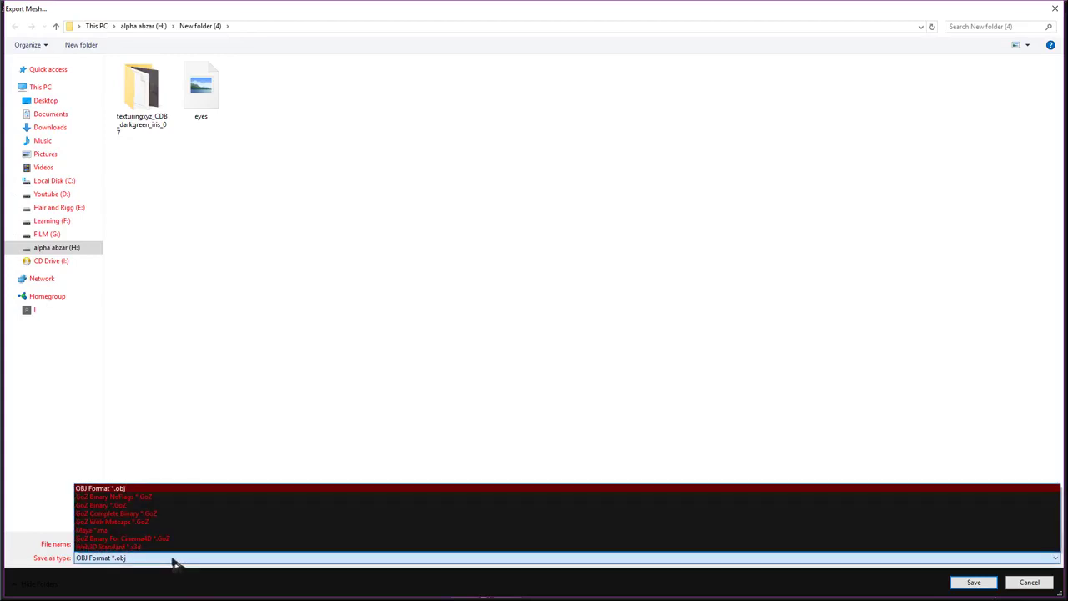
pyautogui.click(174, 562)
pyautogui.click(1016, 584)
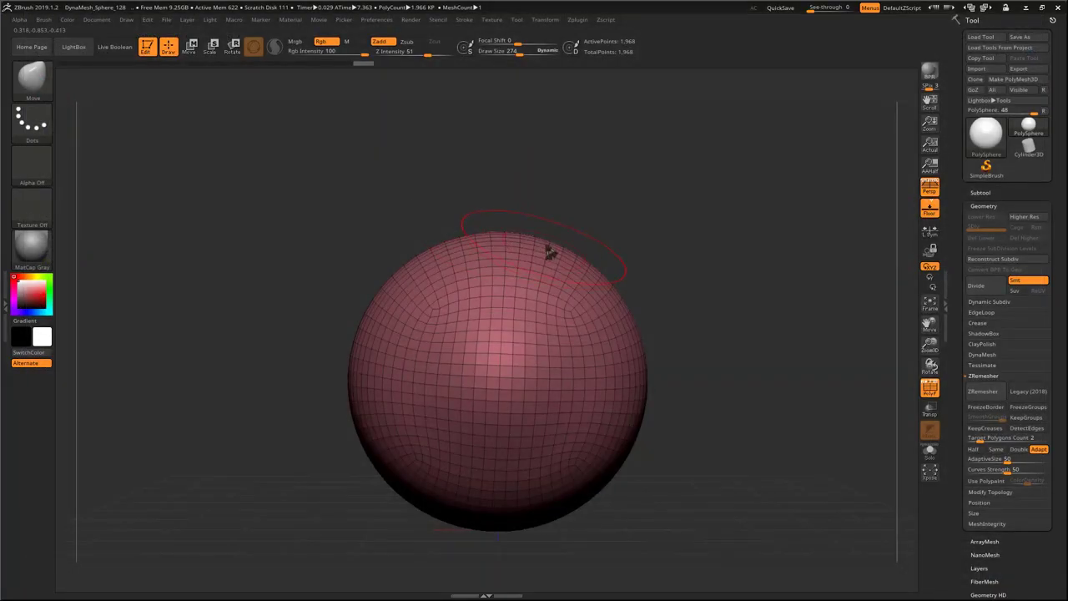
# Step: Switch to Maya and examine the imported eye mesh in the perspective view
pyautogui.hotkey('alt', 'Tab')
pyautogui.hotkey('alt', 'Tab')
pyautogui.hotkey('alt', 'Tab')
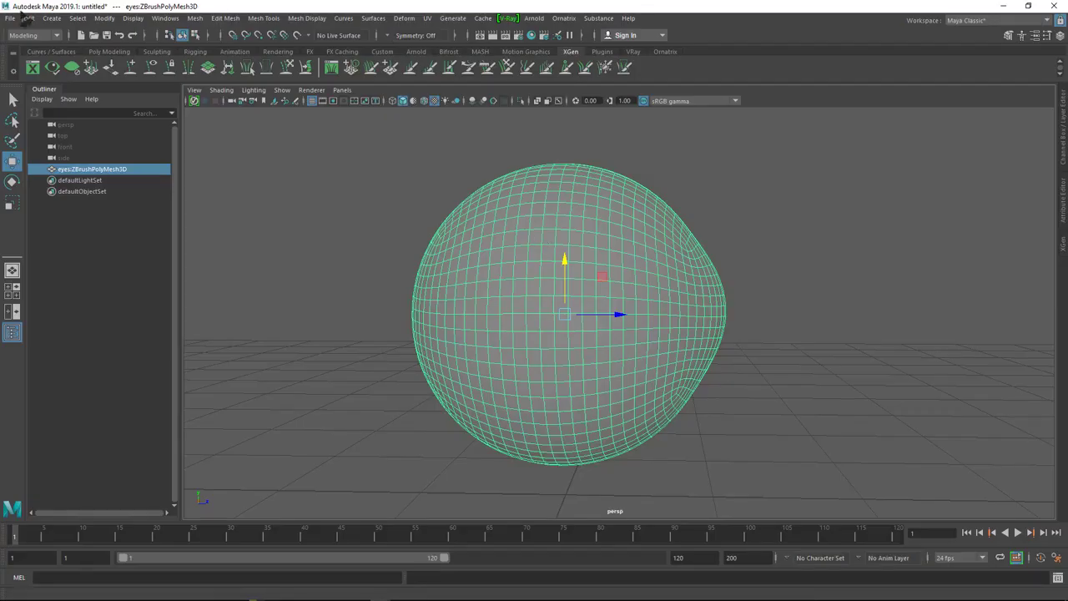
pyautogui.click(10, 18)
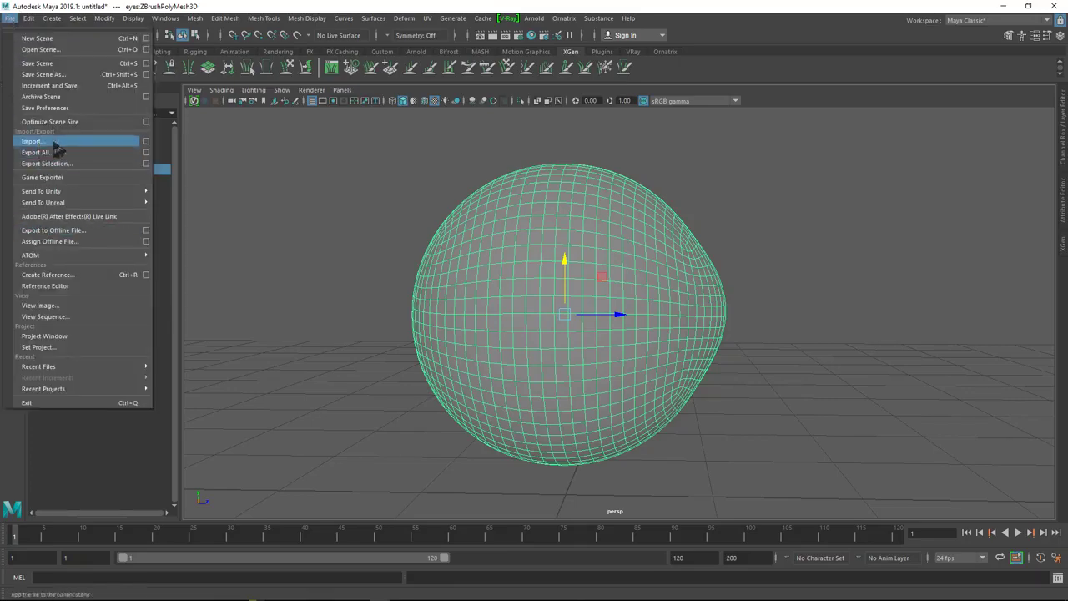
pyautogui.keyDown('alt'); pyautogui.moveTo(723, 300); pyautogui.dragTo(654, 304); pyautogui.keyUp('alt')
pyautogui.keyDown('alt'); pyautogui.moveTo(655, 304); pyautogui.dragTo(713, 321, button='right'); pyautogui.keyUp('alt')
pyautogui.keyDown('alt'); pyautogui.moveTo(714, 324); pyautogui.dragTo(467, 227); pyautogui.keyUp('alt')
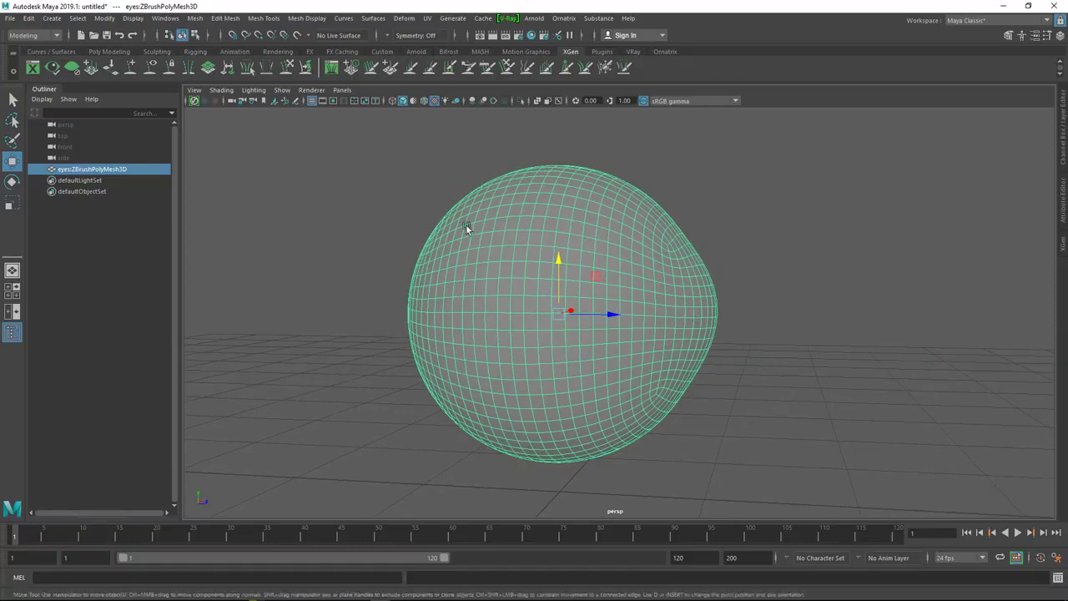
# Step: Assign a new Arnold aiStandardSurface material to the eye mesh
pyautogui.rightClick(526, 238)
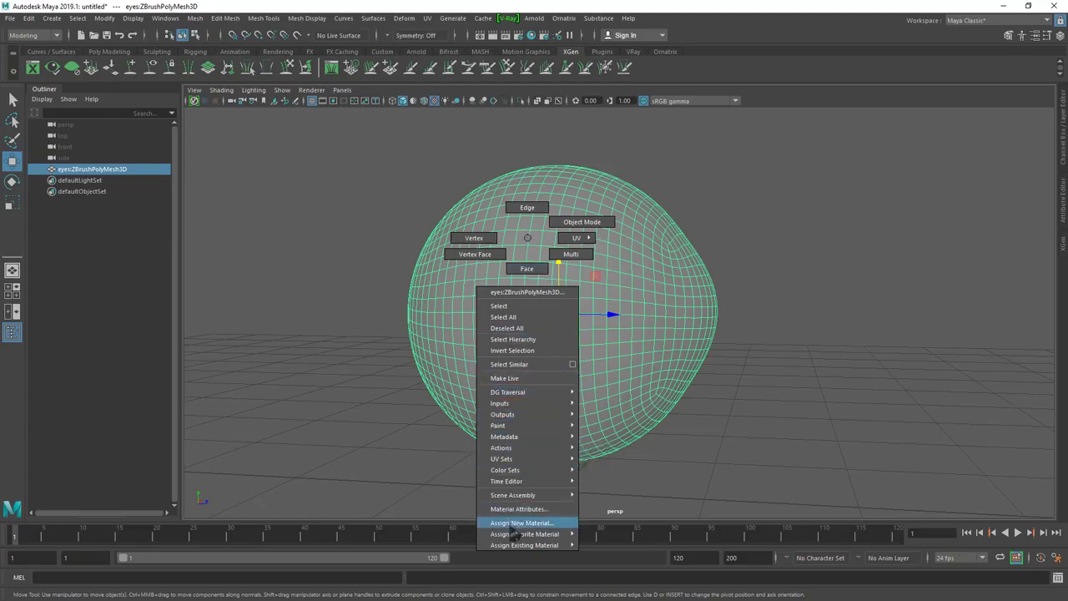
pyautogui.click(547, 523)
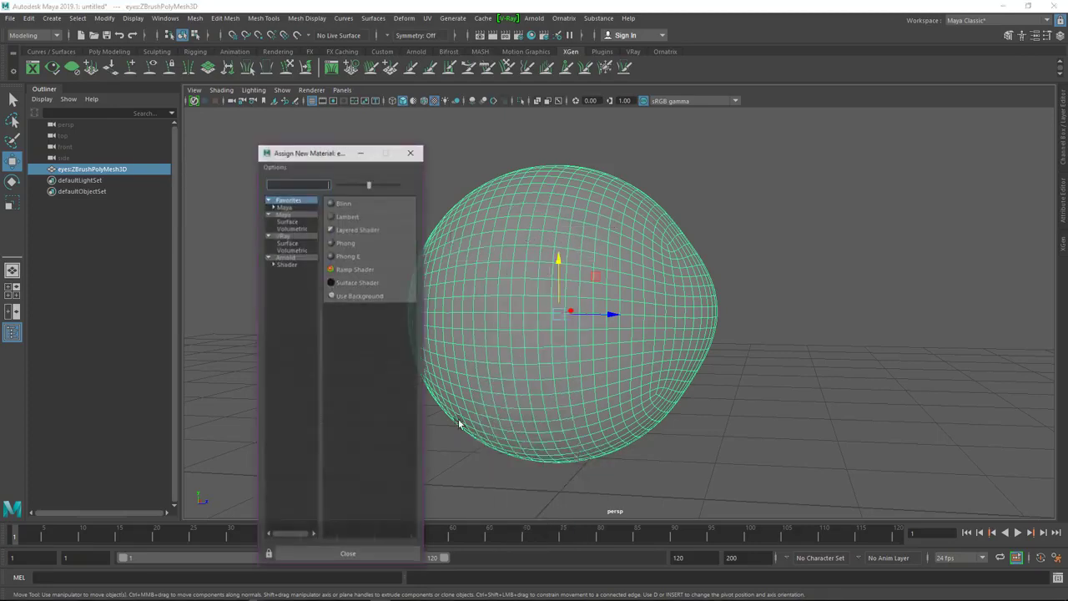
pyautogui.click(284, 256)
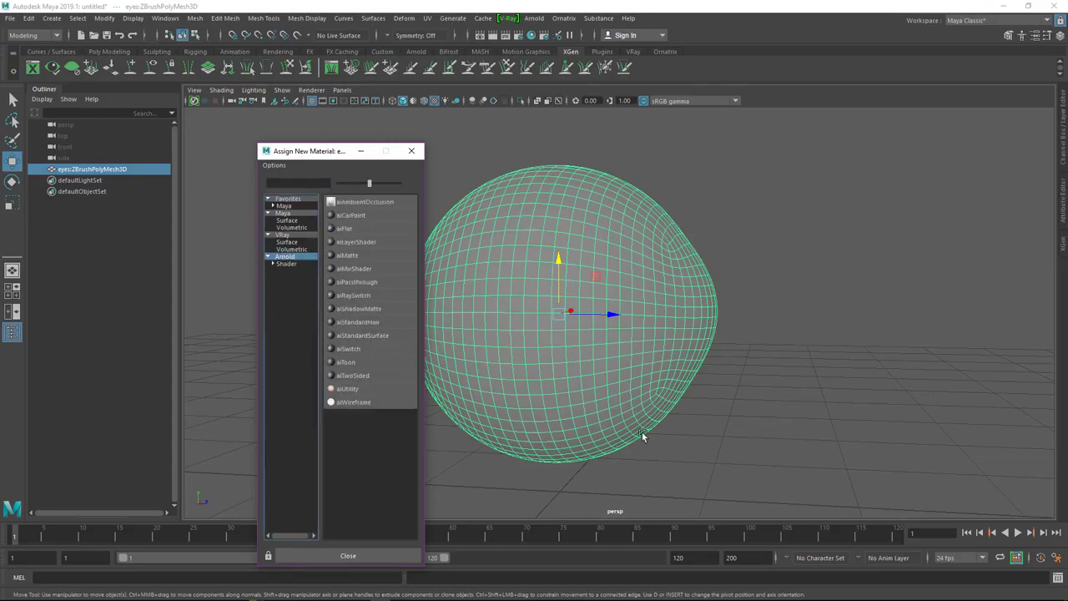
pyautogui.click(372, 336)
# Step: Rename the eye mesh's new Arnold material as eye_cornia_color
pyautogui.keyDown('alt'); pyautogui.moveTo(523, 392); pyautogui.dragTo(619, 400, button='right'); pyautogui.keyUp('alt')
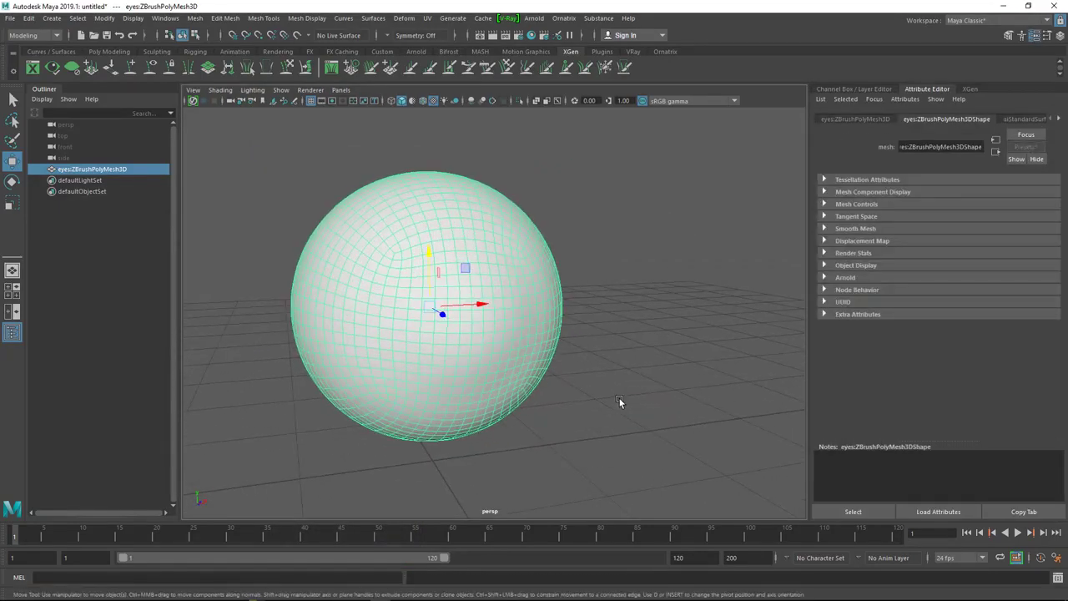
pyautogui.keyDown('alt'); pyautogui.moveTo(619, 399); pyautogui.dragTo(664, 455, button='middle'); pyautogui.keyUp('alt')
pyautogui.keyDown('alt'); pyautogui.moveTo(665, 455); pyautogui.dragTo(709, 449); pyautogui.keyUp('alt')
pyautogui.keyDown('alt'); pyautogui.moveTo(709, 449); pyautogui.dragTo(753, 420, button='right'); pyautogui.keyUp('alt')
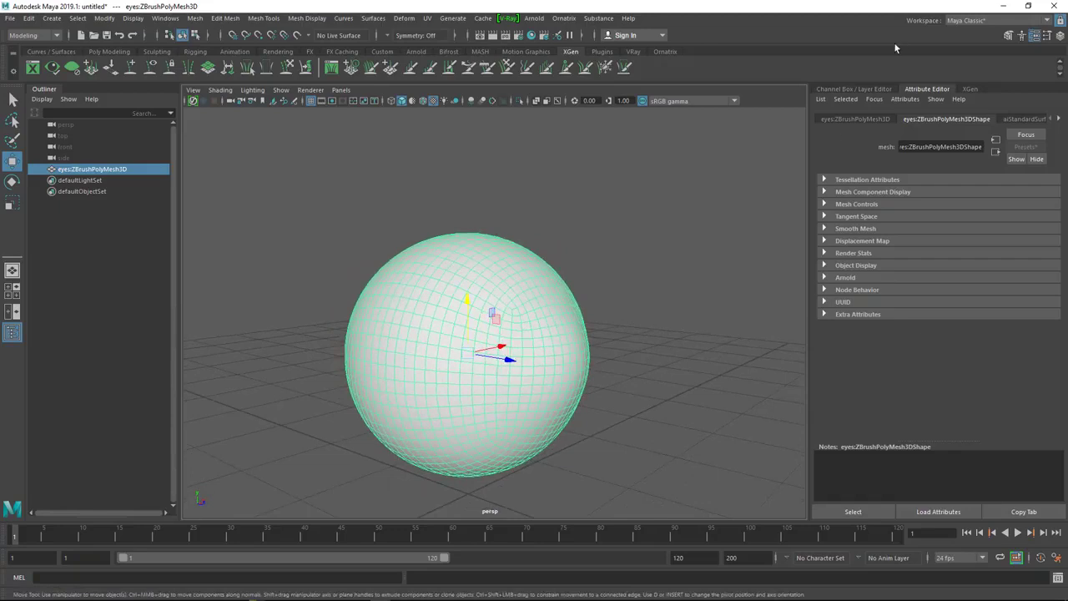
pyautogui.click(1019, 119)
pyautogui.doubleClick(949, 147)
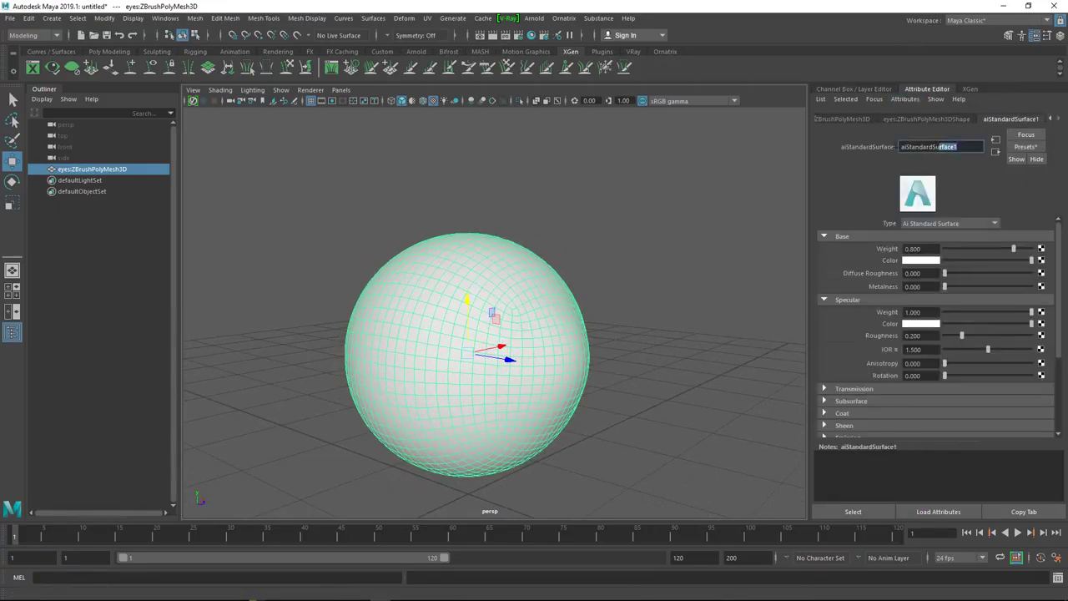
pyautogui.write('eye')
pyautogui.write(' cornia color')
pyautogui.press('Return')
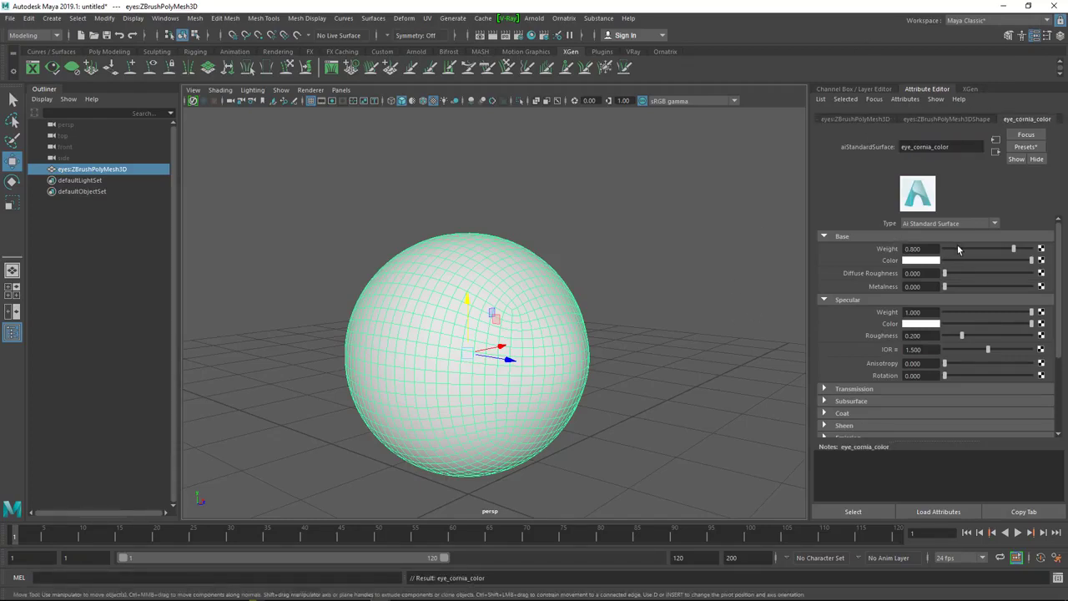
# Step: Set the material's base weight to 1.000 and connect a File texture to its base color
pyautogui.moveTo(1030, 251); pyautogui.dragTo(1050, 249)
pyautogui.click(1040, 260)
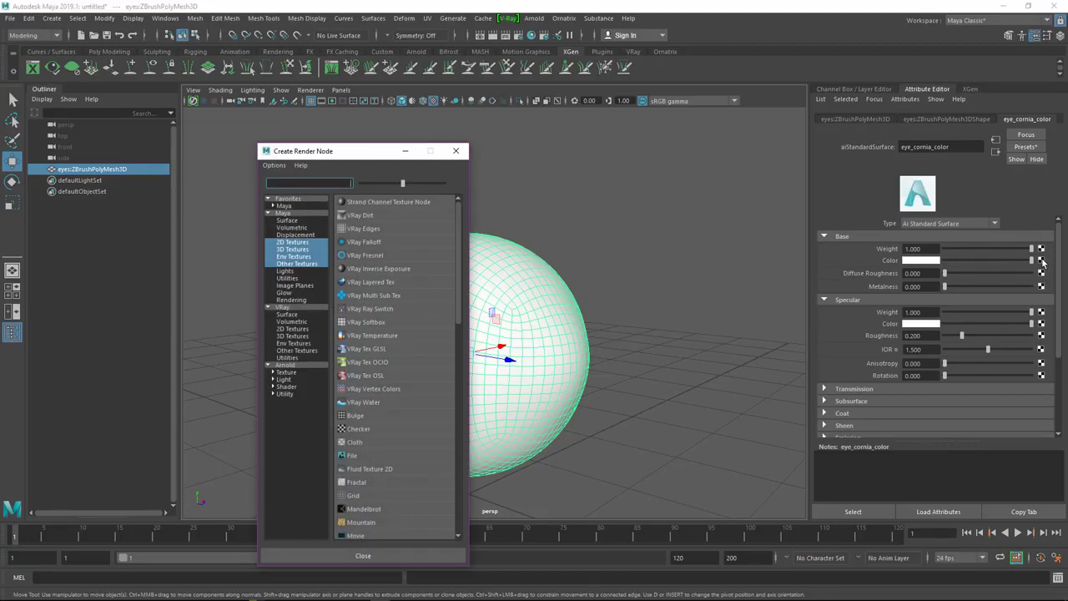
pyautogui.click(351, 458)
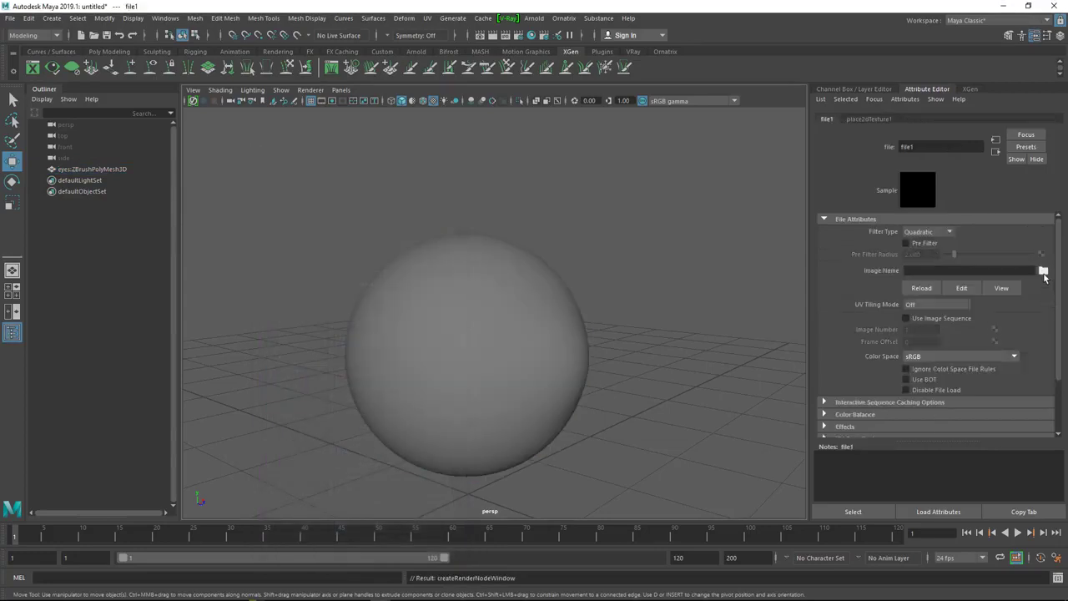
# Step: Load Free Cornia.tif from H:\New folder (4) as the file texture's image
pyautogui.click(1043, 272)
pyautogui.click(148, 183)
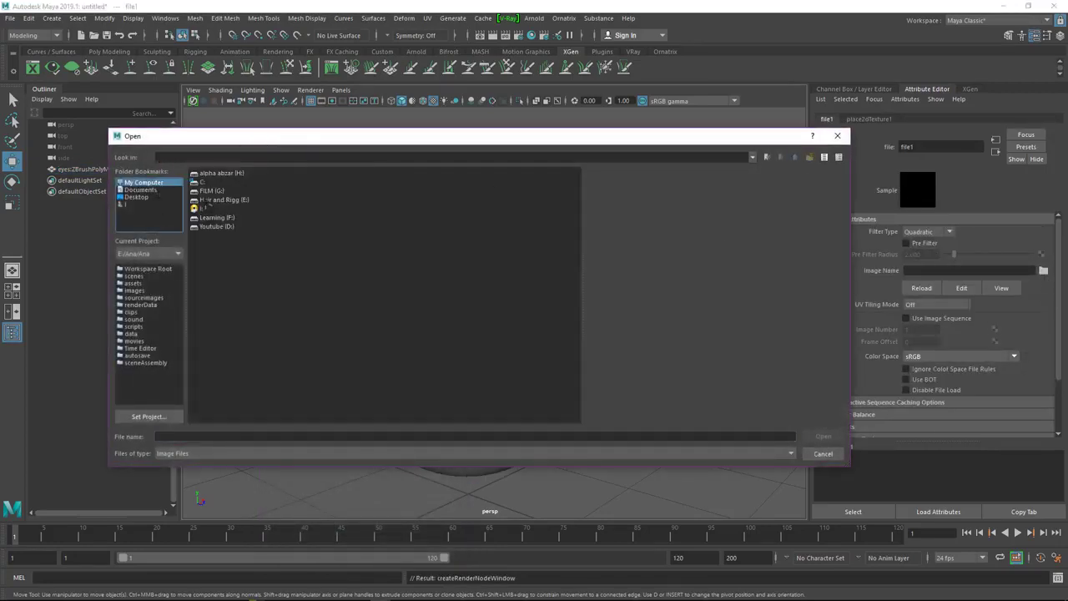
pyautogui.doubleClick(241, 175)
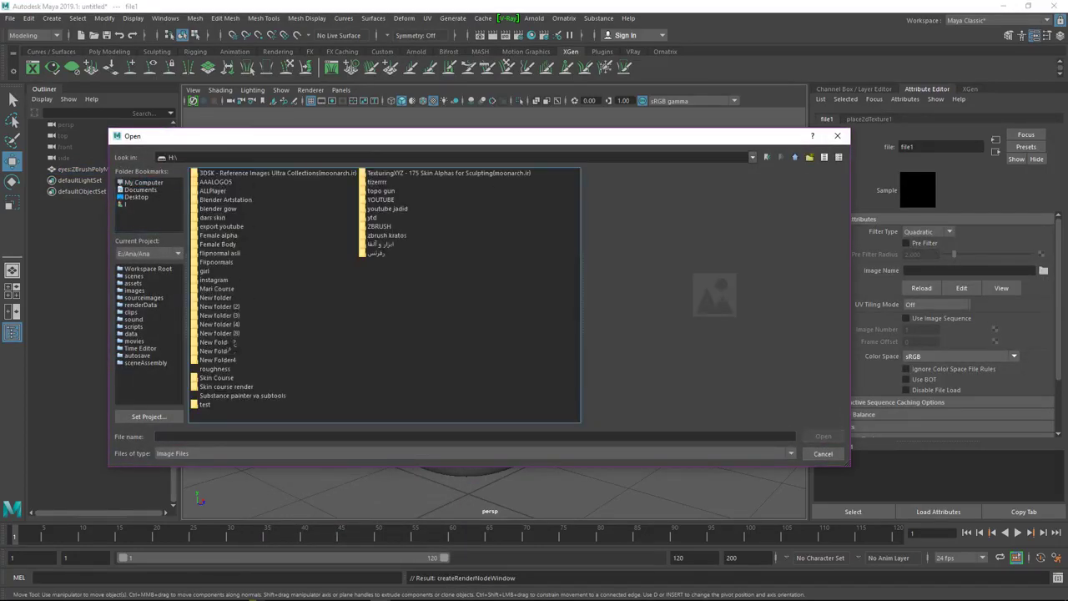
pyautogui.doubleClick(237, 325)
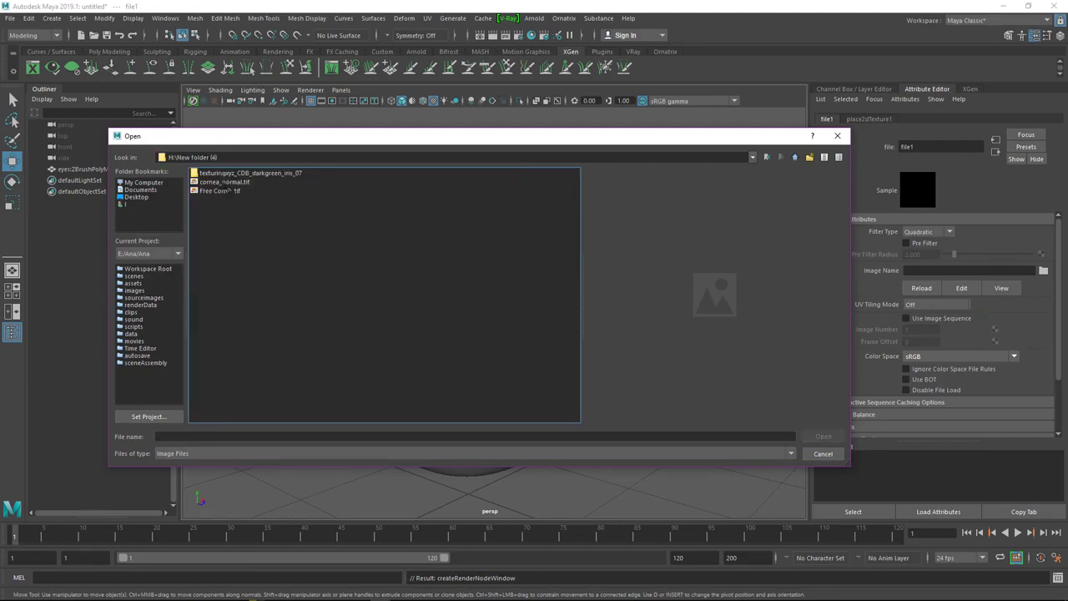
pyautogui.click(221, 190)
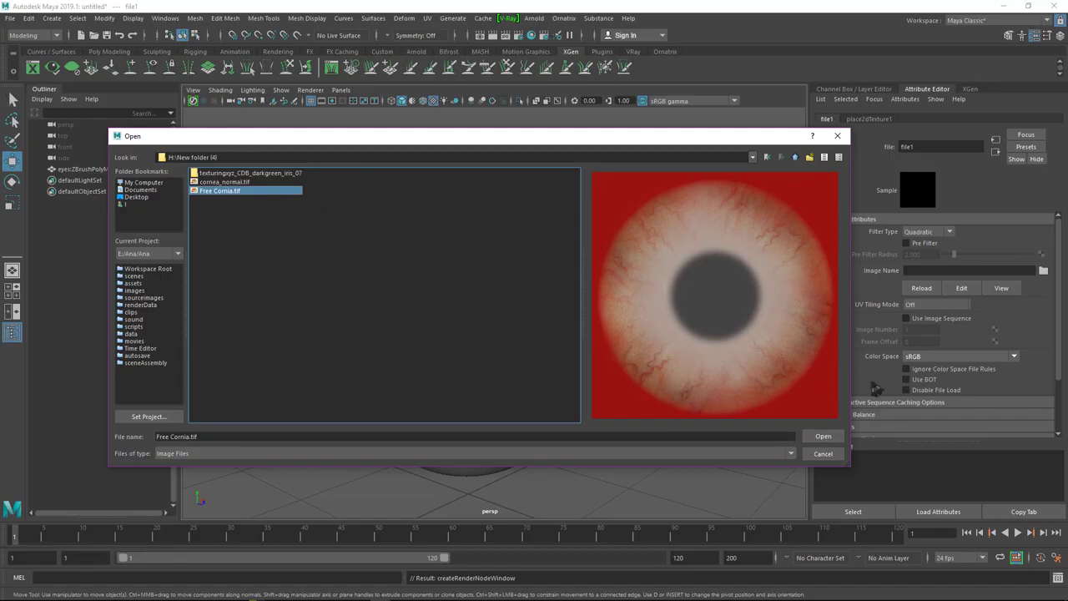
pyautogui.click(822, 436)
# Step: Select the textured eye mesh and open it in the UV Editor
pyautogui.keyDown('alt'); pyautogui.moveTo(480, 326); pyautogui.dragTo(538, 383); pyautogui.keyUp('alt')
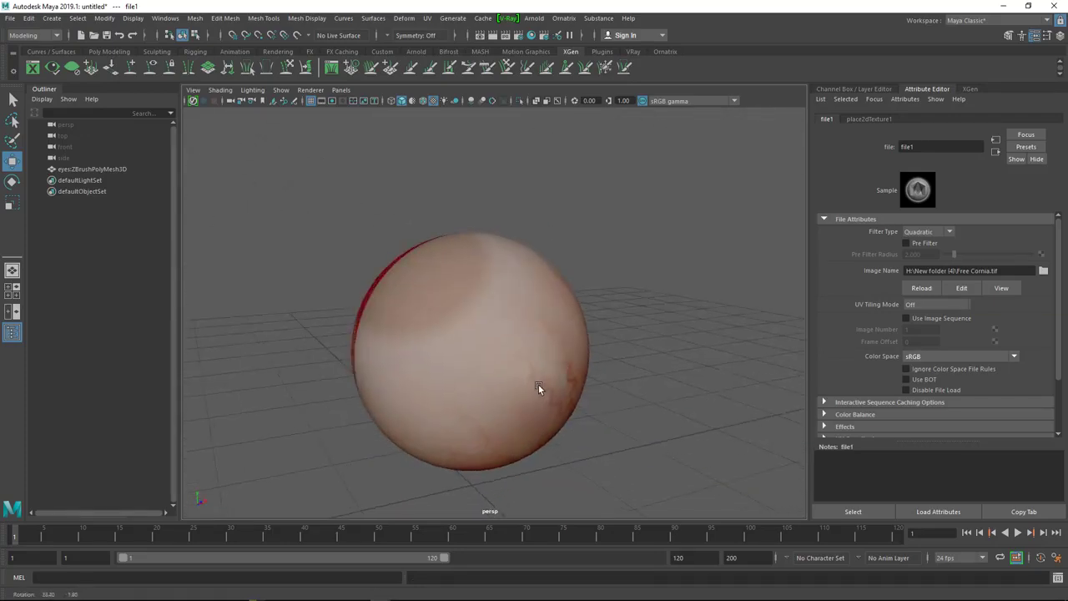
pyautogui.click(513, 289)
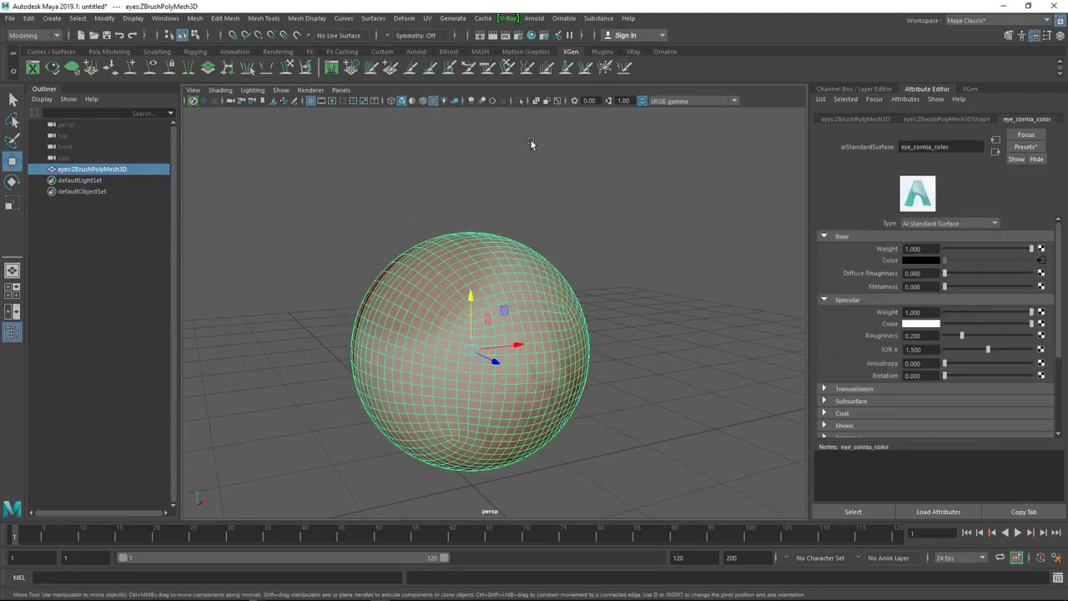
pyautogui.click(426, 18)
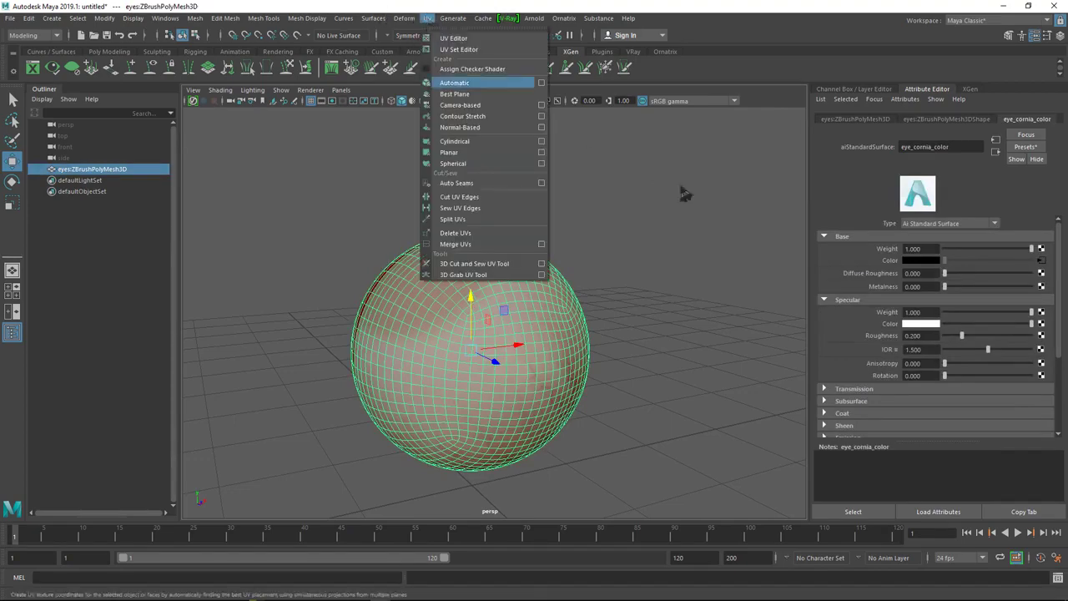
pyautogui.click(483, 38)
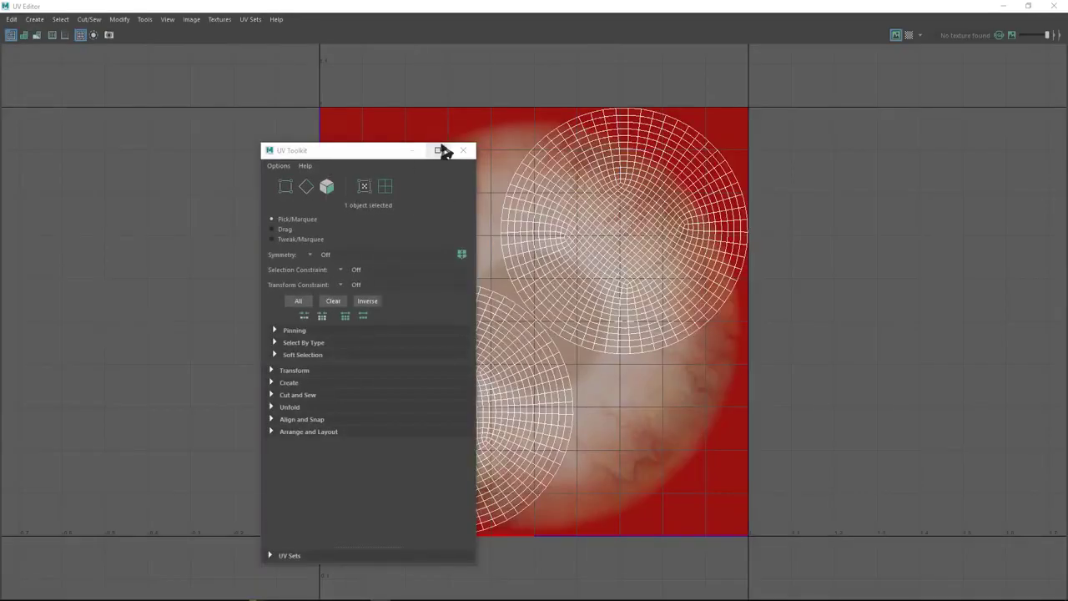
# Step: Close the UV Toolkit, frame the eye's UV layout over the texture and switch to UV shell selection
pyautogui.click(472, 151)
pyautogui.keyDown('alt'); pyautogui.moveTo(551, 323); pyautogui.dragTo(531, 358, button='middle'); pyautogui.keyUp('alt')
pyautogui.keyDown('alt'); pyautogui.moveTo(531, 358); pyautogui.dragTo(581, 329, button='right'); pyautogui.keyUp('alt')
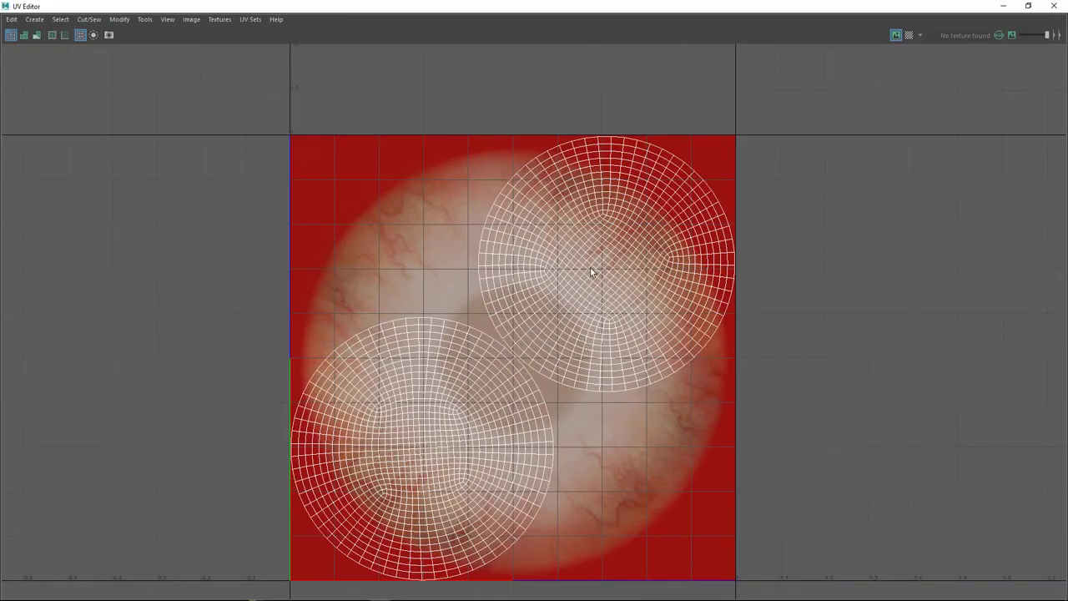
pyautogui.moveTo(479, 277); pyautogui.dragTo(497, 265, button='right')
pyautogui.click(508, 278)
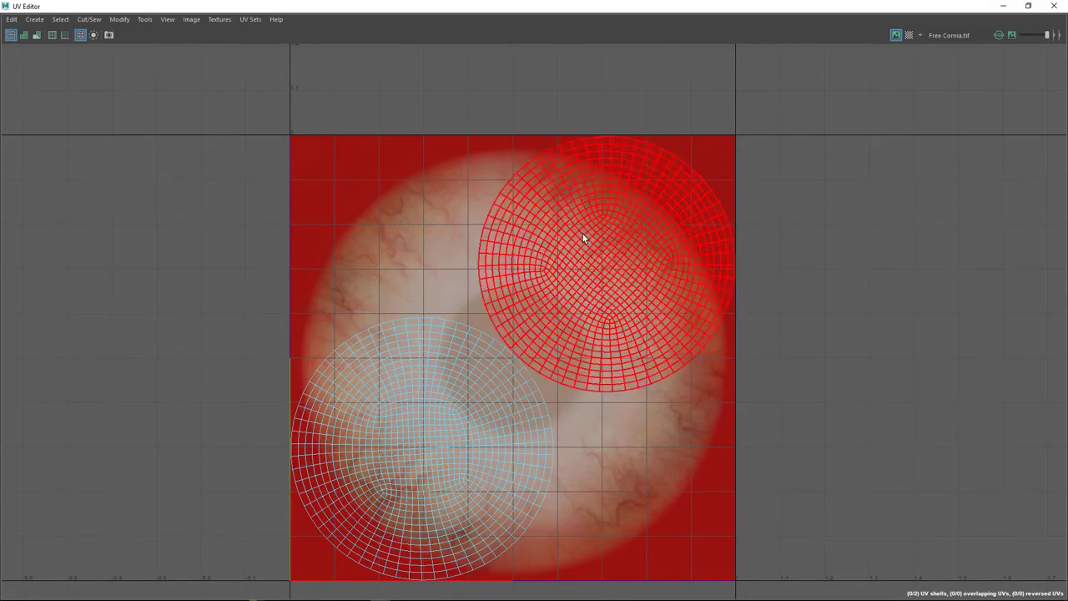
# Step: Select the two UV shells in turn with the UV Editor window moved aside to check which part of the eye each covers
pyautogui.click(584, 239)
pyautogui.click(433, 373)
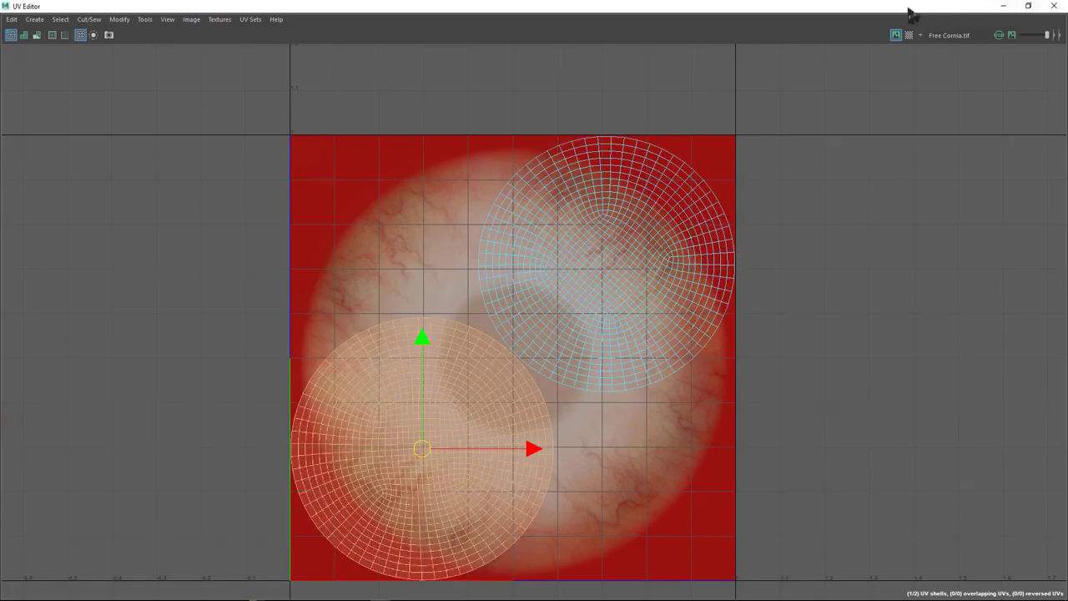
pyautogui.moveTo(906, 14); pyautogui.dragTo(826, 386)
pyautogui.click(525, 587)
pyautogui.click(509, 546)
pyautogui.moveTo(574, 381); pyautogui.dragTo(627, 70)
# Step: Scale the upper-right UV shell down to a small disc and move it into the texture's upper-right red corner
pyautogui.press('r')
pyautogui.moveTo(579, 329); pyautogui.dragTo(505, 269)
pyautogui.press('w')
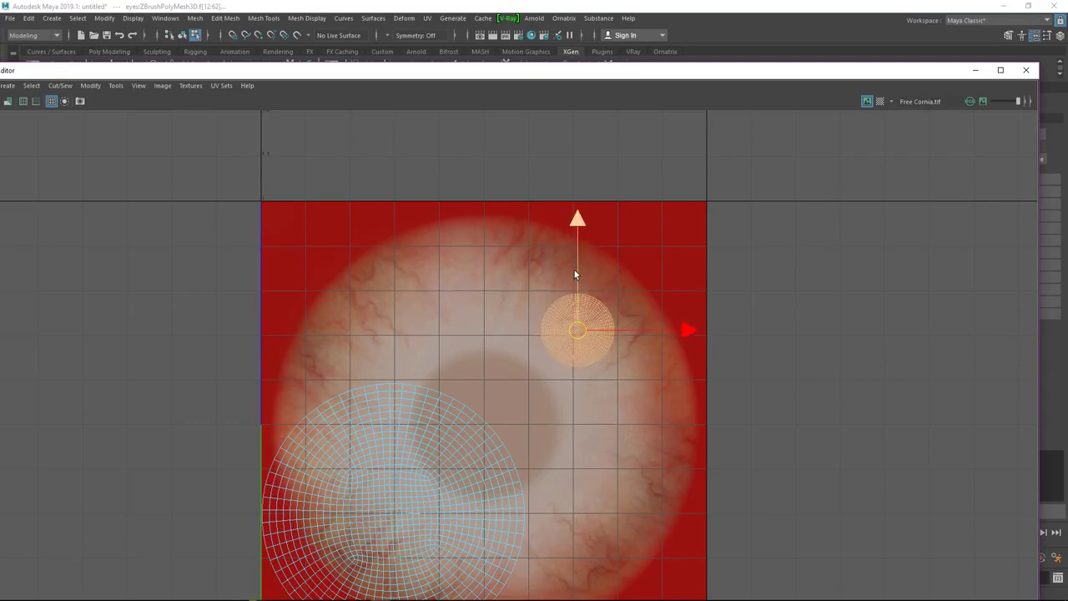
pyautogui.moveTo(574, 269); pyautogui.dragTo(600, 193)
pyautogui.moveTo(647, 260); pyautogui.dragTo(726, 253)
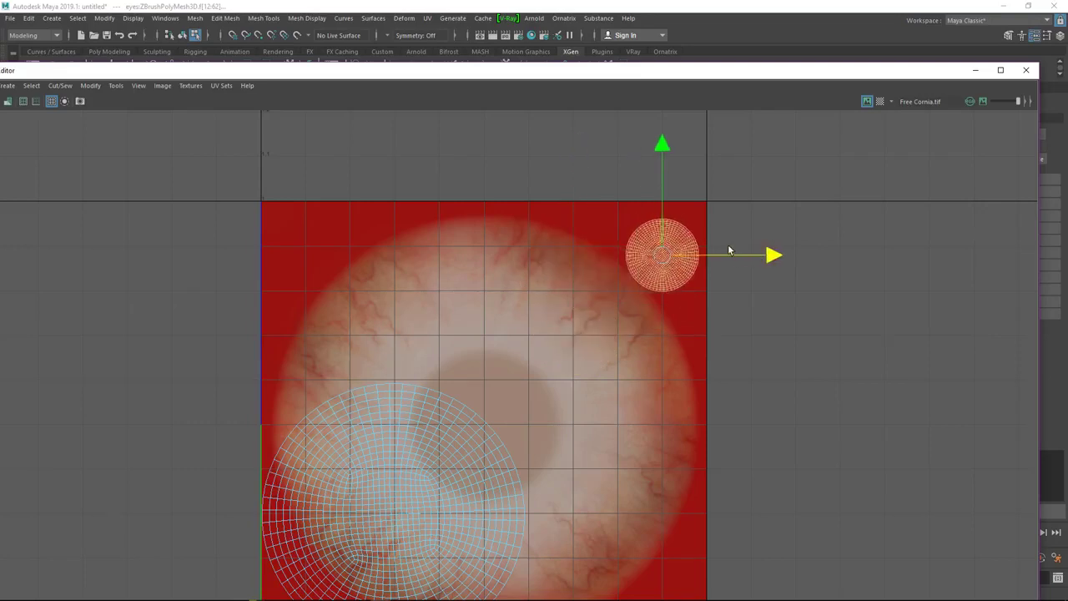
pyautogui.moveTo(665, 209); pyautogui.dragTo(665, 206)
# Step: Center the lower-left UV shell on the texture's iris and scale it up uniformly to match the eye image's outline
pyautogui.click(449, 482)
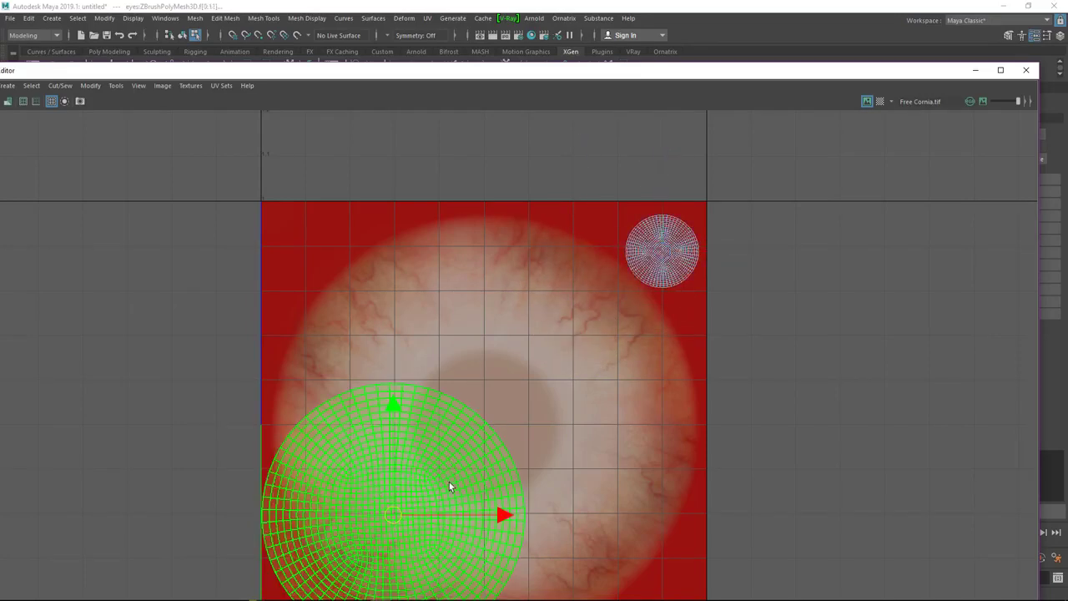
pyautogui.moveTo(467, 512); pyautogui.dragTo(544, 500)
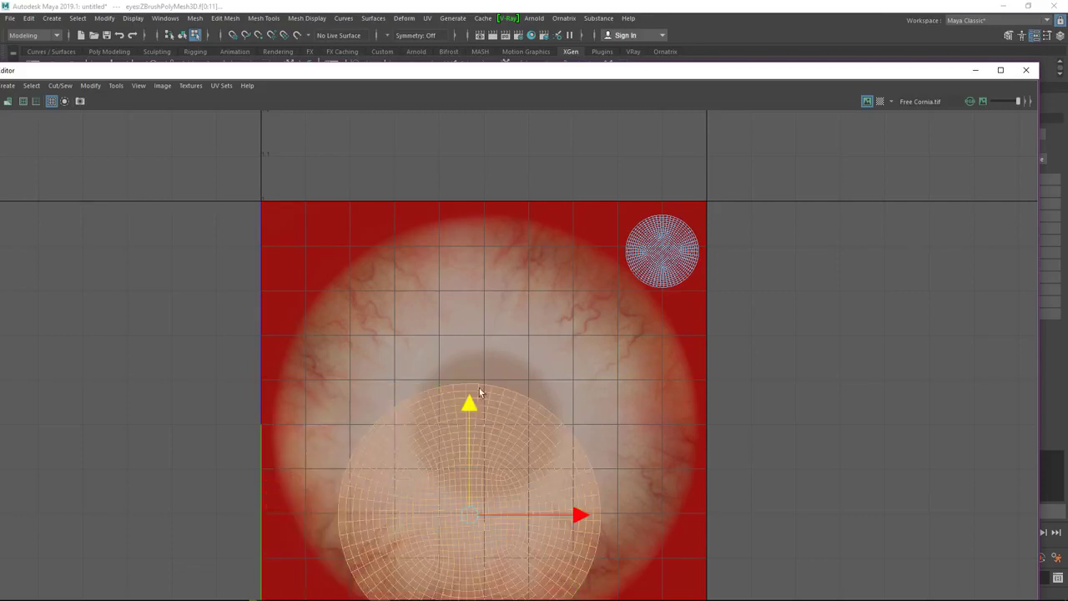
pyautogui.moveTo(477, 388); pyautogui.dragTo(487, 338)
pyautogui.moveTo(564, 425); pyautogui.dragTo(581, 426)
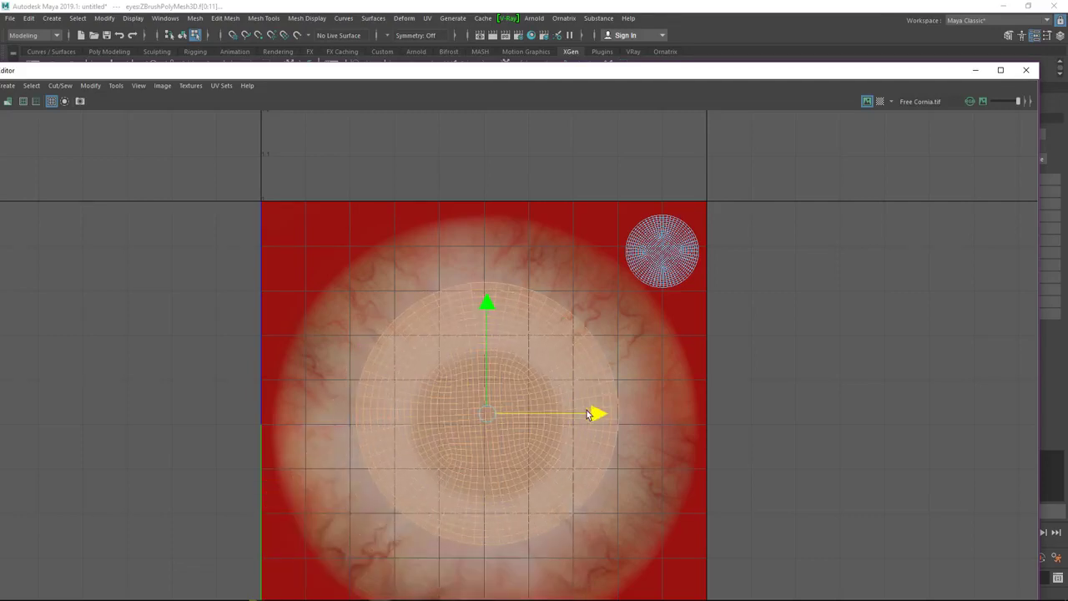
pyautogui.press('r')
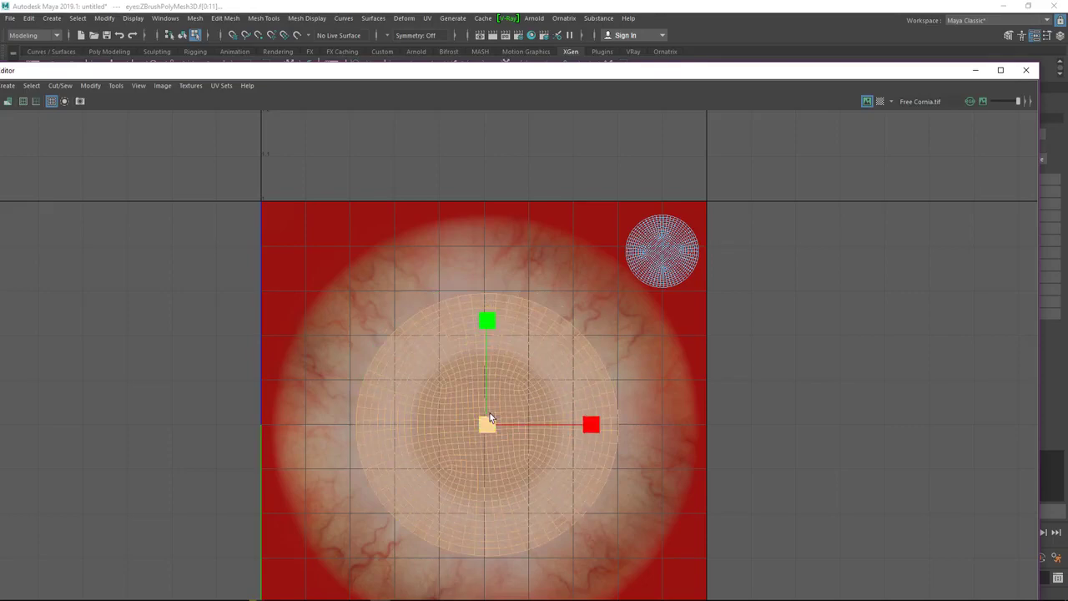
pyautogui.moveTo(561, 463)
pyautogui.mouseDown(button='middle')
pyautogui.moveTo(582, 472)
pyautogui.moveTo(550, 455)
pyautogui.mouseUp(button='middle')
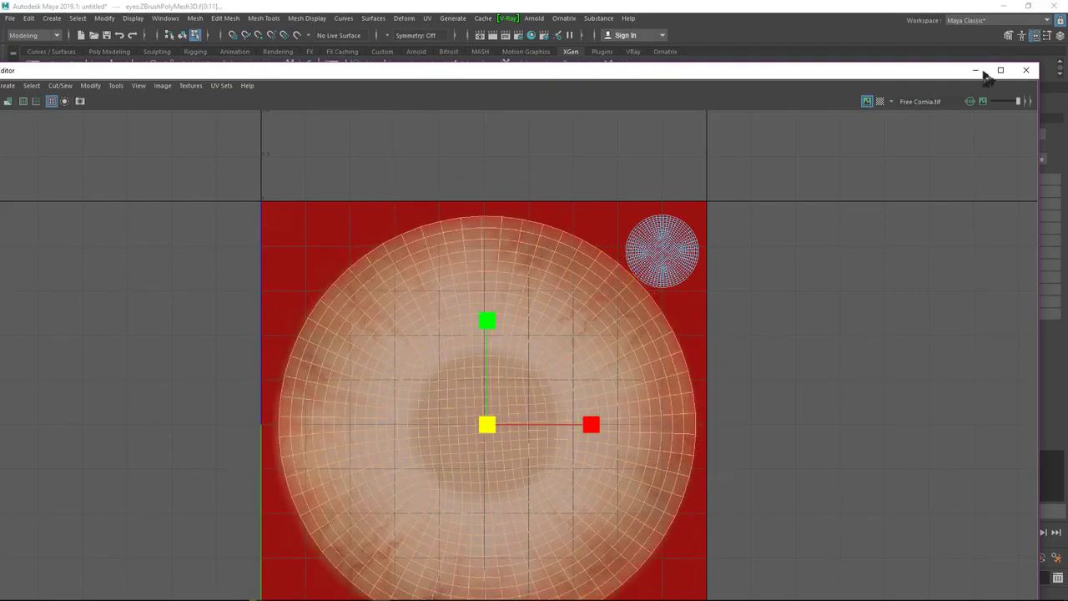
# Step: Close the UV Editor, deselect the eye mesh and inspect the texture placement around the eyeball
pyautogui.click(1025, 70)
pyautogui.click(675, 359)
pyautogui.moveTo(604, 282); pyautogui.dragTo(657, 268, button='right')
pyautogui.press('q')
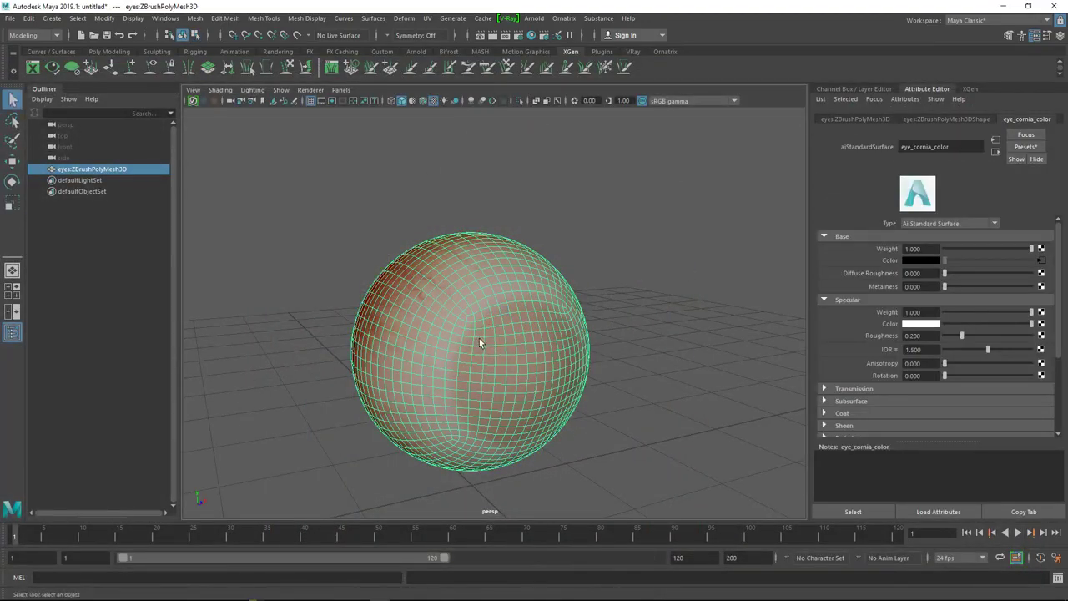
pyautogui.keyDown('alt'); pyautogui.moveTo(571, 331); pyautogui.dragTo(606, 325); pyautogui.keyUp('alt')
pyautogui.keyDown('alt'); pyautogui.moveTo(606, 324); pyautogui.dragTo(674, 270, button='right'); pyautogui.keyUp('alt')
pyautogui.click(675, 269)
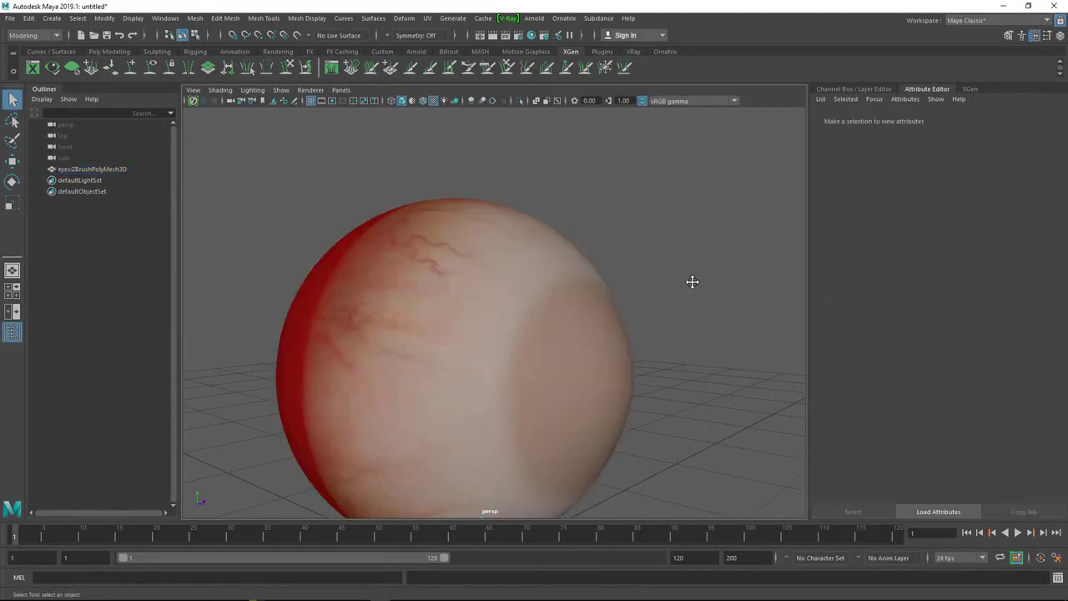
pyautogui.keyDown('alt'); pyautogui.moveTo(691, 281); pyautogui.dragTo(734, 145, button='middle'); pyautogui.keyUp('alt')
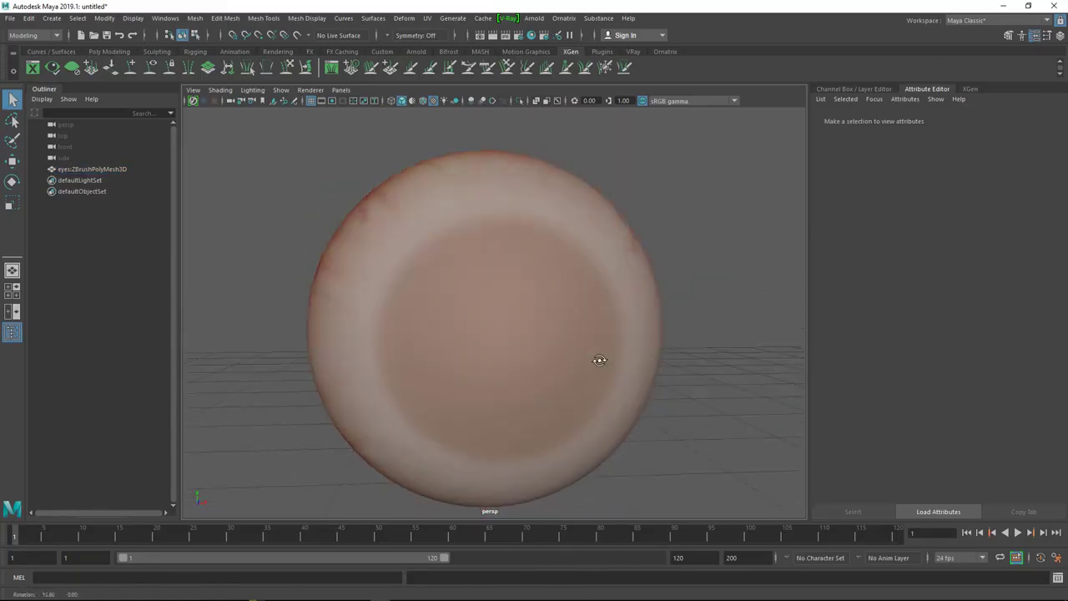
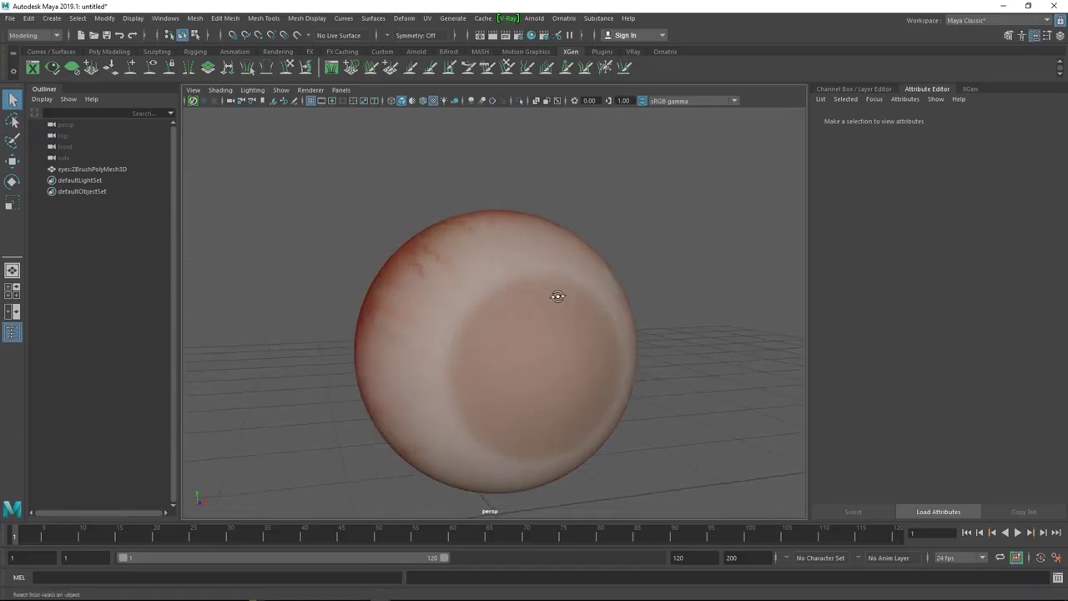
# Step: Set the eyeball material's specular IOR to 1.55 and its subsurface weight to 1
pyautogui.click(482, 235)
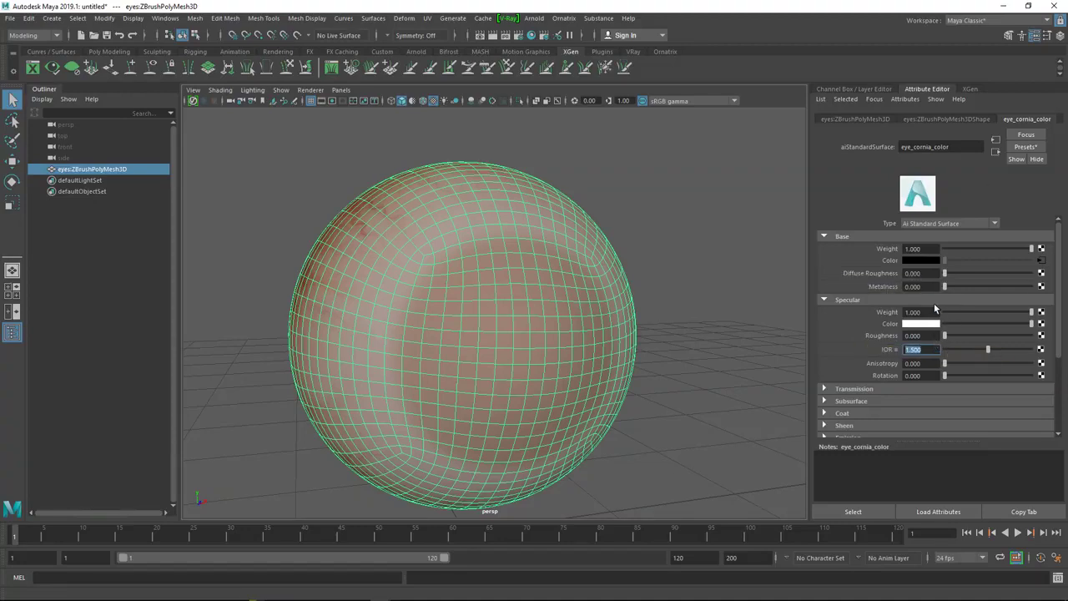
pyautogui.write('1')
pyautogui.press('Return')
pyautogui.click(859, 401)
pyautogui.scroll(-1, 911, 355)
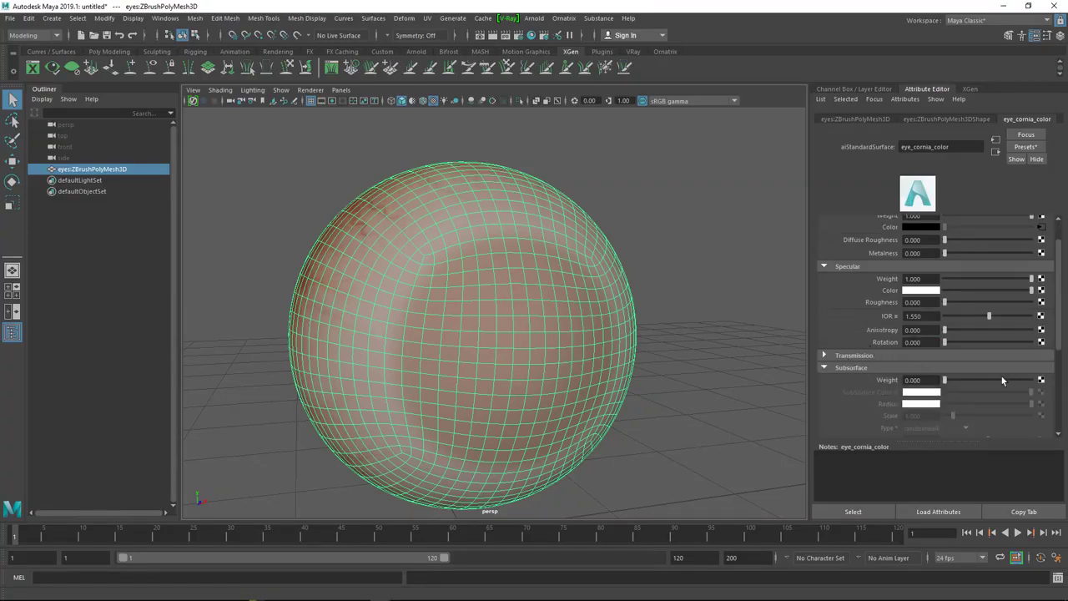
pyautogui.moveTo(1003, 381); pyautogui.dragTo(1035, 381)
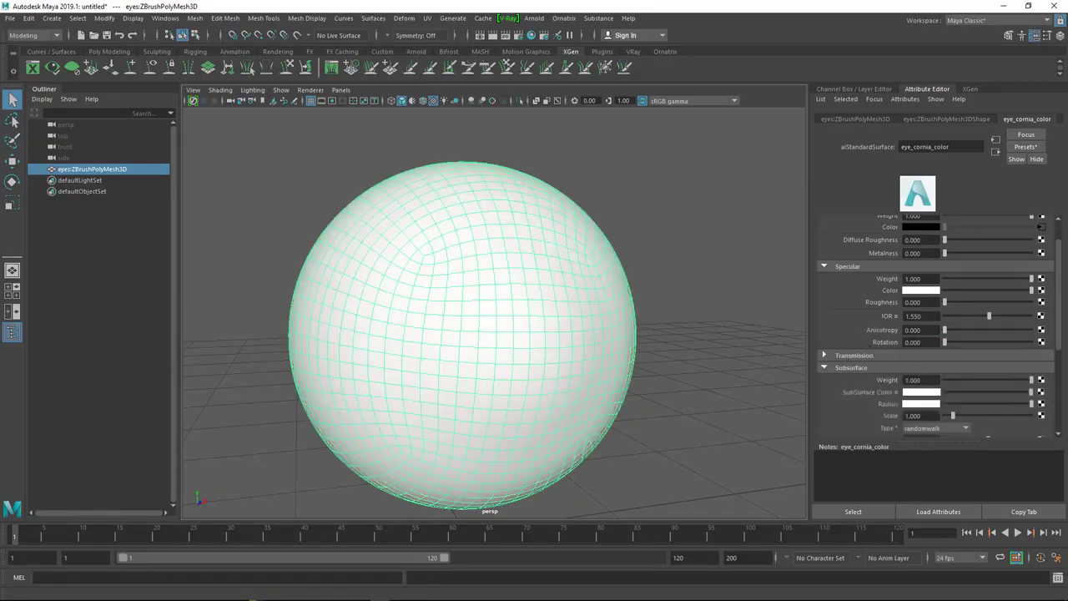
# Step: Map the subsurface color with a file texture using Free Cornia.tif and return to the eye_cornia_color material
pyautogui.click(1040, 392)
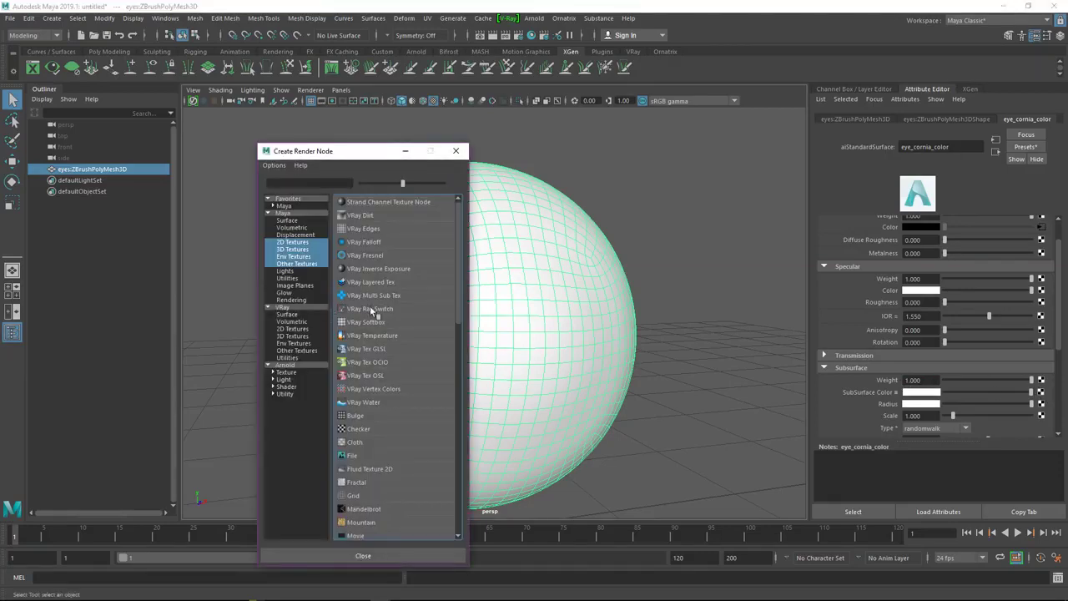
pyautogui.click(353, 456)
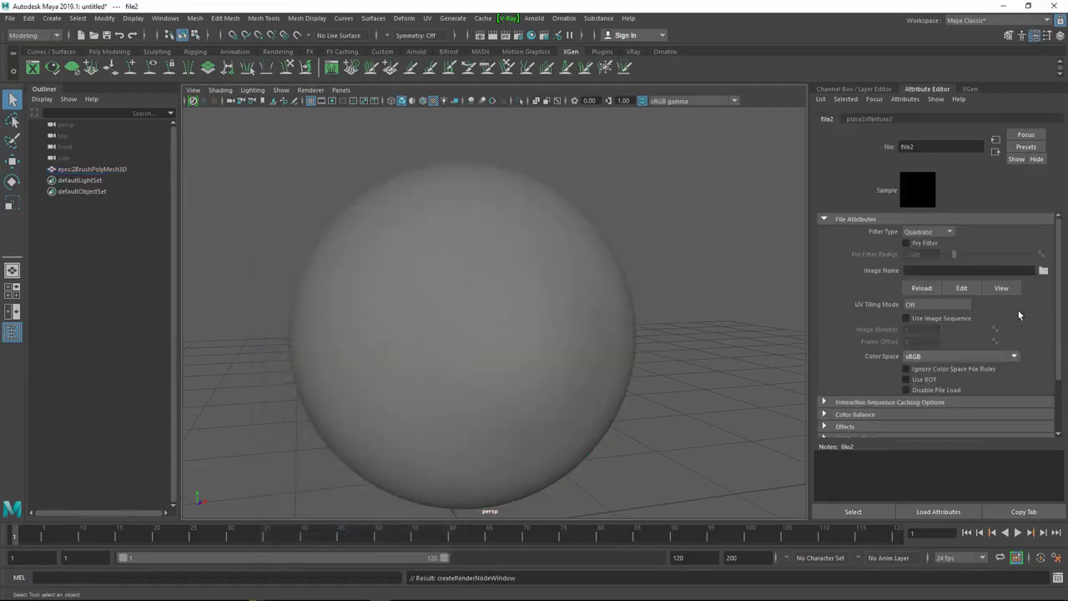
pyautogui.click(1043, 271)
pyautogui.click(225, 181)
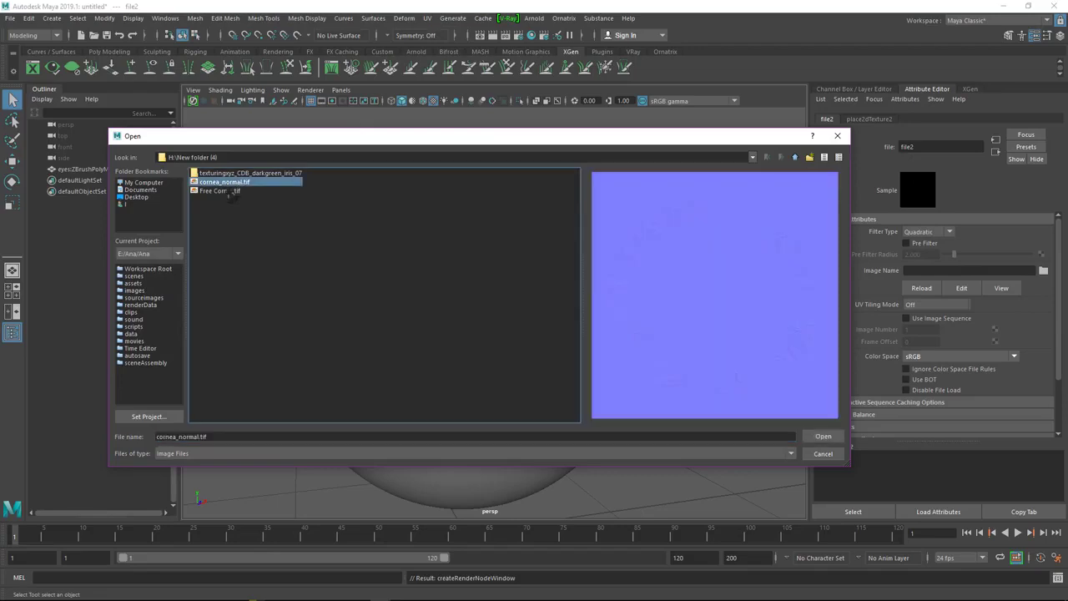
pyautogui.click(227, 191)
pyautogui.click(821, 437)
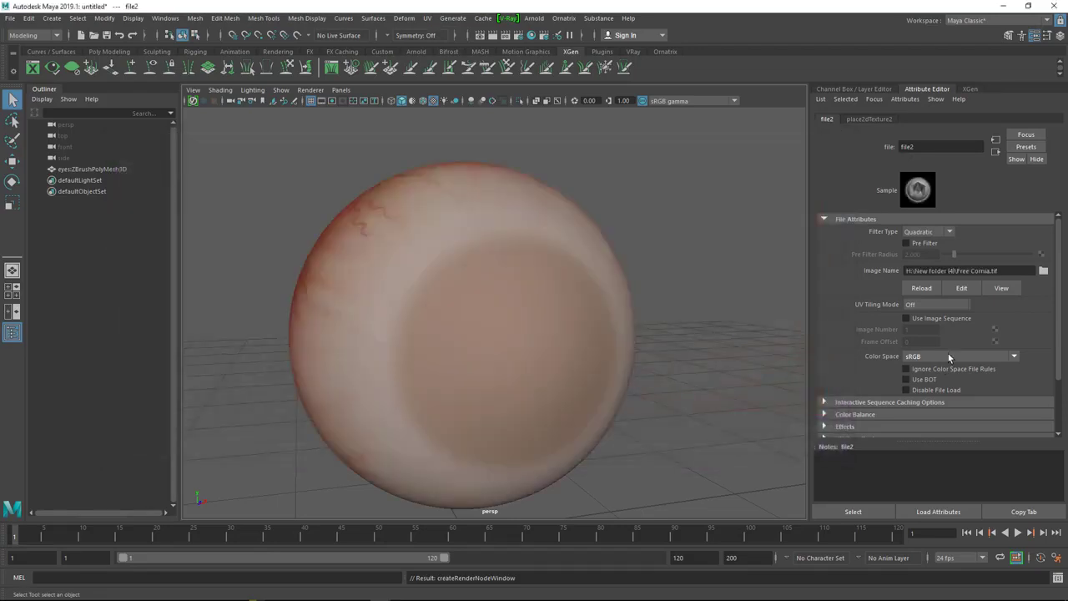
pyautogui.click(994, 153)
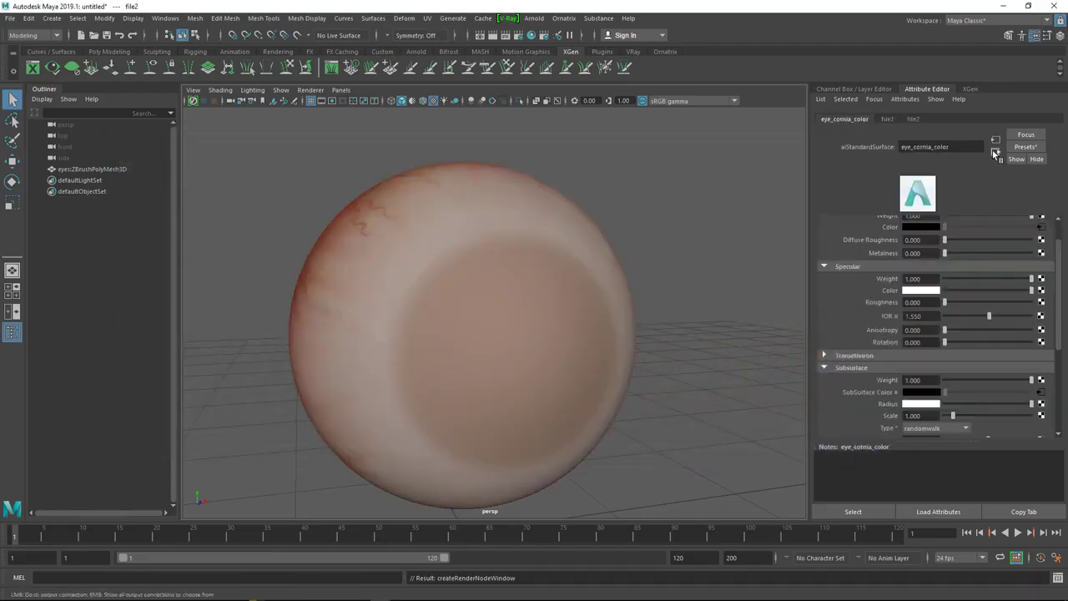
# Step: Map the subsurface radius with a file texture using Free Cornia.tif and return to the material's attributes
pyautogui.scroll(-1, 867, 404)
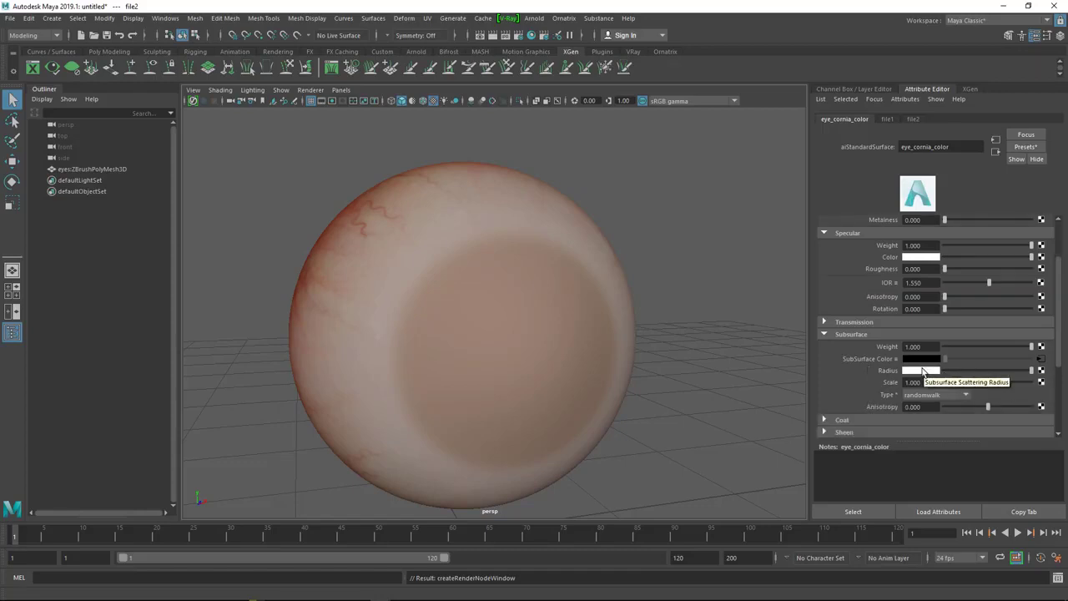
pyautogui.click(1040, 371)
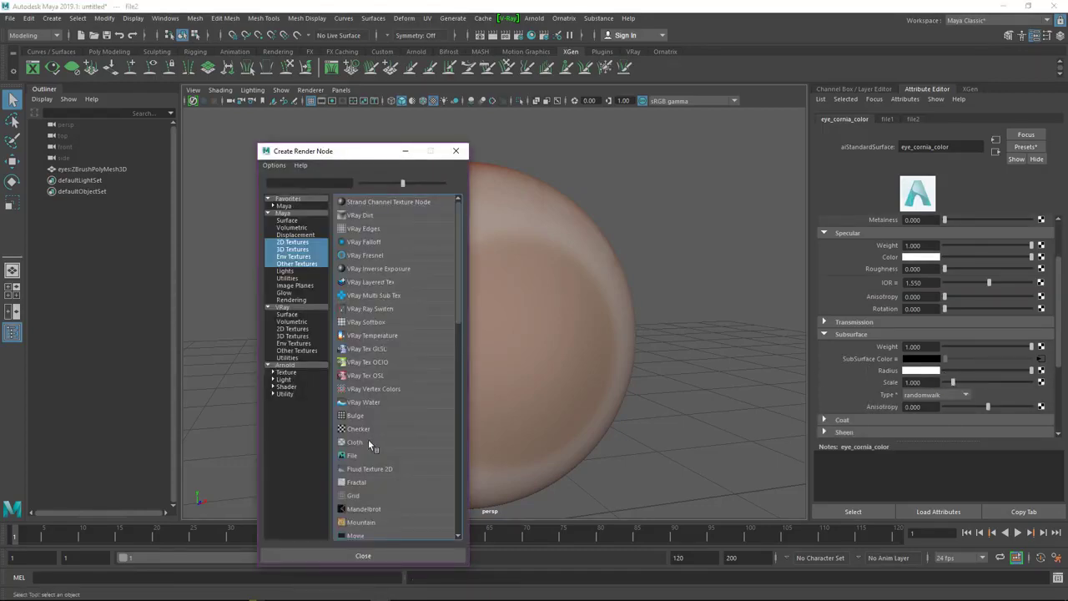
pyautogui.click(349, 457)
pyautogui.click(1043, 271)
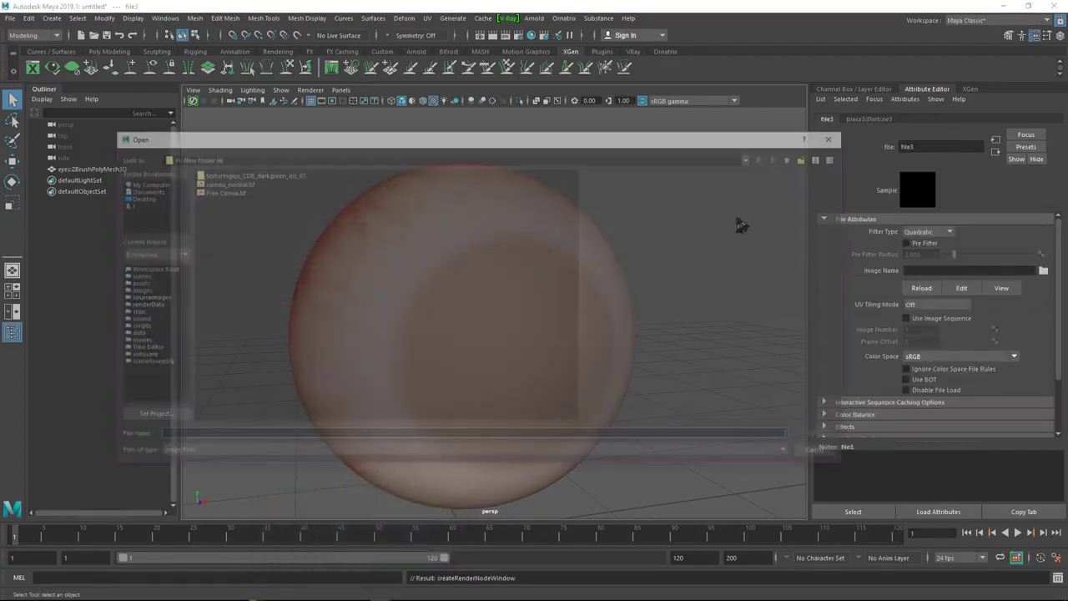
pyautogui.click(221, 191)
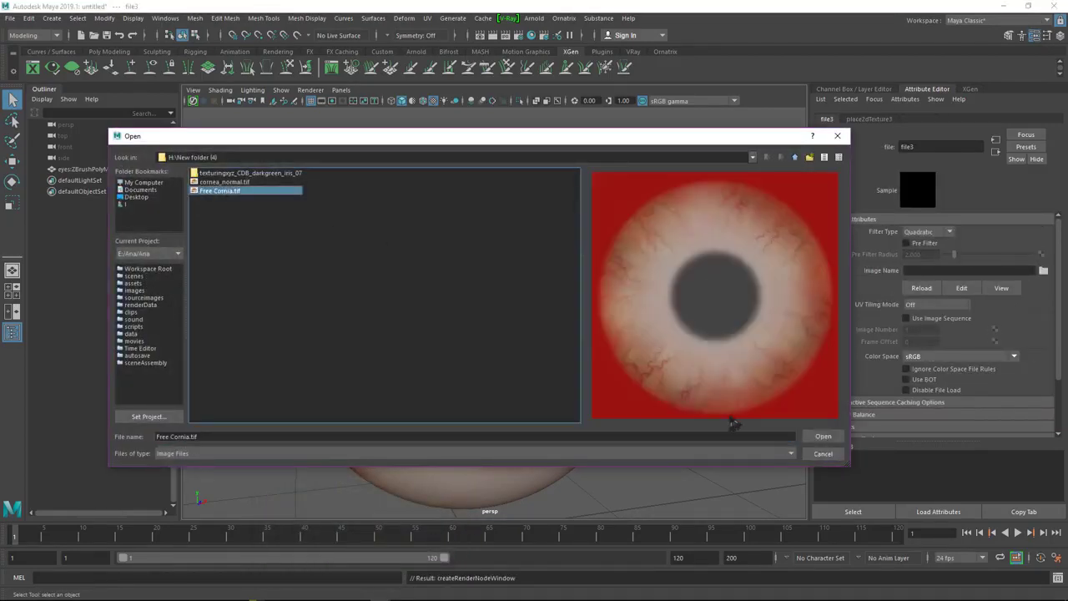
pyautogui.click(823, 436)
pyautogui.click(995, 153)
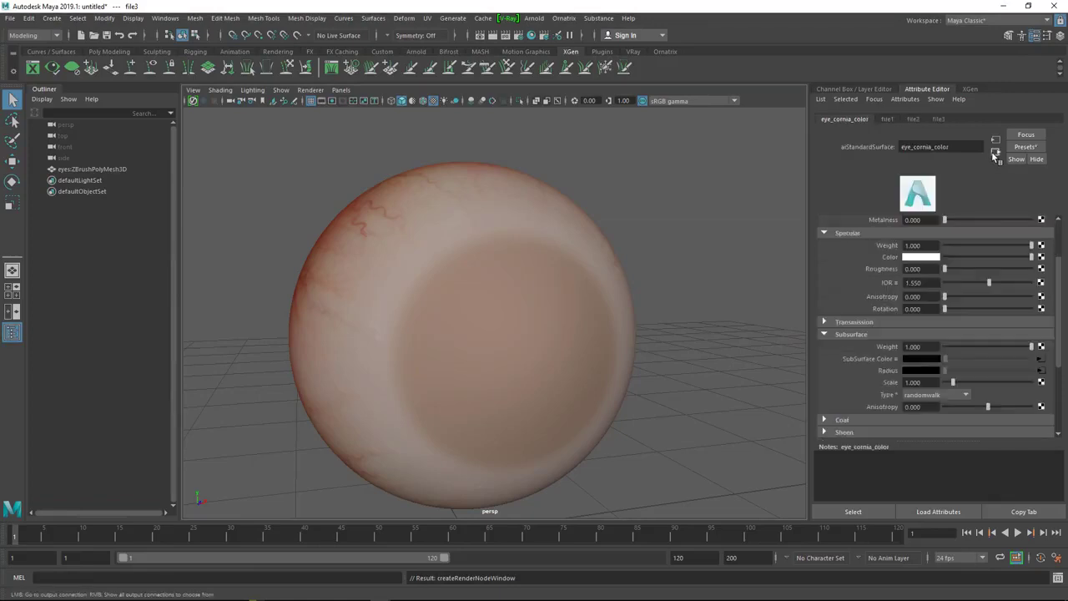
# Step: Set the subsurface type to randomwalk_v2 and the subsurface scale to 0.1
pyautogui.click(934, 394)
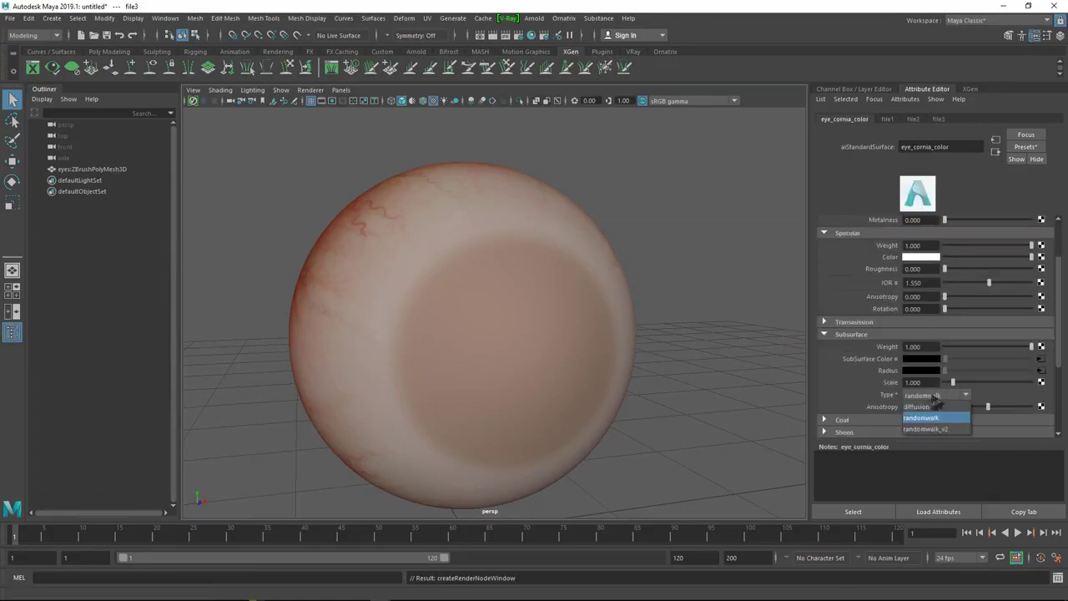
pyautogui.click(928, 422)
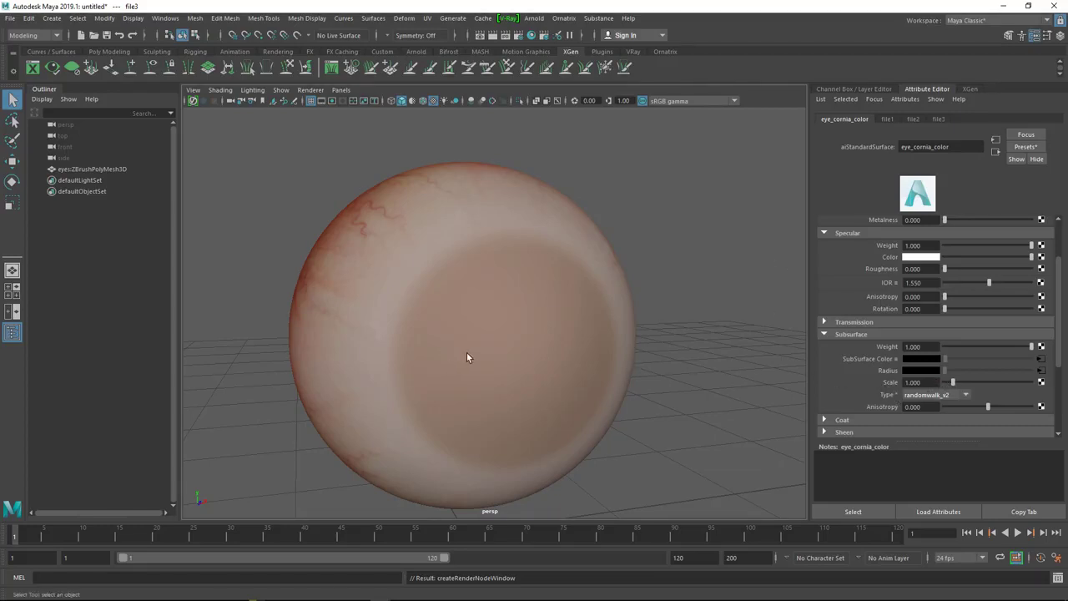
pyautogui.keyDown('alt'); pyautogui.moveTo(467, 352); pyautogui.dragTo(491, 354); pyautogui.keyUp('alt')
pyautogui.keyDown('alt'); pyautogui.moveTo(491, 354); pyautogui.dragTo(267, 361, button='right'); pyautogui.keyUp('alt')
pyautogui.keyDown('alt'); pyautogui.moveTo(539, 305); pyautogui.dragTo(701, 325, button='right'); pyautogui.keyUp('alt')
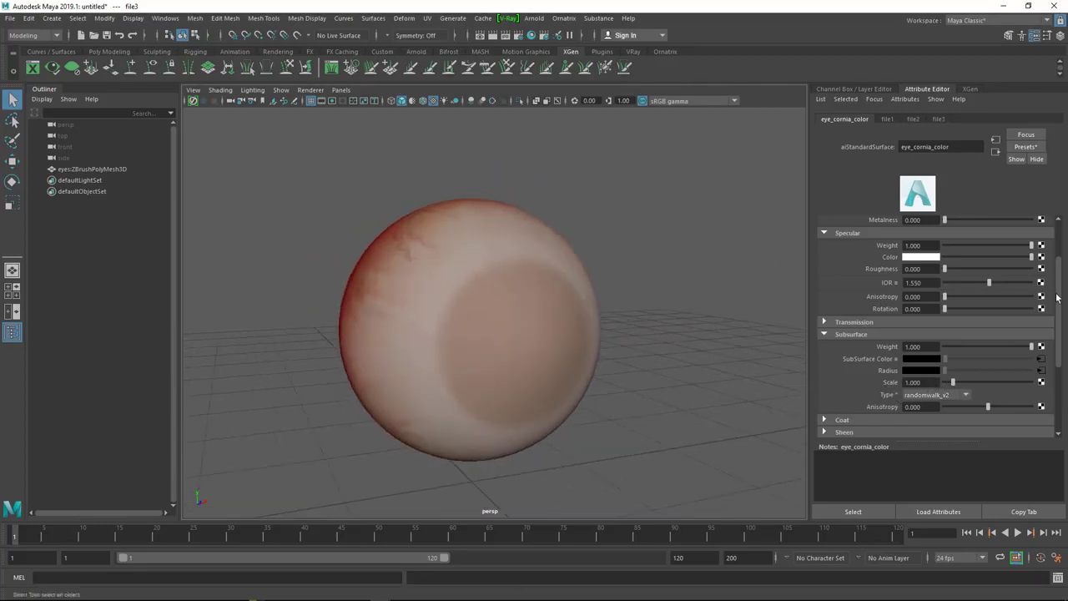
pyautogui.moveTo(949, 382); pyautogui.dragTo(945, 383)
pyautogui.click(918, 382)
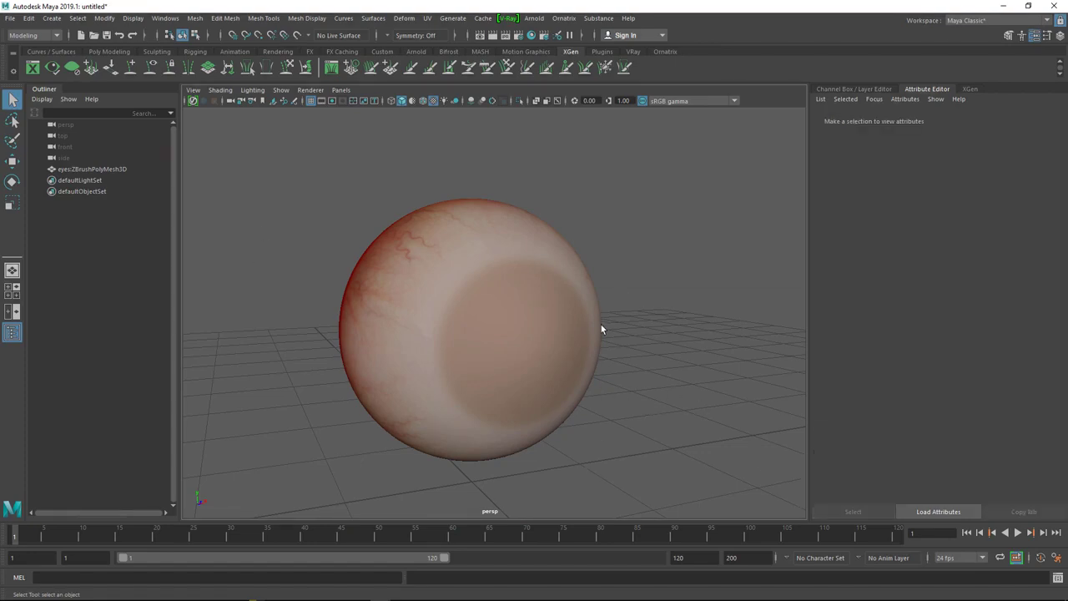
# Step: Reselect the eyeball and connect a file texture to its material's bump mapping, used as Tangent Space Normals
pyautogui.click(537, 313)
pyautogui.keyDown('alt'); pyautogui.moveTo(632, 352); pyautogui.dragTo(624, 345); pyautogui.keyUp('alt')
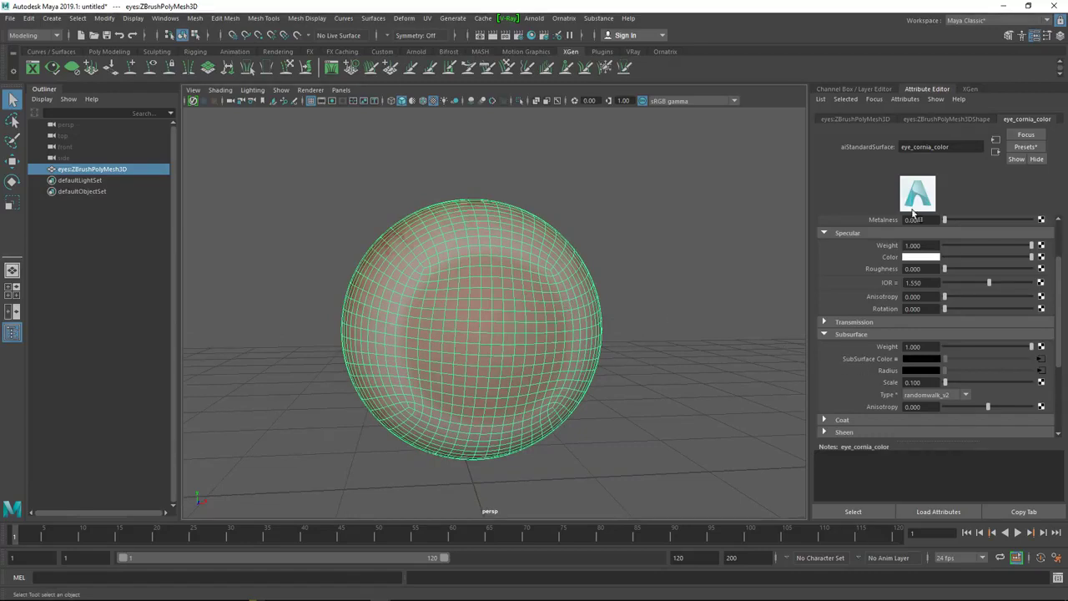
pyautogui.scroll(1, 504, 294)
pyautogui.keyDown('alt'); pyautogui.moveTo(504, 293); pyautogui.dragTo(577, 302); pyautogui.keyUp('alt')
pyautogui.scroll(2, 561, 208)
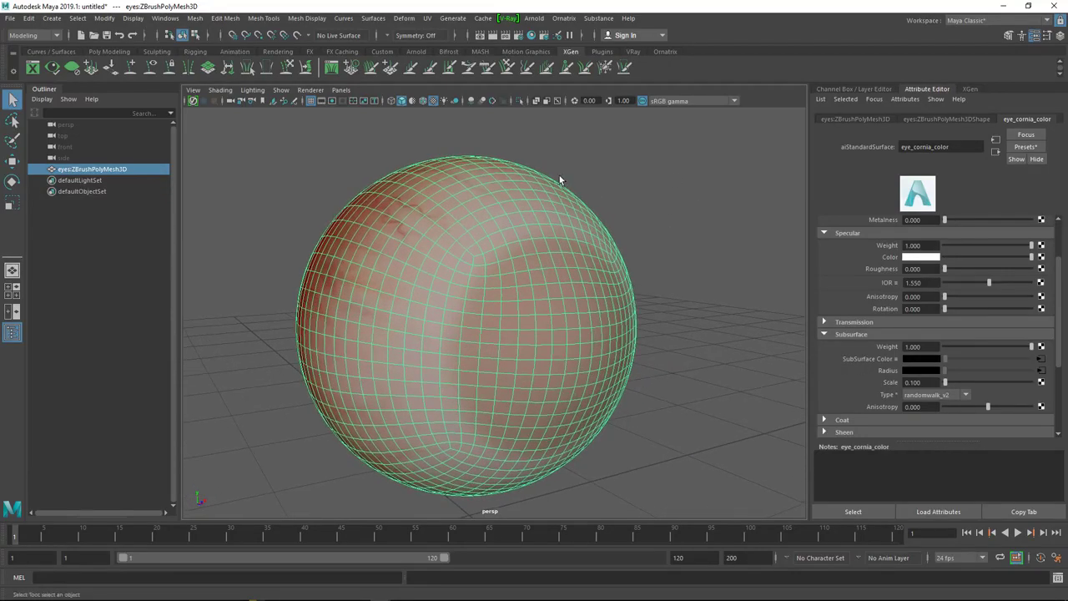
pyautogui.scroll(-3, 876, 272)
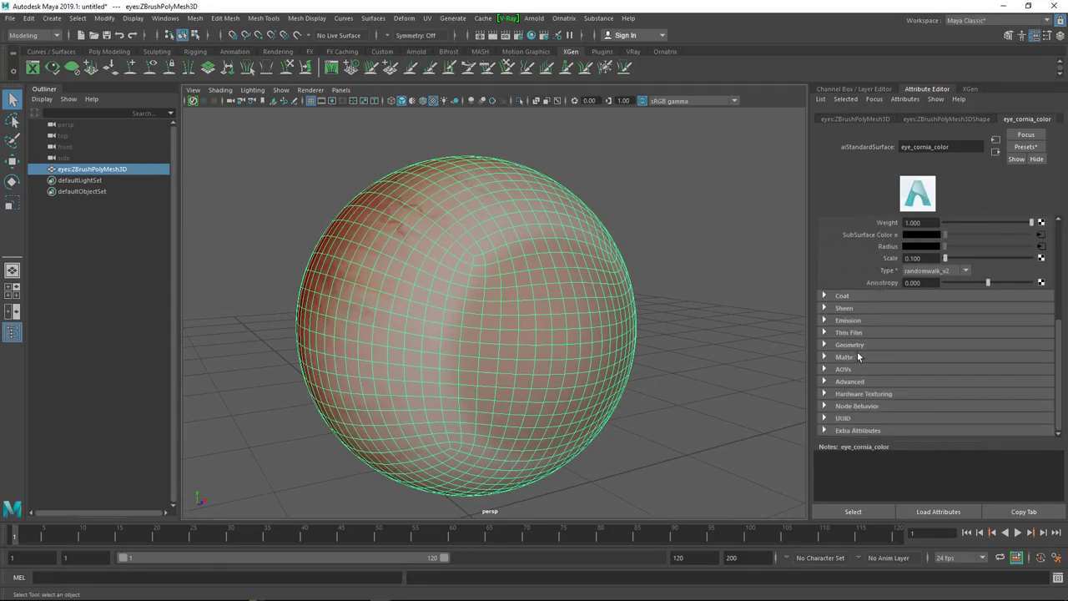
pyautogui.click(849, 345)
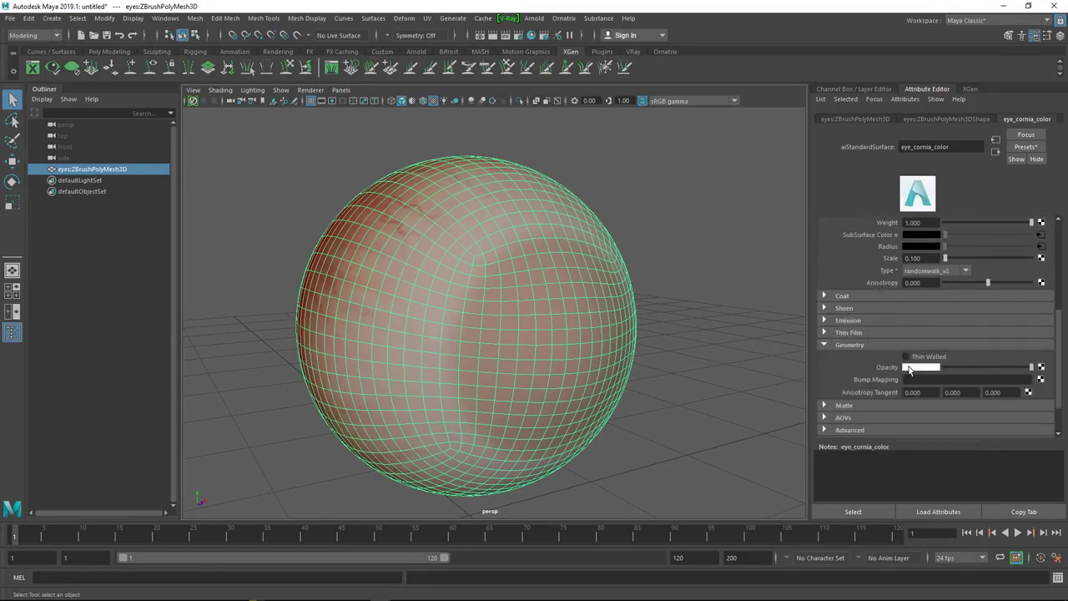
pyautogui.click(1041, 379)
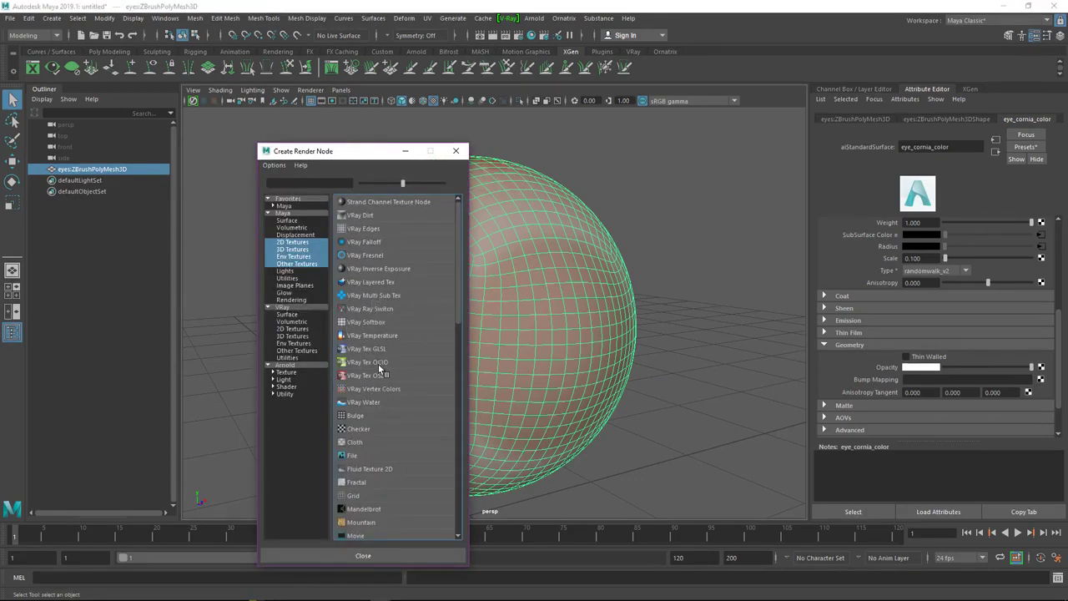
pyautogui.click(365, 453)
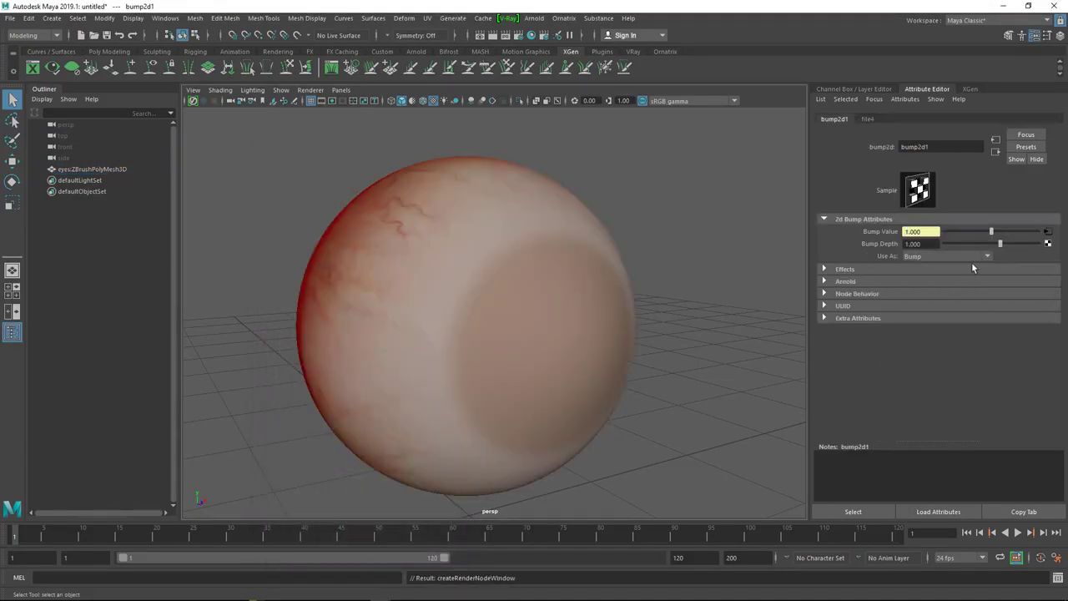
pyautogui.click(913, 256)
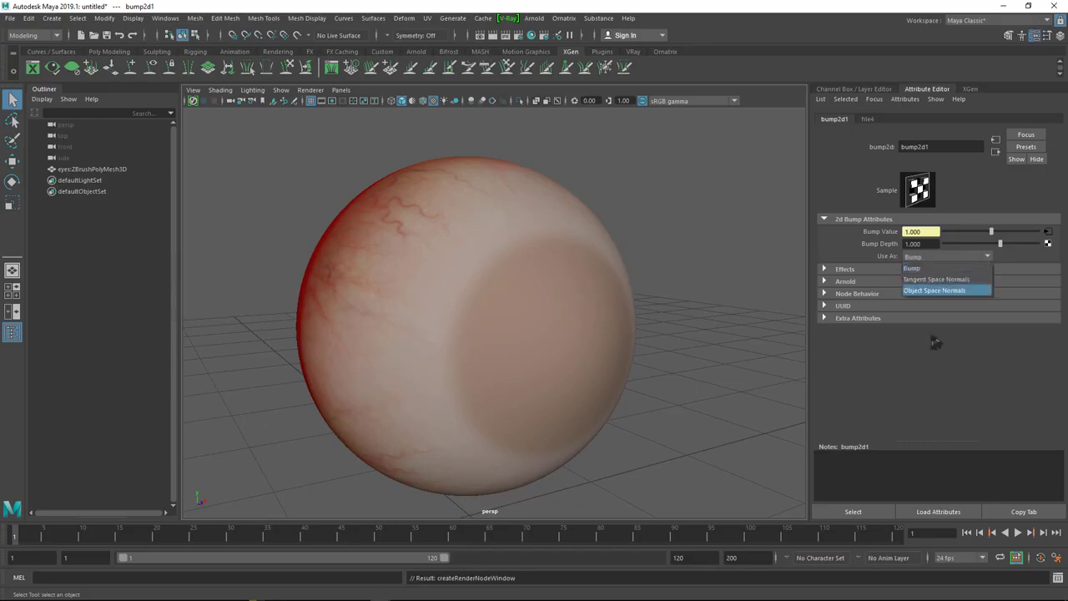
pyautogui.click(940, 281)
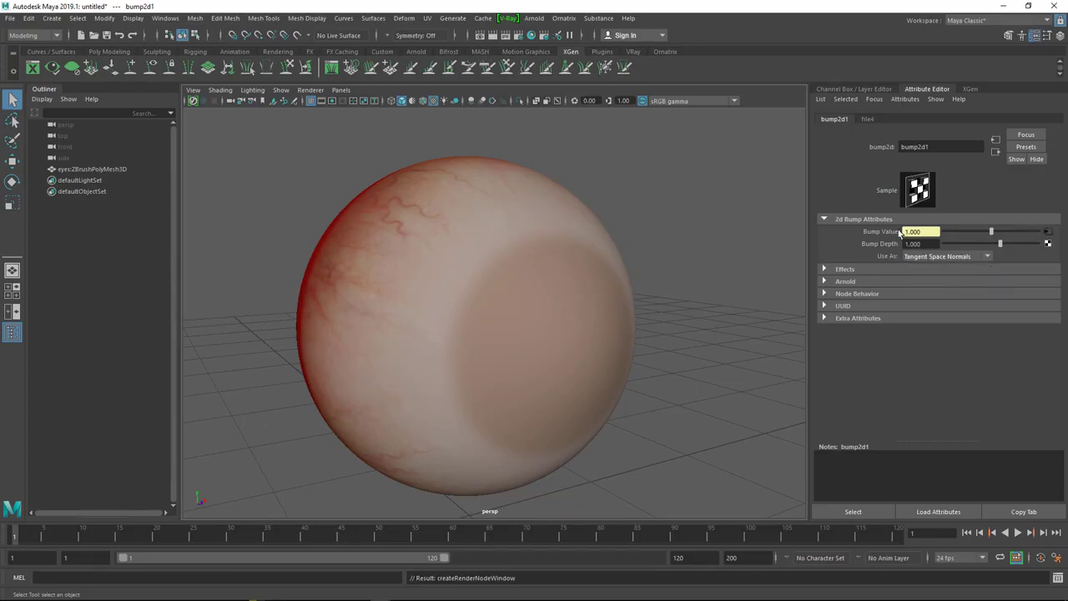
# Step: Load cornea_normal.tif into the bump's file texture and set its color space to Raw
pyautogui.click(1049, 232)
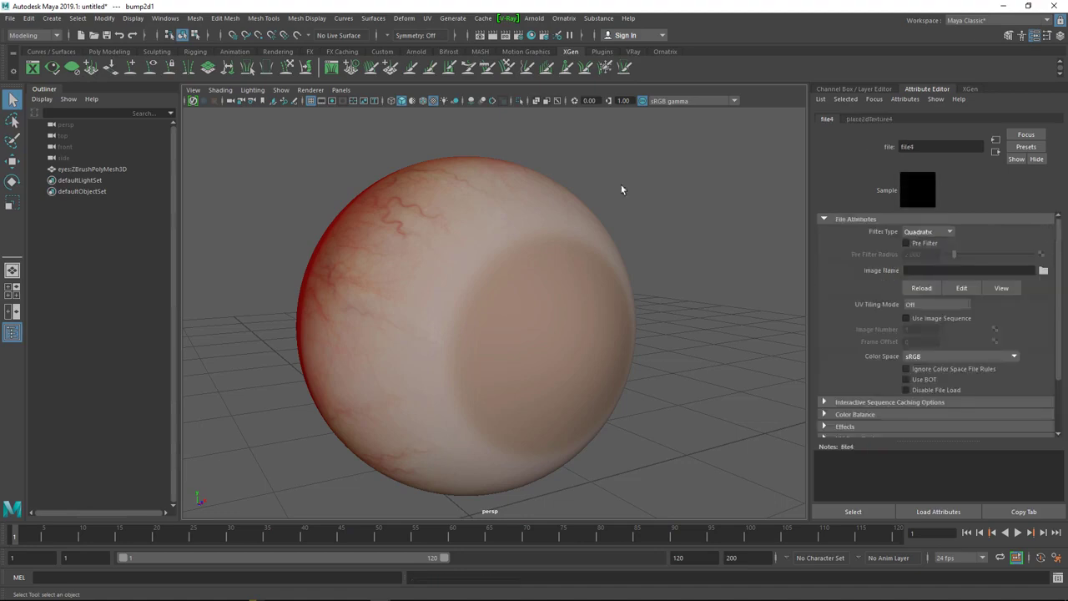
pyautogui.click(1043, 270)
pyautogui.click(219, 191)
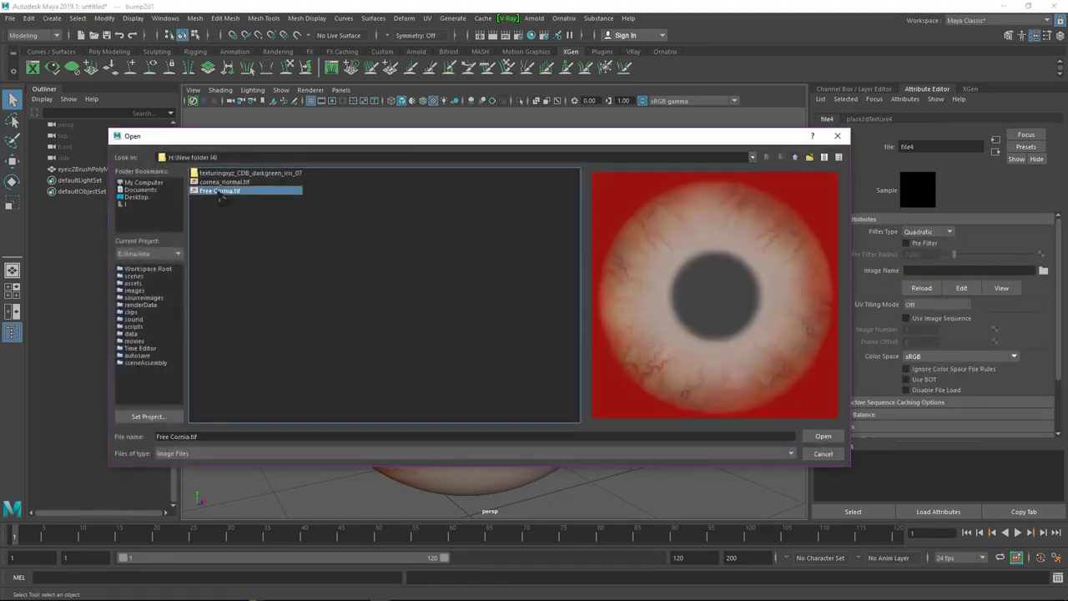
pyautogui.click(224, 181)
pyautogui.click(824, 436)
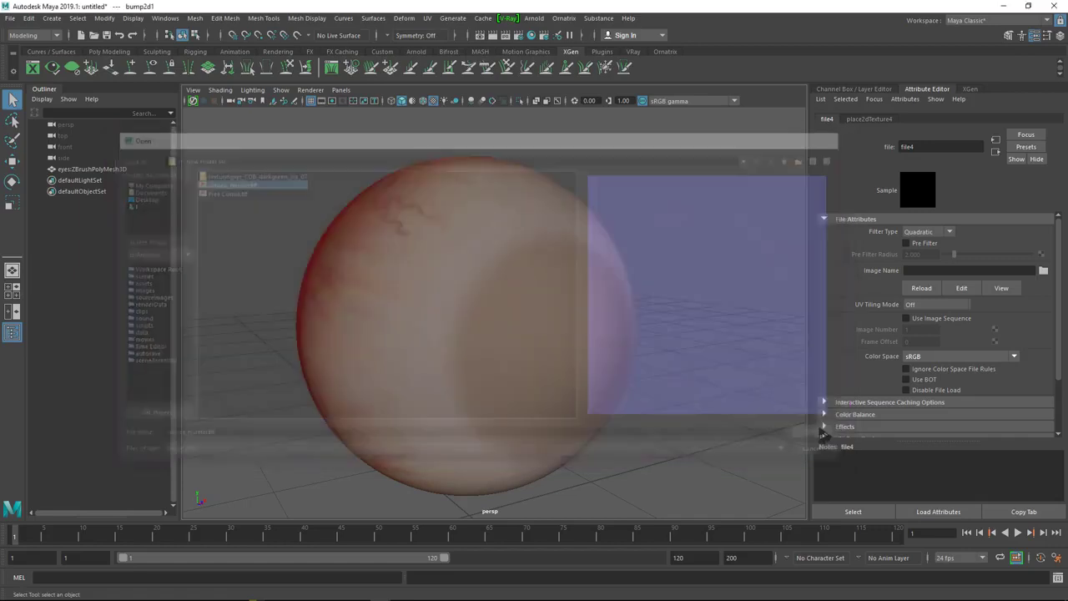
pyautogui.click(926, 356)
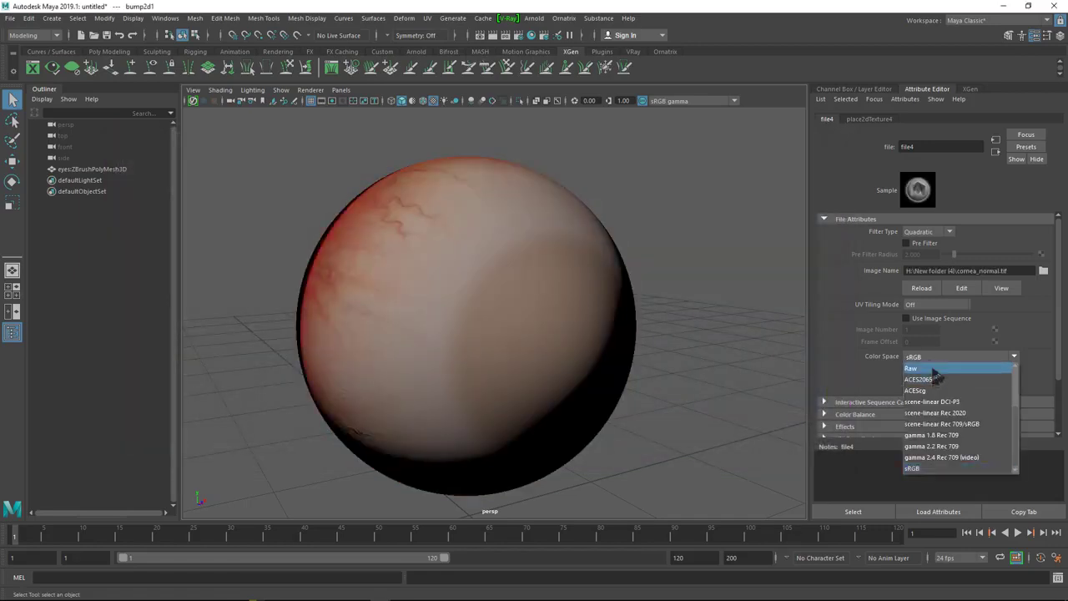
pyautogui.click(918, 368)
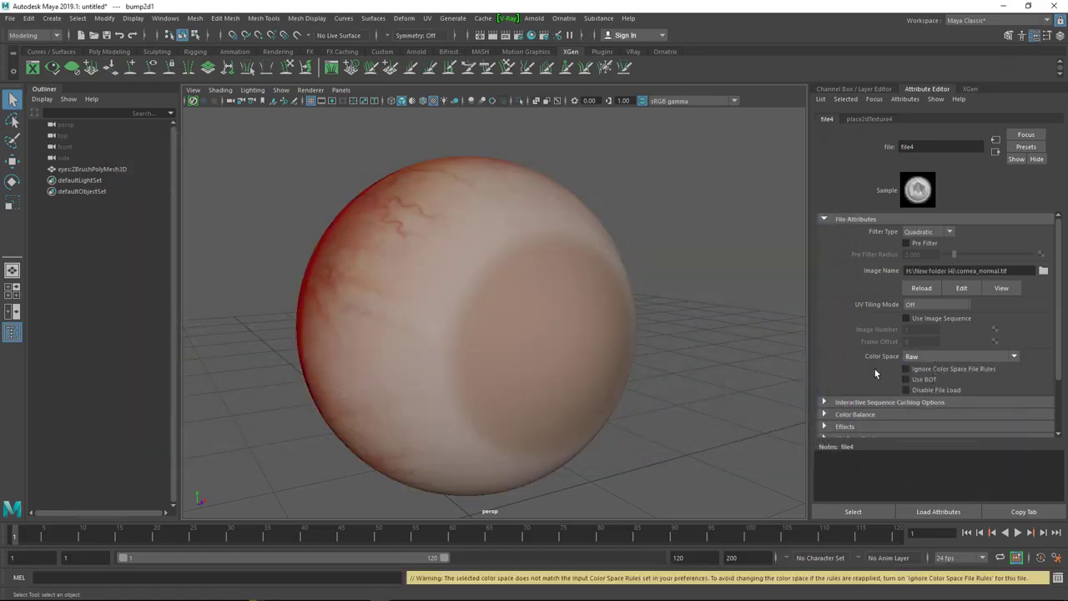
# Step: Examine the eyeball's surface up close and from several sides, returning to the eye_cornia_color material's attributes
pyautogui.keyDown('alt'); pyautogui.moveTo(627, 360); pyautogui.dragTo(385, 374); pyautogui.keyUp('alt')
pyautogui.scroll(5, 603, 353)
pyautogui.keyDown('alt'); pyautogui.moveTo(385, 374); pyautogui.dragTo(517, 326, button='middle'); pyautogui.keyUp('alt')
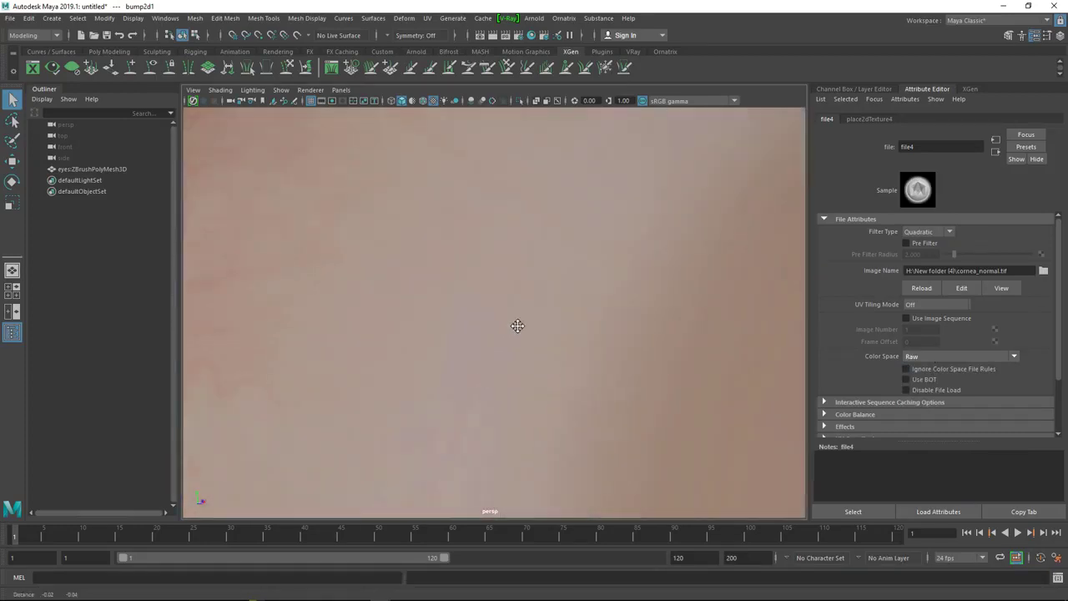
pyautogui.keyDown('alt'); pyautogui.moveTo(517, 326); pyautogui.dragTo(543, 302); pyautogui.keyUp('alt')
pyautogui.keyDown('alt'); pyautogui.moveTo(624, 262); pyautogui.dragTo(486, 333); pyautogui.keyUp('alt')
pyautogui.scroll(-5, 478, 317)
pyautogui.scroll(-4, 322, 267)
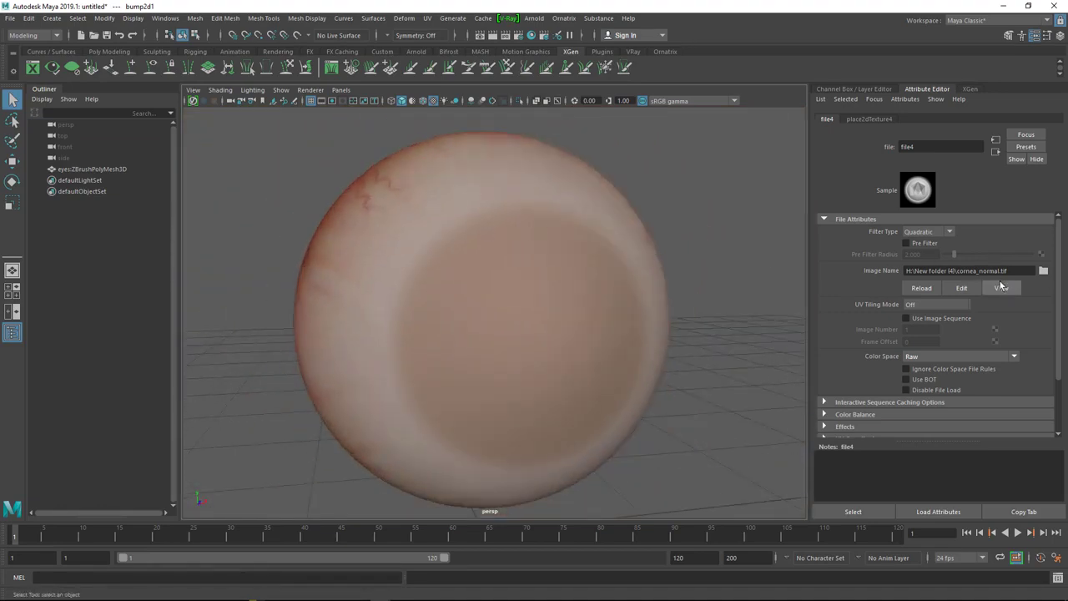
pyautogui.click(995, 153)
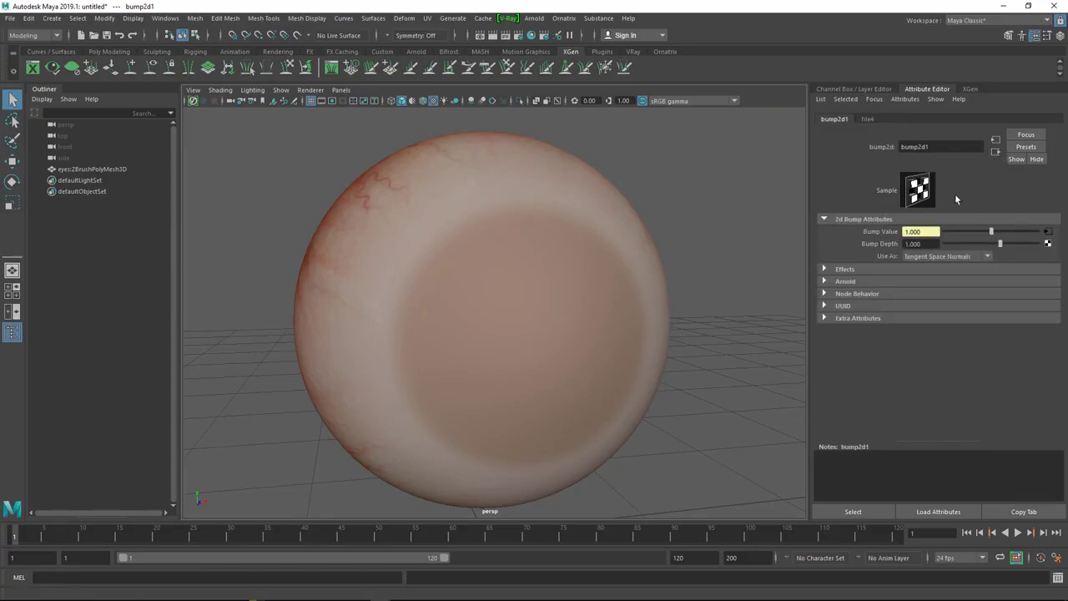
pyautogui.click(995, 152)
pyautogui.keyDown('alt'); pyautogui.moveTo(509, 253); pyautogui.dragTo(573, 285); pyautogui.keyUp('alt')
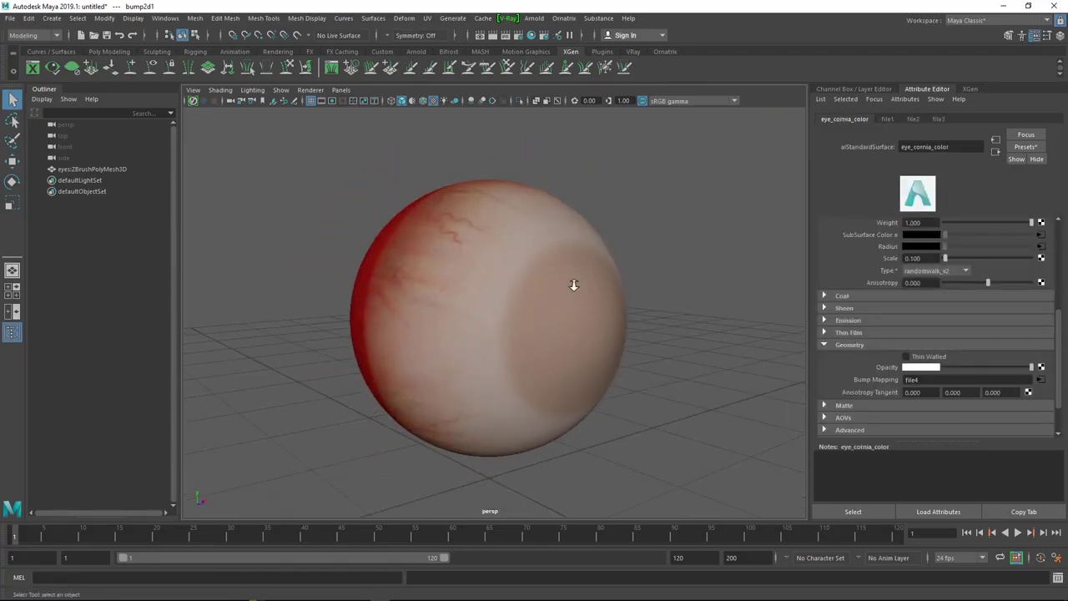
pyautogui.keyDown('alt'); pyautogui.moveTo(581, 277); pyautogui.dragTo(593, 295, button='middle'); pyautogui.keyUp('alt')
pyautogui.keyDown('alt'); pyautogui.moveTo(593, 295); pyautogui.dragTo(517, 300); pyautogui.keyUp('alt')
pyautogui.keyDown('alt'); pyautogui.moveTo(518, 300); pyautogui.dragTo(392, 297, button='right'); pyautogui.keyUp('alt')
pyautogui.keyDown('alt'); pyautogui.moveTo(486, 322); pyautogui.dragTo(519, 292); pyautogui.keyUp('alt')
pyautogui.keyDown('alt'); pyautogui.moveTo(472, 308); pyautogui.dragTo(457, 275, button='right'); pyautogui.keyUp('alt')
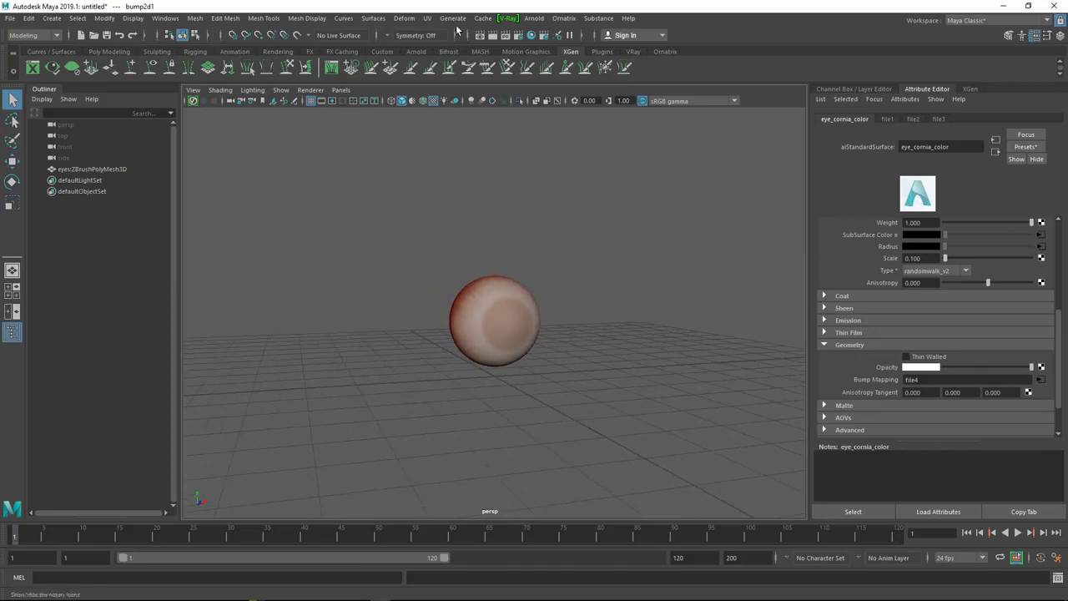
# Step: Add an Arnold skydome light to the scene and connect a file texture to its color
pyautogui.click(534, 18)
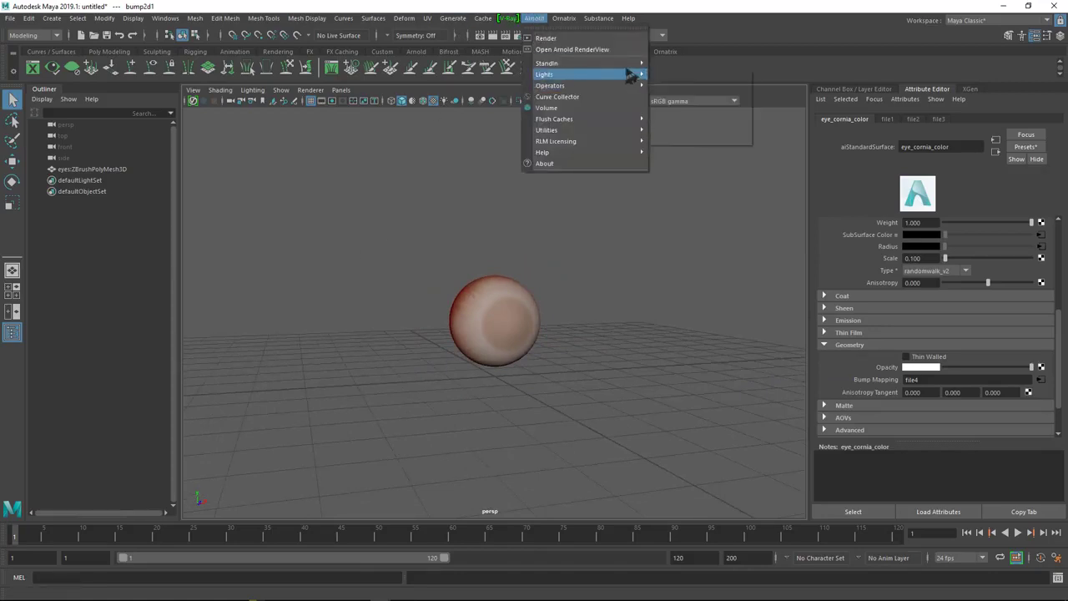
pyautogui.moveTo(631, 76)
pyautogui.click(668, 96)
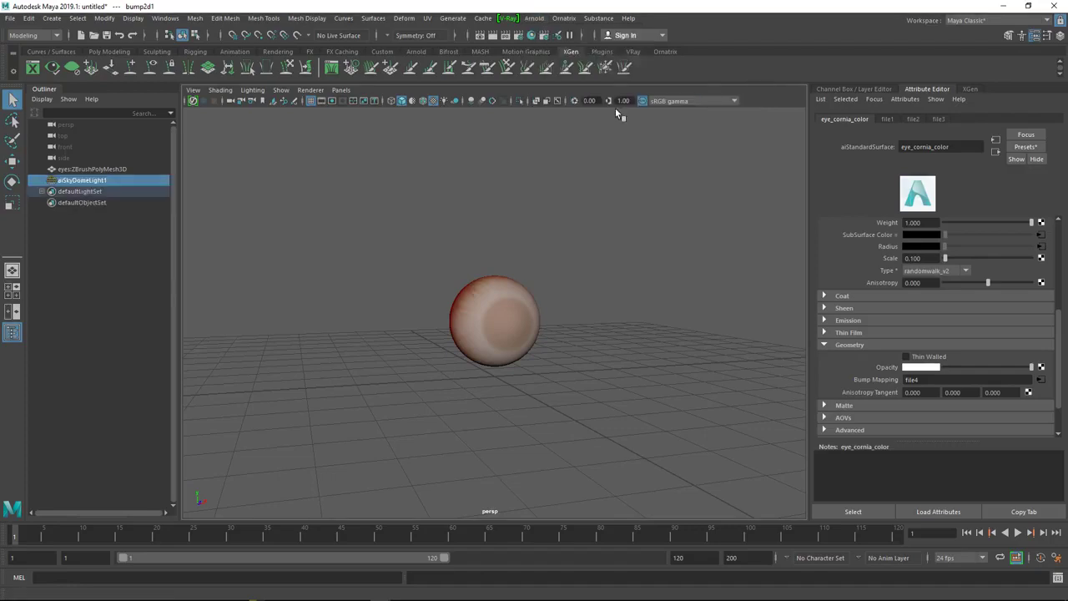
pyautogui.keyDown('alt'); pyautogui.moveTo(550, 226); pyautogui.dragTo(623, 223, button='right'); pyautogui.keyUp('alt')
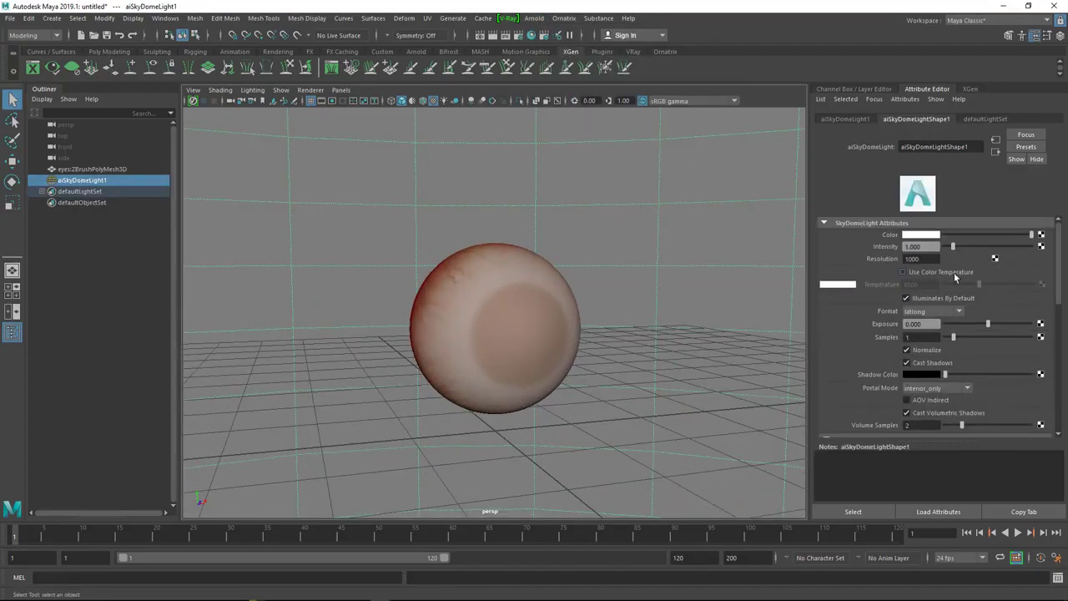
pyautogui.click(1042, 235)
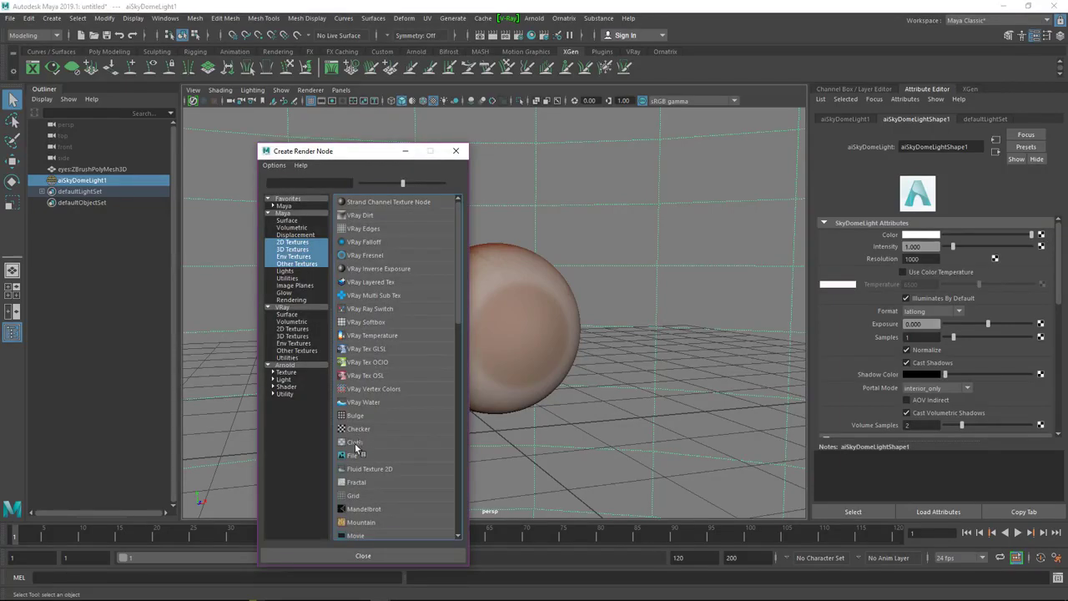
pyautogui.click(355, 453)
# Step: Load Studio 03.exr from the Desktop as the image for the skydome's file texture
pyautogui.click(1042, 269)
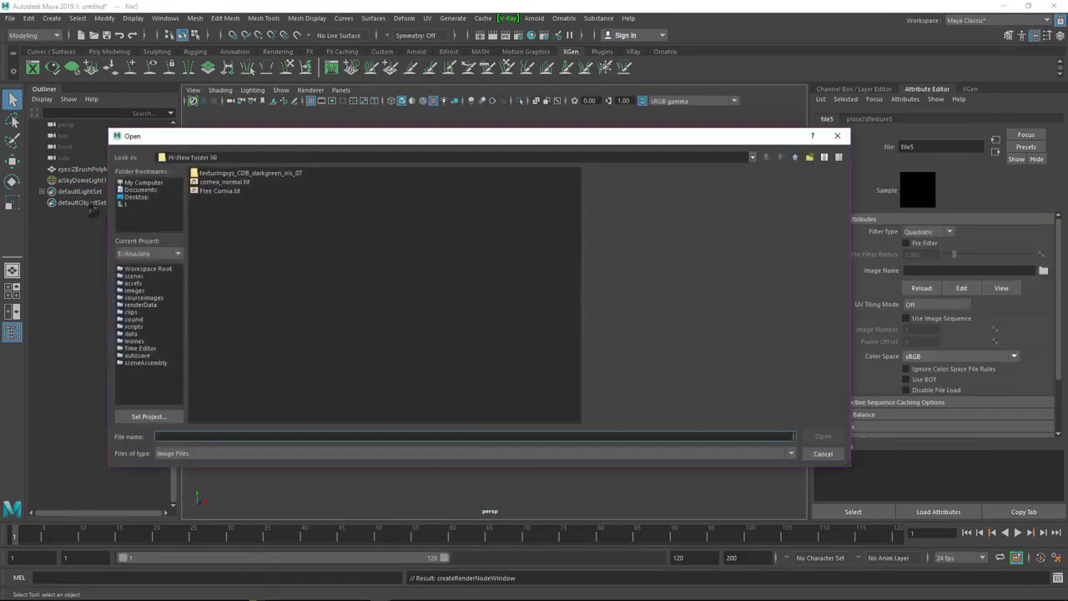
pyautogui.click(138, 198)
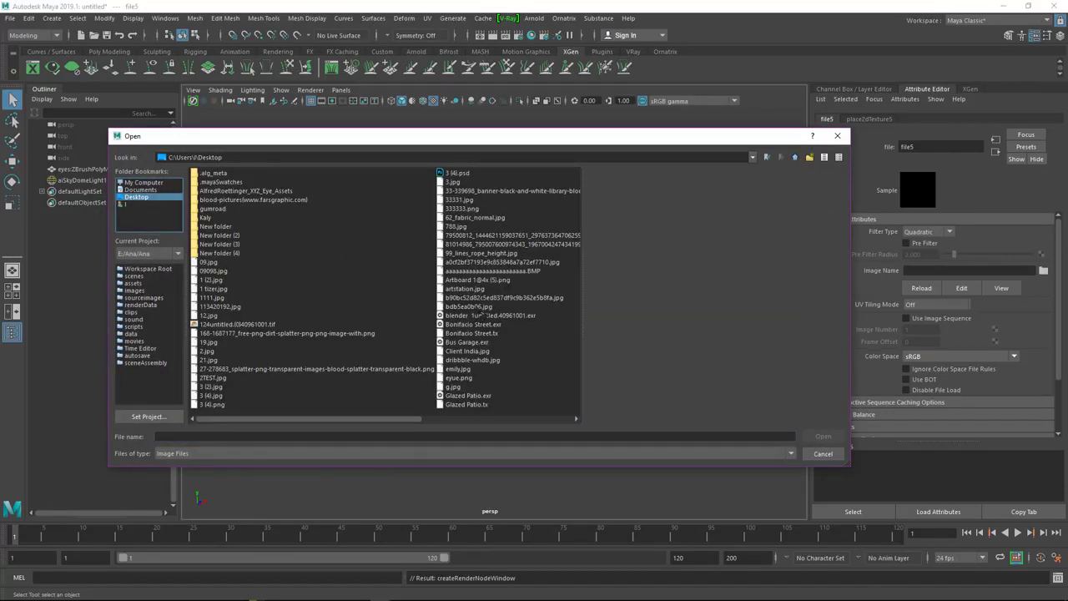
pyautogui.click(482, 316)
pyautogui.click(468, 342)
pyautogui.scroll(-2, 491, 324)
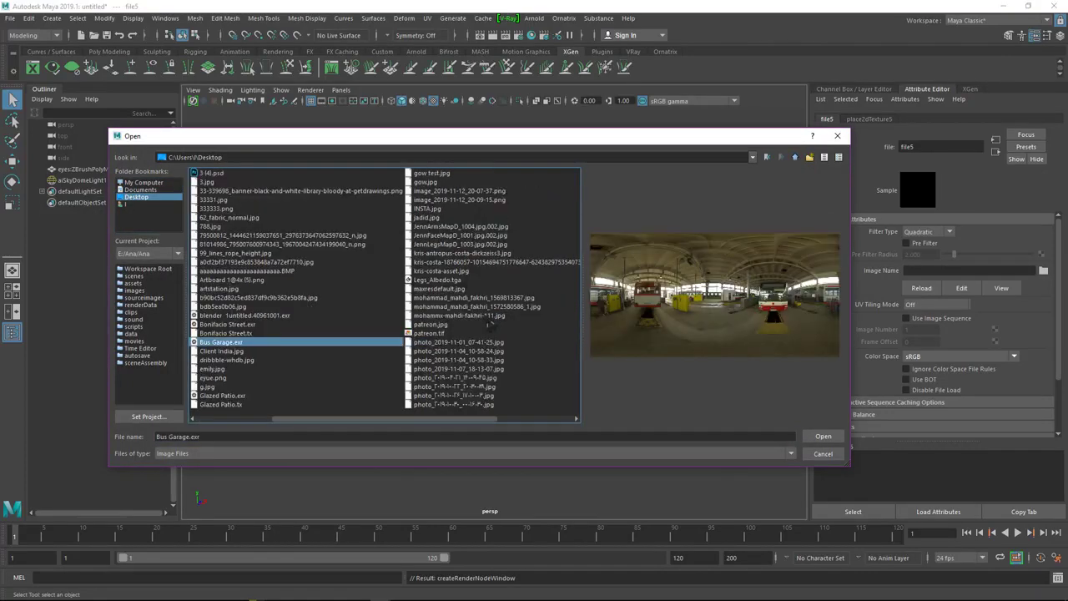
pyautogui.scroll(1, 490, 324)
pyautogui.scroll(-2, 490, 324)
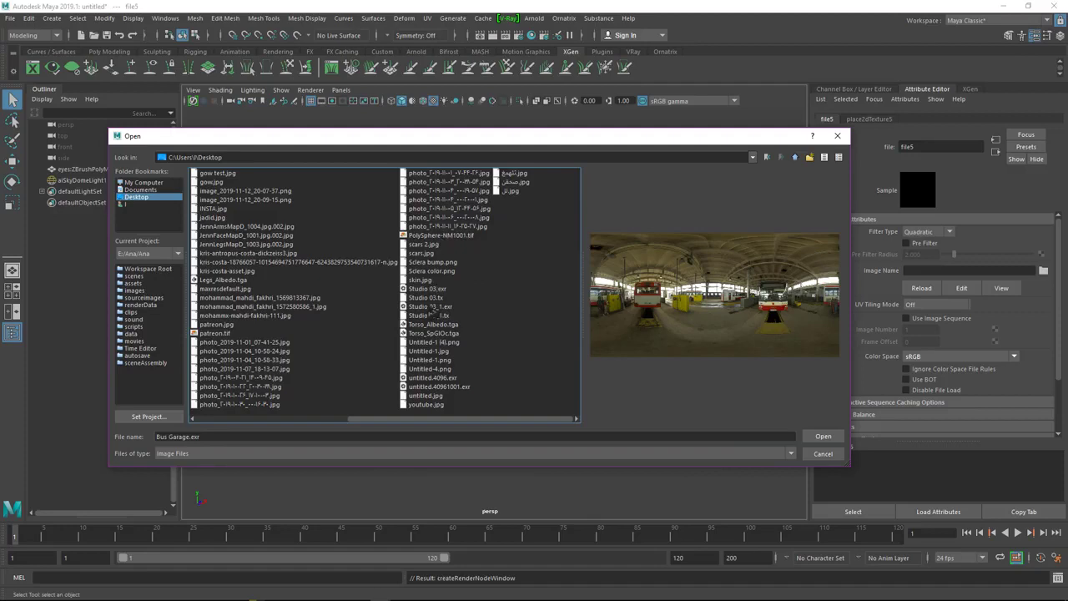
pyautogui.click(421, 289)
pyautogui.click(818, 435)
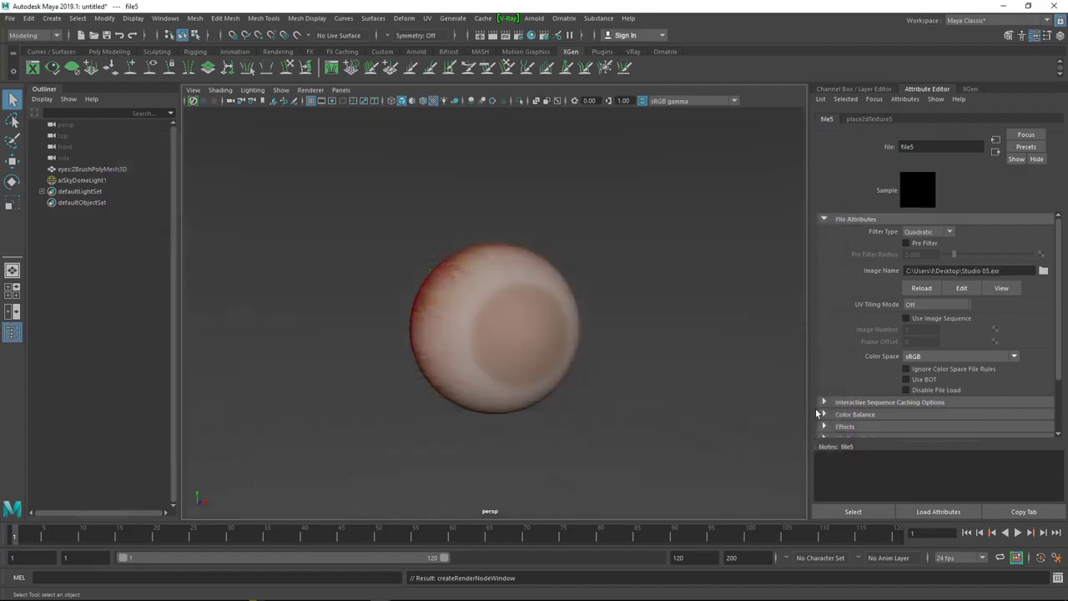
# Step: Go back to the skydome light's attributes and look over the eyeball from the front at several angles
pyautogui.keyDown('alt'); pyautogui.moveTo(553, 336); pyautogui.dragTo(535, 335); pyautogui.keyUp('alt')
pyautogui.keyDown('alt'); pyautogui.moveTo(581, 342); pyautogui.dragTo(668, 358, button='right'); pyautogui.keyUp('alt')
pyautogui.keyDown('alt'); pyautogui.moveTo(654, 358); pyautogui.dragTo(638, 369); pyautogui.keyUp('alt')
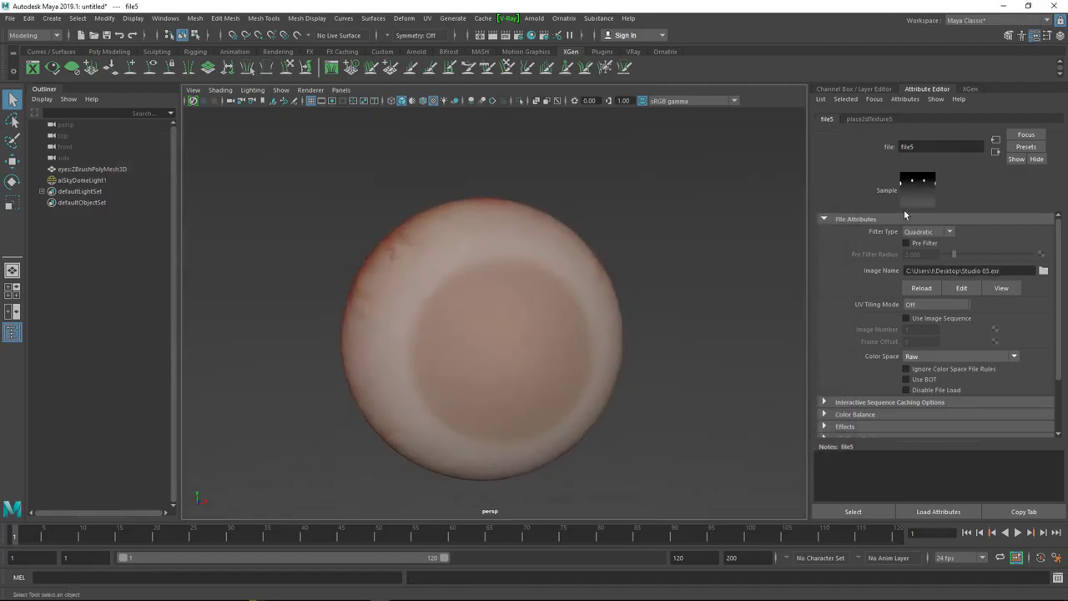
pyautogui.click(996, 151)
pyautogui.keyDown('alt'); pyautogui.moveTo(640, 300); pyautogui.dragTo(648, 299); pyautogui.keyUp('alt')
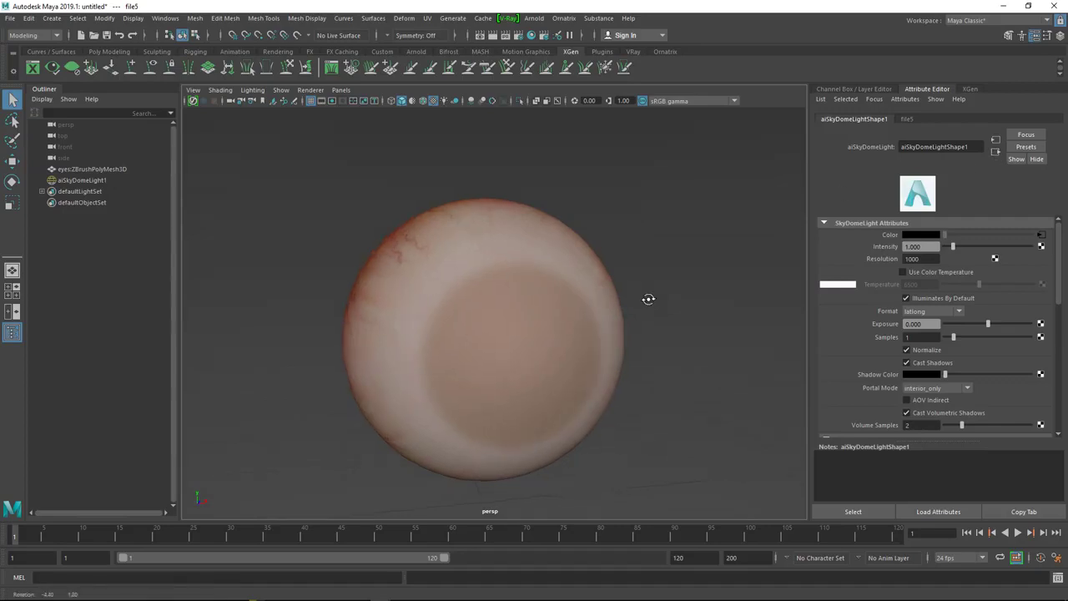
pyautogui.keyDown('alt'); pyautogui.moveTo(649, 299); pyautogui.dragTo(619, 300, button='right'); pyautogui.keyUp('alt')
pyautogui.keyDown('alt'); pyautogui.moveTo(613, 301); pyautogui.dragTo(601, 302); pyautogui.keyUp('alt')
pyautogui.keyDown('alt'); pyautogui.moveTo(601, 302); pyautogui.dragTo(574, 301, button='right'); pyautogui.keyUp('alt')
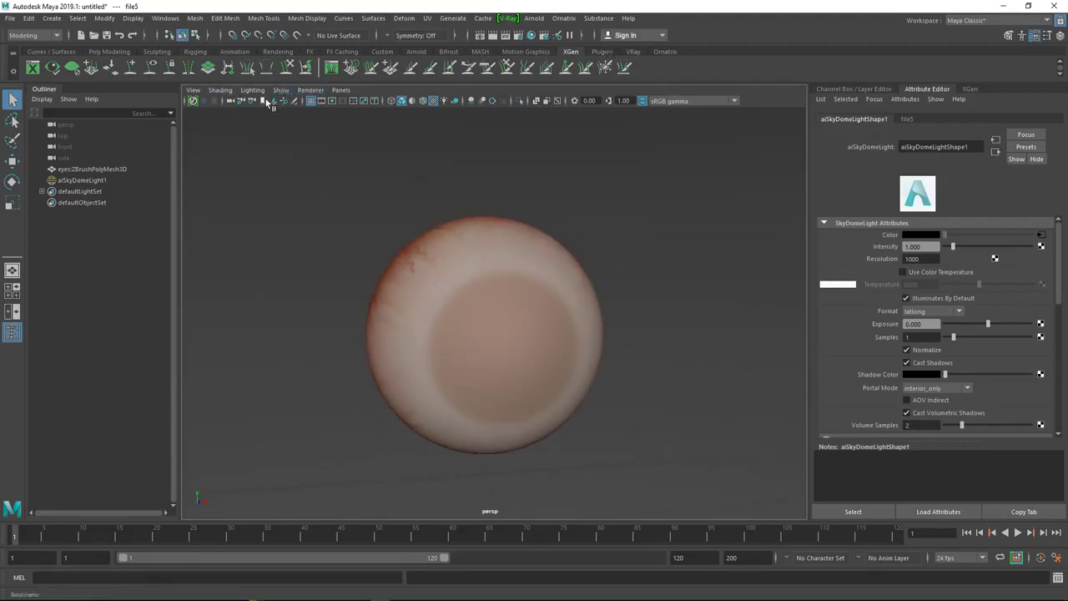
# Step: Switch the viewport renderer to Arnold, start the live render and examine the rendered eyeball up close
pyautogui.click(311, 90)
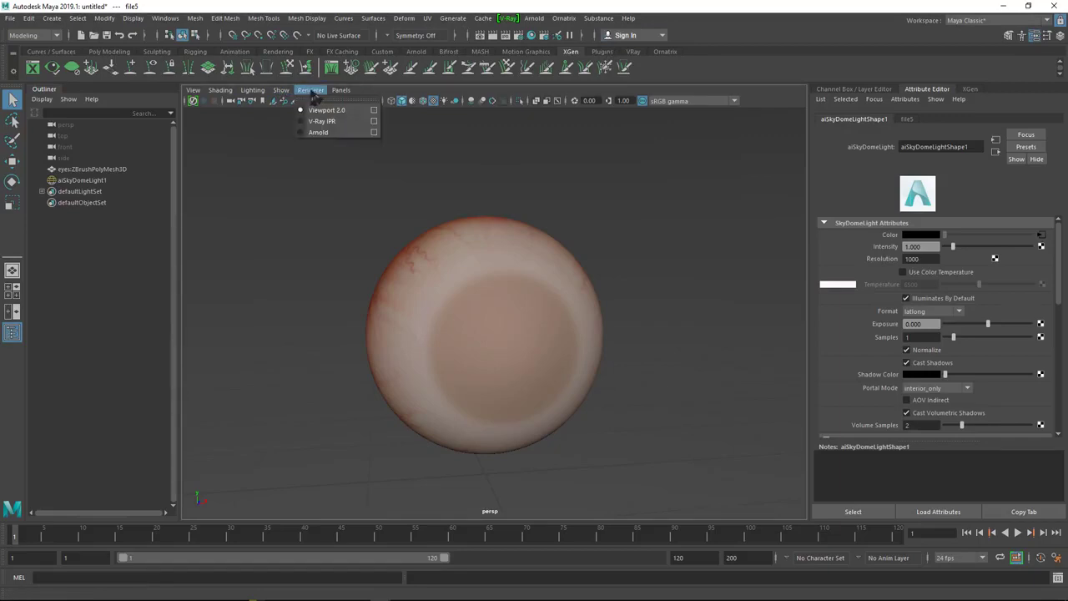
pyautogui.click(312, 132)
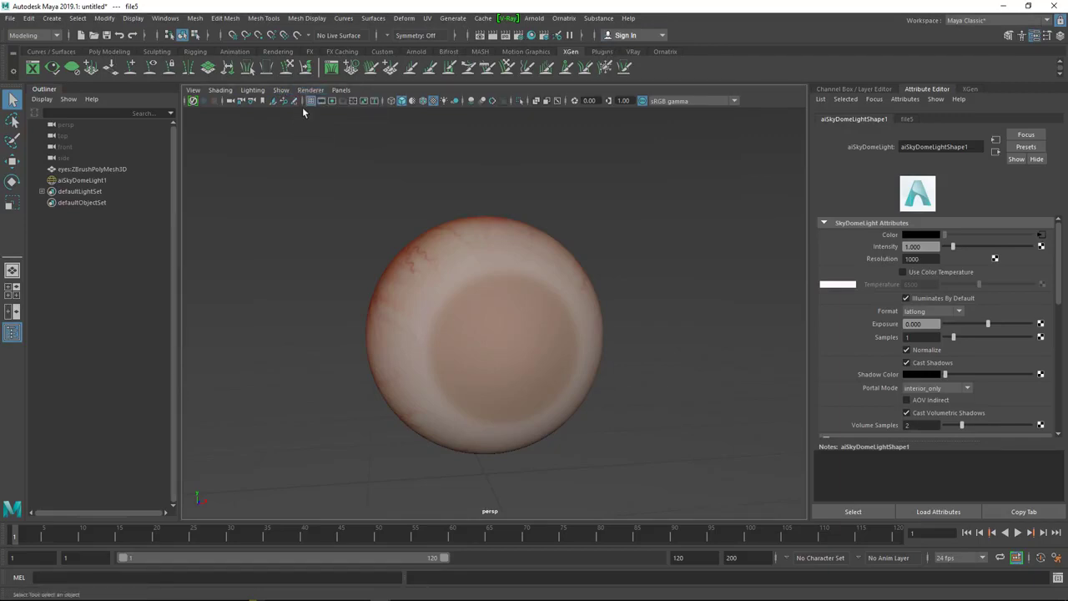
pyautogui.click(120, 56)
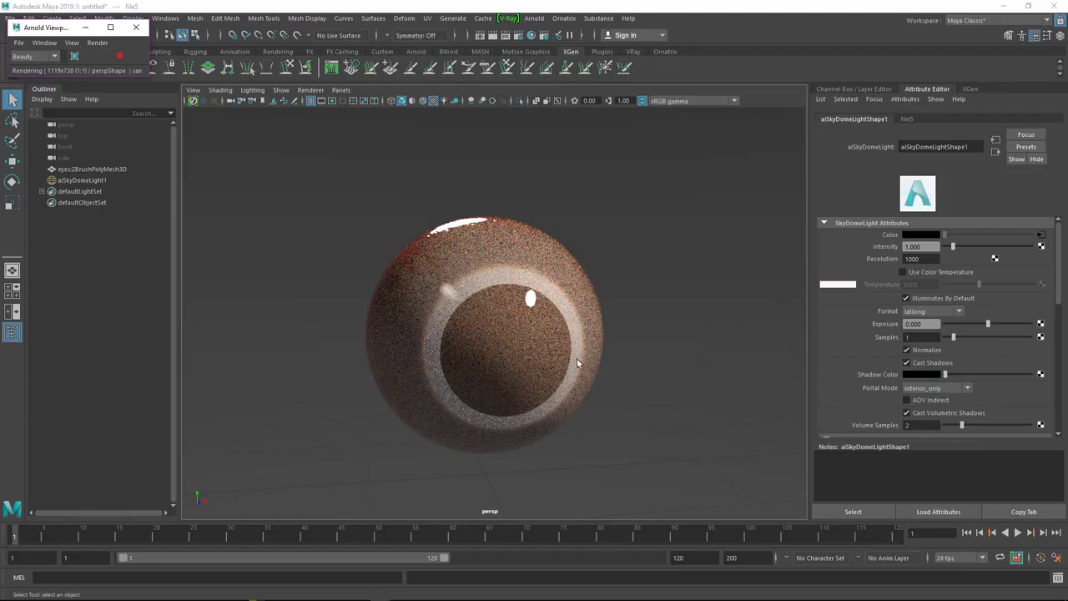
pyautogui.keyDown('alt'); pyautogui.moveTo(576, 359); pyautogui.dragTo(613, 362); pyautogui.keyUp('alt')
pyautogui.keyDown('alt'); pyautogui.moveTo(613, 362); pyautogui.dragTo(723, 363, button='right'); pyautogui.keyUp('alt')
pyautogui.keyDown('alt'); pyautogui.moveTo(685, 359); pyautogui.dragTo(659, 353); pyautogui.keyUp('alt')
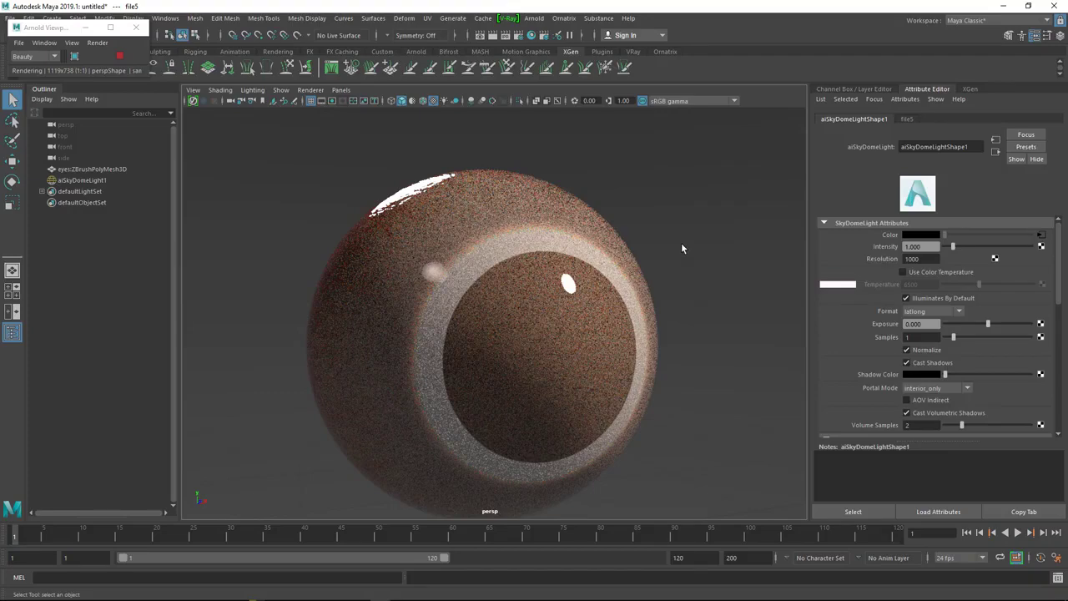
pyautogui.keyDown('alt'); pyautogui.moveTo(662, 281); pyautogui.dragTo(677, 314); pyautogui.keyUp('alt')
# Step: Rotate the eyeball about -47 degrees around its X axis and return to the selection tool
pyautogui.click(444, 299)
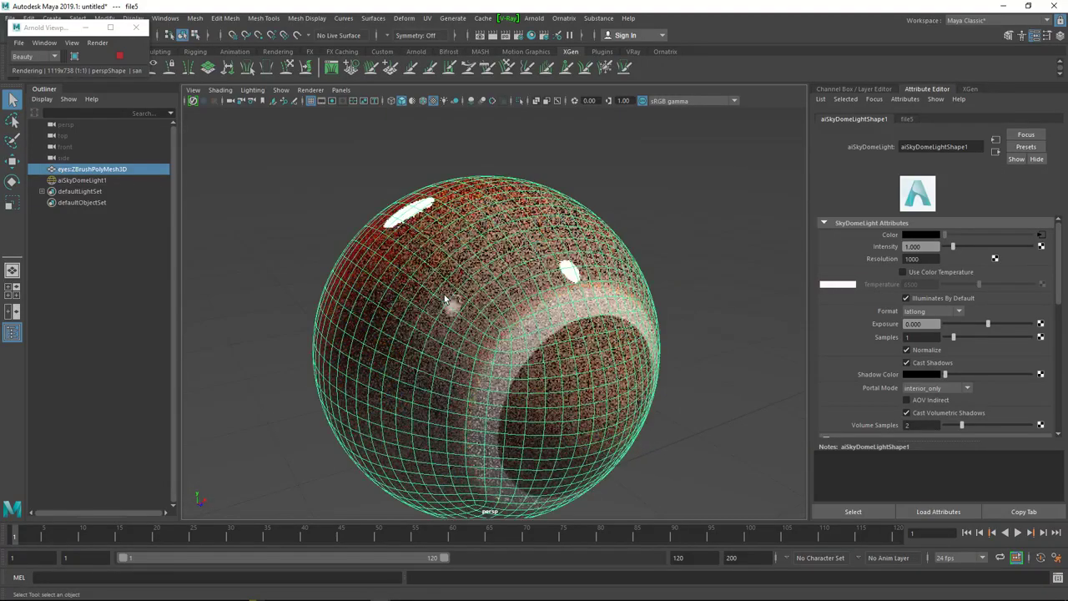
pyautogui.press('e')
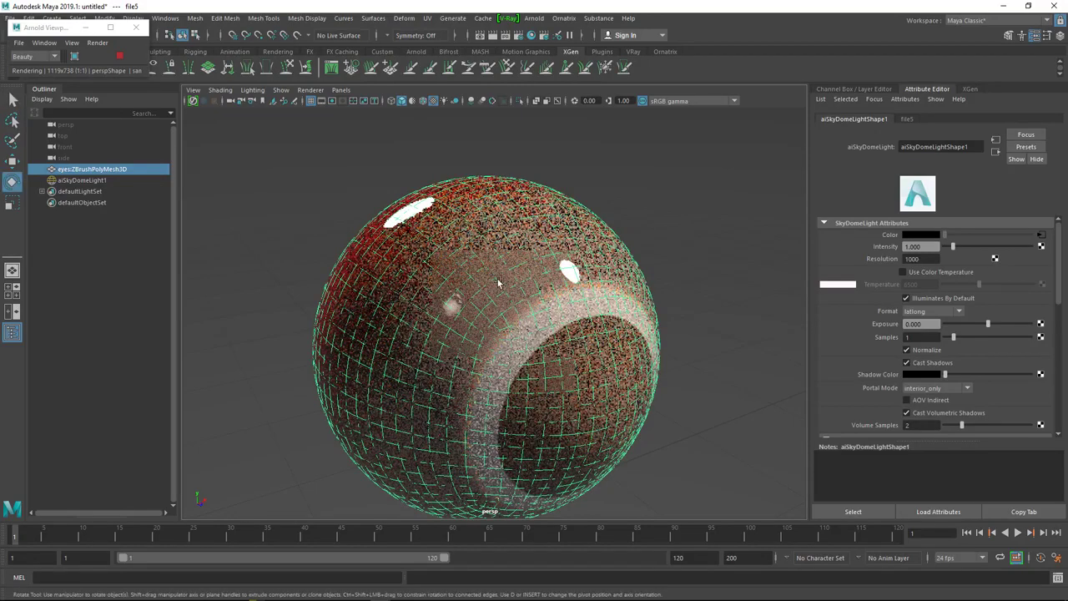
pyautogui.keyDown('alt'); pyautogui.moveTo(550, 320); pyautogui.dragTo(563, 316); pyautogui.keyUp('alt')
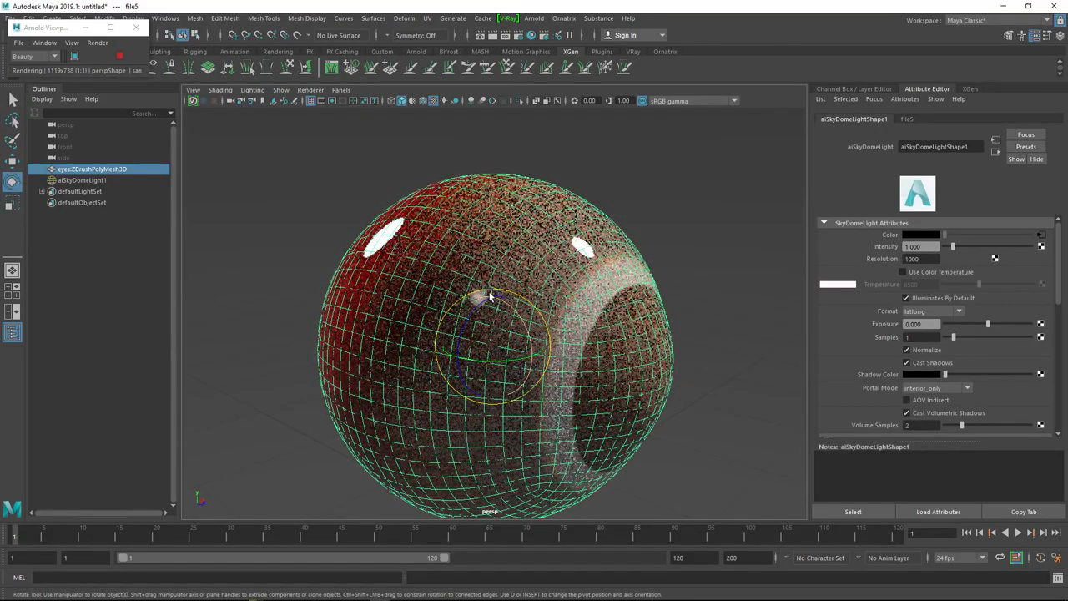
pyautogui.moveTo(503, 299); pyautogui.dragTo(501, 303)
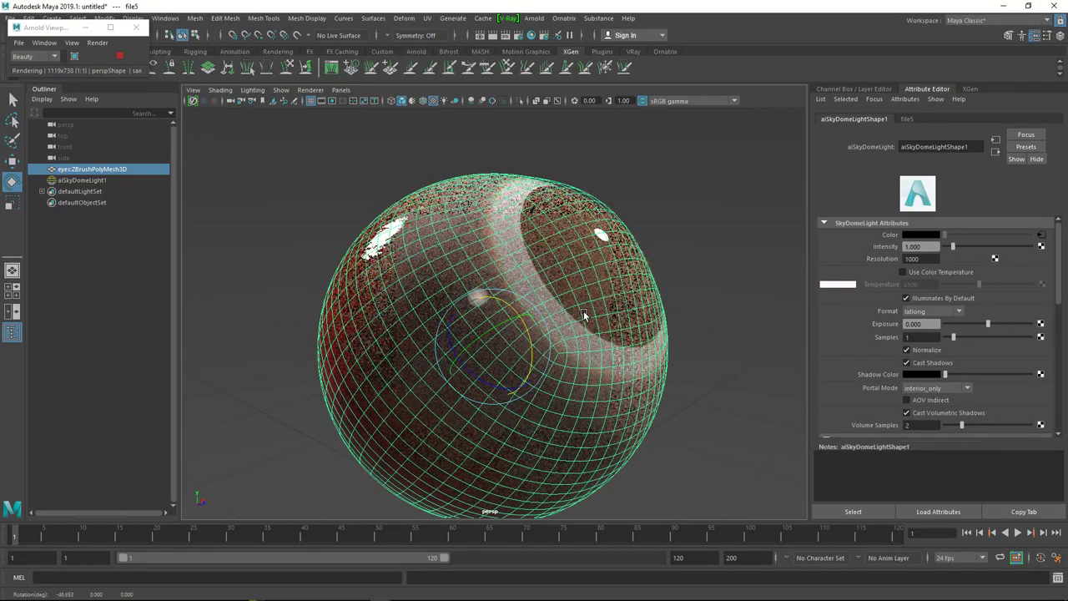
pyautogui.moveTo(584, 315); pyautogui.dragTo(539, 352)
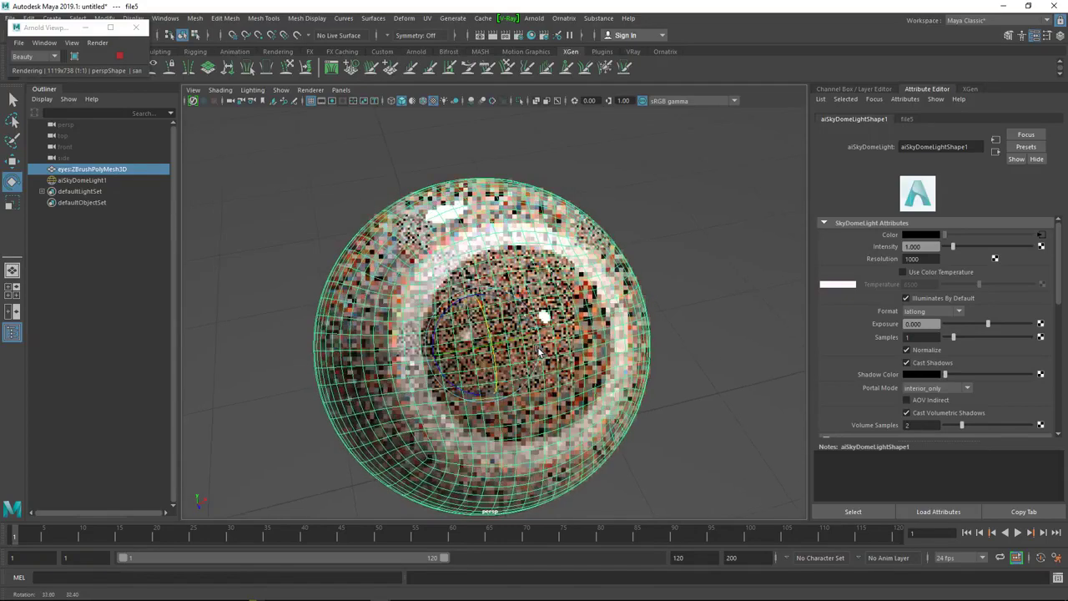
pyautogui.press('q')
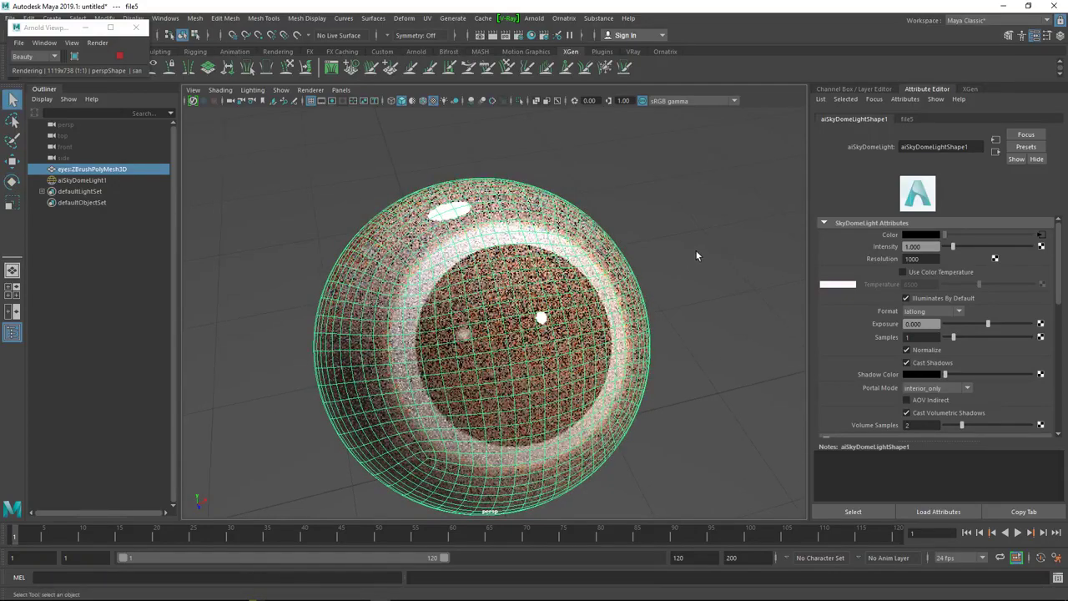
pyautogui.click(696, 253)
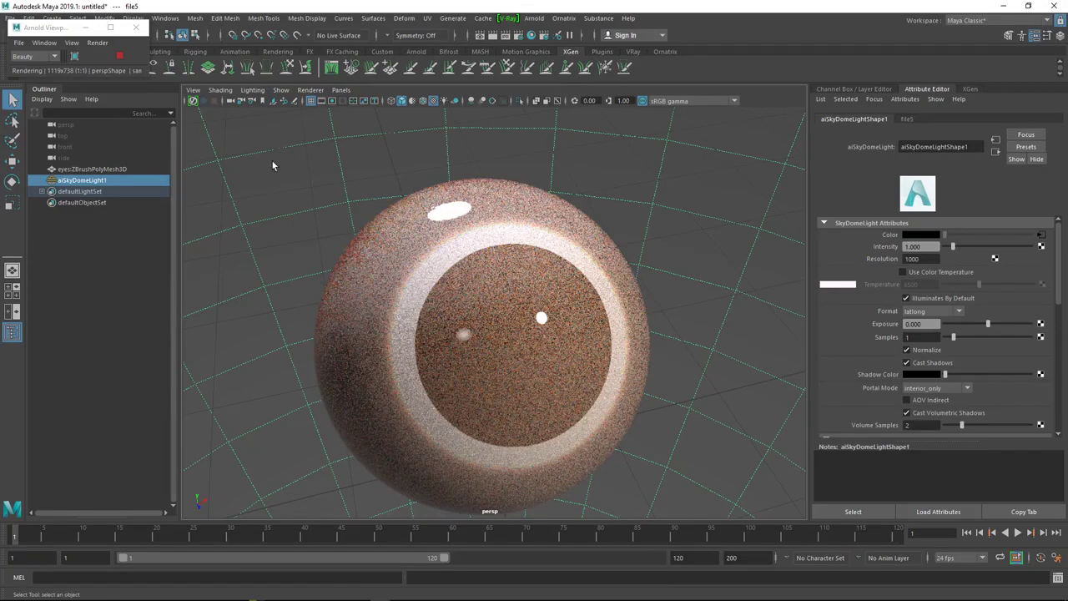
# Step: Rerun the Arnold viewport render briefly, stop it and close the Arnold viewport window
pyautogui.click(120, 58)
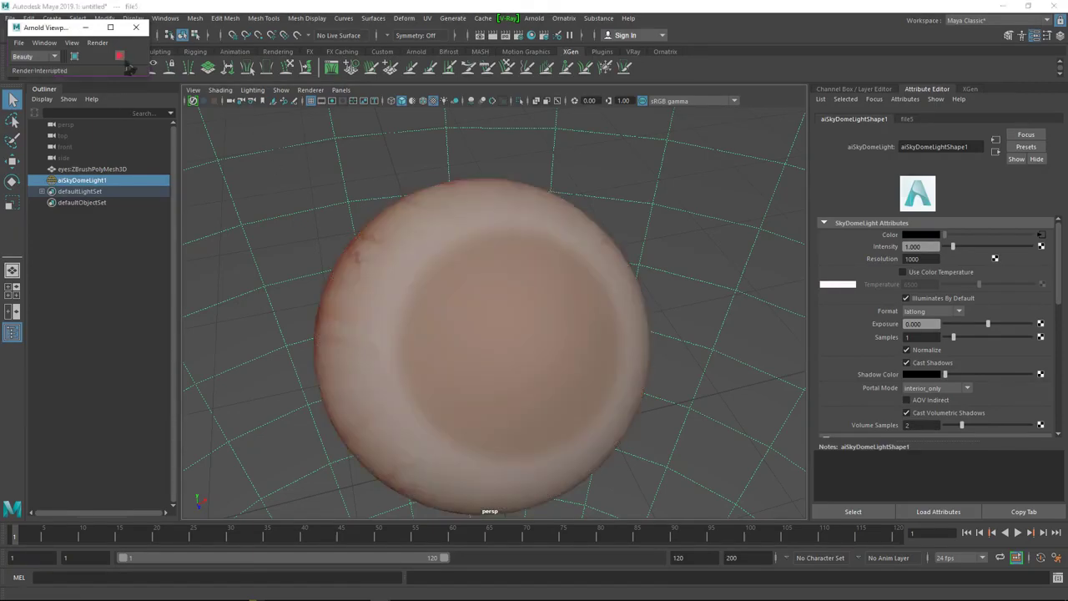
pyautogui.click(120, 59)
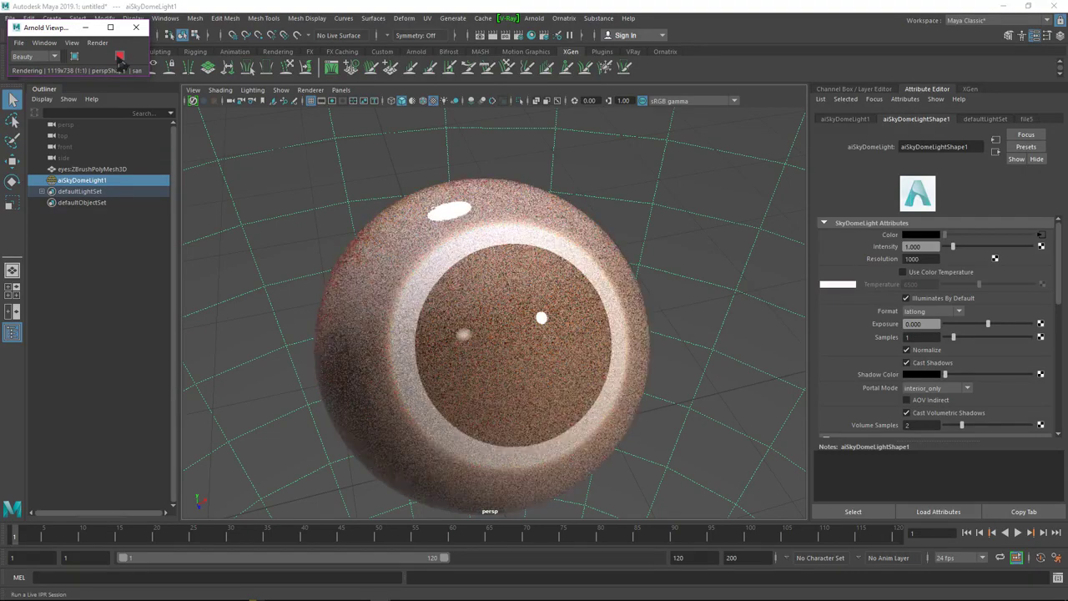
pyautogui.click(120, 58)
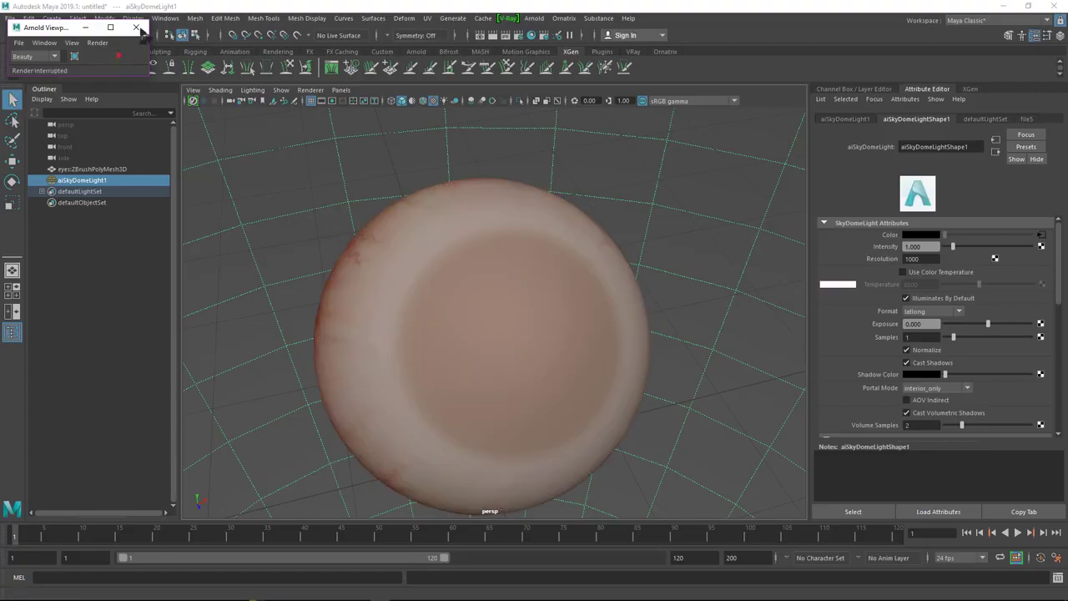
pyautogui.click(136, 27)
# Step: Select the eyeball mesh and examine its wireframe around the cornea from several sides
pyautogui.click(92, 169)
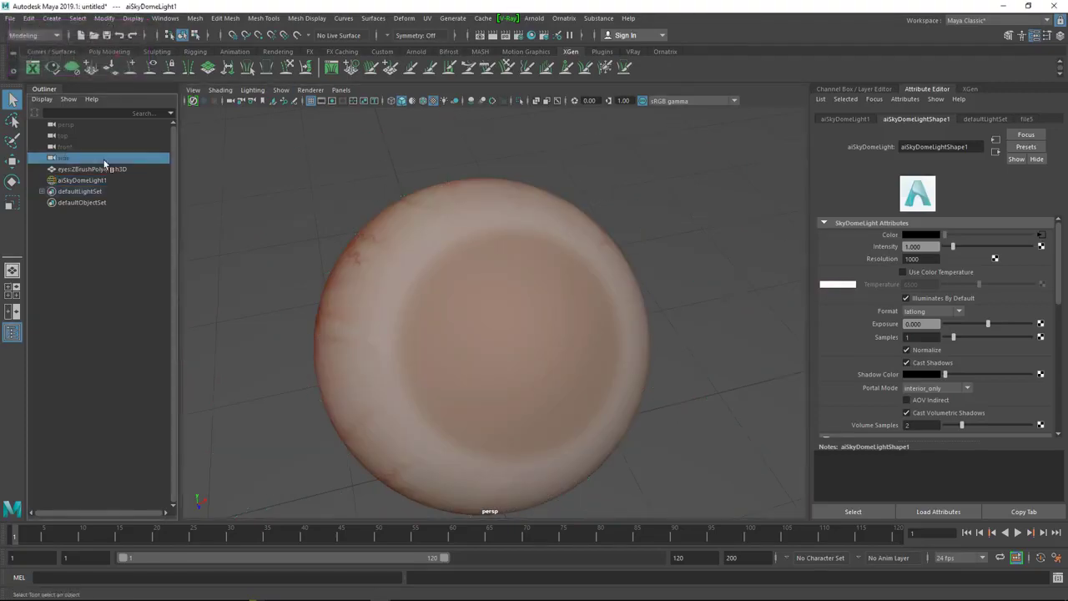
pyautogui.moveTo(509, 331)
pyautogui.keyDown('alt'); pyautogui.mouseDown()
pyautogui.moveTo(555, 327)
pyautogui.moveTo(562, 295)
pyautogui.moveTo(491, 323)
pyautogui.mouseUp(); pyautogui.keyUp('alt')
pyautogui.keyDown('alt'); pyautogui.moveTo(491, 322); pyautogui.dragTo(445, 336, button='right'); pyautogui.keyUp('alt')
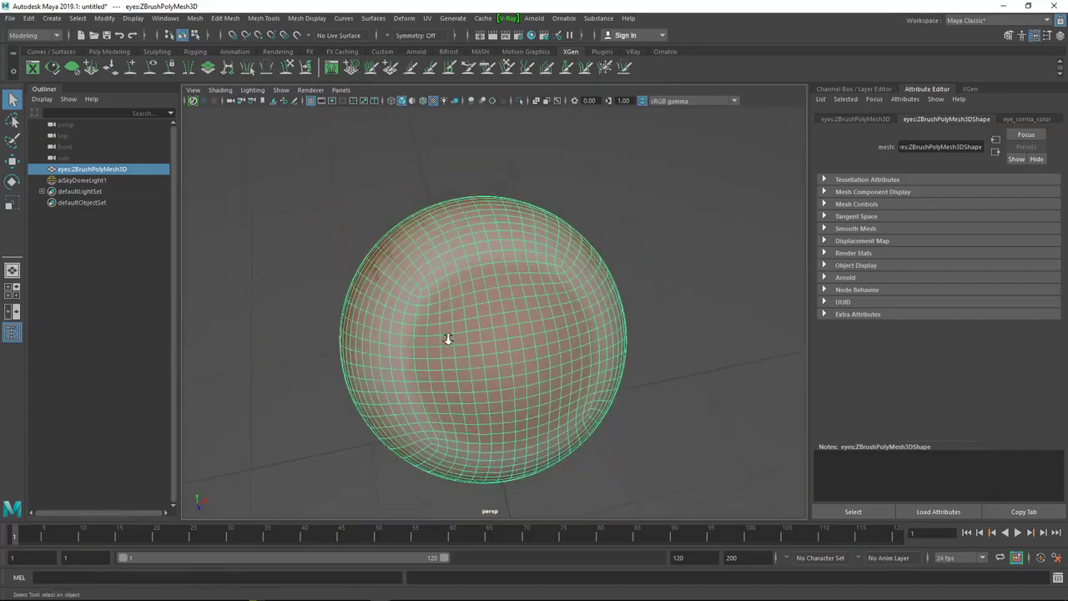
pyautogui.keyDown('alt'); pyautogui.moveTo(446, 336); pyautogui.dragTo(488, 345); pyautogui.keyUp('alt')
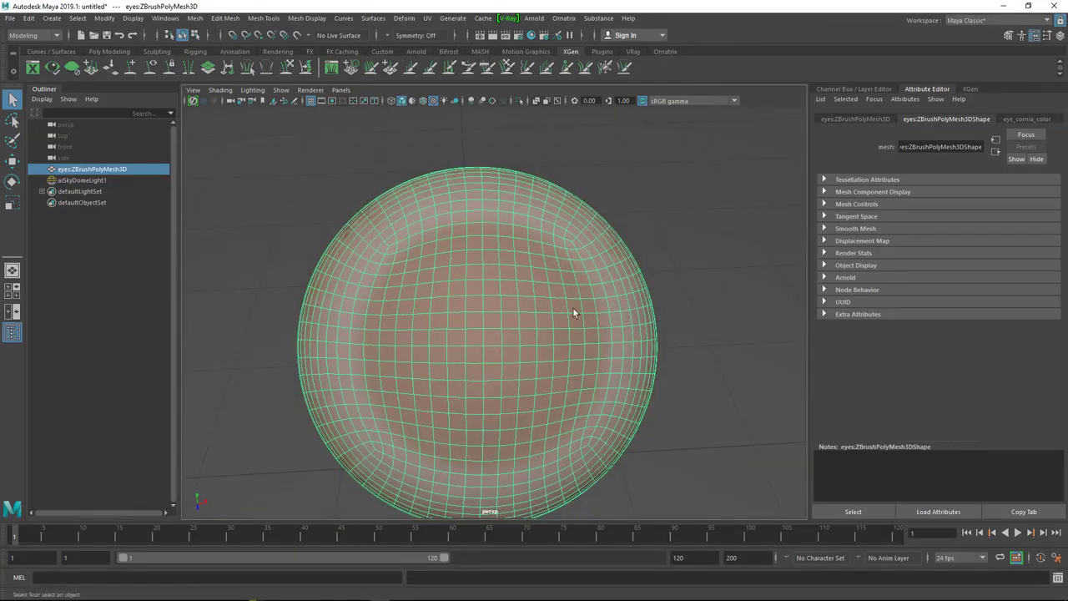
pyautogui.keyDown('alt'); pyautogui.moveTo(573, 312); pyautogui.dragTo(619, 283); pyautogui.keyUp('alt')
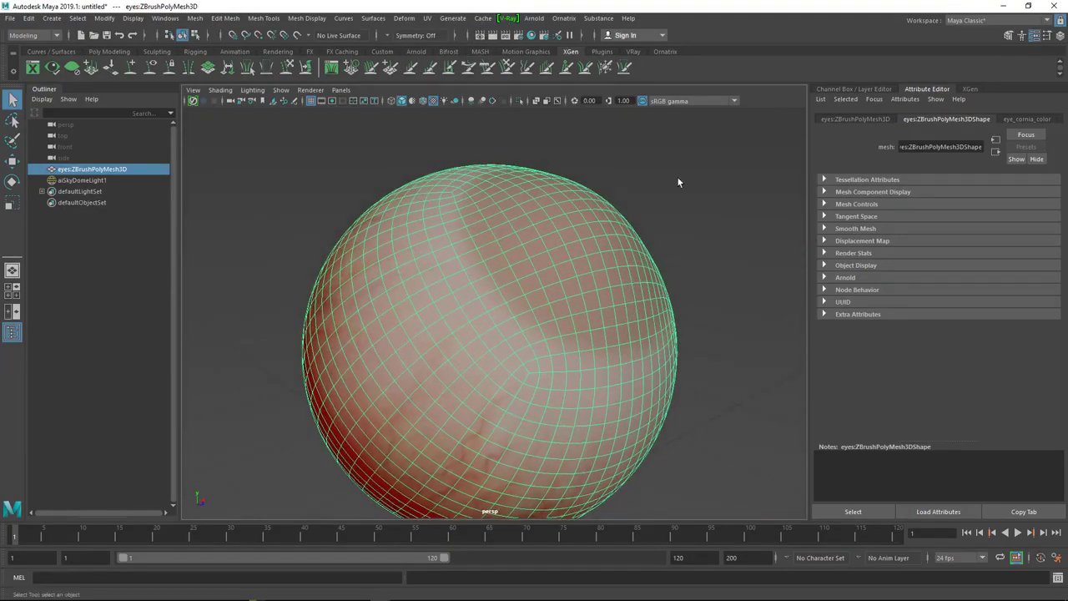
pyautogui.keyDown('alt'); pyautogui.moveTo(679, 181); pyautogui.dragTo(649, 206); pyautogui.keyUp('alt')
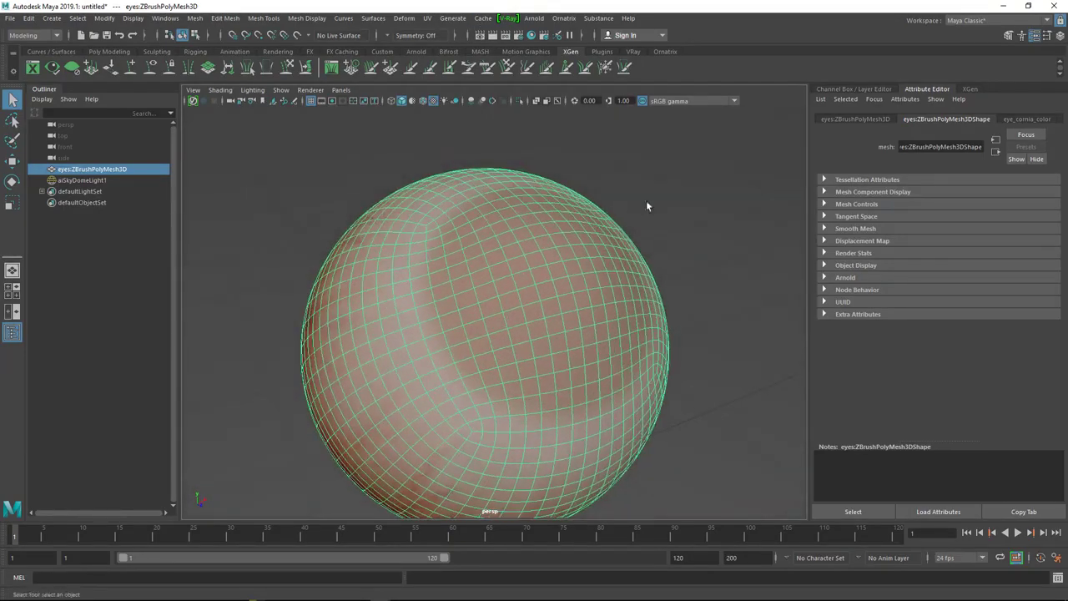
# Step: Open the Hypershade and graph the eye_cornia_color material's input and output connections, viewing its texture nodes up close
pyautogui.click(533, 36)
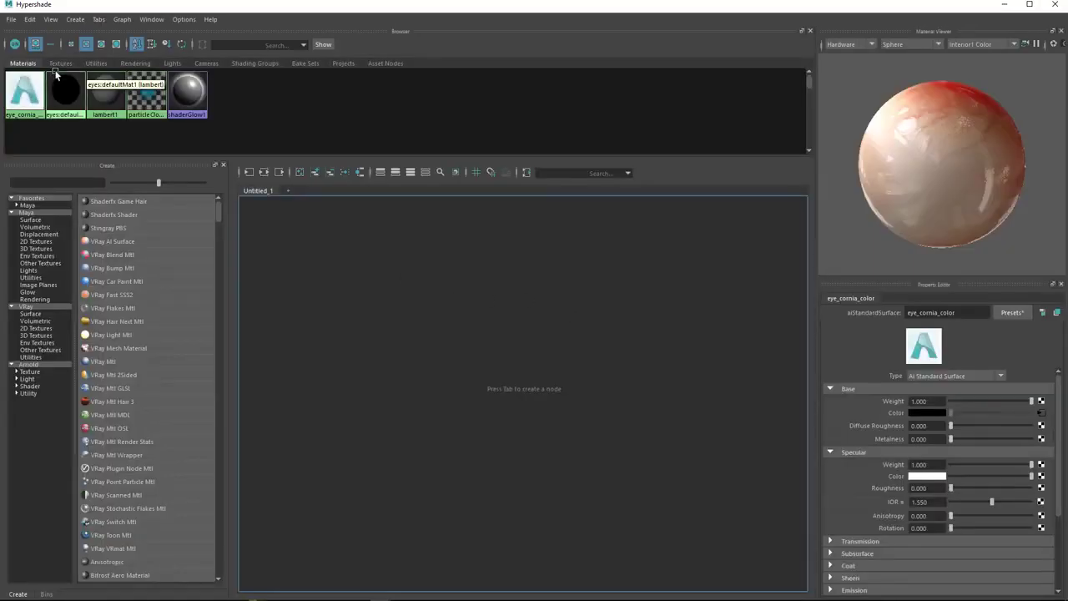
pyautogui.moveTo(32, 91); pyautogui.dragTo(33, 92, button='middle')
pyautogui.click(265, 172)
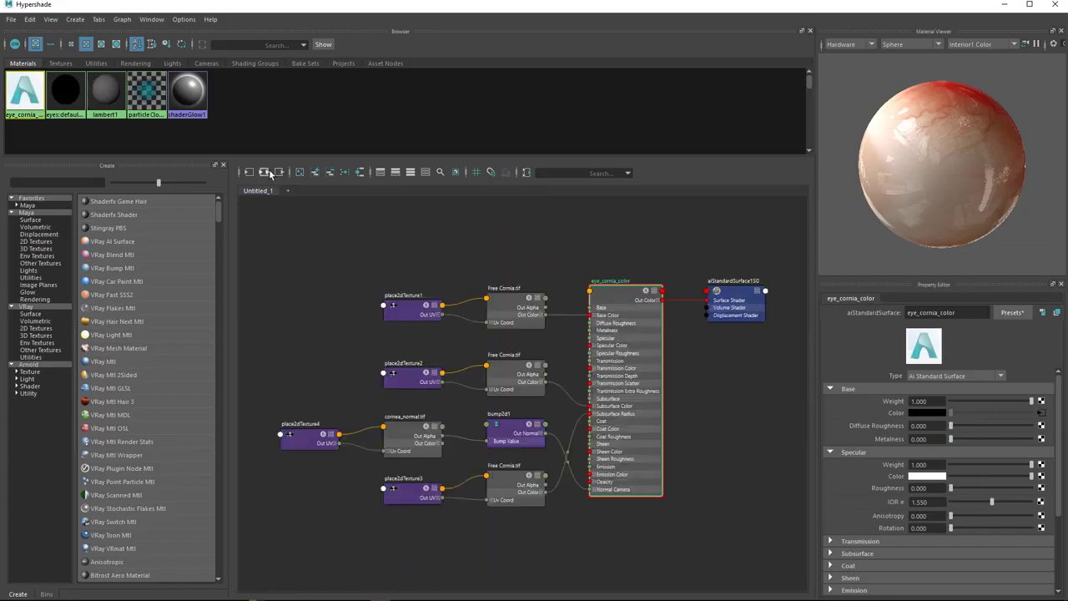
pyautogui.scroll(3, 467, 338)
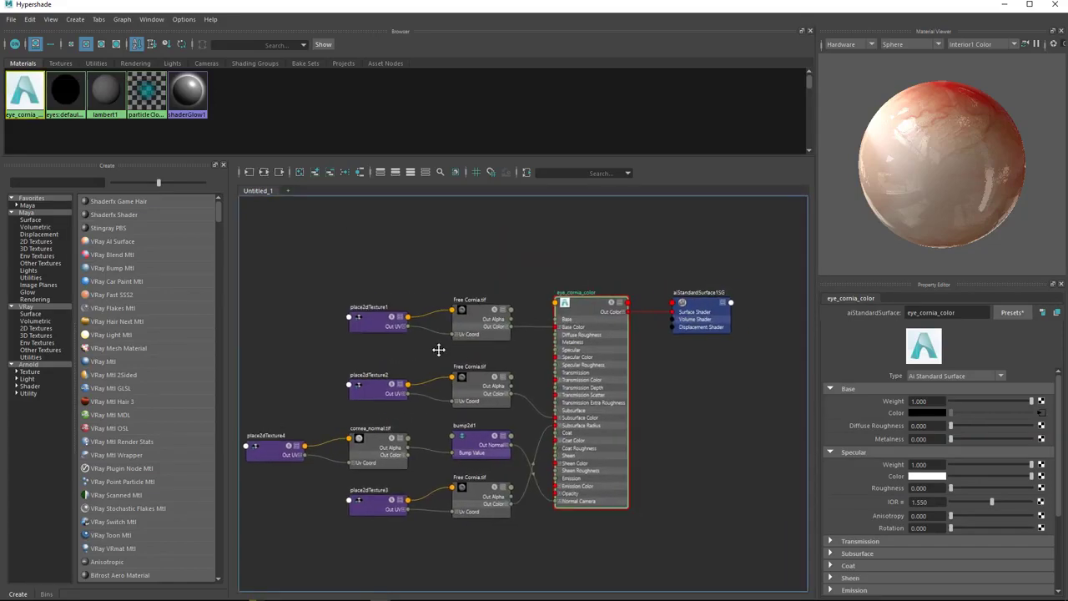
pyautogui.scroll(2, 472, 351)
pyautogui.keyDown('alt'); pyautogui.moveTo(472, 351); pyautogui.dragTo(486, 288, button='middle'); pyautogui.keyUp('alt')
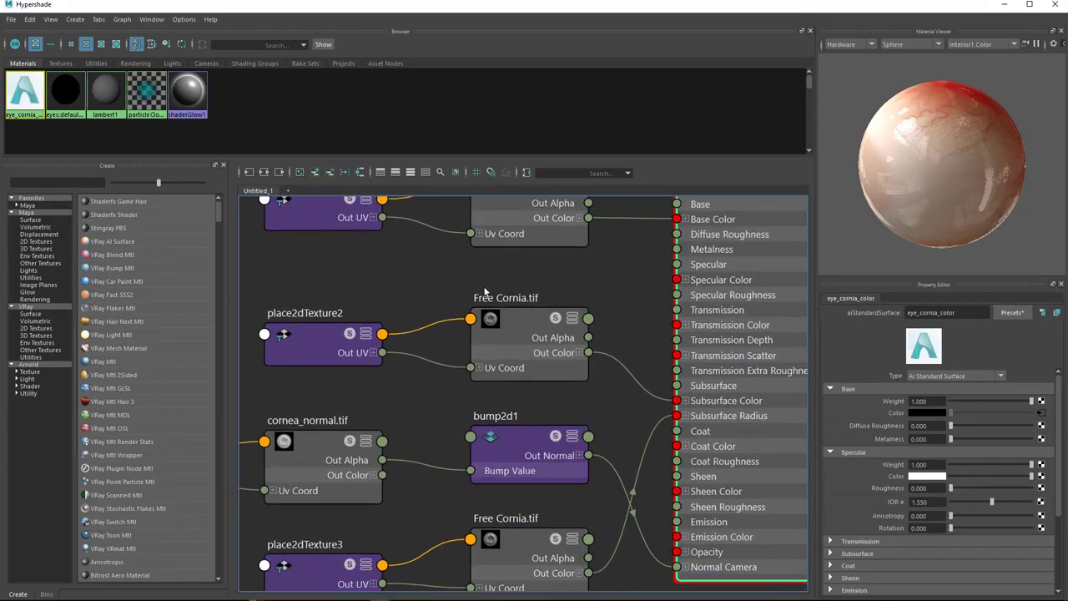
# Step: Set the color space of all three Free Cornia.tif texture nodes to scene-linear Rec 709/sRGB
pyautogui.scroll(-2, 485, 292)
pyautogui.click(503, 323)
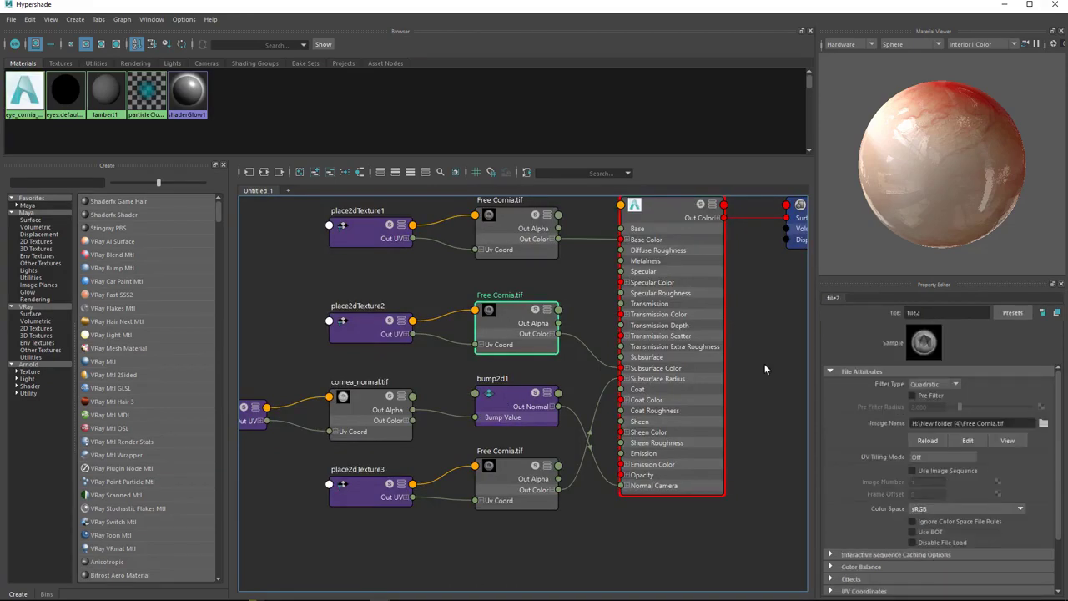
pyautogui.click(946, 509)
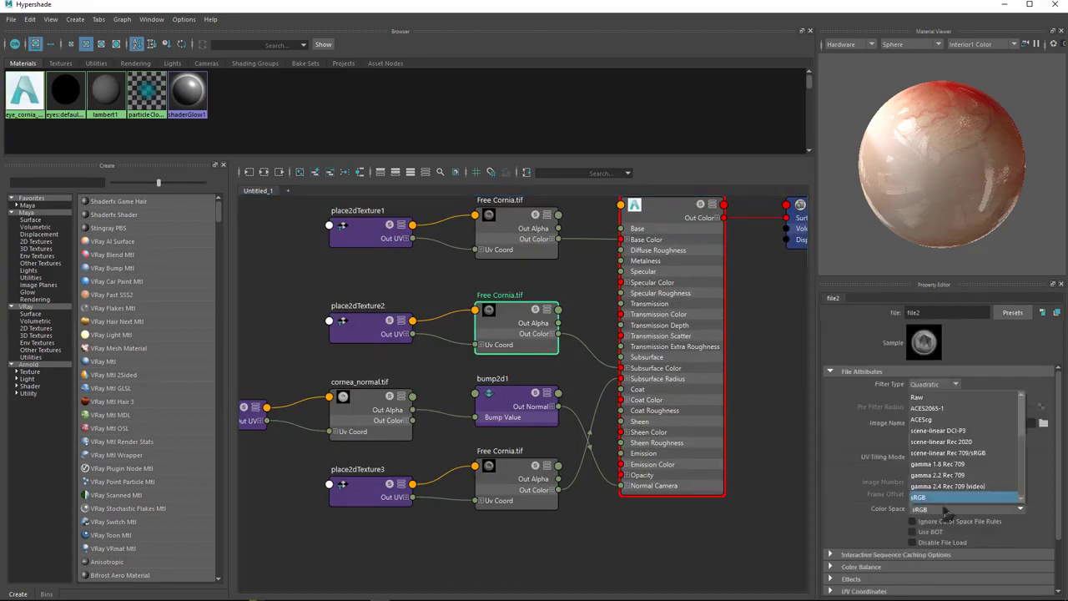
pyautogui.click(970, 456)
pyautogui.click(515, 476)
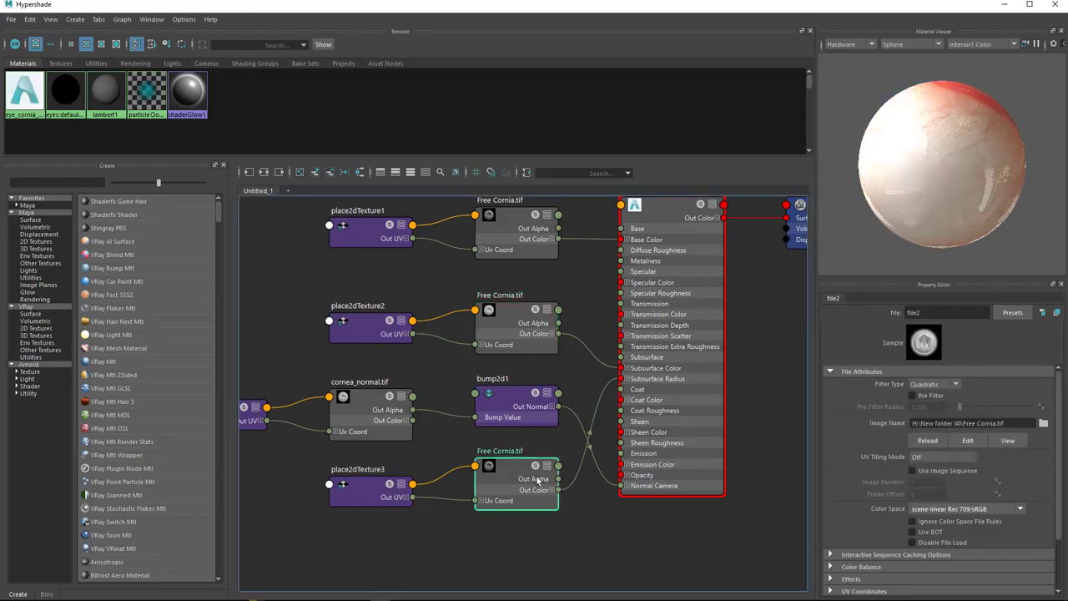
pyautogui.click(966, 510)
pyautogui.click(964, 454)
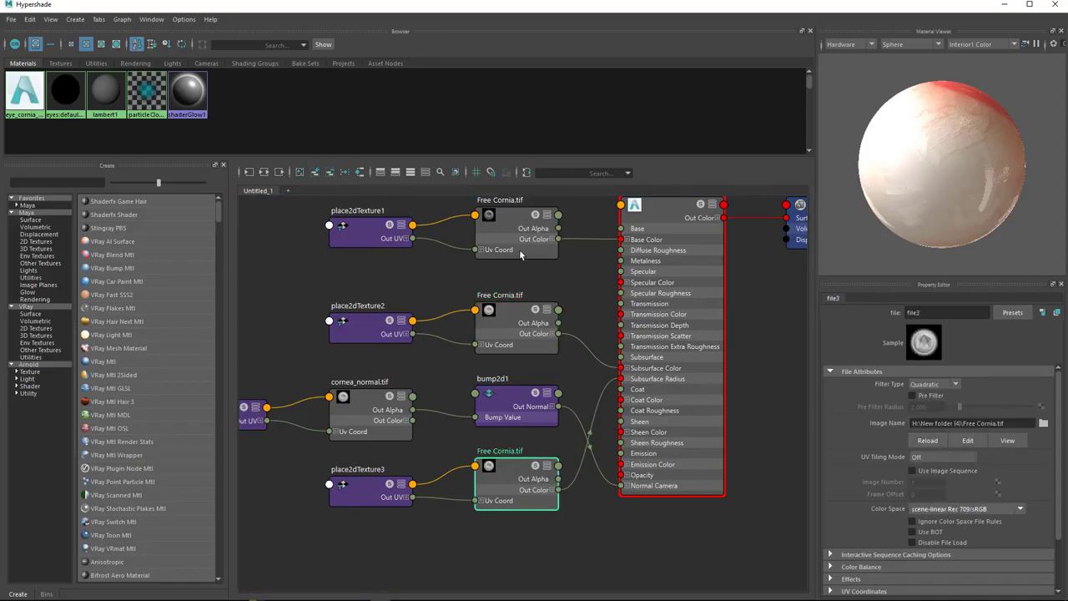
pyautogui.click(520, 251)
pyautogui.click(937, 509)
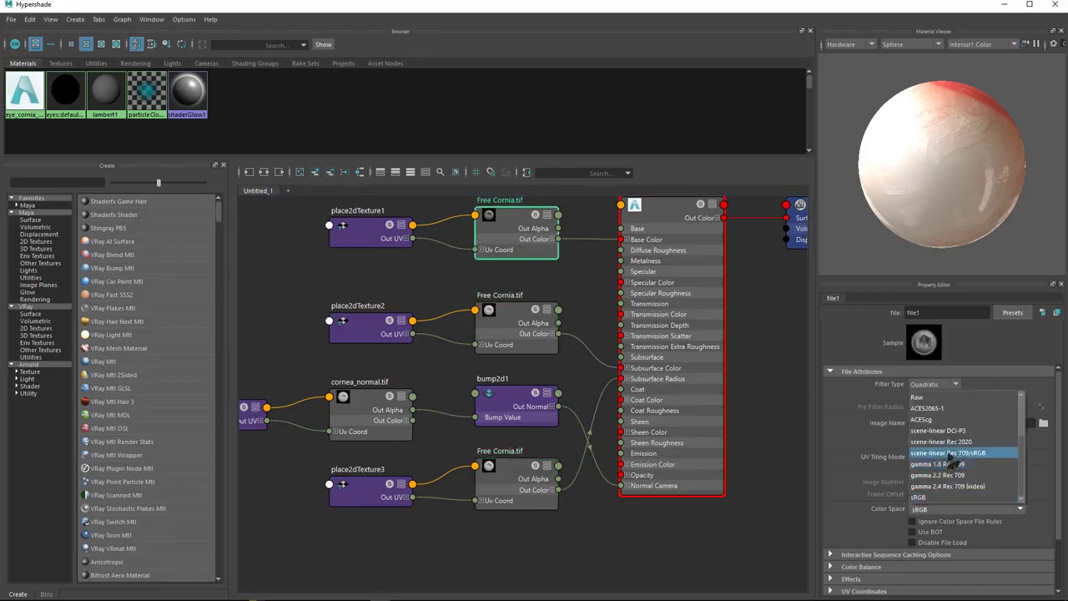
pyautogui.click(947, 456)
# Step: Close the Hypershade, render the current frame, examine the eyeball in the Render View and close it
pyautogui.click(741, 370)
pyautogui.keyDown('alt'); pyautogui.moveTo(741, 370); pyautogui.dragTo(654, 444, button='middle'); pyautogui.keyUp('alt')
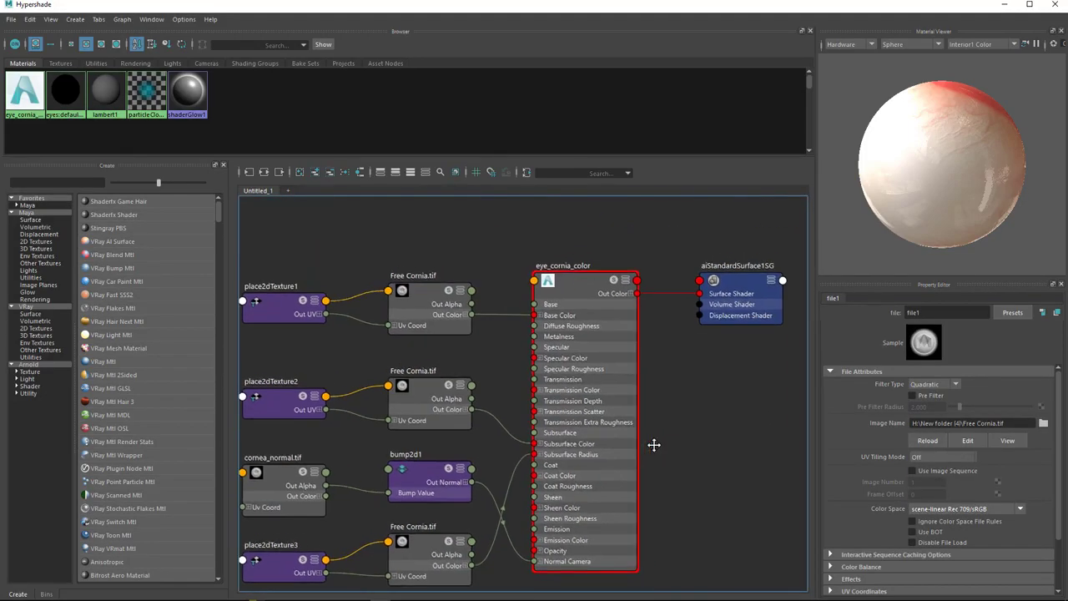
pyautogui.keyDown('alt'); pyautogui.moveTo(653, 444); pyautogui.dragTo(593, 444, button='right'); pyautogui.keyUp('alt')
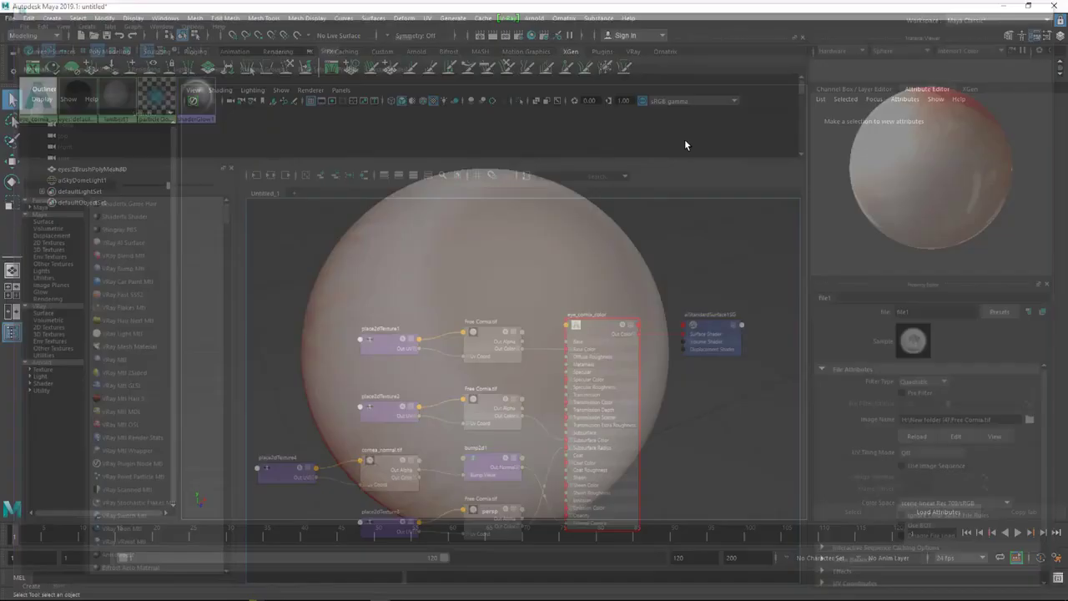
pyautogui.click(1055, 4)
pyautogui.click(498, 35)
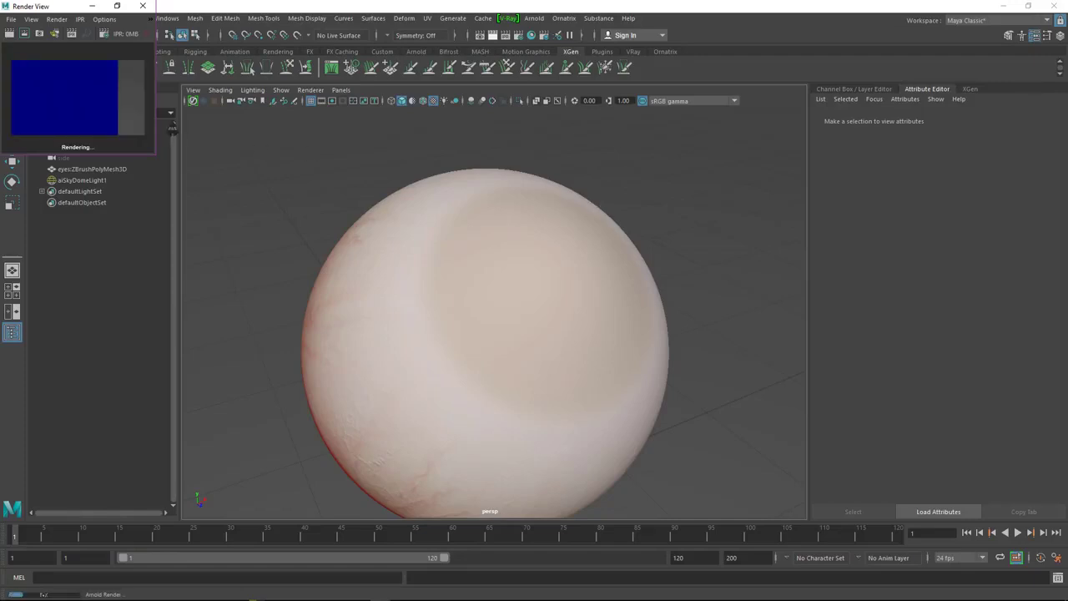
pyautogui.scroll(5, 103, 107)
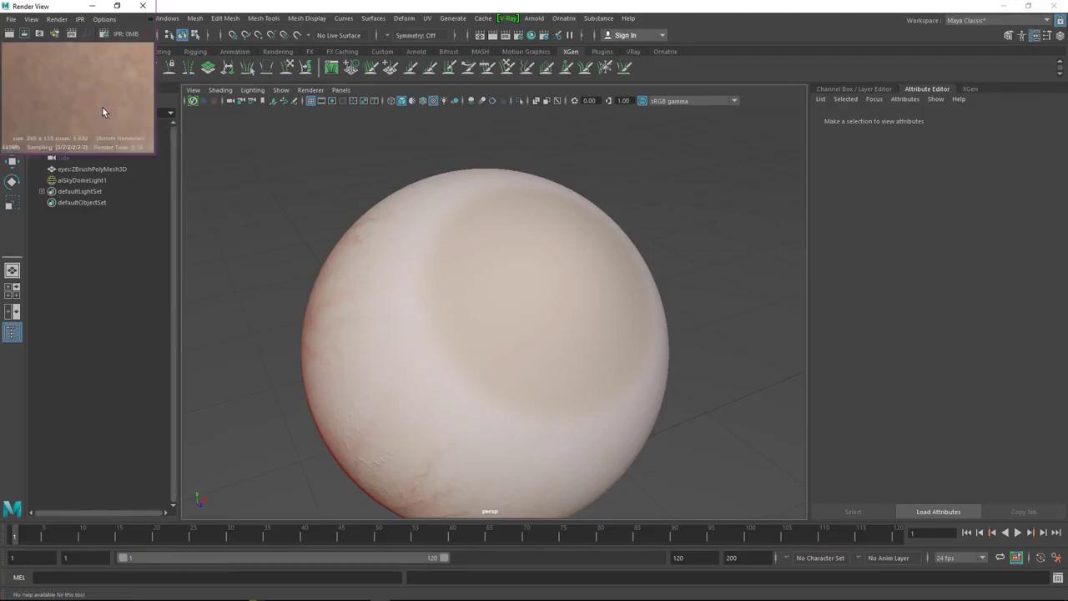
pyautogui.scroll(-3, 102, 107)
pyautogui.scroll(-3, 121, 93)
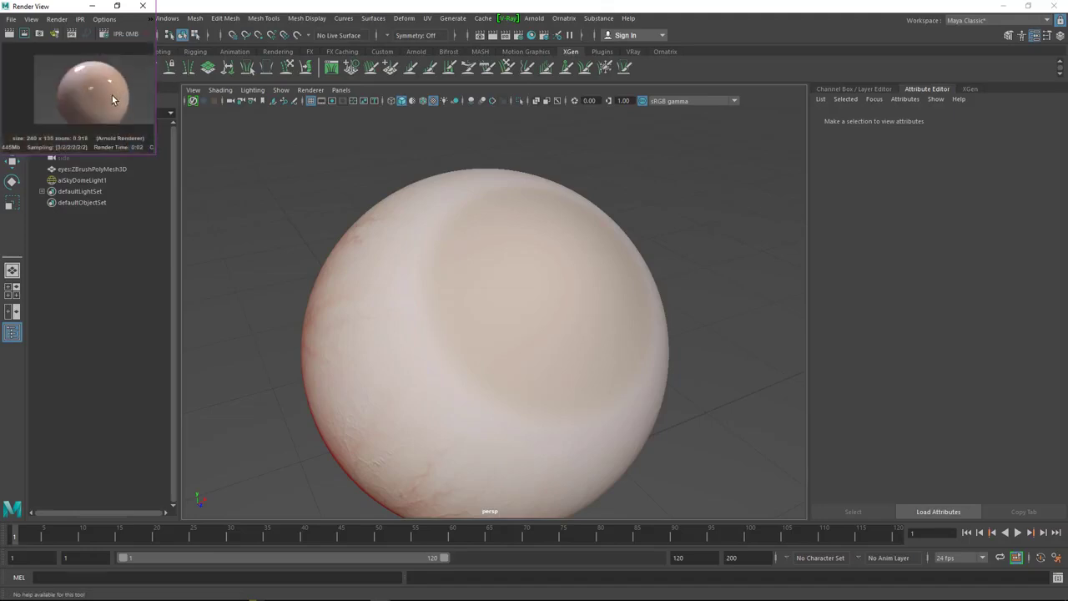
pyautogui.scroll(2, 112, 96)
pyautogui.click(143, 6)
# Step: Reopen the Hypershade and move the aiStandardSurface1SG node well away from the eye_cornia_color material
pyautogui.keyDown('alt'); pyautogui.moveTo(566, 377); pyautogui.dragTo(570, 433, button='right'); pyautogui.keyUp('alt')
pyautogui.moveTo(570, 433)
pyautogui.keyDown('alt'); pyautogui.mouseDown()
pyautogui.moveTo(548, 427)
pyautogui.moveTo(620, 424)
pyautogui.moveTo(650, 376)
pyautogui.moveTo(560, 429)
pyautogui.moveTo(581, 432)
pyautogui.mouseUp(); pyautogui.keyUp('alt')
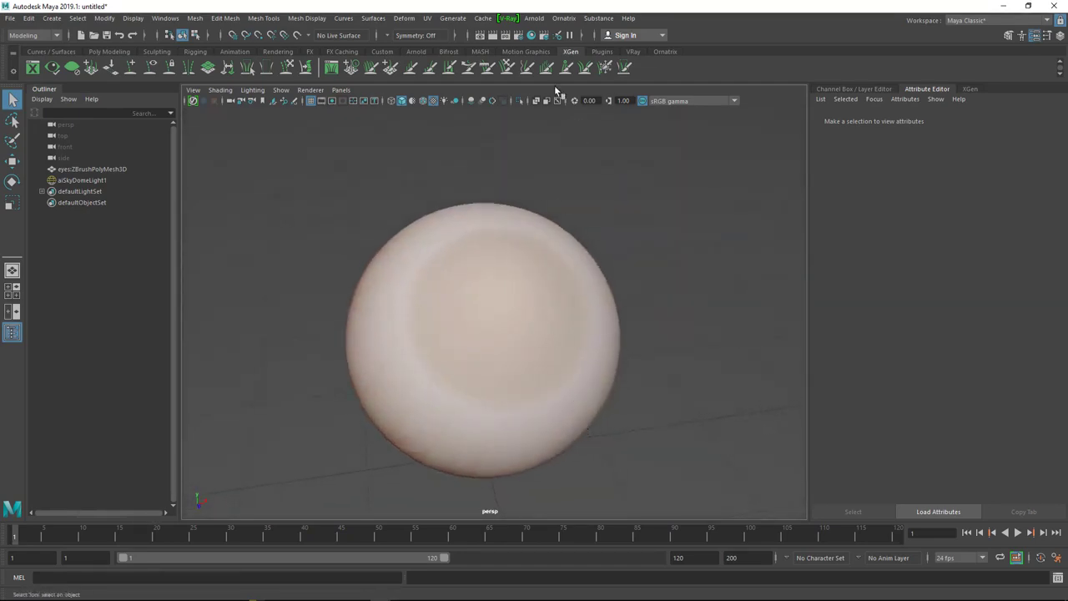
pyautogui.click(531, 35)
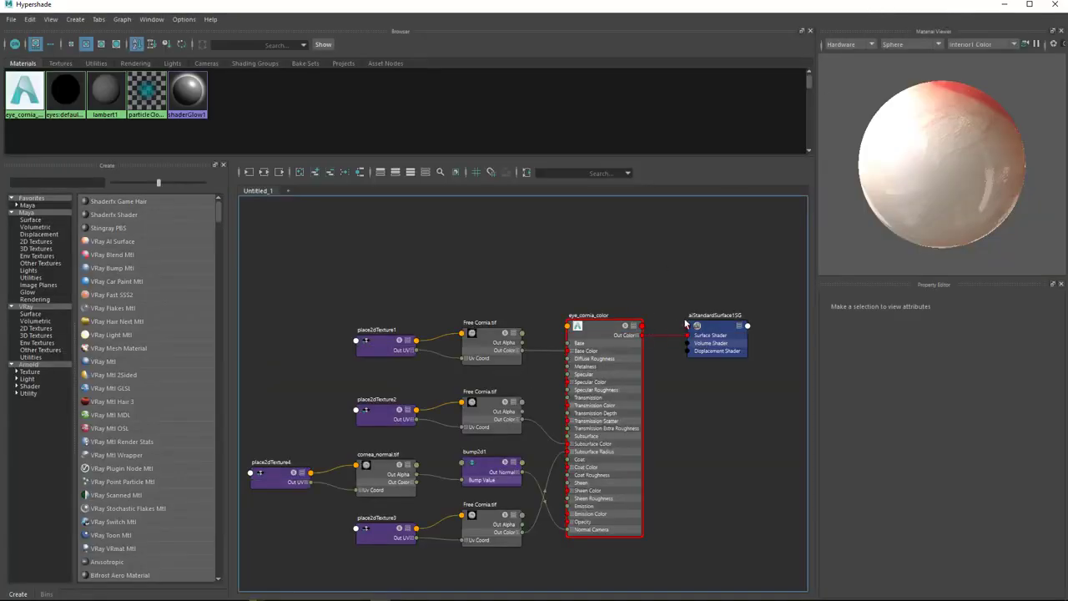
pyautogui.keyDown('alt'); pyautogui.moveTo(699, 298); pyautogui.dragTo(545, 292, button='middle'); pyautogui.keyUp('alt')
pyautogui.moveTo(562, 319); pyautogui.dragTo(800, 342)
pyautogui.moveTo(433, 327); pyautogui.dragTo(455, 313)
pyautogui.keyDown('alt'); pyautogui.moveTo(620, 373); pyautogui.dragTo(589, 381, button='middle'); pyautogui.keyUp('alt')
pyautogui.scroll(-3, 544, 394)
# Step: Create an aiStandardSurface material, delete its shading group and place the material below eye_cornia_color
pyautogui.click(544, 443)
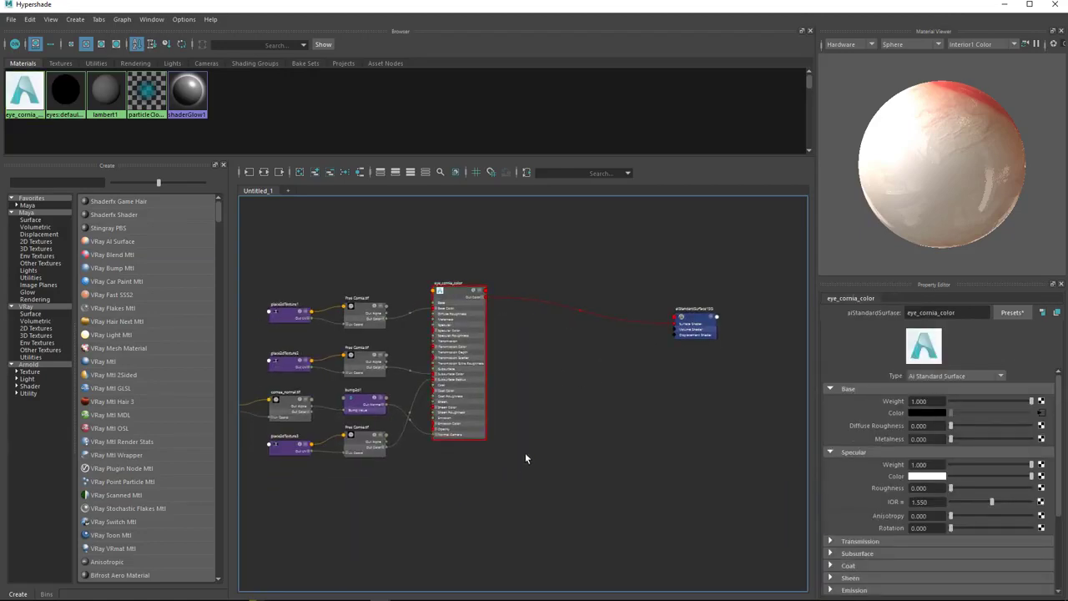
pyautogui.press('Tab')
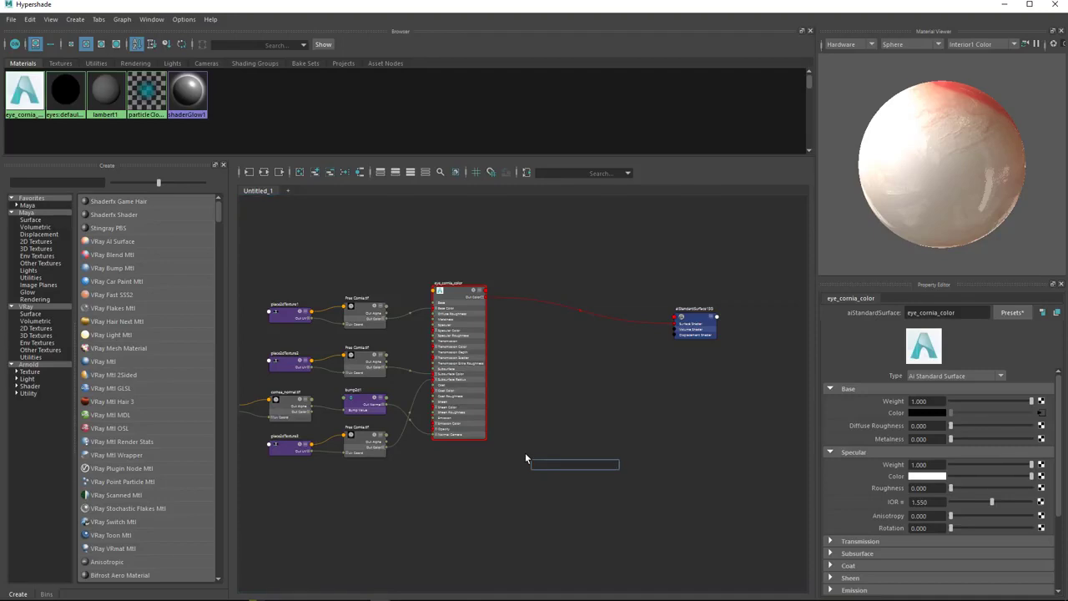
pyautogui.write('ais')
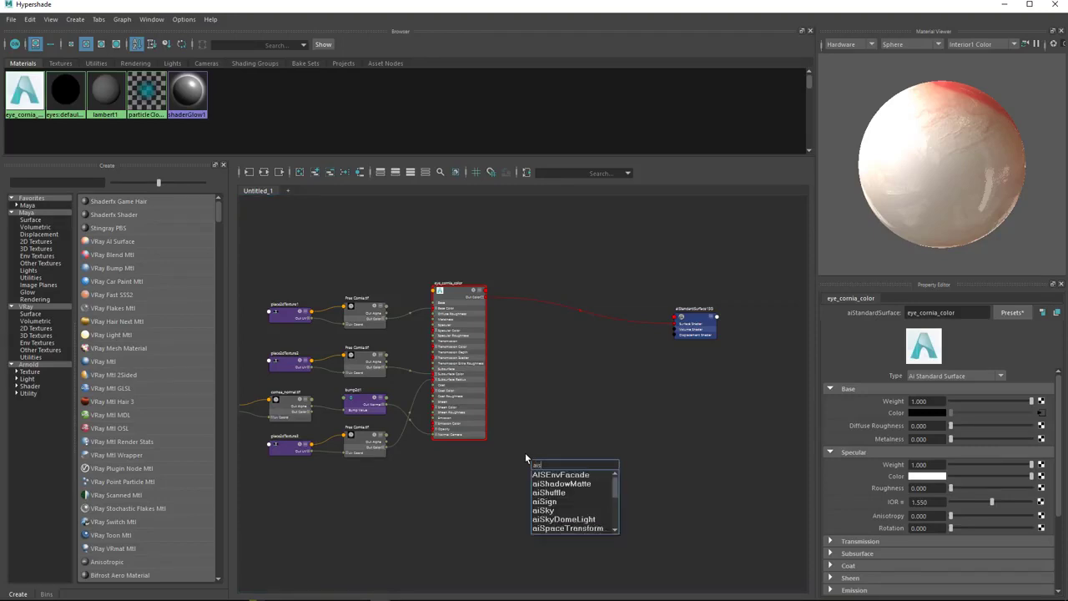
pyautogui.write('ta')
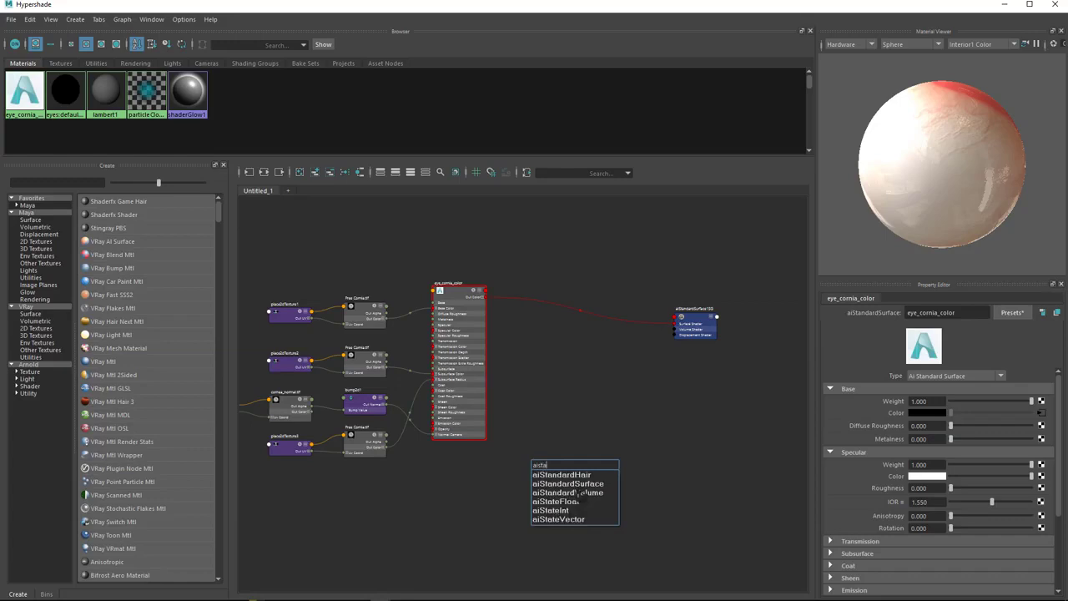
pyautogui.click(567, 483)
pyautogui.moveTo(581, 467)
pyautogui.mouseDown()
pyautogui.moveTo(709, 443)
pyautogui.moveTo(719, 398)
pyautogui.mouseUp()
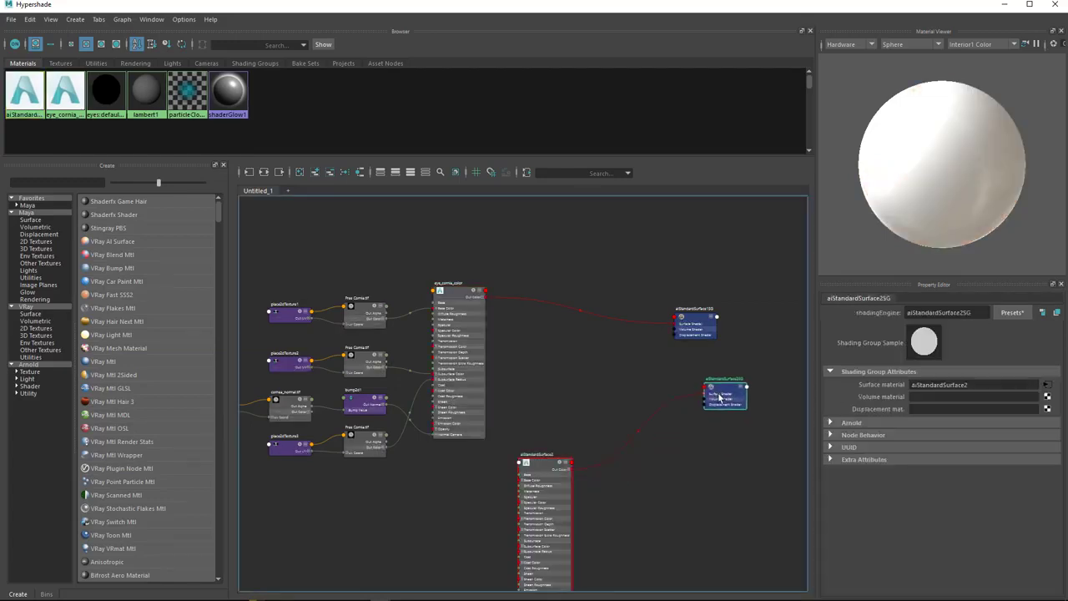
pyautogui.press('Delete')
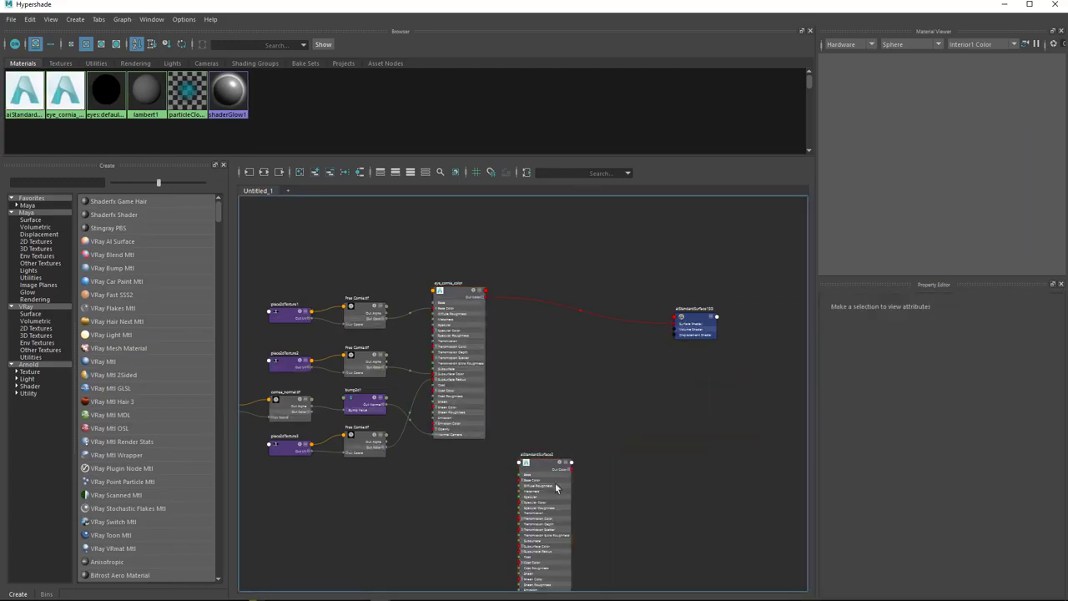
pyautogui.moveTo(556, 488); pyautogui.dragTo(470, 473)
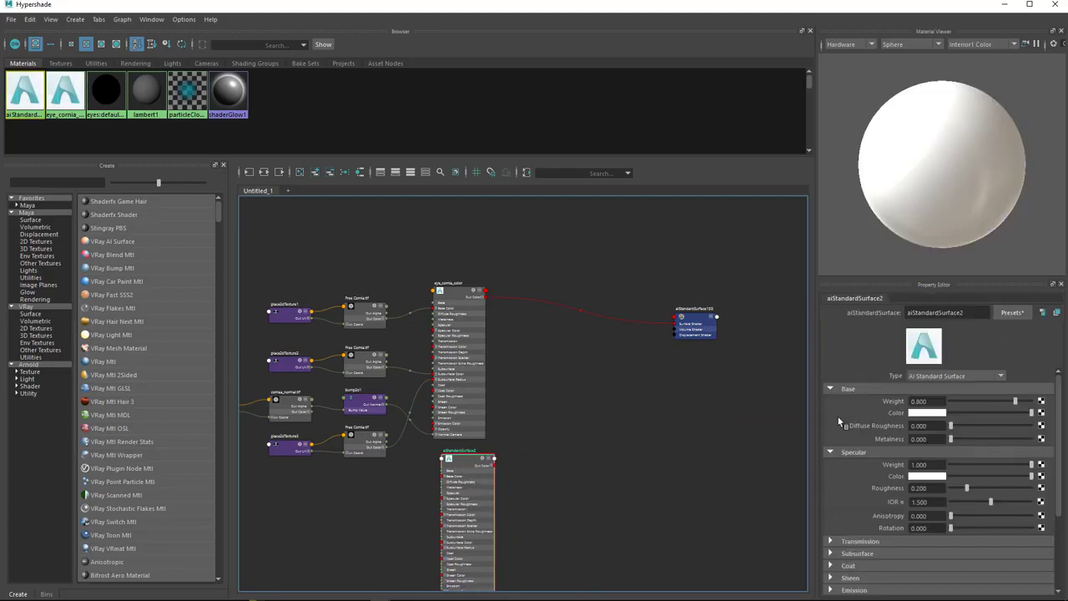
# Step: Replace the aiStandardSurface2 material's settings with the Glass preset
pyautogui.click(1009, 311)
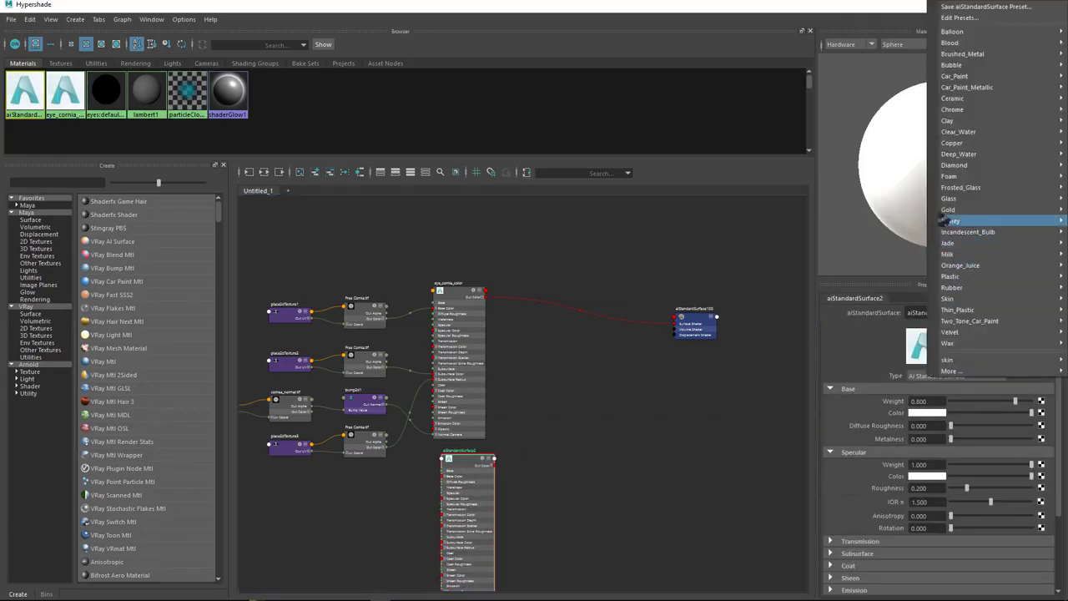
pyautogui.moveTo(966, 221)
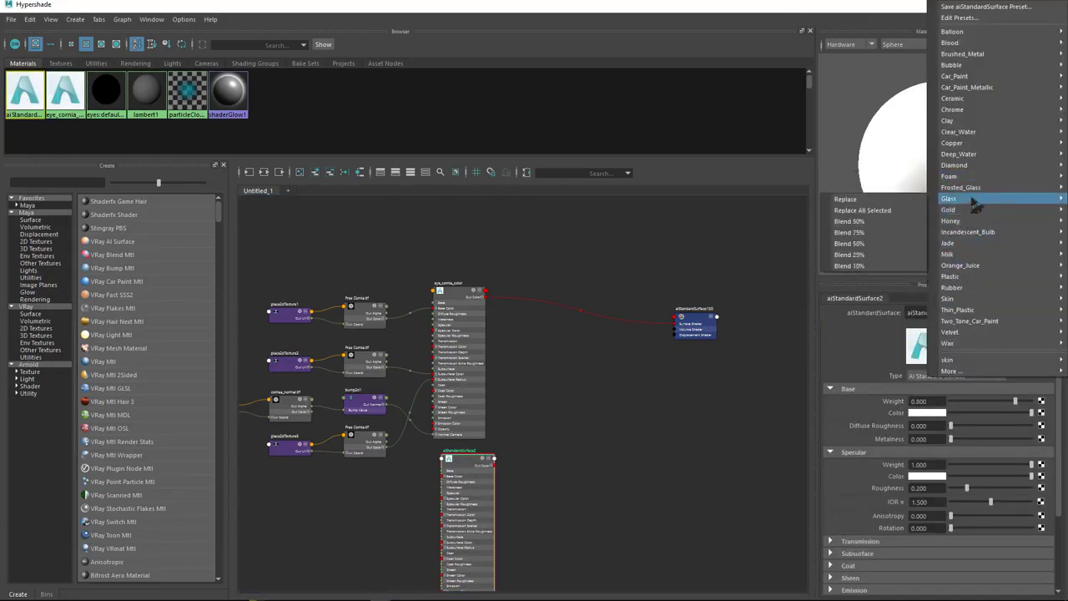
pyautogui.moveTo(983, 193)
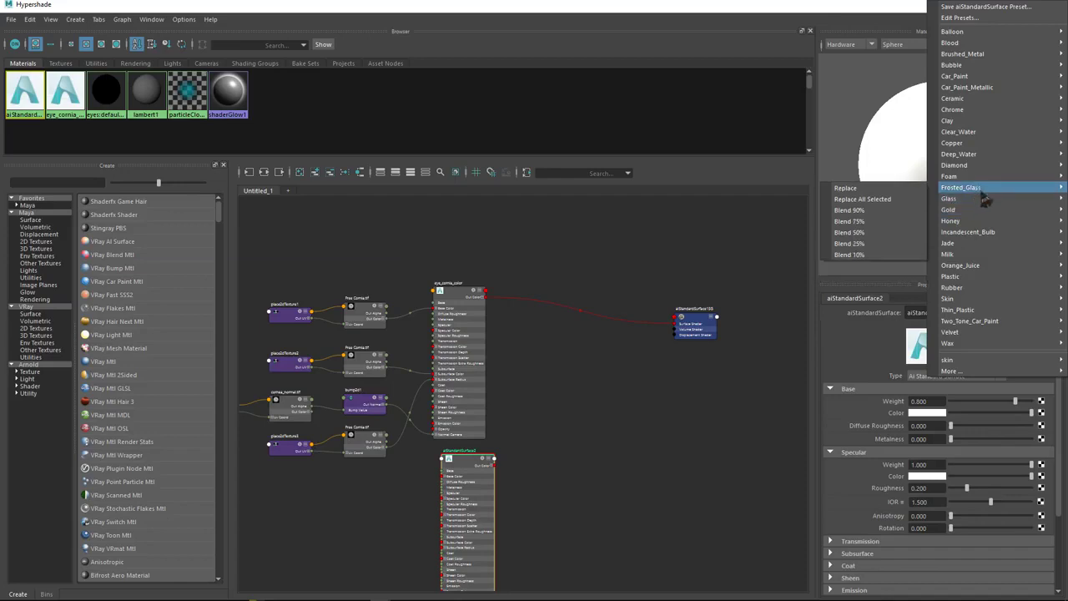
pyautogui.click(882, 212)
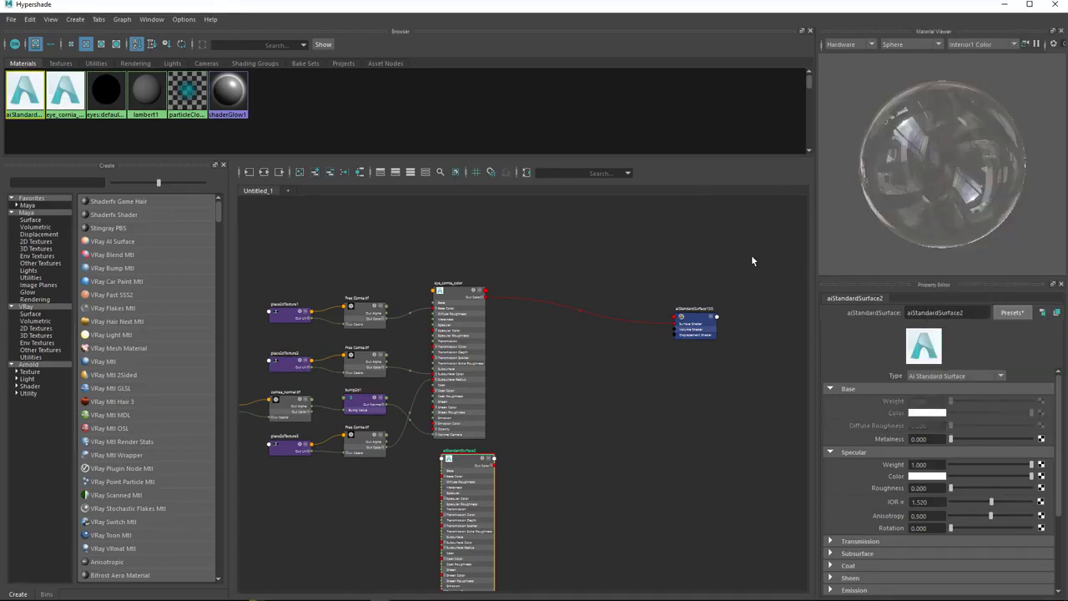
# Step: Move the aiStandardSurface1SG node farther from the two materials and lower in the graph to make room
pyautogui.scroll(4, 541, 410)
pyautogui.keyDown('alt'); pyautogui.moveTo(593, 393); pyautogui.dragTo(477, 421, button='middle'); pyautogui.keyUp('alt')
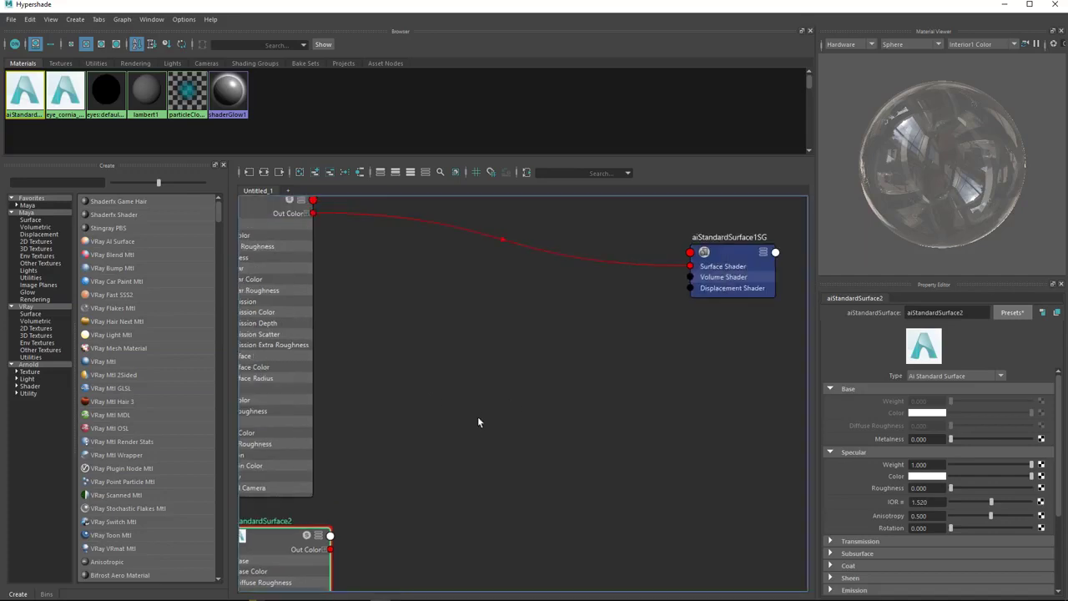
pyautogui.scroll(-4, 587, 355)
pyautogui.keyDown('alt'); pyautogui.moveTo(567, 353); pyautogui.dragTo(575, 402, button='middle'); pyautogui.keyUp('alt')
pyautogui.moveTo(674, 319); pyautogui.dragTo(743, 381)
pyautogui.click(636, 397)
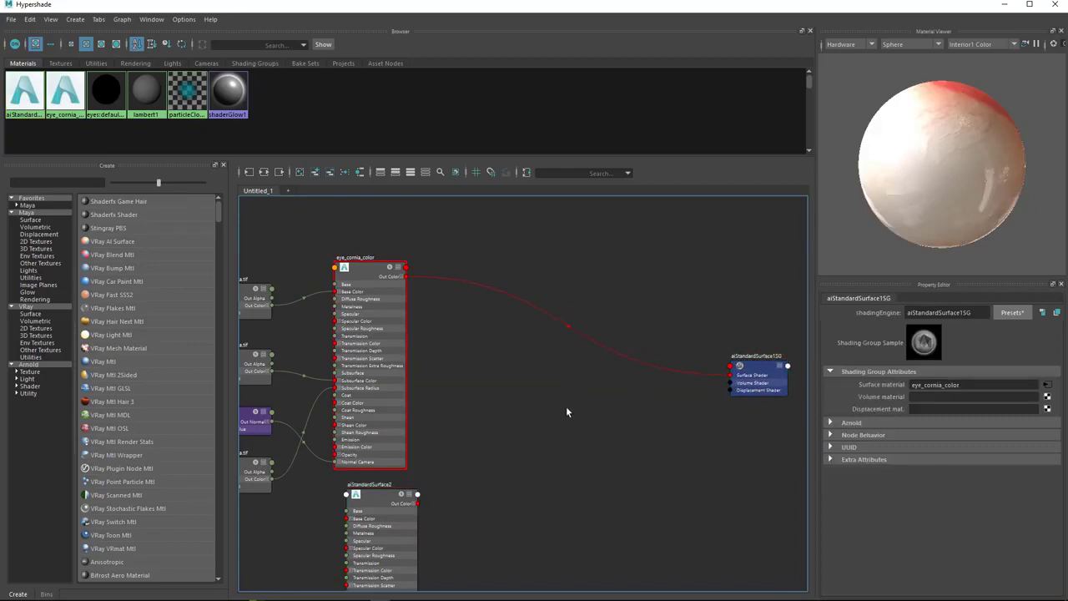
# Step: Minimize the Hypershade, examine the eyeball's cornea area in the viewport and bring the Hypershade back
pyautogui.click(1005, 5)
pyautogui.scroll(2, 634, 325)
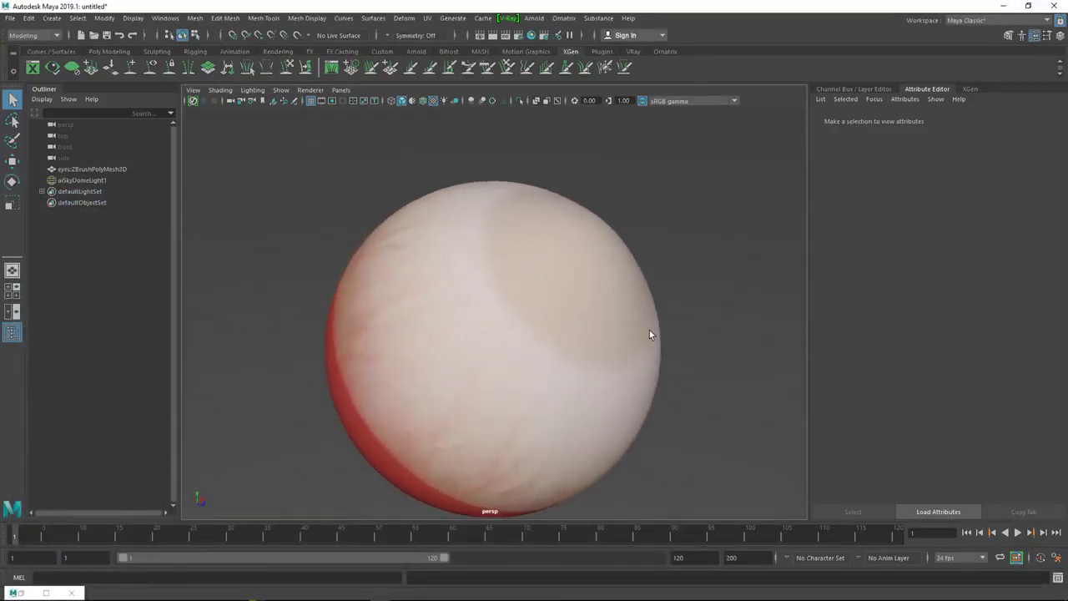
pyautogui.moveTo(649, 329)
pyautogui.keyDown('alt'); pyautogui.mouseDown()
pyautogui.moveTo(505, 286)
pyautogui.moveTo(483, 323)
pyautogui.moveTo(498, 230)
pyautogui.mouseUp(); pyautogui.keyUp('alt')
pyautogui.moveTo(480, 311)
pyautogui.keyDown('alt'); pyautogui.mouseDown()
pyautogui.moveTo(453, 317)
pyautogui.moveTo(386, 272)
pyautogui.moveTo(458, 286)
pyautogui.moveTo(424, 255)
pyautogui.mouseUp(); pyautogui.keyUp('alt')
pyautogui.click(532, 36)
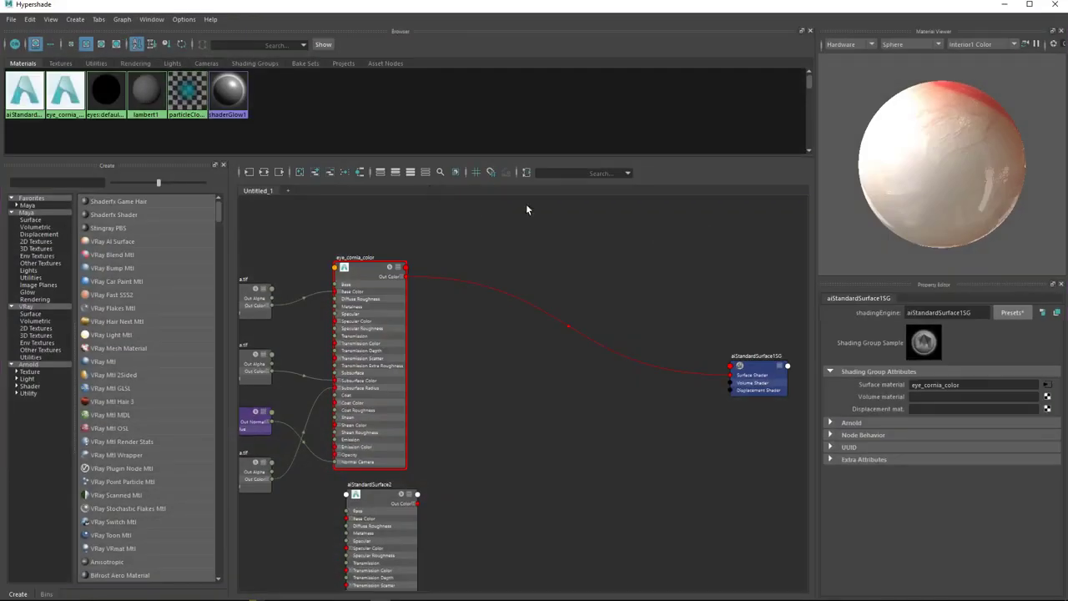
# Step: Create a ramp texture and place it with its 2D placement node beside the materials, above aiStandardSurface2's level
pyautogui.keyDown('alt'); pyautogui.moveTo(549, 310); pyautogui.dragTo(525, 305, button='middle'); pyautogui.keyUp('alt')
pyautogui.press('Tab')
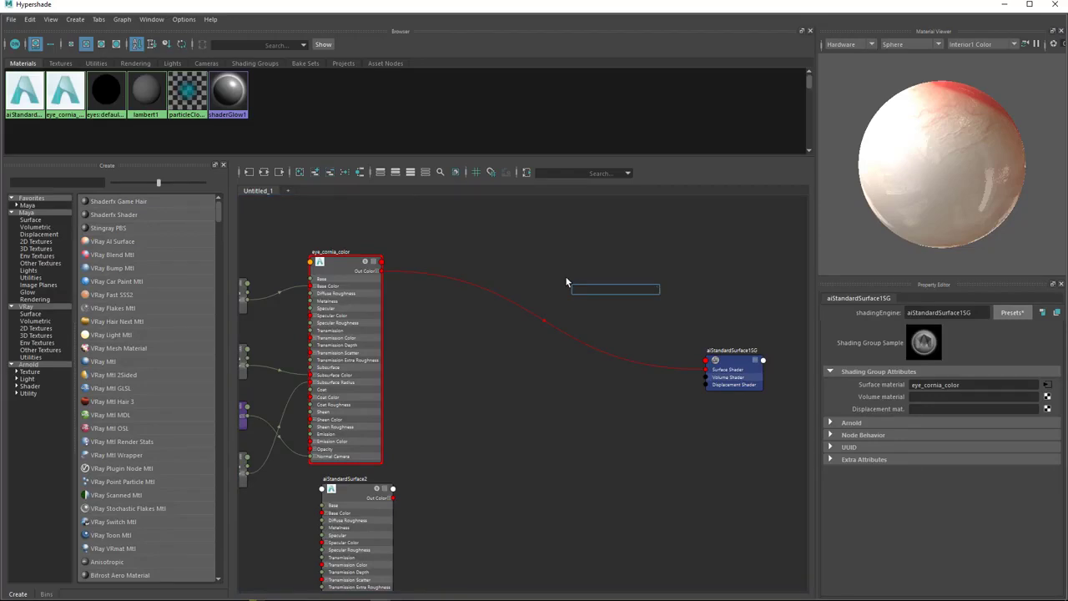
pyautogui.write('ram')
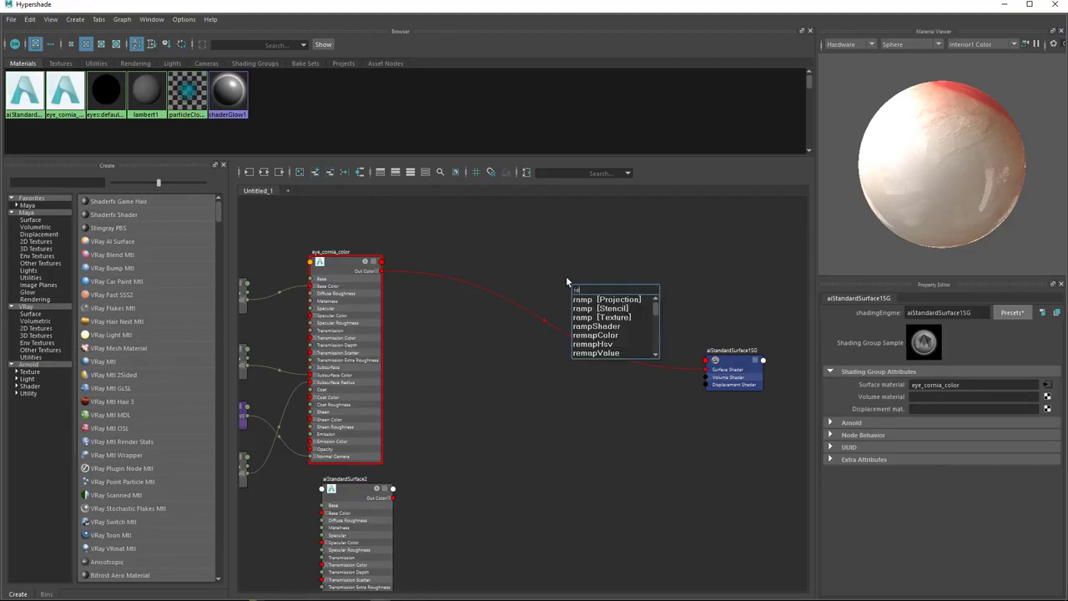
pyautogui.click(614, 318)
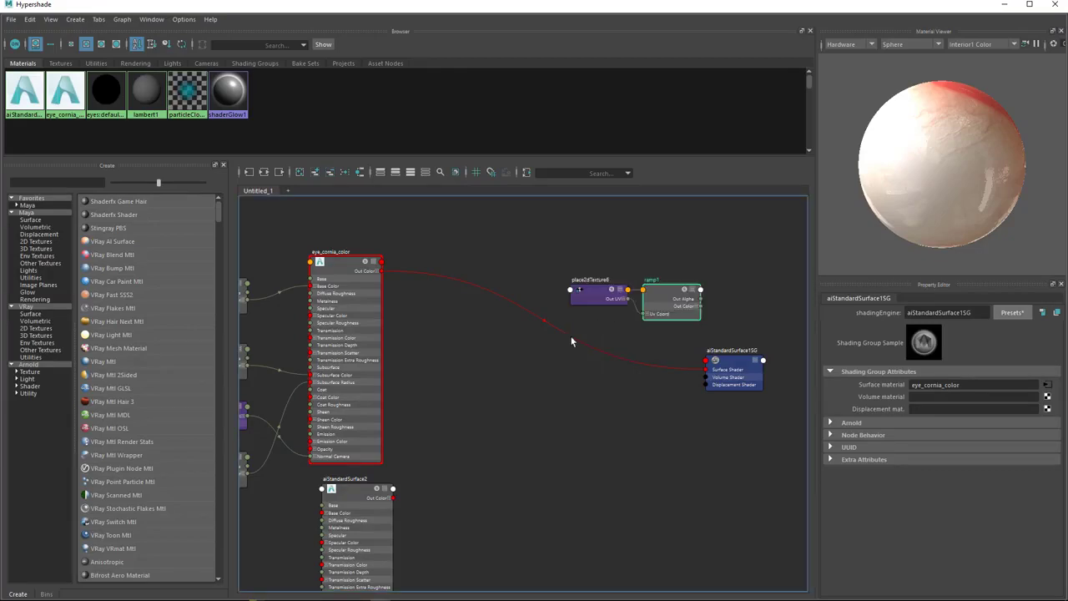
pyautogui.moveTo(599, 298); pyautogui.dragTo(521, 409)
pyautogui.moveTo(660, 311); pyautogui.dragTo(601, 417)
pyautogui.moveTo(505, 402); pyautogui.dragTo(461, 456)
pyautogui.moveTo(616, 431); pyautogui.dragTo(570, 472)
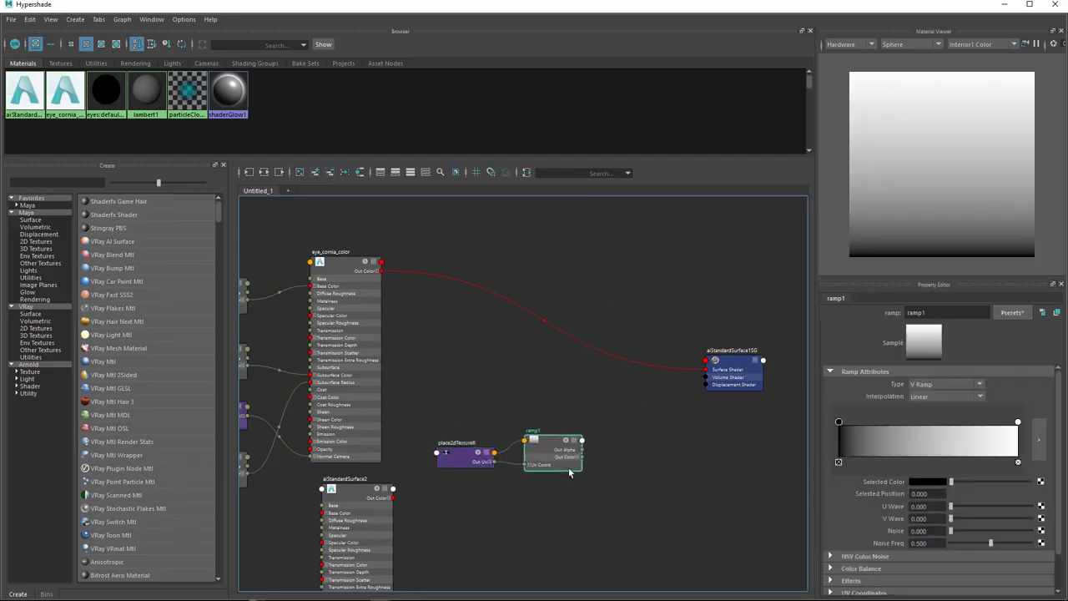
pyautogui.moveTo(471, 451); pyautogui.dragTo(450, 454)
pyautogui.moveTo(555, 443); pyautogui.dragTo(532, 442)
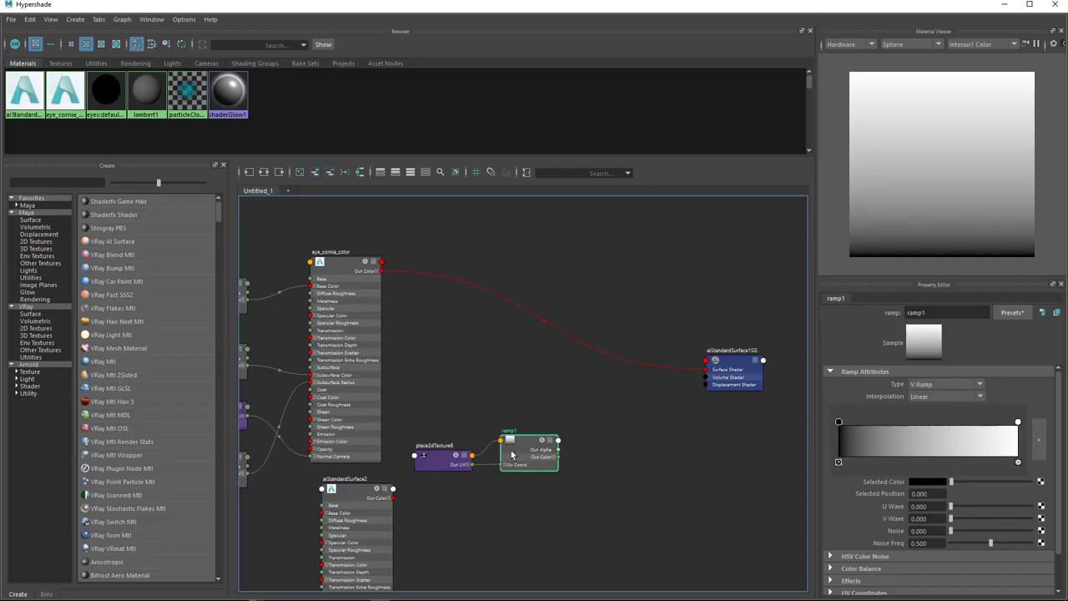
# Step: Create a Lambert material from the Maya favorites and place its node beside ramp1, below aiStandardSurface1SG
pyautogui.click(658, 459)
pyautogui.press('Tab')
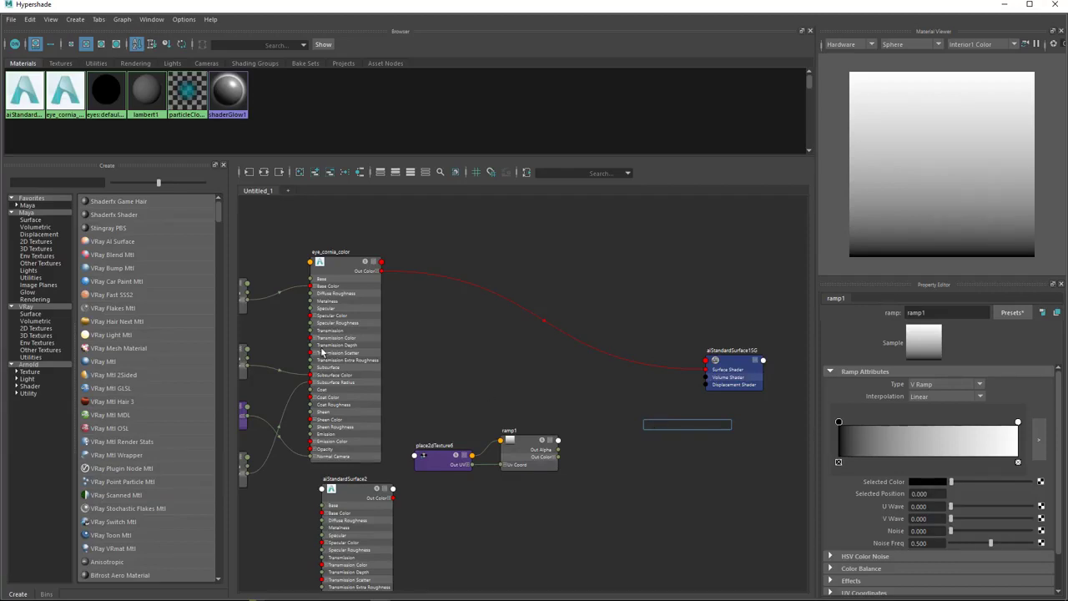
pyautogui.click(41, 205)
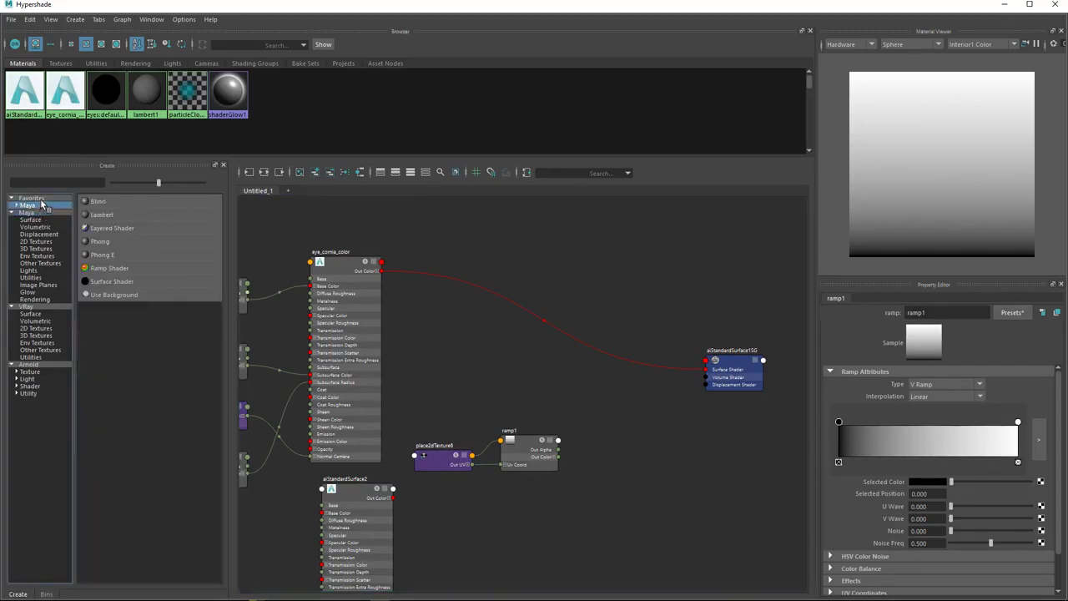
pyautogui.click(101, 215)
pyautogui.moveTo(489, 278); pyautogui.dragTo(647, 427)
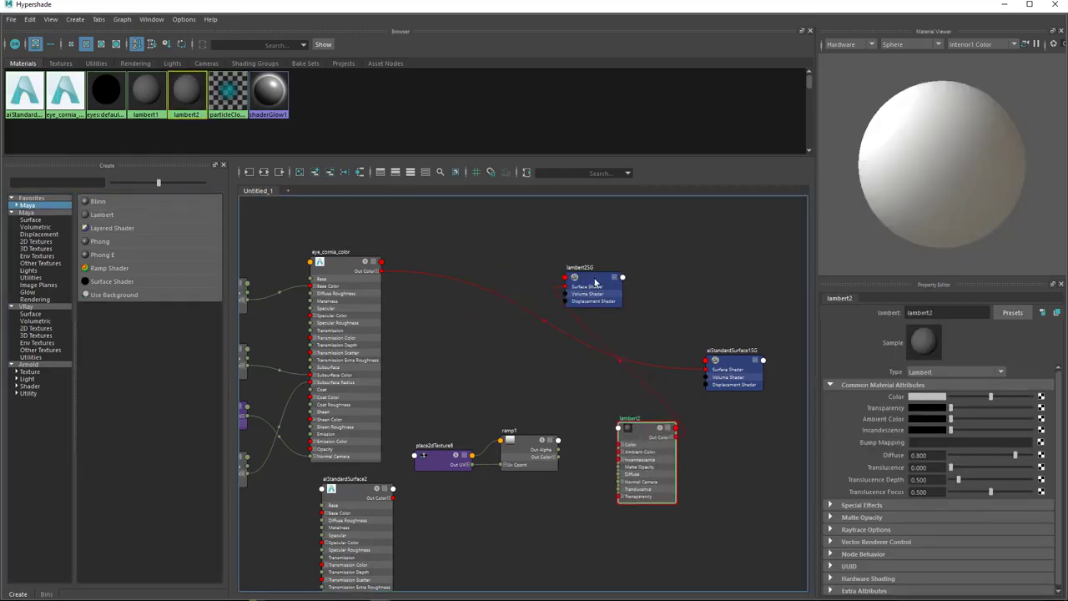
# Step: Place lambert2SG beside lambert2, shift lambert2 closer to ramp1, and connect ramp1's Out Color to lambert2's Color
pyautogui.moveTo(595, 283); pyautogui.dragTo(720, 455)
pyautogui.moveTo(638, 429); pyautogui.dragTo(622, 426)
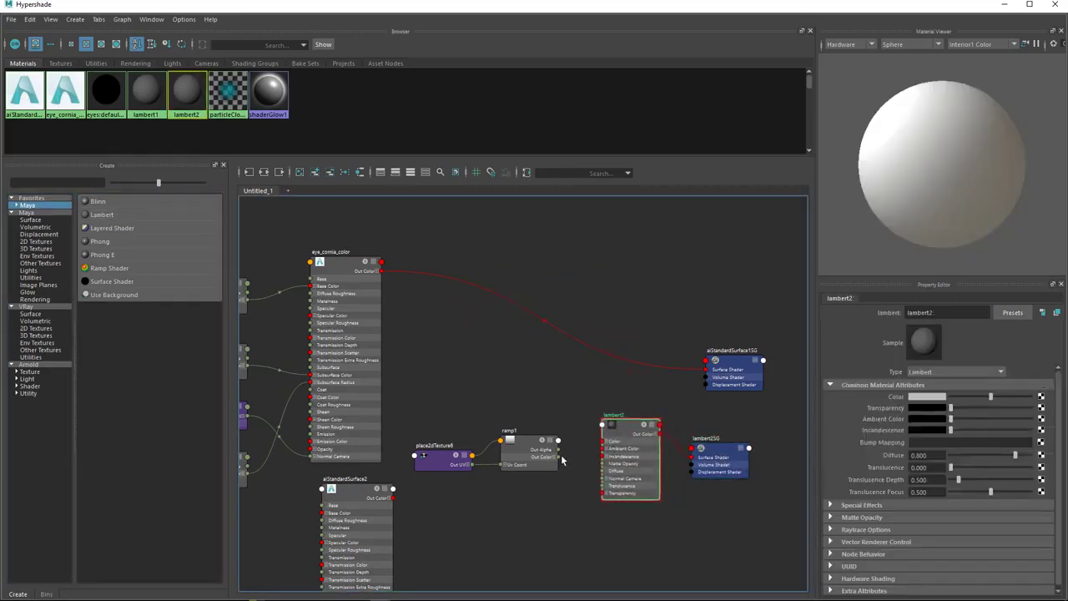
pyautogui.moveTo(564, 460); pyautogui.dragTo(603, 441)
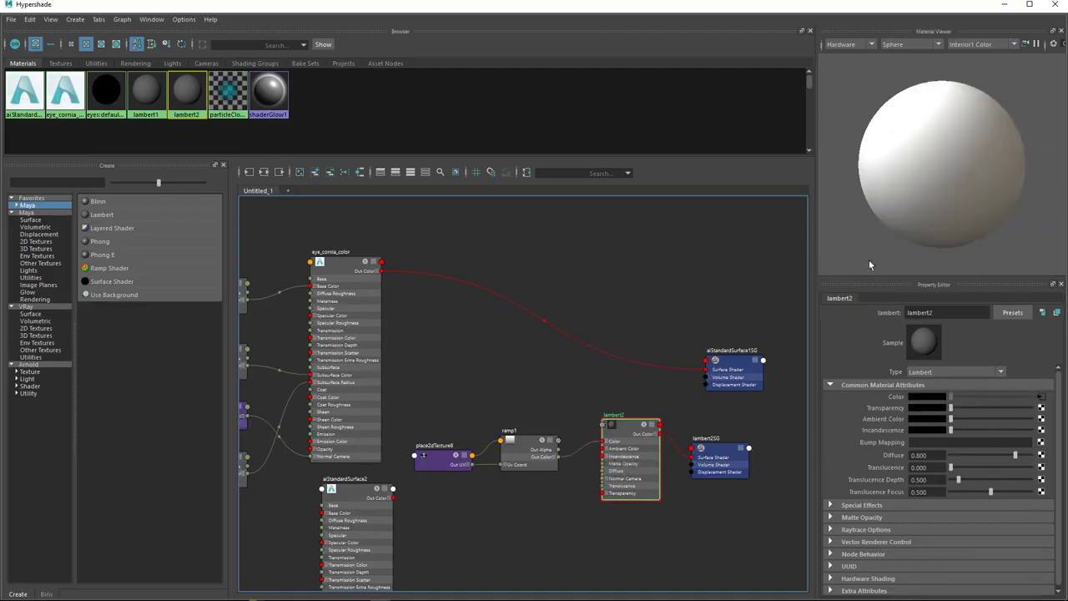
# Step: Minimize the Hypershade and assign the existing lambert2 material to the eyeball mesh
pyautogui.click(1004, 10)
pyautogui.click(451, 273)
pyautogui.rightClick(475, 274)
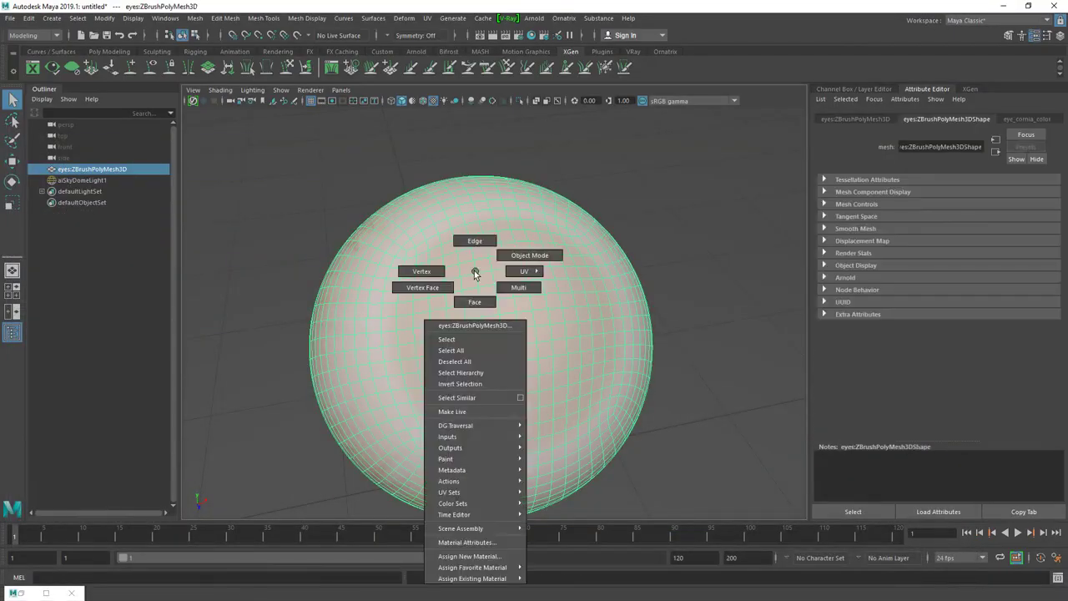
pyautogui.moveTo(484, 586)
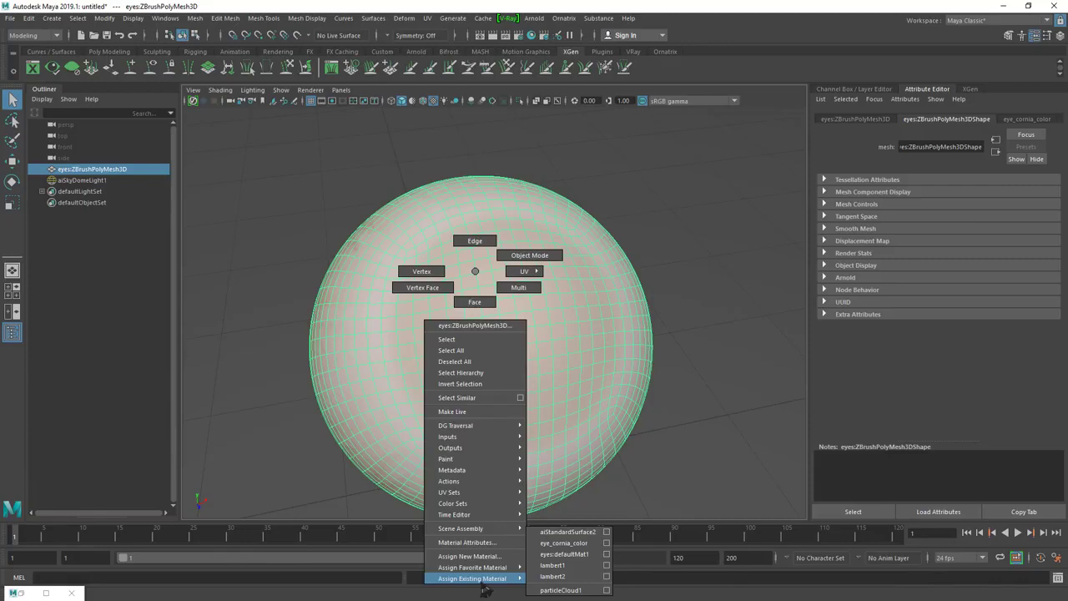
pyautogui.click(584, 575)
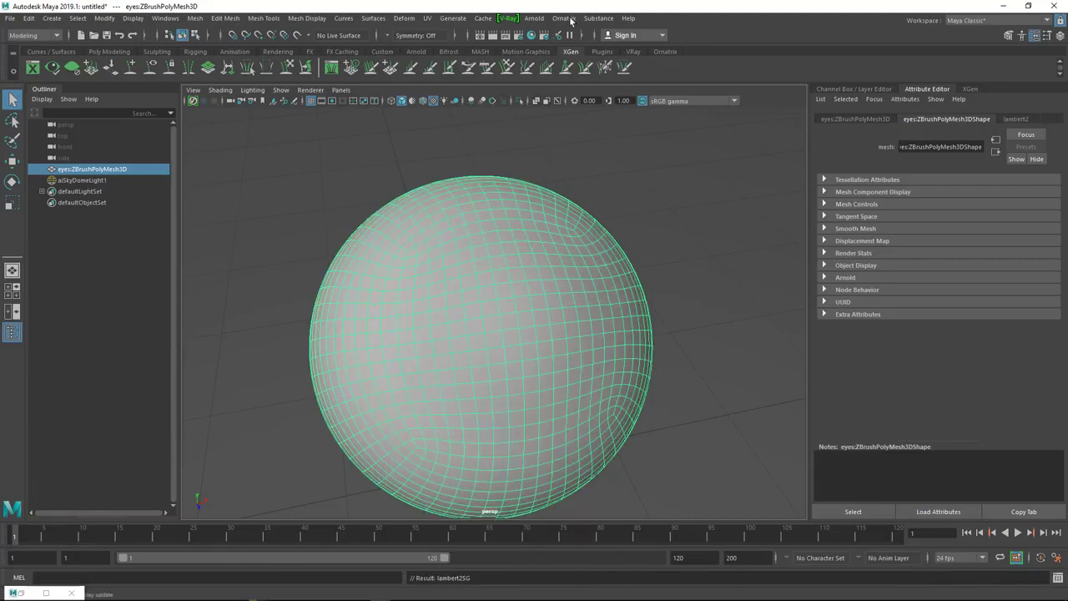
pyautogui.moveTo(560, 265)
pyautogui.keyDown('alt'); pyautogui.mouseDown()
pyautogui.moveTo(667, 191)
pyautogui.moveTo(620, 239)
pyautogui.moveTo(704, 360)
pyautogui.moveTo(639, 296)
pyautogui.moveTo(579, 312)
pyautogui.moveTo(575, 274)
pyautogui.mouseUp(); pyautogui.keyUp('alt')
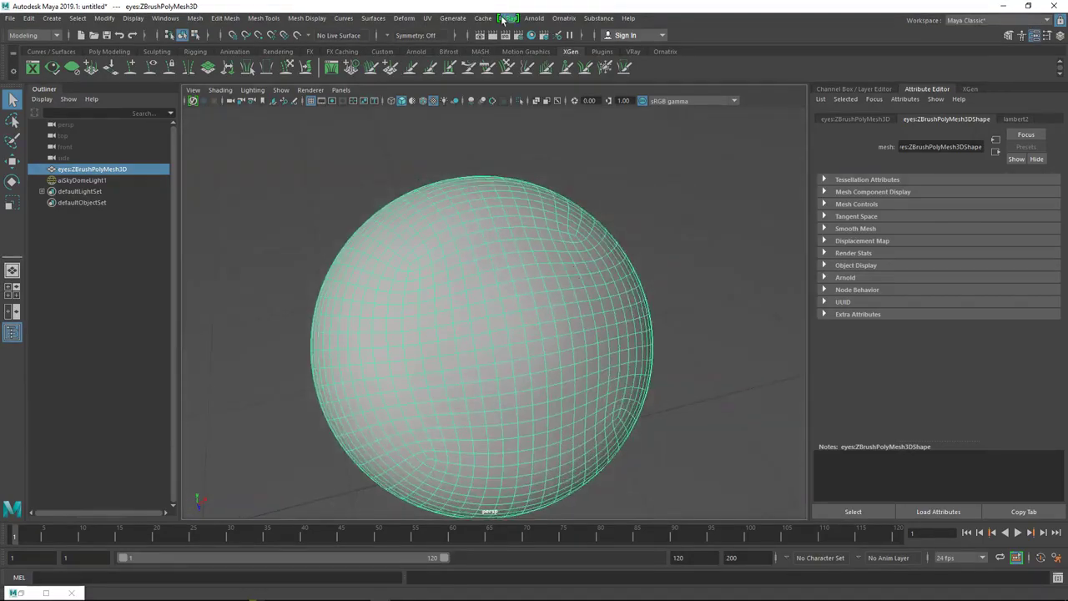
# Step: Bring back the Hypershade and change ramp1's type to Circular Ramp, trying Radial Ramp first
pyautogui.click(531, 35)
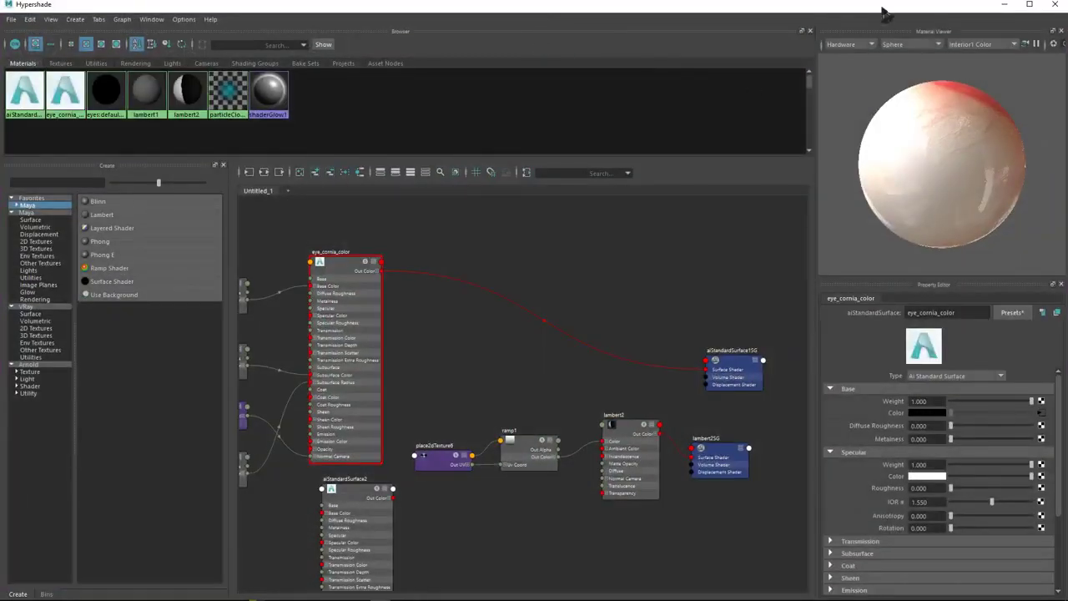
pyautogui.click(656, 468)
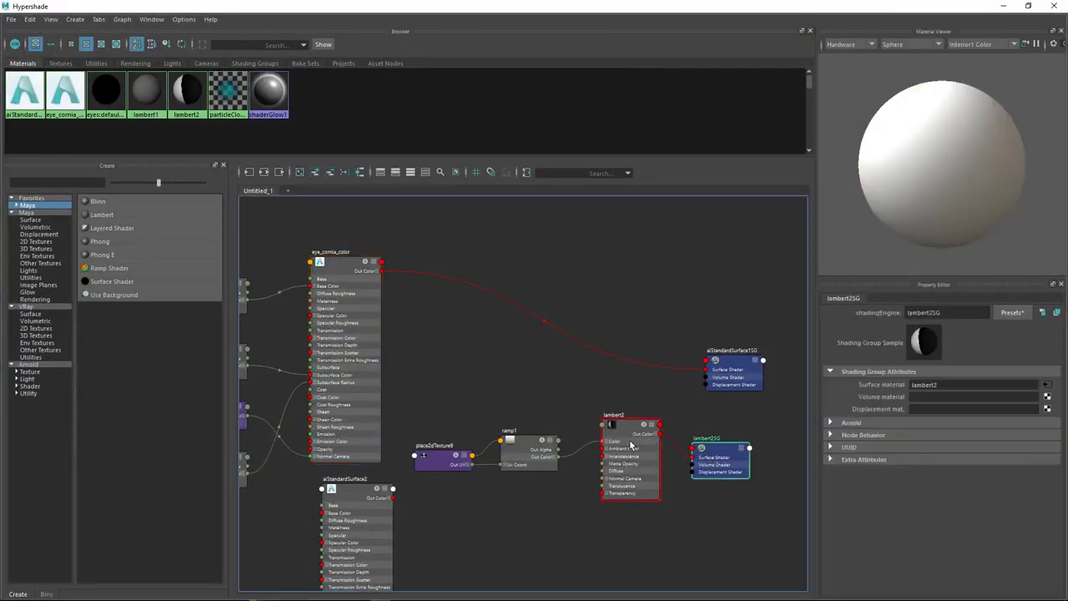
pyautogui.keyDown('alt'); pyautogui.moveTo(975, 213); pyautogui.dragTo(968, 153); pyautogui.keyUp('alt')
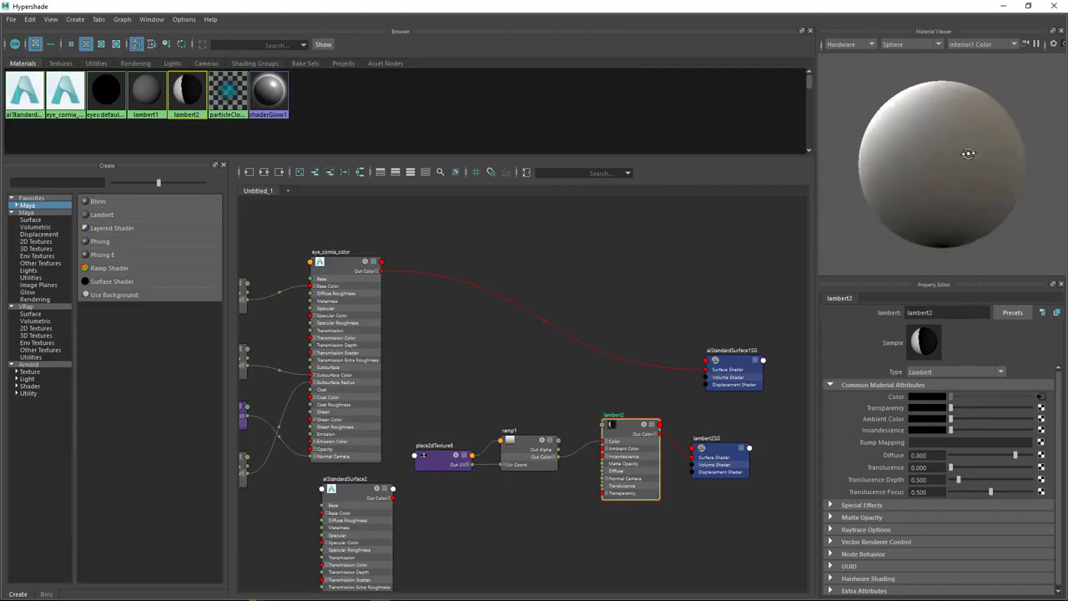
pyautogui.click(544, 446)
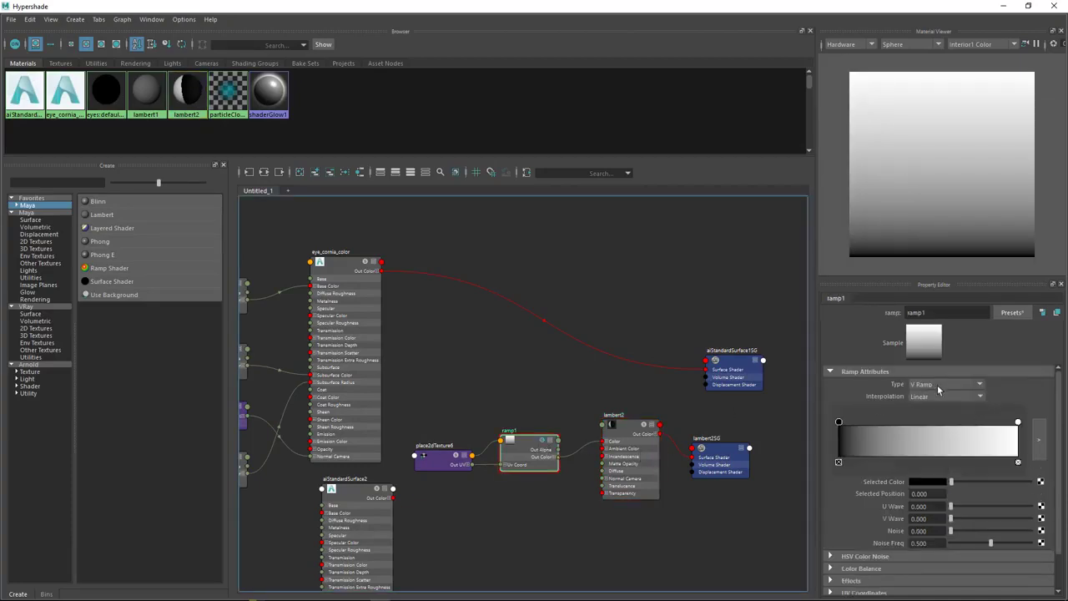
pyautogui.click(934, 386)
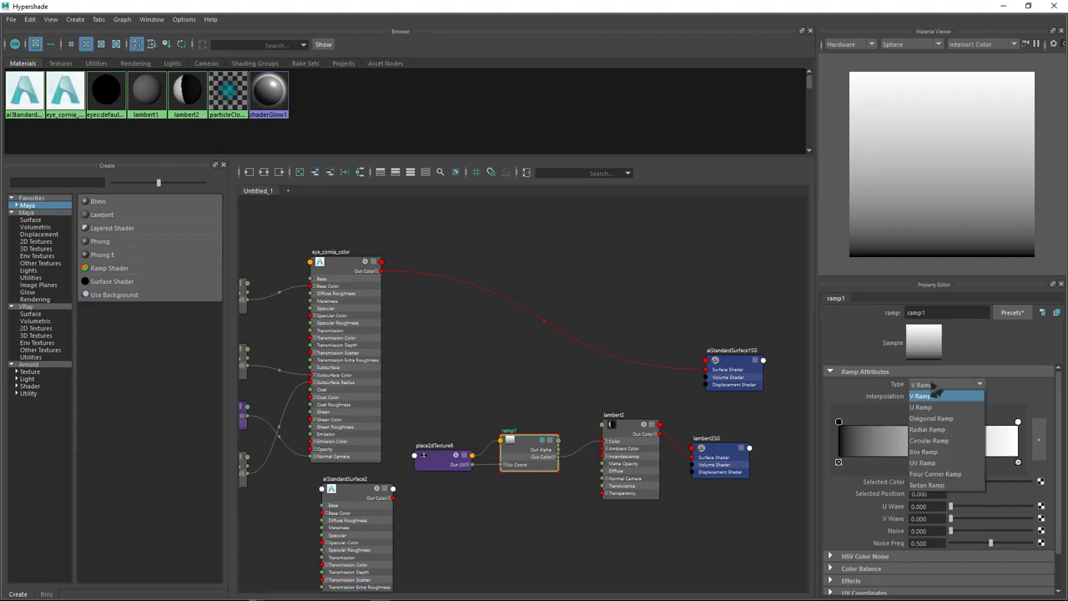
pyautogui.click(928, 430)
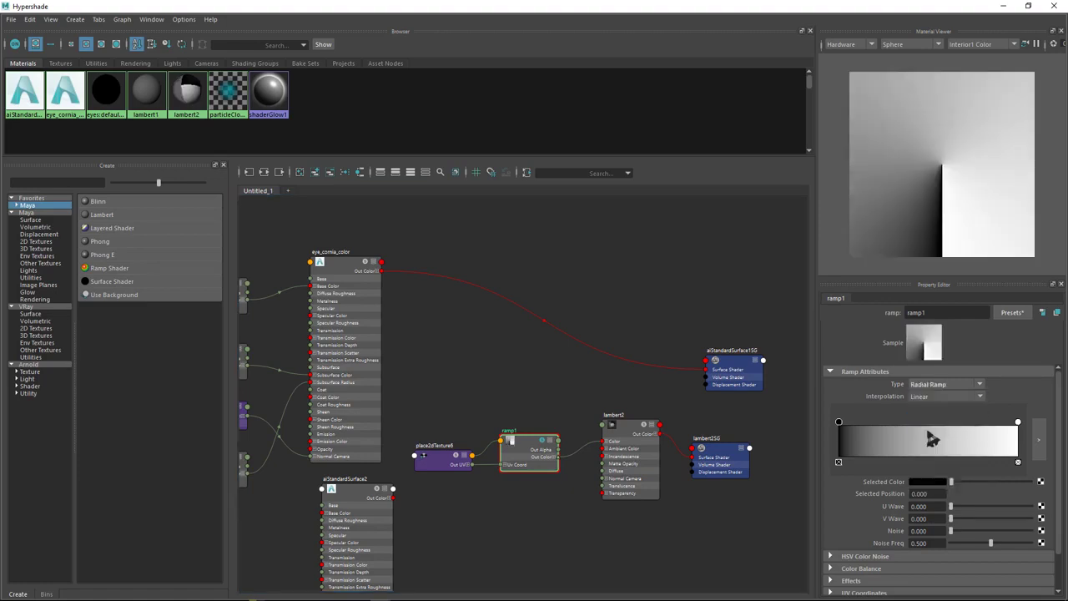
pyautogui.click(922, 388)
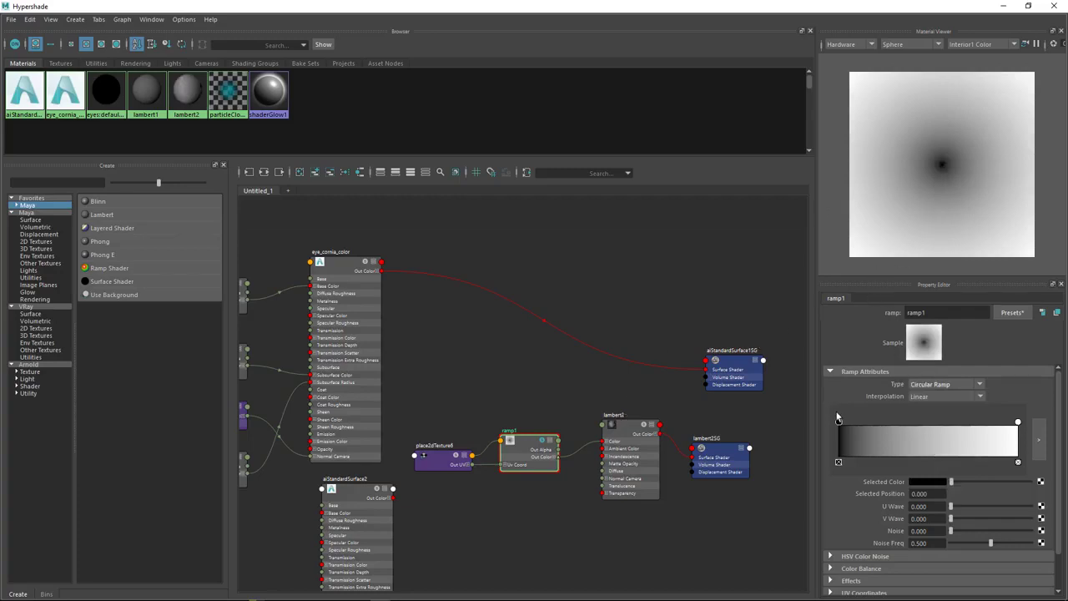
# Step: Tighten ramp1's black-to-white transition around the cornea, with black at position 0.222 and white at about 0.24, checking it on the eyeball
pyautogui.moveTo(839, 423); pyautogui.dragTo(864, 424)
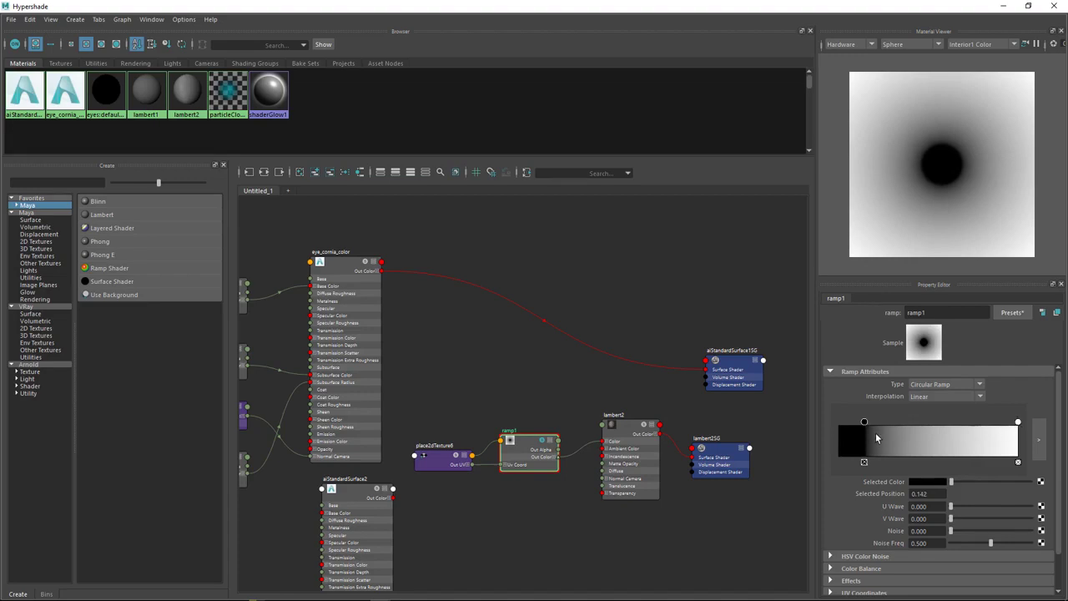
pyautogui.moveTo(1018, 423); pyautogui.dragTo(875, 427)
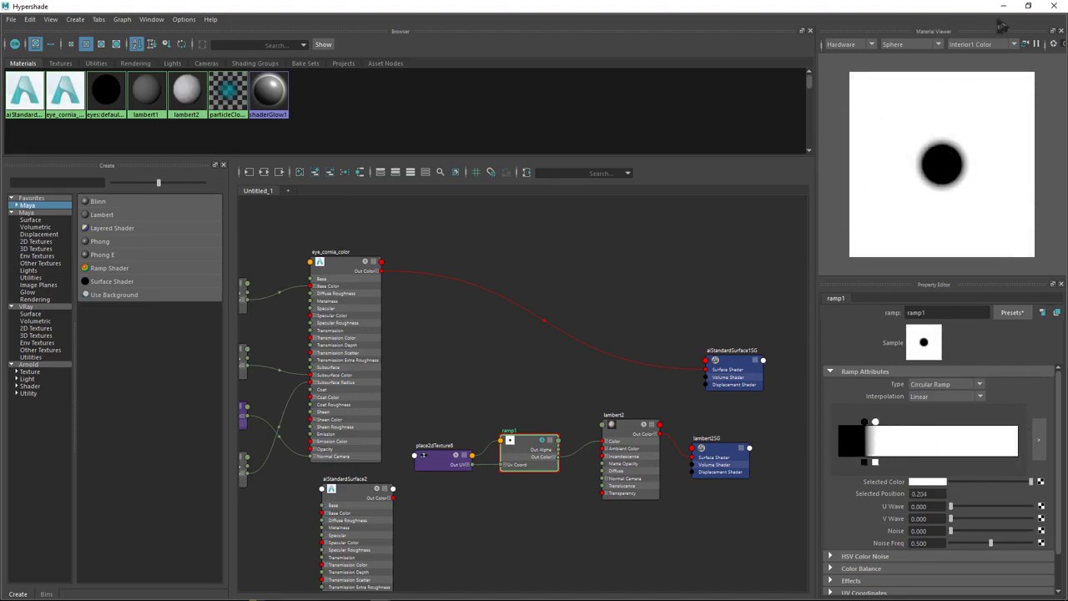
pyautogui.click(1006, 6)
pyautogui.keyDown('alt'); pyautogui.moveTo(574, 345); pyautogui.dragTo(643, 353); pyautogui.keyUp('alt')
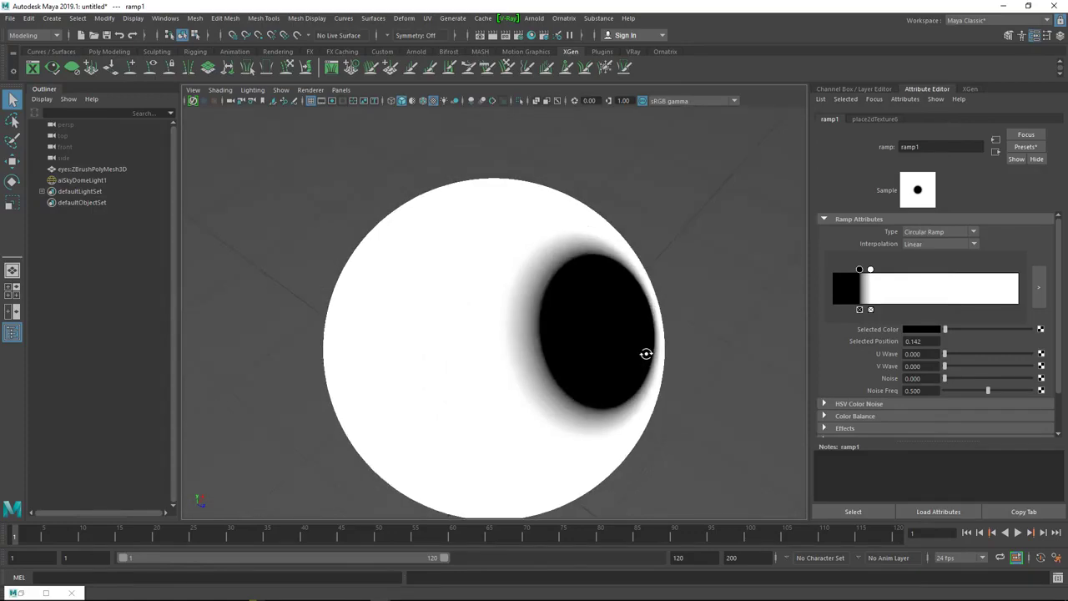
pyautogui.click(871, 270)
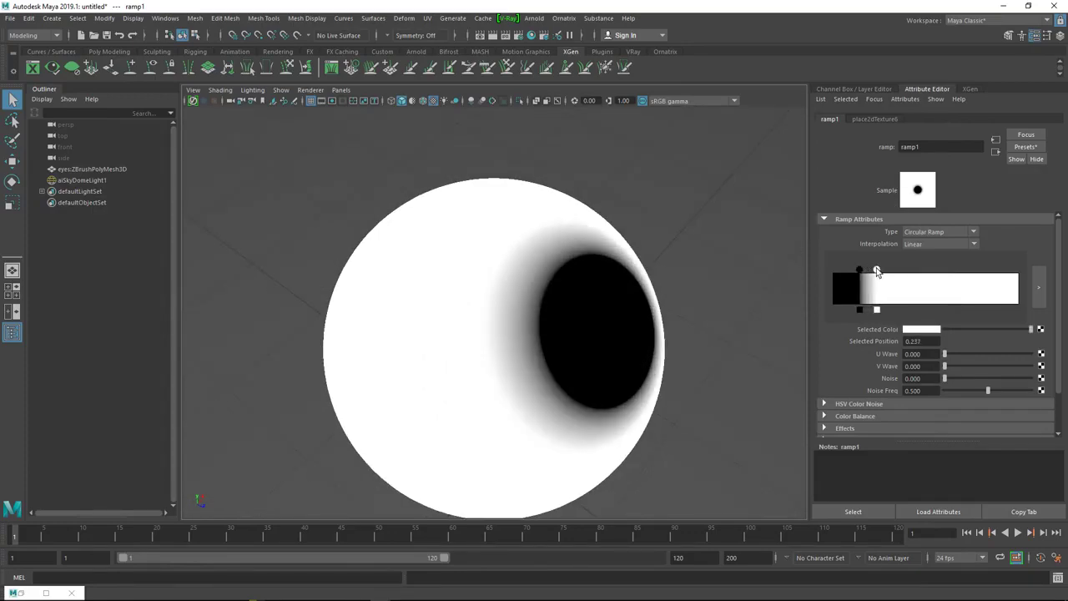
pyautogui.moveTo(860, 270)
pyautogui.mouseDown()
pyautogui.moveTo(868, 267)
pyautogui.moveTo(609, 262)
pyautogui.moveTo(694, 258)
pyautogui.moveTo(717, 231)
pyautogui.moveTo(684, 262)
pyautogui.moveTo(619, 267)
pyautogui.moveTo(888, 270)
pyautogui.moveTo(875, 271)
pyautogui.mouseUp()
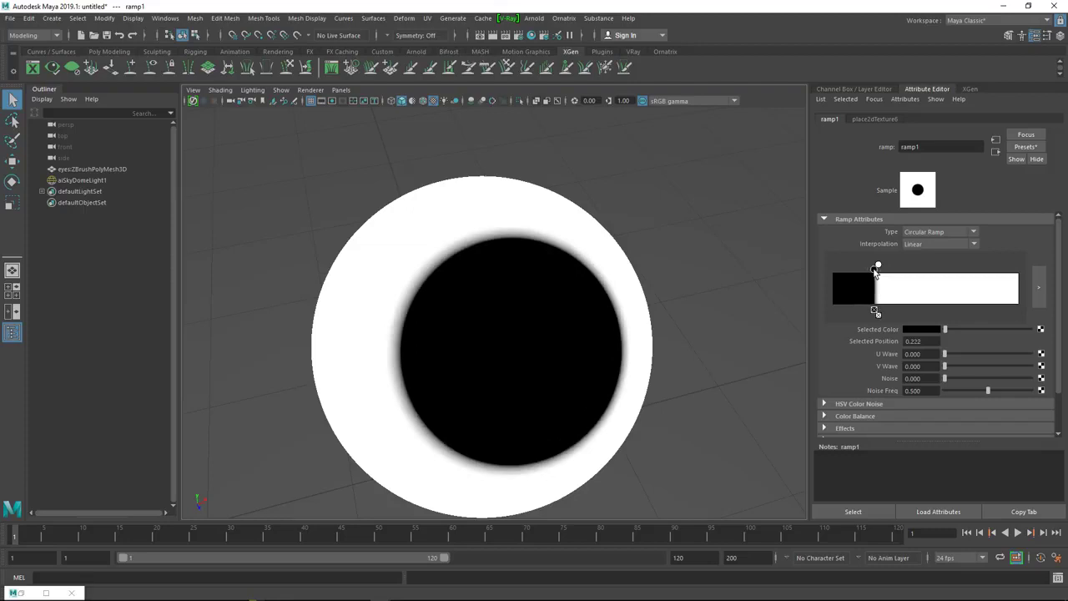
# Step: Examine the ramp's soft black-to-white edge around the cornea from several angles and in the enlarged ramp editor
pyautogui.moveTo(637, 273)
pyautogui.keyDown('alt'); pyautogui.mouseDown()
pyautogui.moveTo(625, 262)
pyautogui.moveTo(642, 274)
pyautogui.mouseUp(); pyautogui.keyUp('alt')
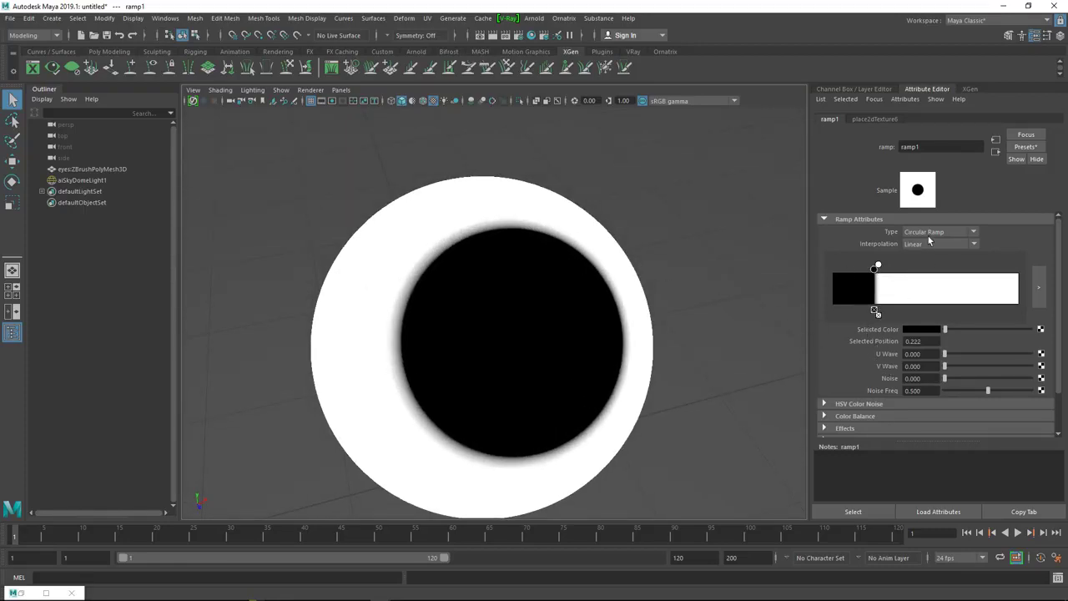
pyautogui.keyDown('alt'); pyautogui.moveTo(520, 310); pyautogui.dragTo(500, 325); pyautogui.keyUp('alt')
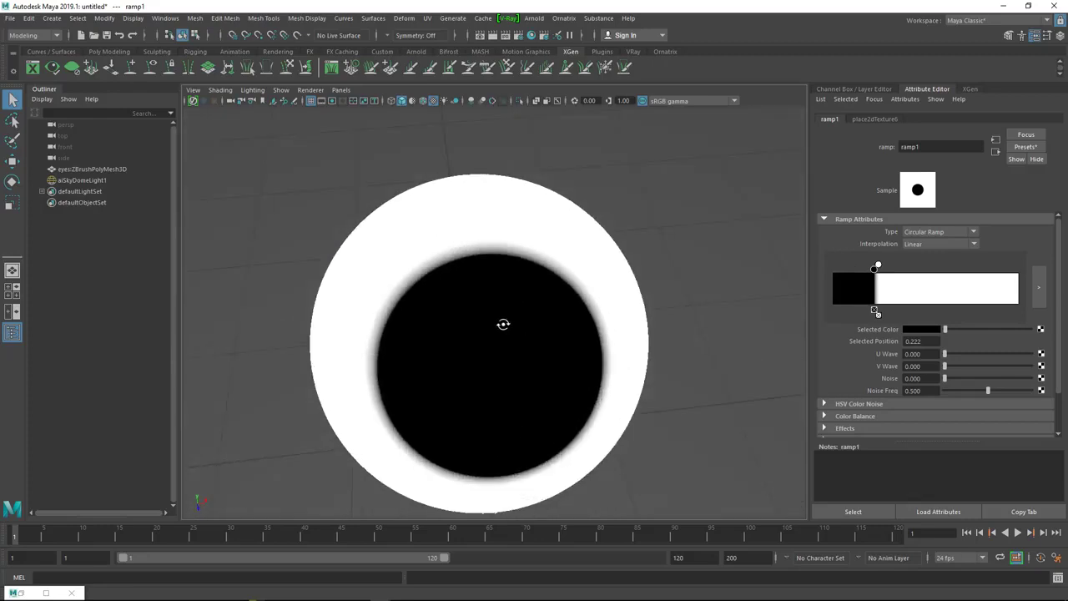
pyautogui.keyDown('alt'); pyautogui.moveTo(501, 324); pyautogui.dragTo(707, 324, button='right'); pyautogui.keyUp('alt')
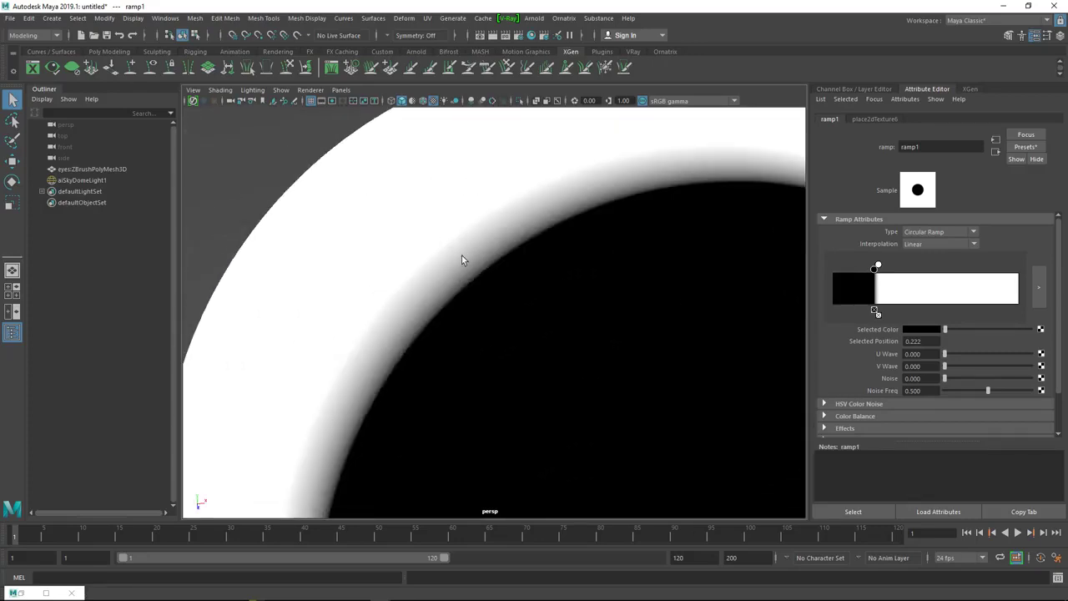
pyautogui.keyDown('alt'); pyautogui.moveTo(523, 361); pyautogui.dragTo(634, 384, button='right'); pyautogui.keyUp('alt')
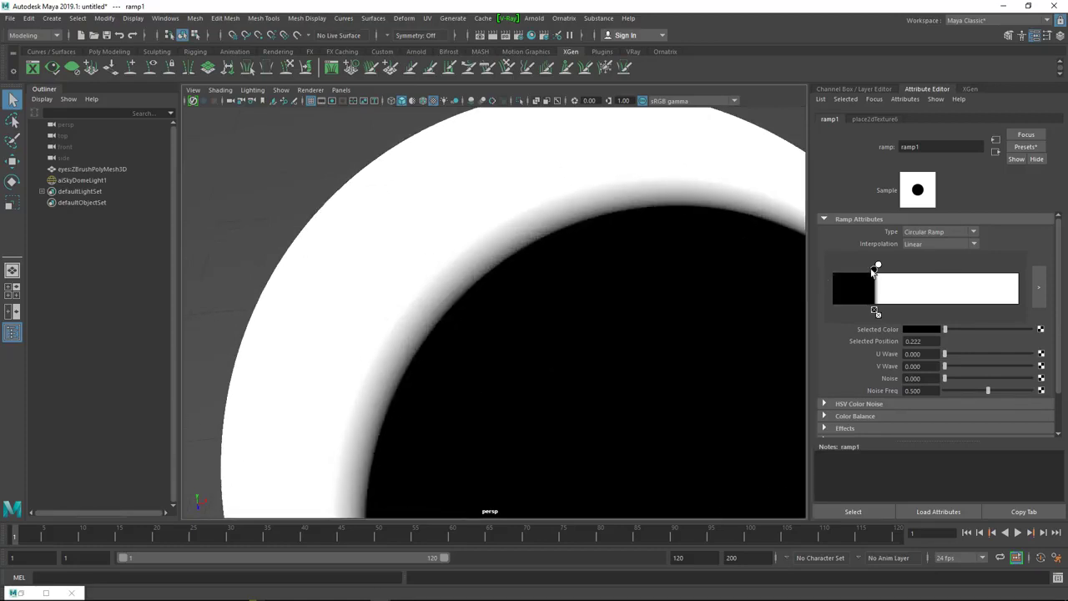
pyautogui.moveTo(874, 270); pyautogui.dragTo(875, 270)
pyautogui.click(1039, 287)
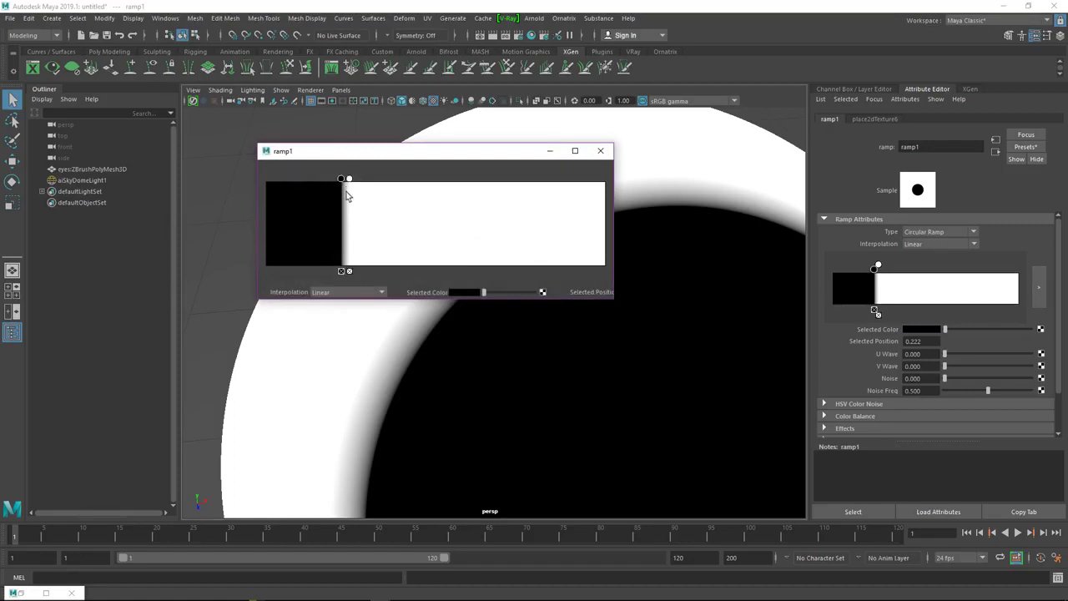
pyautogui.click(599, 152)
pyautogui.scroll(-6, 431, 347)
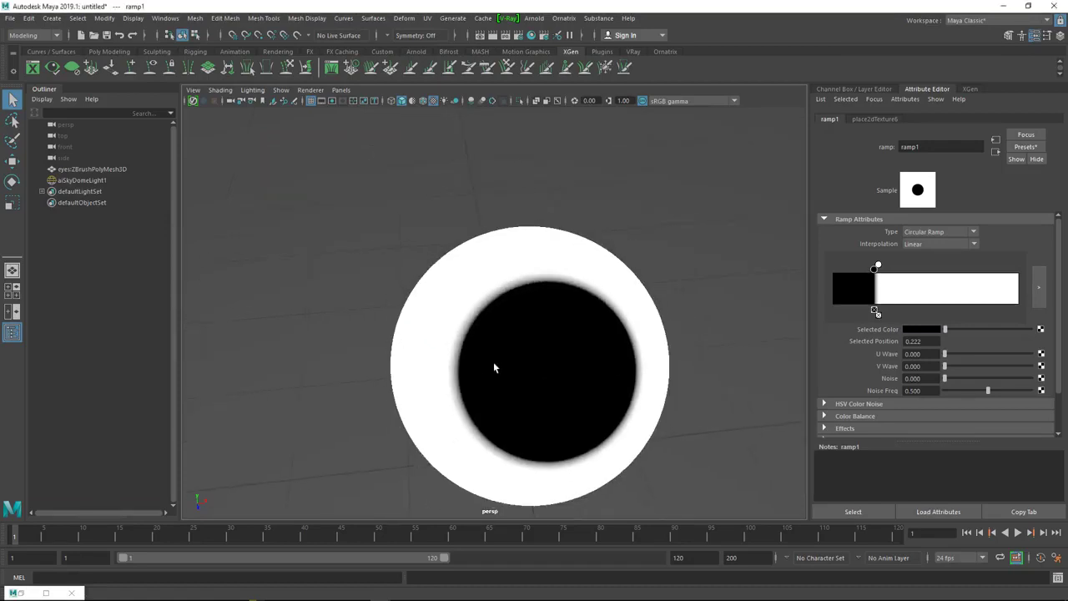
pyautogui.keyDown('alt'); pyautogui.moveTo(495, 364); pyautogui.dragTo(497, 322, button='middle'); pyautogui.keyUp('alt')
pyautogui.keyDown('alt'); pyautogui.moveTo(496, 321); pyautogui.dragTo(610, 316); pyautogui.keyUp('alt')
pyautogui.keyDown('alt'); pyautogui.moveTo(468, 292); pyautogui.dragTo(404, 268); pyautogui.keyUp('alt')
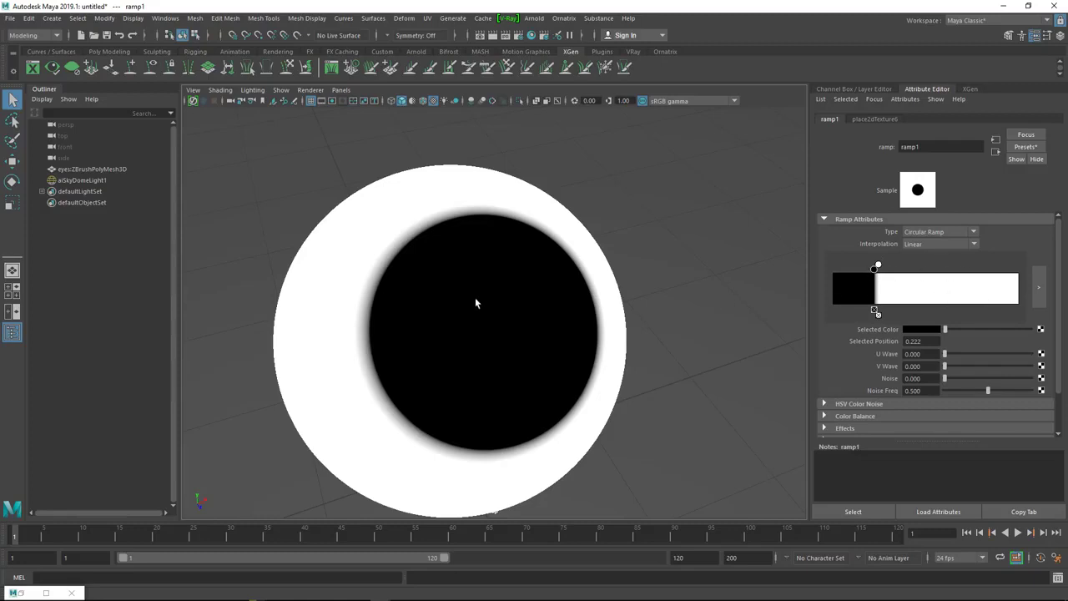
pyautogui.keyDown('alt'); pyautogui.moveTo(475, 303); pyautogui.dragTo(553, 239); pyautogui.keyUp('alt')
# Step: In the Hypershade, move ramp1 and its 2D placement node up beside eye_cornia_color's upper edge and delete the lambert2 material
pyautogui.click(532, 35)
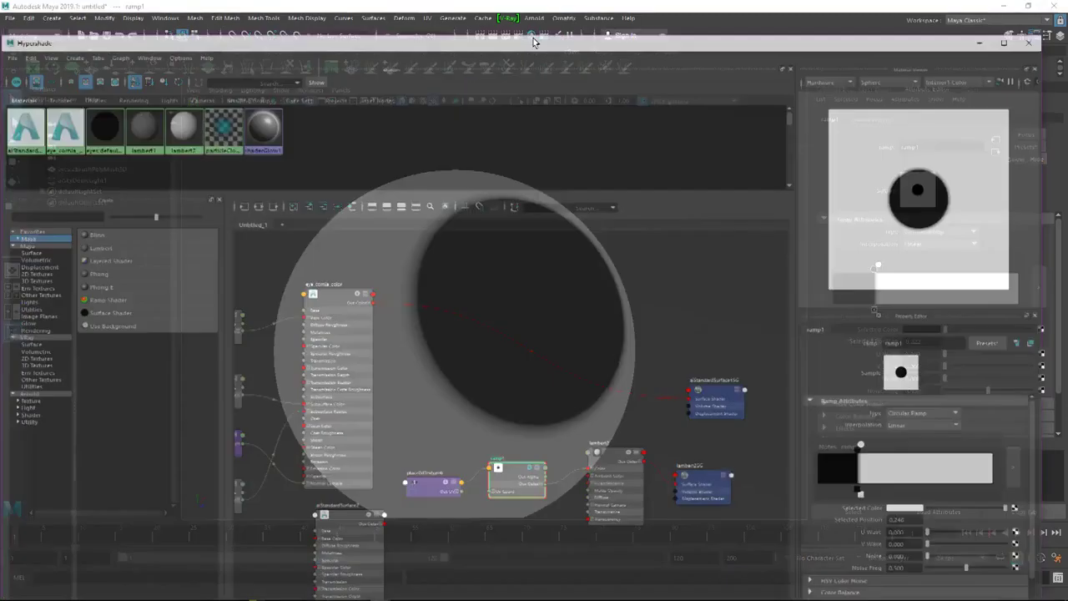
pyautogui.click(618, 415)
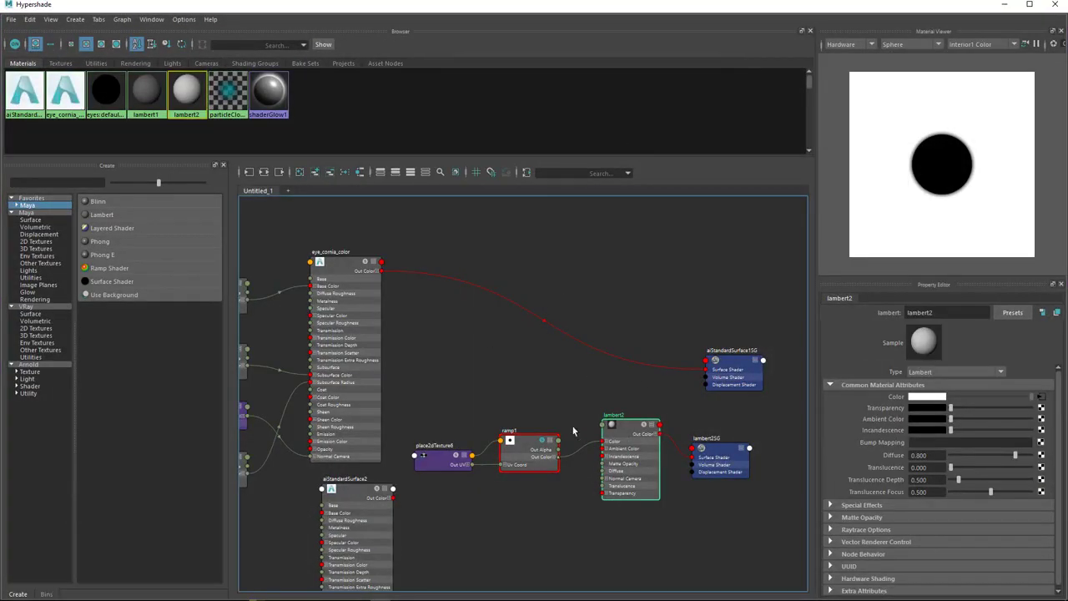
pyautogui.moveTo(462, 458); pyautogui.dragTo(456, 283)
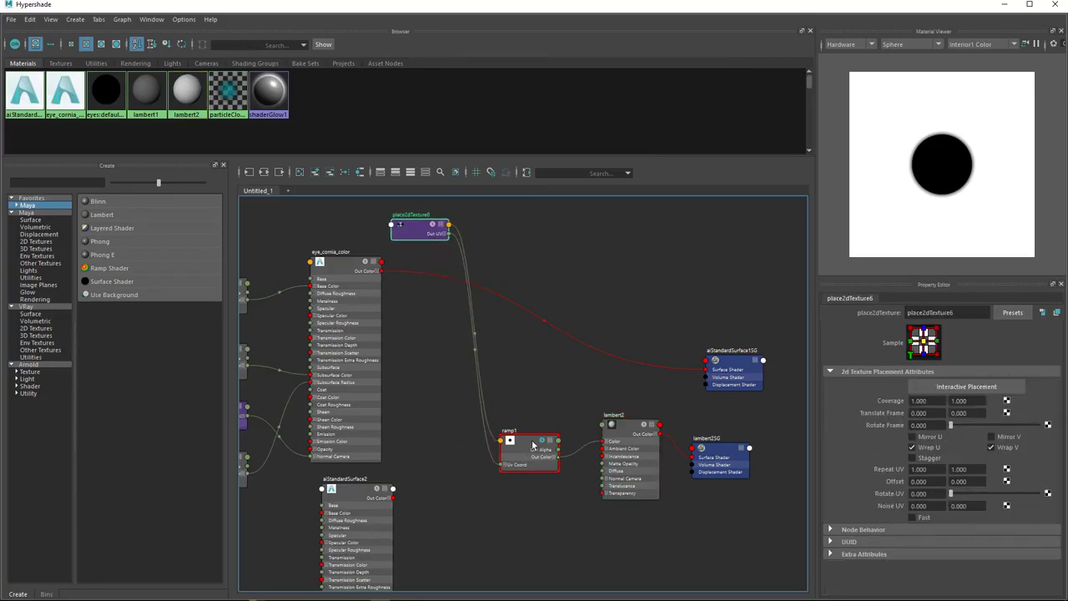
pyautogui.moveTo(533, 445); pyautogui.dragTo(496, 243)
pyautogui.click(622, 448)
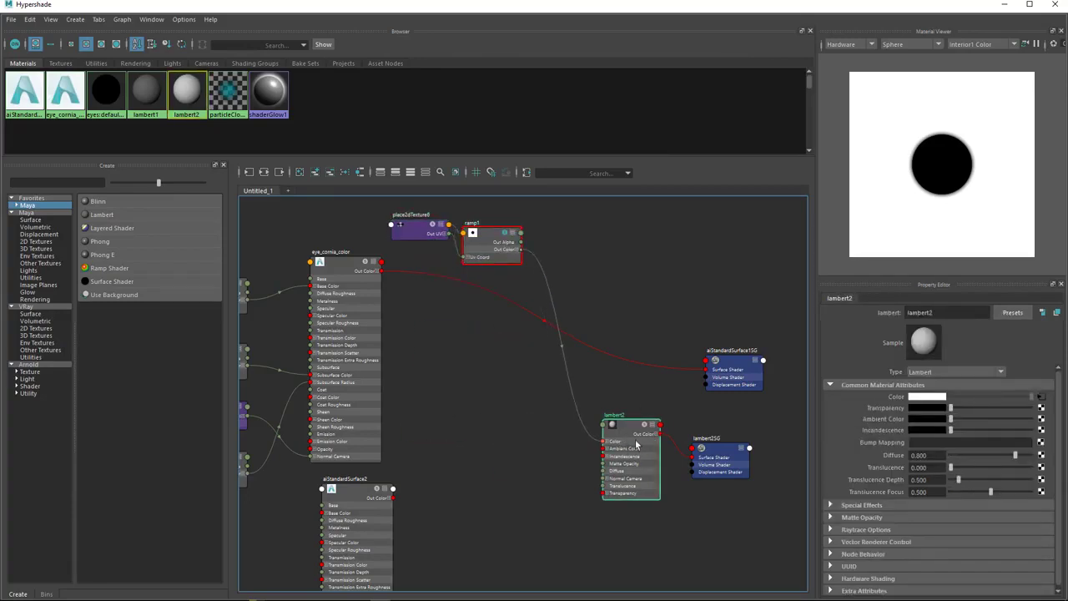
pyautogui.press('Delete')
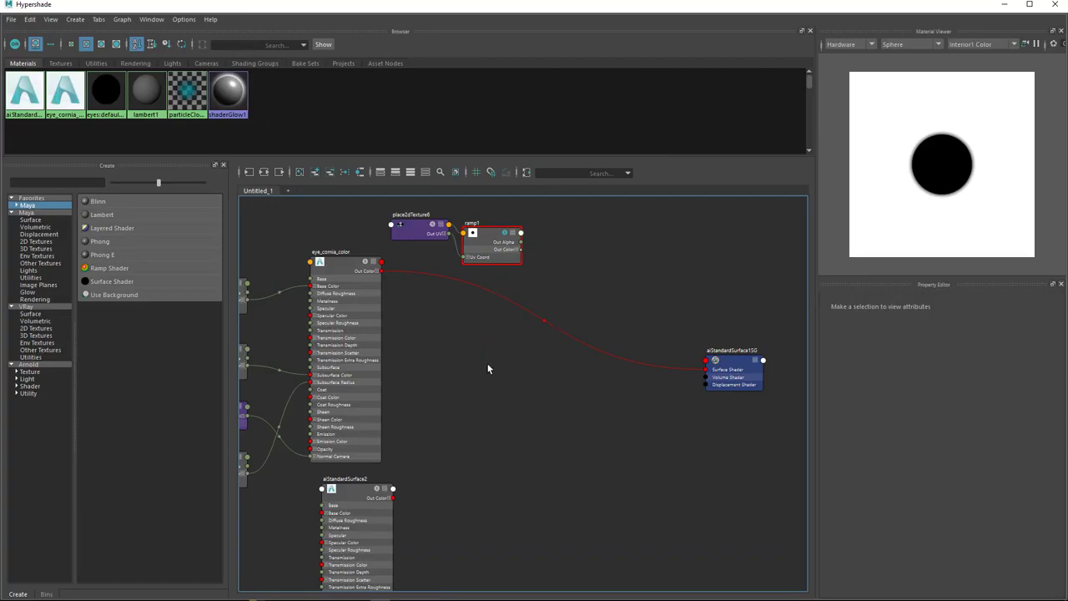
# Step: Search the node graph for "mix" and create an aiMixShader between the materials and aiStandardSurface1SG
pyautogui.press('Tab')
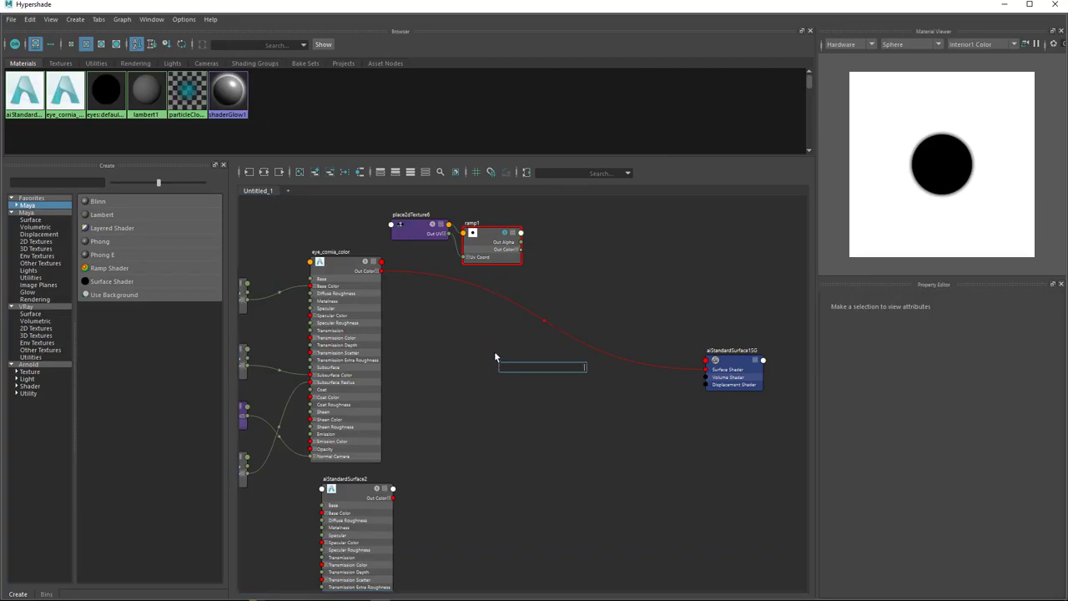
pyautogui.write('mic')
pyautogui.press('BackSpace')
pyautogui.write('x')
pyautogui.click(507, 377)
# Step: Delete the mix shader's own shading group and connect aiMixShader1's Out Color to aiStandardSurface1SG's Surface Shader
pyautogui.moveTo(546, 368); pyautogui.dragTo(594, 375)
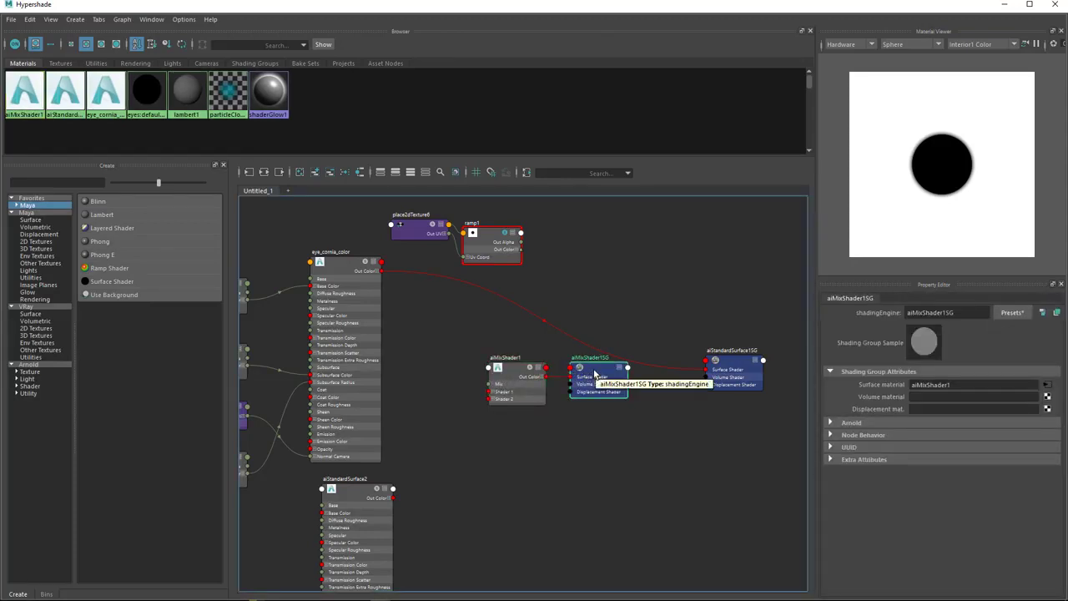
pyautogui.press('Delete')
pyautogui.moveTo(546, 376); pyautogui.dragTo(707, 370)
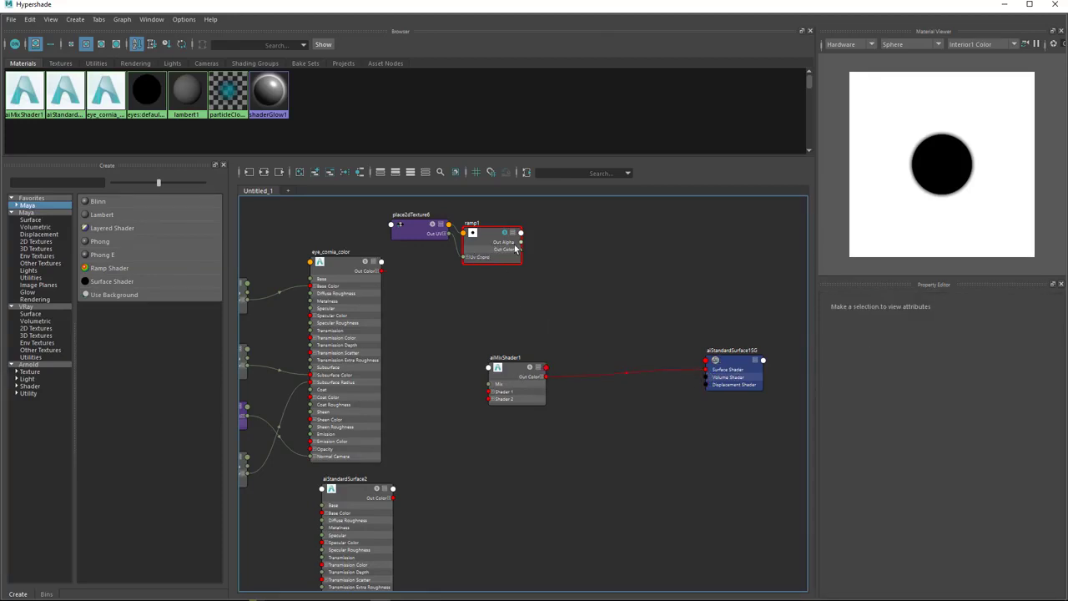
# Step: Move the aiMixShader1 node slightly closer to aiStandardSurface1SG and examine its Mix, Shader 1 and Shader 2 inputs
pyautogui.moveTo(513, 371); pyautogui.dragTo(558, 361)
pyautogui.scroll(3, 548, 361)
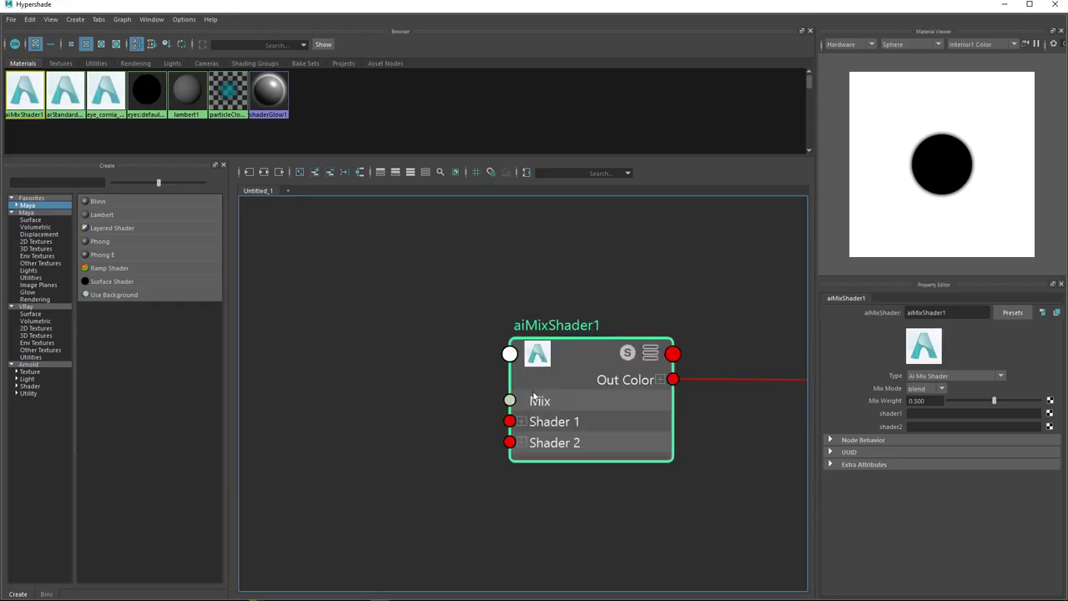
pyautogui.scroll(-1, 536, 395)
pyautogui.keyDown('alt'); pyautogui.moveTo(455, 376); pyautogui.dragTo(544, 436, button='middle'); pyautogui.keyUp('alt')
pyautogui.scroll(-3, 543, 436)
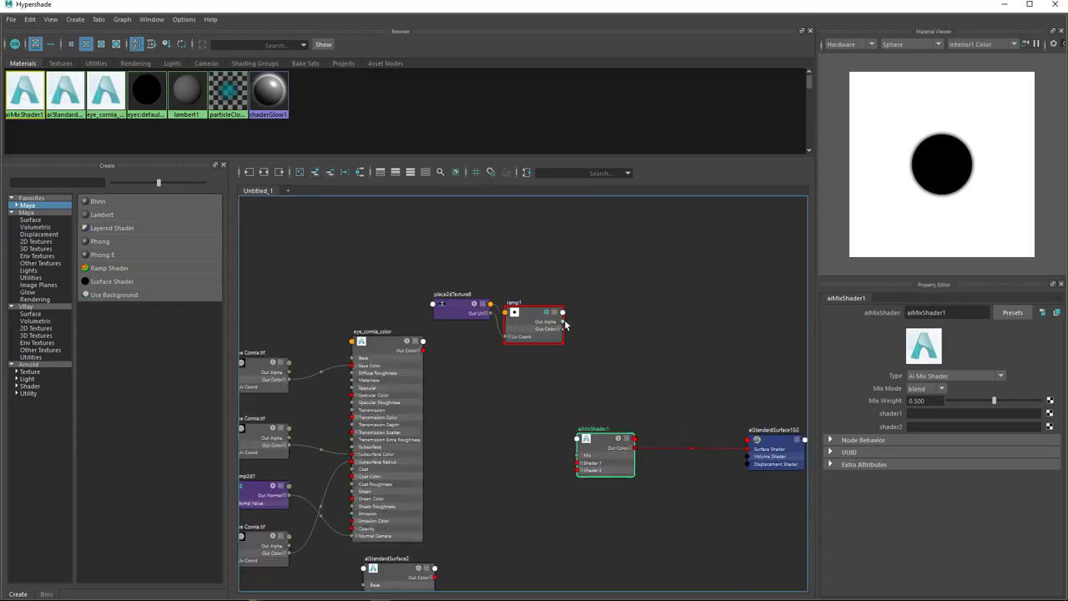
# Step: Connect ramp1's Out Alpha to aiMixShader1's Mix, eye_cornia_color's Out Color to Shader 1 and aiStandardSurface2's Out Color to Shader 2
pyautogui.moveTo(573, 387); pyautogui.dragTo(579, 455)
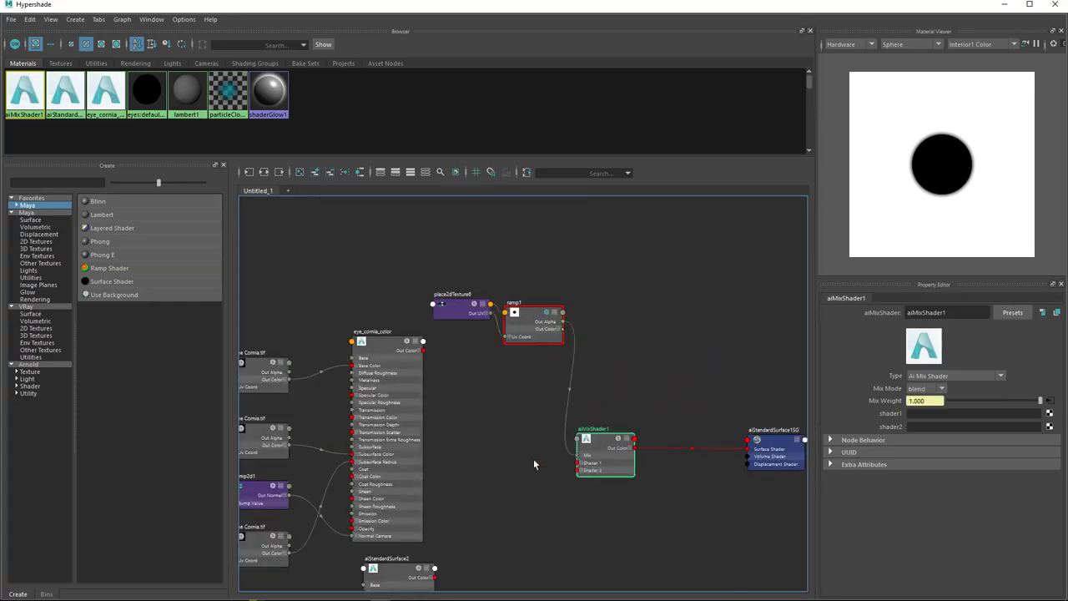
pyautogui.click(409, 351)
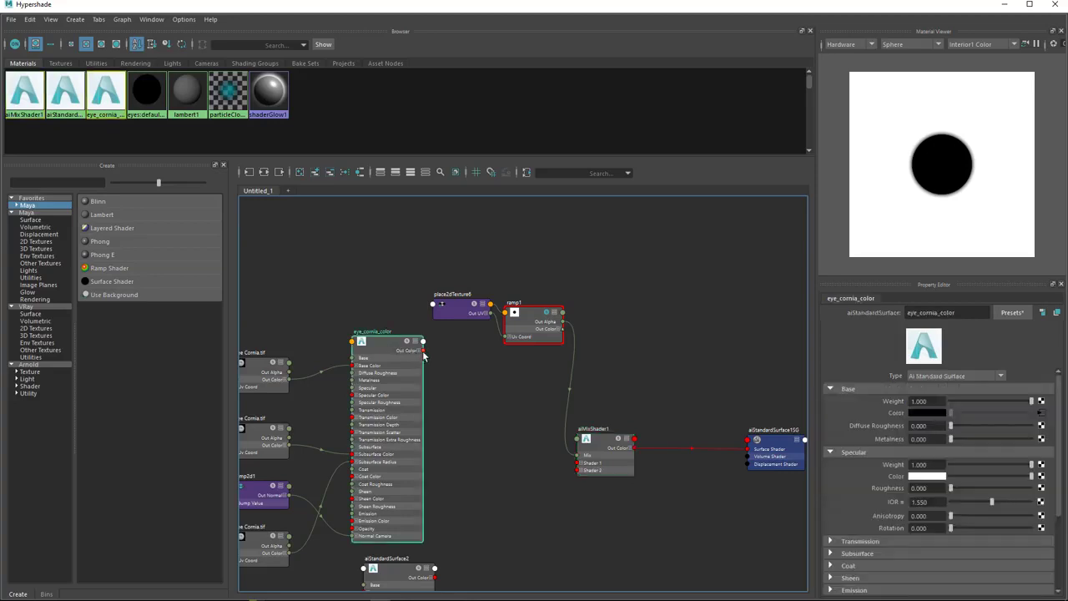
pyautogui.moveTo(424, 351); pyautogui.dragTo(578, 462)
pyautogui.keyDown('alt'); pyautogui.moveTo(432, 566); pyautogui.dragTo(427, 531, button='middle'); pyautogui.keyUp('alt')
pyautogui.moveTo(428, 543); pyautogui.dragTo(574, 434)
pyautogui.scroll(3, 590, 470)
pyautogui.keyDown('alt'); pyautogui.moveTo(591, 477); pyautogui.dragTo(600, 551, button='middle'); pyautogui.keyUp('alt')
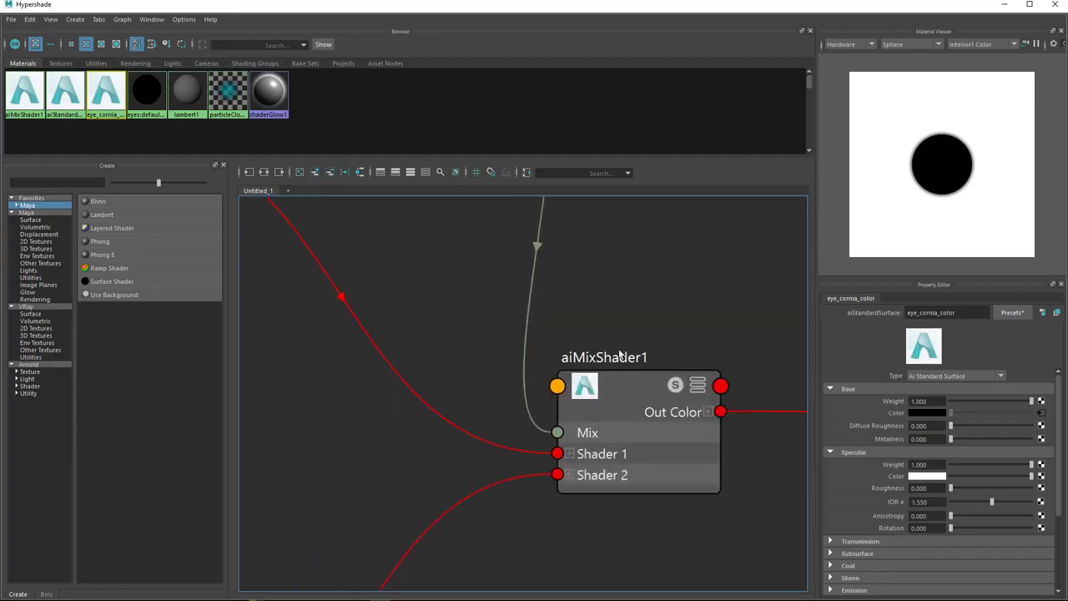
pyautogui.keyDown('alt'); pyautogui.moveTo(528, 433); pyautogui.dragTo(601, 510, button='middle'); pyautogui.keyUp('alt')
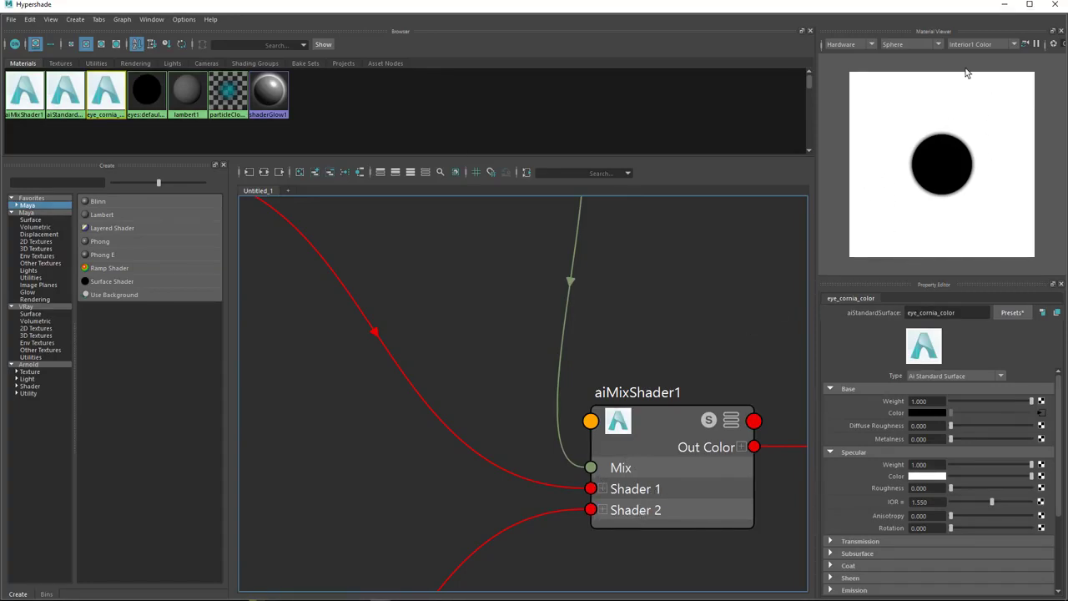
pyautogui.keyDown('alt'); pyautogui.moveTo(660, 280); pyautogui.dragTo(504, 332, button='middle'); pyautogui.keyUp('alt')
pyautogui.keyDown('alt'); pyautogui.moveTo(504, 332); pyautogui.dragTo(359, 275, button='right'); pyautogui.keyUp('alt')
# Step: Put the Hypershade away and assign the existing eye_cornia_color material to the eyeball mesh
pyautogui.click(1005, 5)
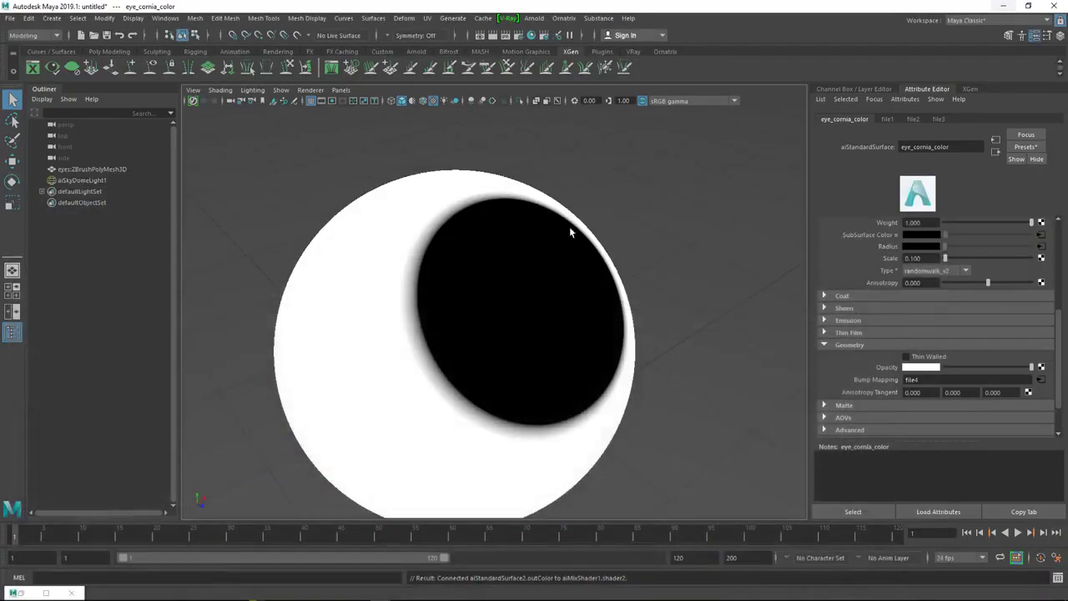
pyautogui.keyDown('alt'); pyautogui.moveTo(583, 285); pyautogui.dragTo(542, 312); pyautogui.keyUp('alt')
pyautogui.keyDown('alt'); pyautogui.moveTo(542, 312); pyautogui.dragTo(510, 555, button='right'); pyautogui.keyUp('alt')
pyautogui.click(409, 265)
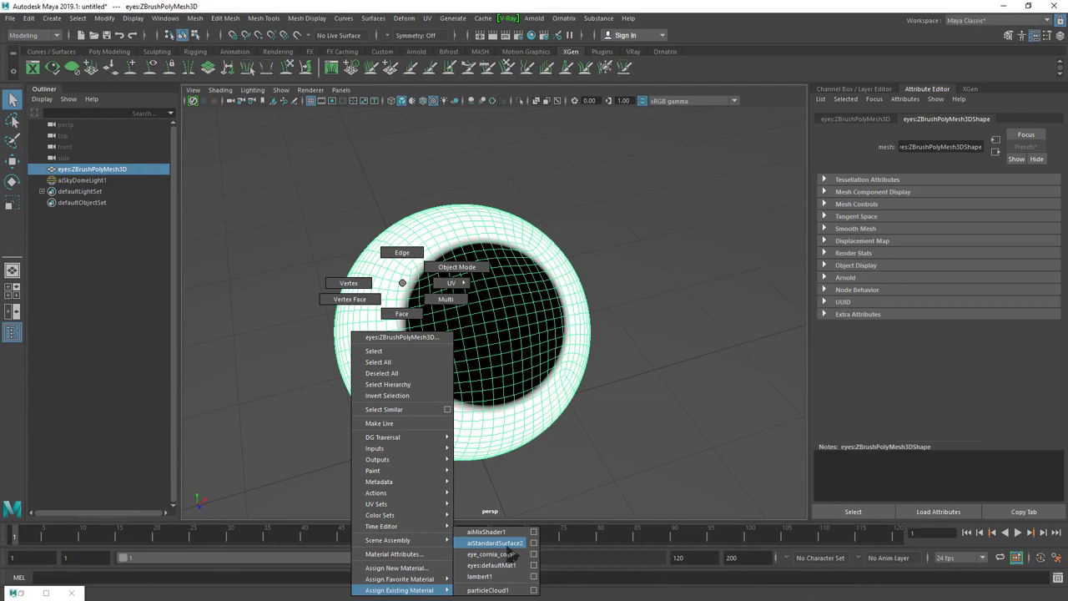
pyautogui.moveTo(509, 557); pyautogui.dragTo(512, 559, button='right')
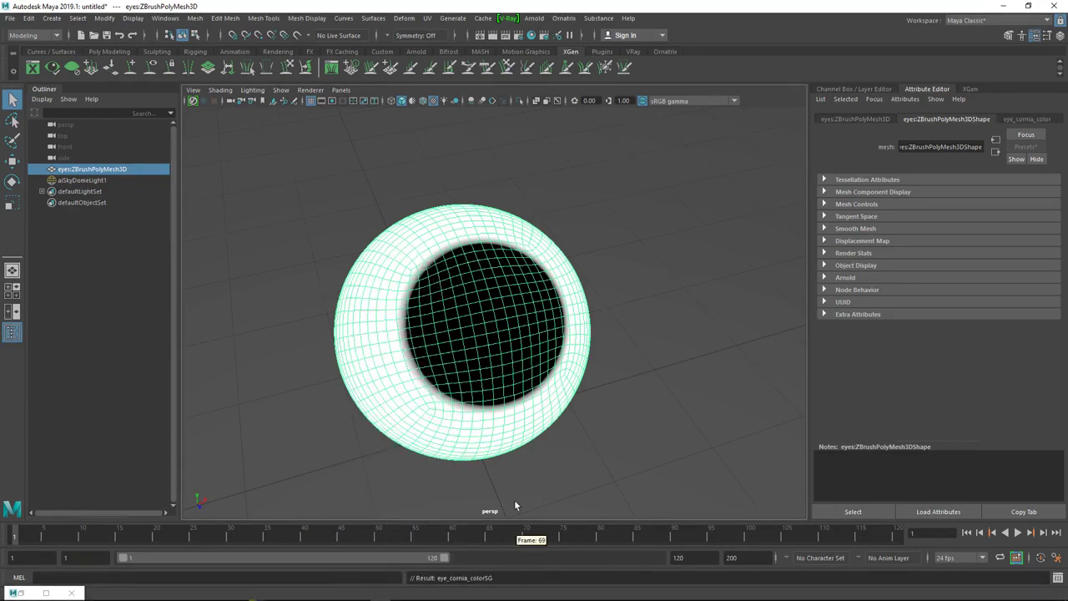
# Step: Reopen the Hypershade and delete the eye_cornia_colorSG shading group
pyautogui.click(540, 36)
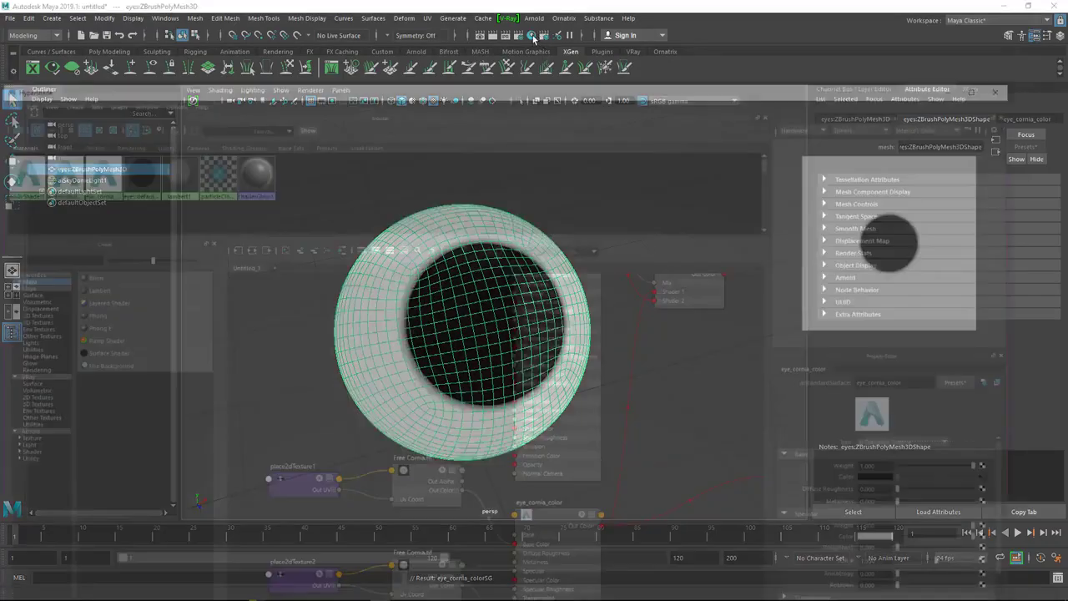
pyautogui.keyDown('alt'); pyautogui.moveTo(597, 372); pyautogui.dragTo(554, 483, button='middle'); pyautogui.keyUp('alt')
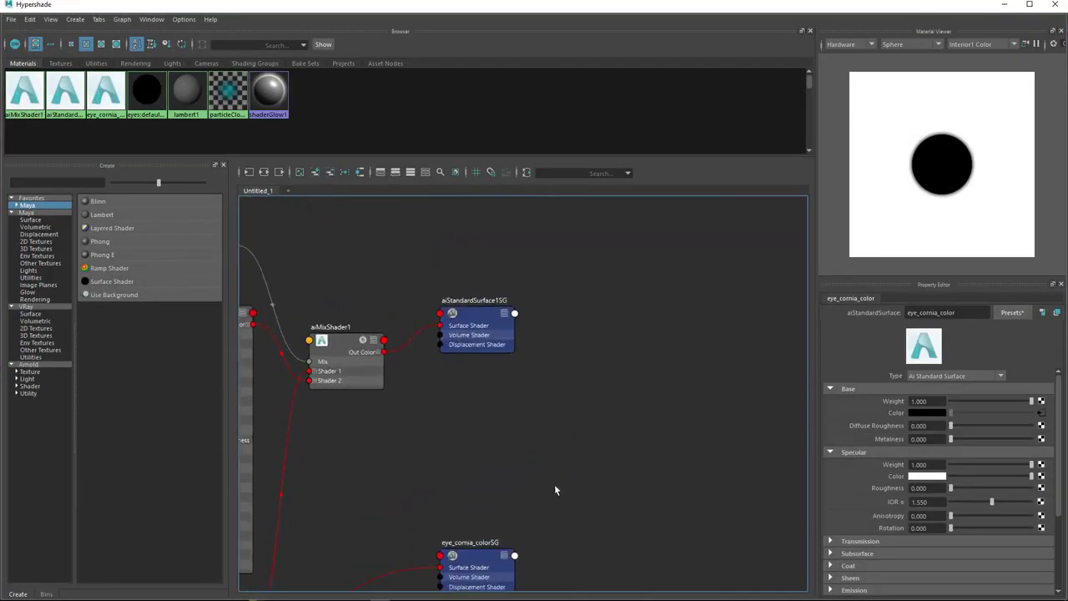
pyautogui.keyDown('alt'); pyautogui.moveTo(548, 447); pyautogui.dragTo(611, 382, button='middle'); pyautogui.keyUp('alt')
pyautogui.click(546, 272)
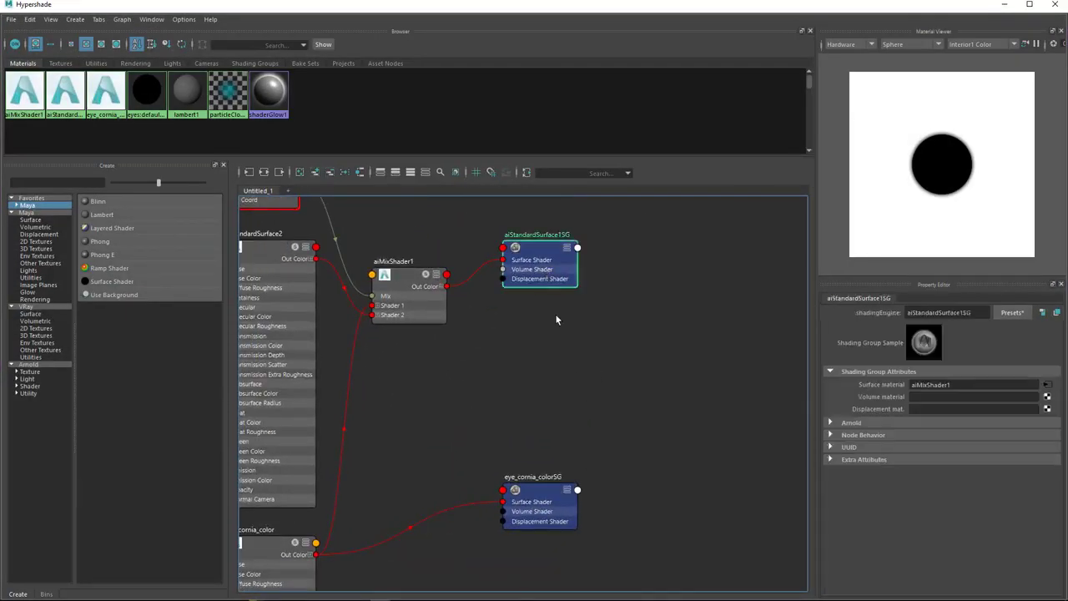
pyautogui.keyDown('alt'); pyautogui.moveTo(625, 424); pyautogui.dragTo(637, 425, button='middle'); pyautogui.keyUp('alt')
pyautogui.click(559, 500)
pyautogui.moveTo(558, 499); pyautogui.dragTo(594, 482)
pyautogui.press('Delete')
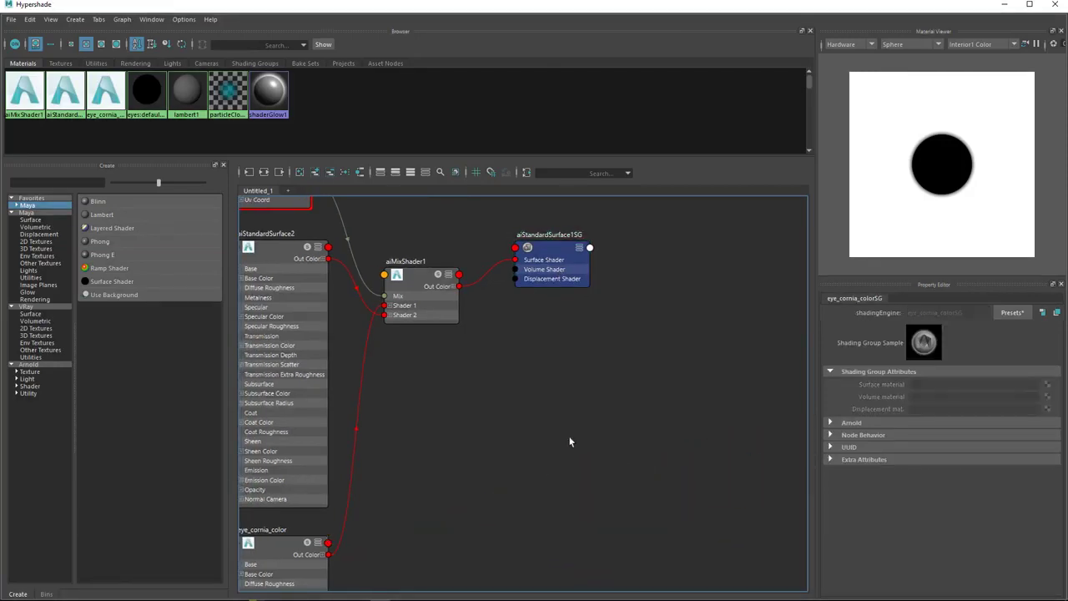
# Step: Rename the aiStandardSurface1SG shading group fed by the mix shader as final
pyautogui.keyDown('alt'); pyautogui.moveTo(520, 392); pyautogui.dragTo(530, 490, button='middle'); pyautogui.keyUp('alt')
pyautogui.click(572, 364)
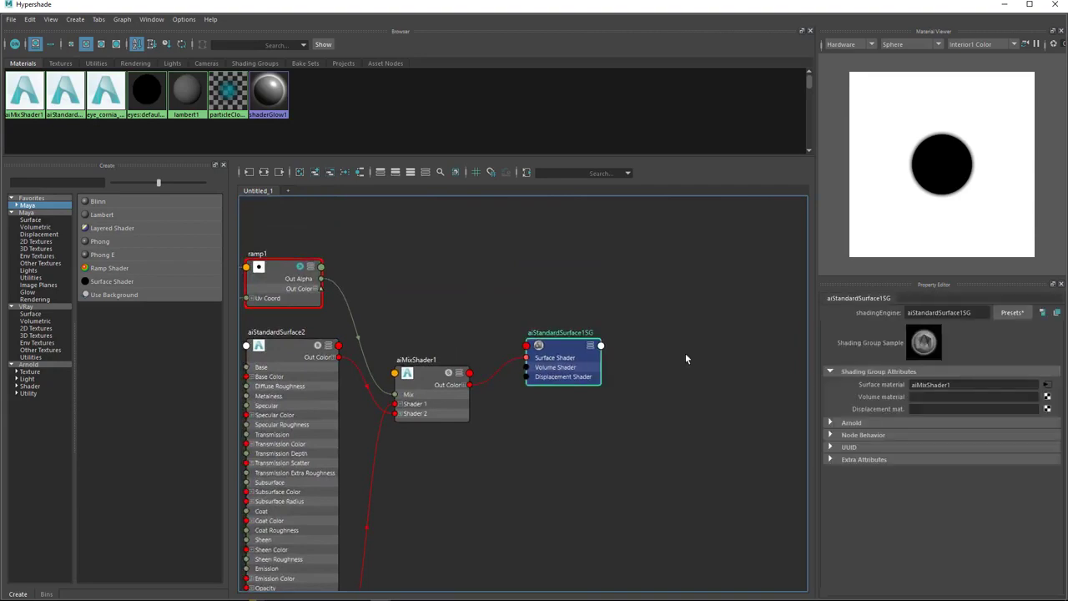
pyautogui.moveTo(976, 312); pyautogui.dragTo(821, 311)
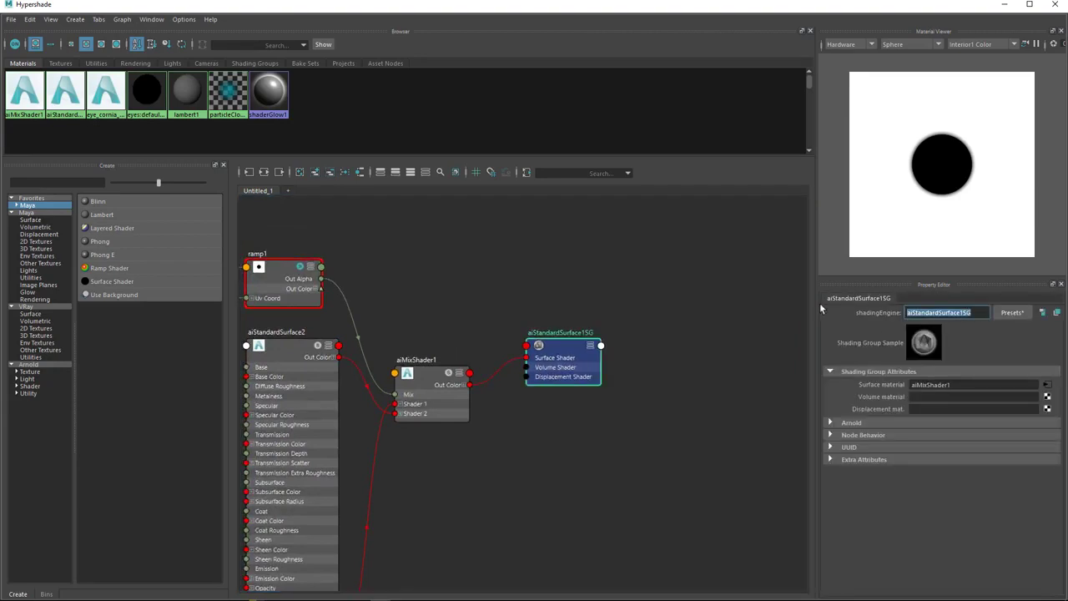
pyautogui.write('Final')
pyautogui.press('Return')
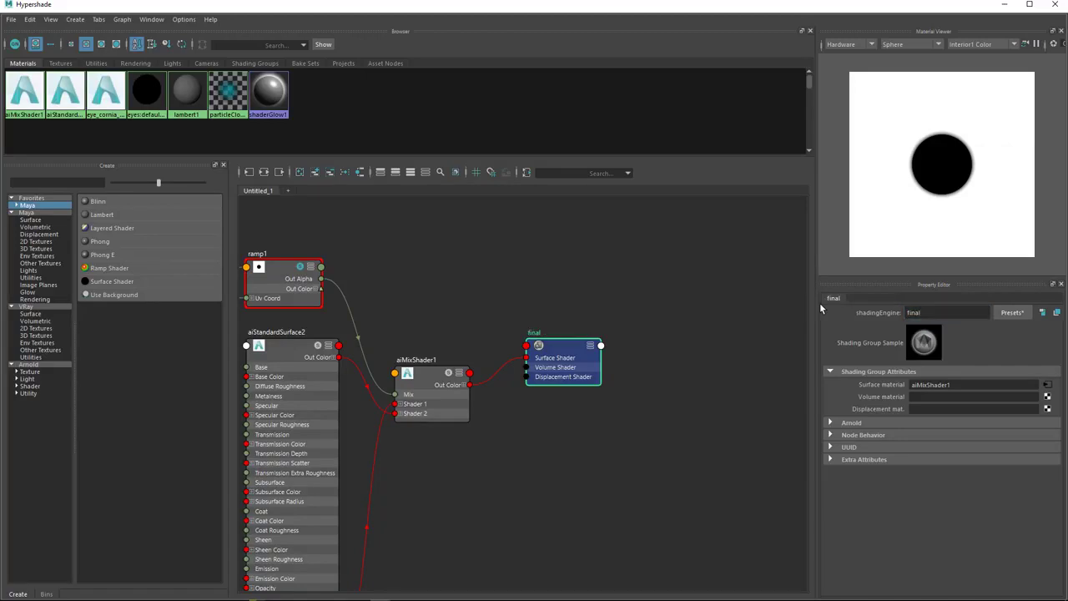
# Step: Minimize the Hypershade and assign the existing aiMixShader1 material to the eyeball mesh
pyautogui.click(1003, 5)
pyautogui.click(408, 272)
pyautogui.moveTo(486, 284)
pyautogui.mouseDown(button='right')
pyautogui.moveTo(488, 563)
pyautogui.moveTo(582, 578)
pyautogui.moveTo(576, 532)
pyautogui.mouseUp(button='right')
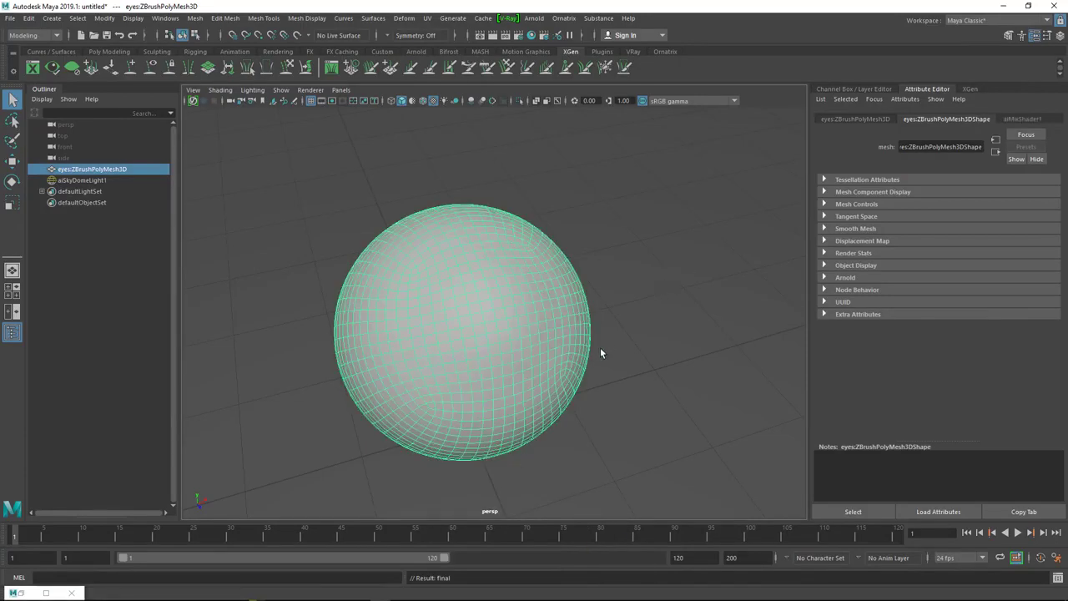
# Step: Render the eyeball with Arnold and inspect how the two mixed materials are distributed over it
pyautogui.moveTo(534, 209)
pyautogui.keyDown('alt'); pyautogui.mouseDown()
pyautogui.moveTo(634, 184)
pyautogui.moveTo(540, 224)
pyautogui.mouseUp(); pyautogui.keyUp('alt')
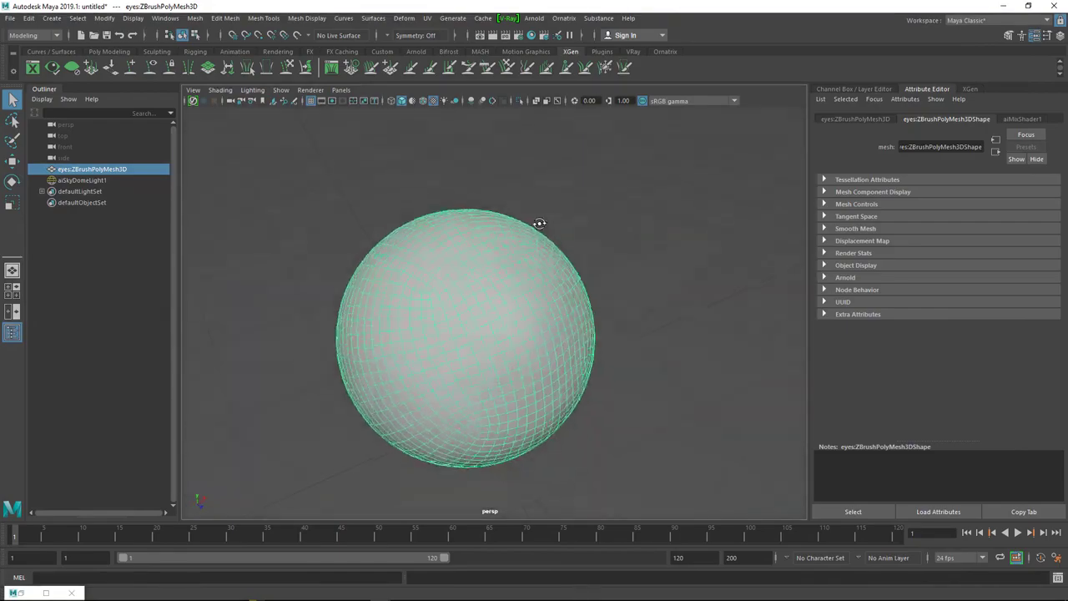
pyautogui.click(505, 36)
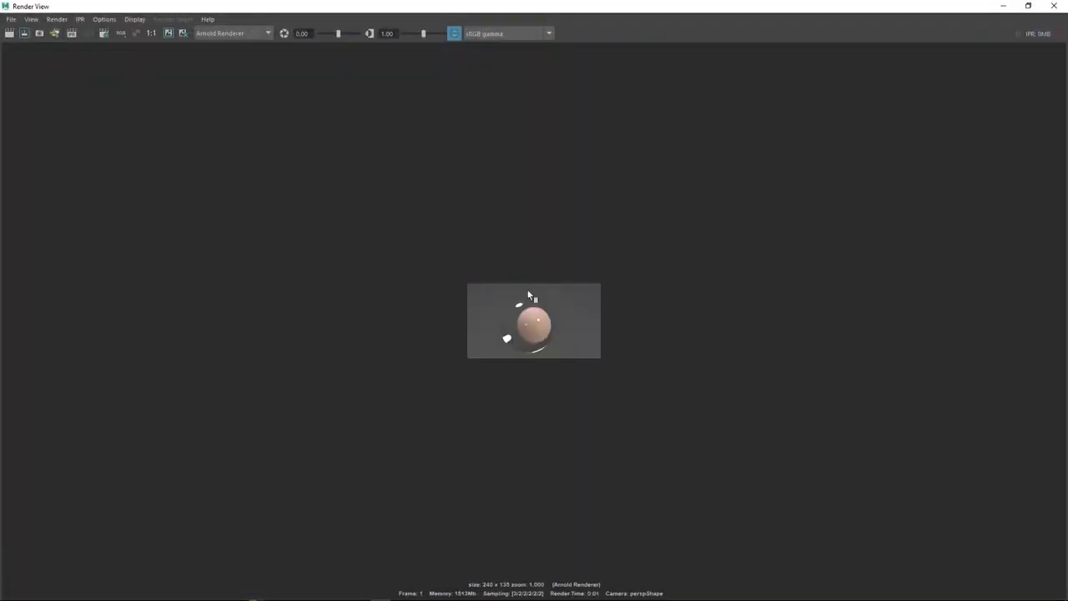
pyautogui.scroll(5, 534, 297)
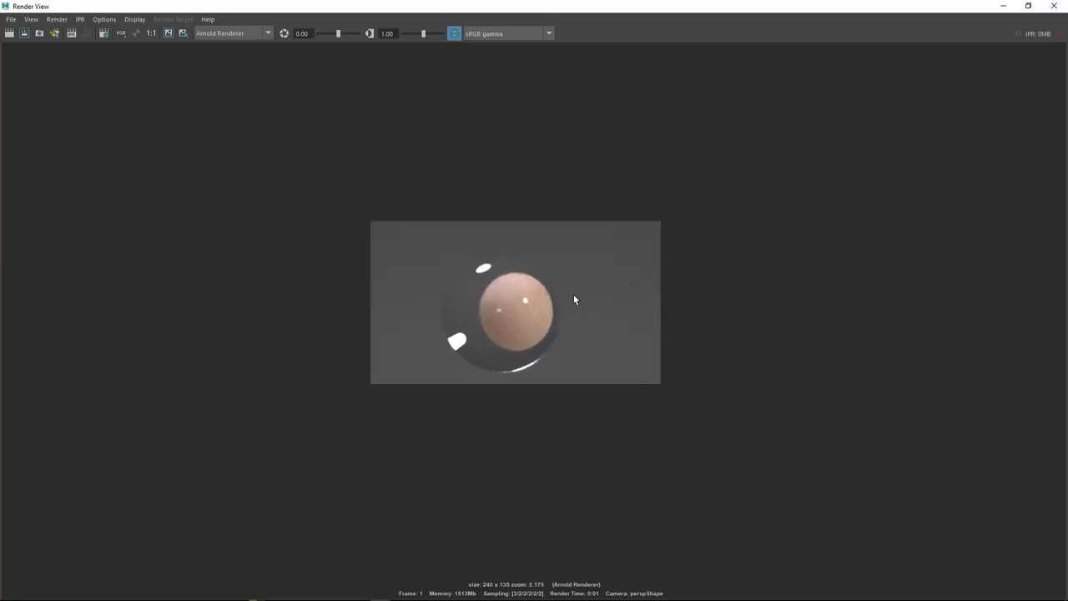
pyautogui.click(1060, 5)
# Step: Swap the mix inputs in the Hypershade, feeding aiStandardSurface2 into Shader 1 and eye_cornia_color into Shader 2 of aiMixShader1
pyautogui.click(531, 35)
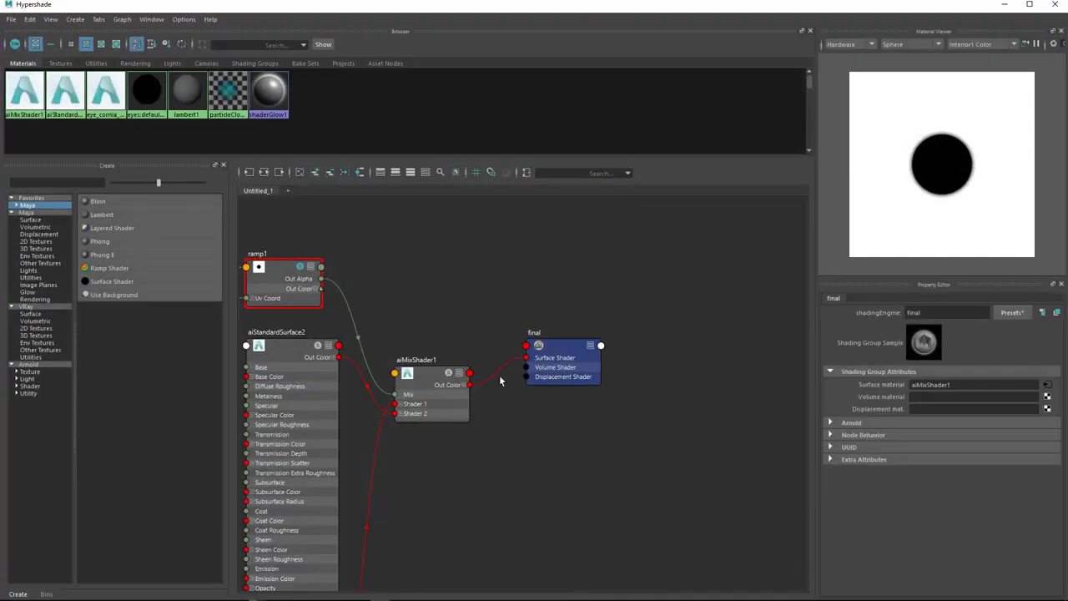
pyautogui.keyDown('alt'); pyautogui.moveTo(426, 451); pyautogui.dragTo(526, 438, button='middle'); pyautogui.keyUp('alt')
pyautogui.moveTo(514, 397)
pyautogui.mouseDown()
pyautogui.moveTo(555, 410)
pyautogui.moveTo(325, 314)
pyautogui.moveTo(429, 367)
pyautogui.moveTo(417, 338)
pyautogui.moveTo(434, 346)
pyautogui.moveTo(537, 420)
pyautogui.moveTo(522, 427)
pyautogui.mouseUp()
pyautogui.keyDown('alt'); pyautogui.moveTo(594, 425); pyautogui.dragTo(650, 319, button='middle'); pyautogui.keyUp('alt')
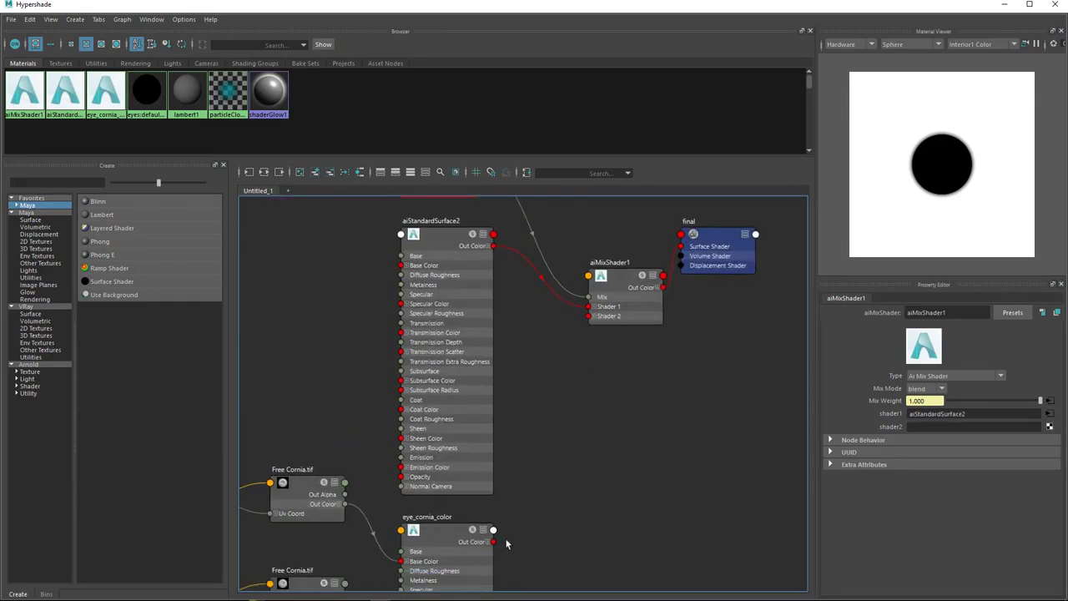
pyautogui.moveTo(493, 546); pyautogui.dragTo(589, 315)
# Step: Rename the aiStandardSurface2 material as glass
pyautogui.keyDown('alt'); pyautogui.moveTo(565, 353); pyautogui.dragTo(571, 401, button='middle'); pyautogui.keyUp('alt')
pyautogui.moveTo(981, 314); pyautogui.dragTo(817, 301)
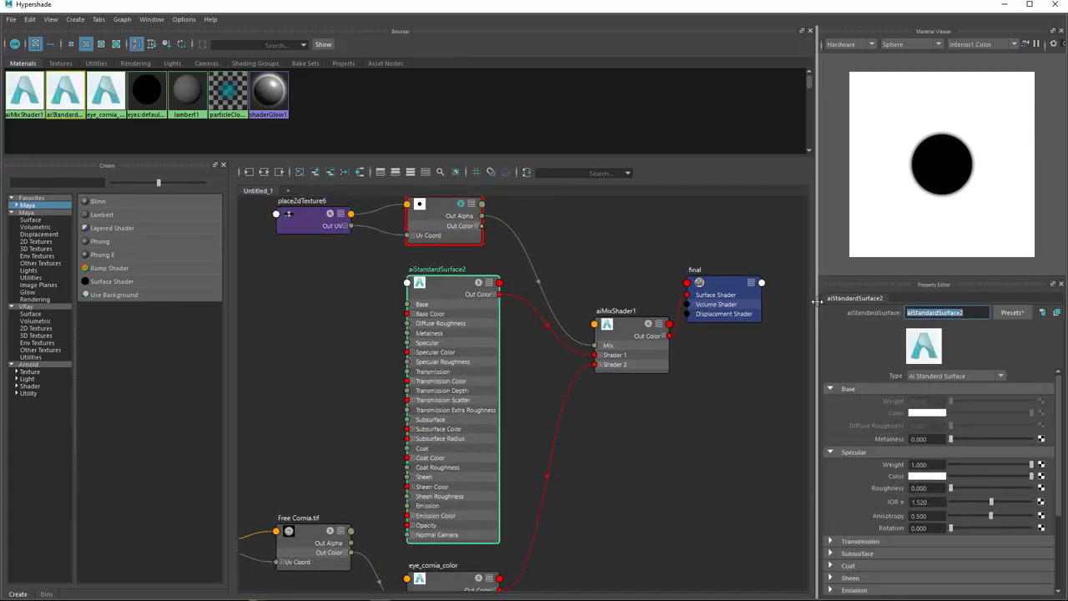
pyautogui.press('BackSpace')
pyautogui.write('ss')
pyautogui.press('Return')
pyautogui.keyDown('alt'); pyautogui.moveTo(693, 419); pyautogui.dragTo(677, 448, button='middle'); pyautogui.keyUp('alt')
pyautogui.keyDown('alt'); pyautogui.moveTo(757, 399); pyautogui.dragTo(670, 409, button='middle'); pyautogui.keyUp('alt')
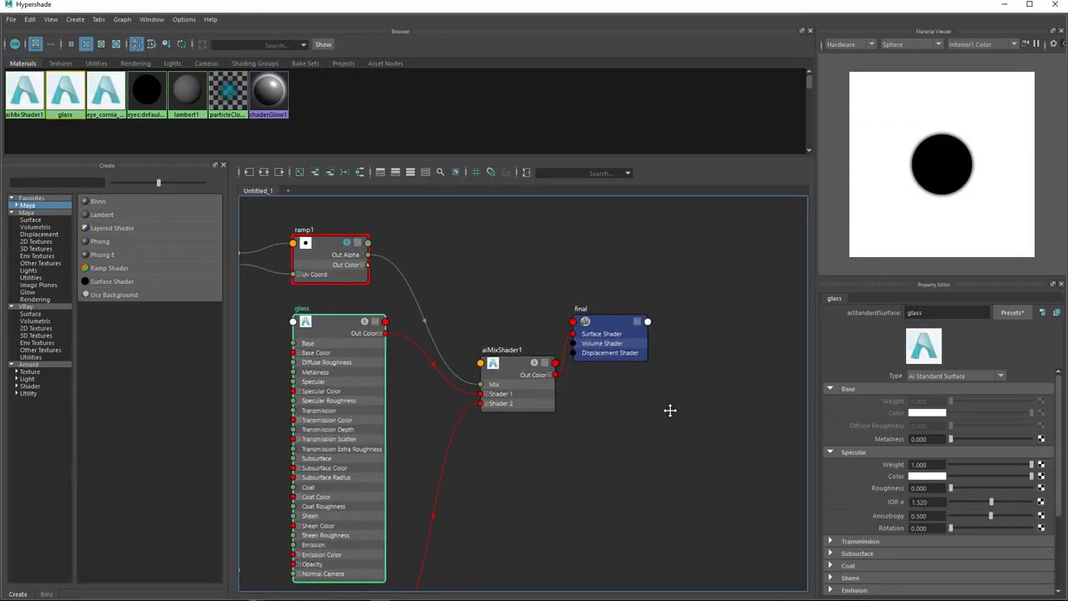
# Step: Render the eyeball again from the viewport and inspect the enlarged image in the Render View
pyautogui.click(1004, 7)
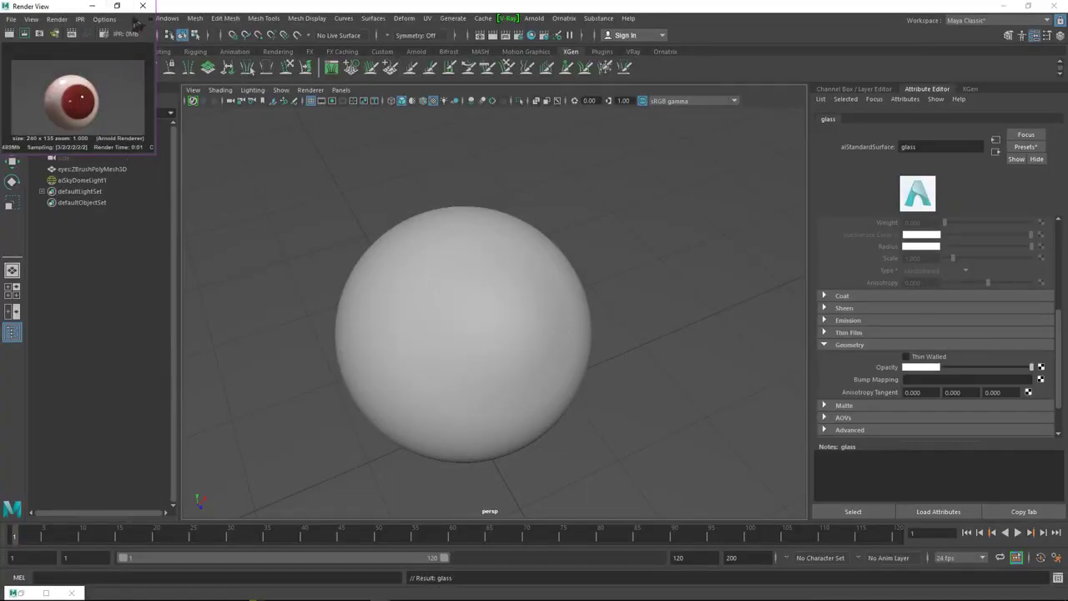
pyautogui.click(117, 6)
pyautogui.scroll(3, 534, 317)
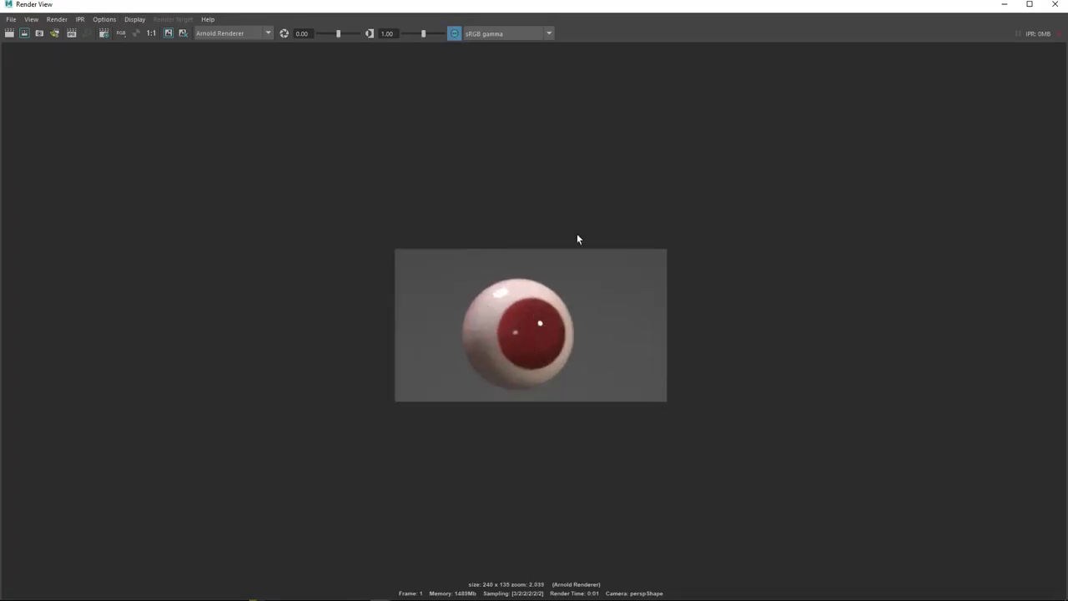
pyautogui.click(1055, 4)
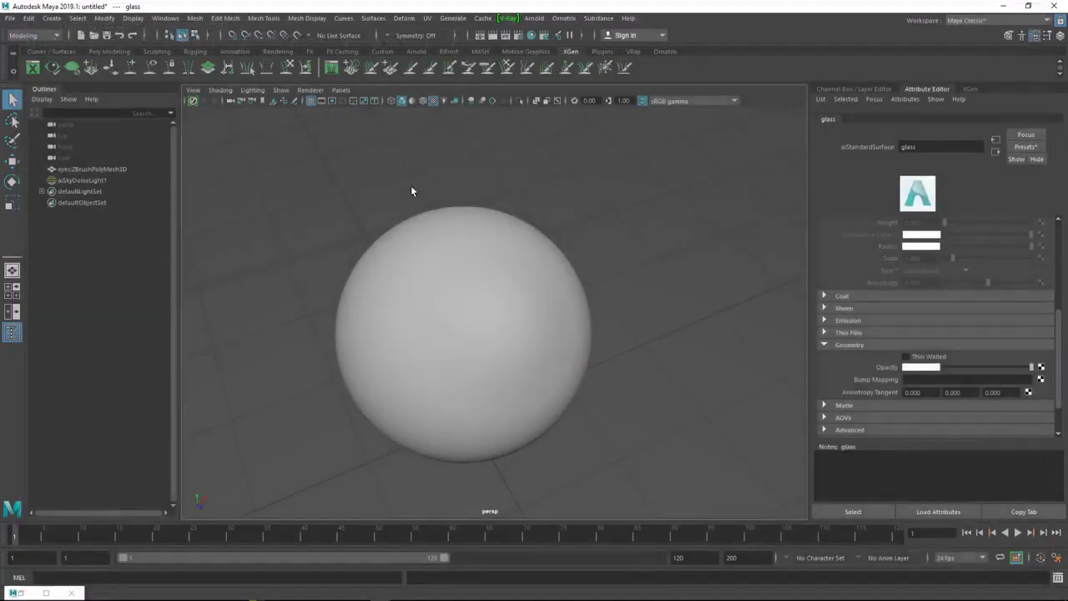
# Step: Set the Render View's test resolution to 75% Settings (720x405) and close the Render View
pyautogui.click(481, 35)
pyautogui.click(104, 18)
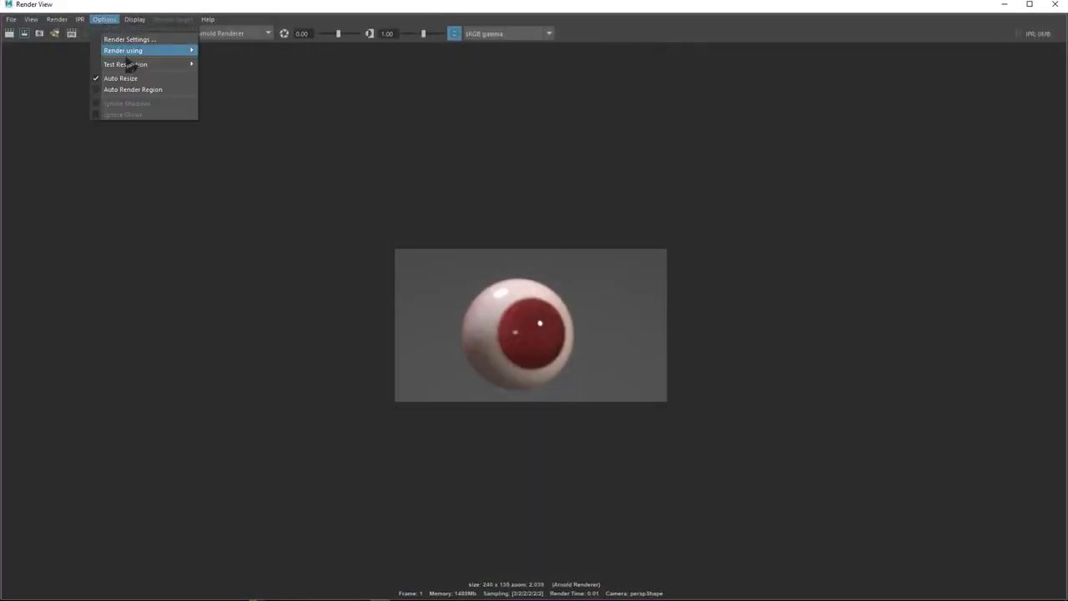
pyautogui.moveTo(136, 64)
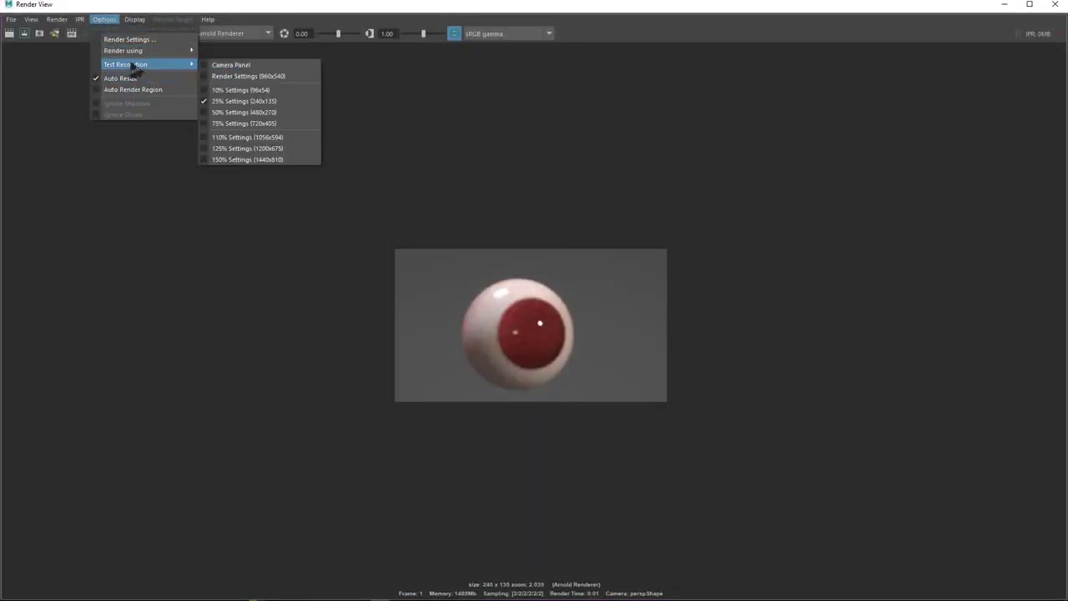
pyautogui.click(241, 124)
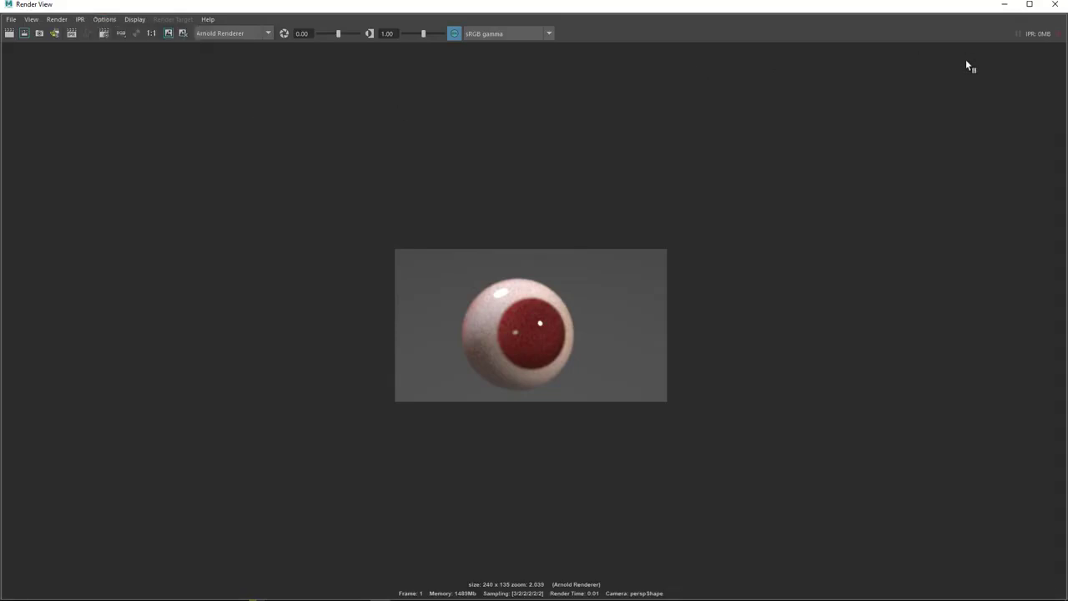
pyautogui.click(1056, 5)
# Step: Select the eyeball mesh and rotate it so that its cornea bulge points straight up
pyautogui.scroll(2, 623, 319)
pyautogui.keyDown('alt'); pyautogui.moveTo(664, 307); pyautogui.dragTo(741, 280, button='middle'); pyautogui.keyUp('alt')
pyautogui.keyDown('alt'); pyautogui.moveTo(742, 279); pyautogui.dragTo(660, 321); pyautogui.keyUp('alt')
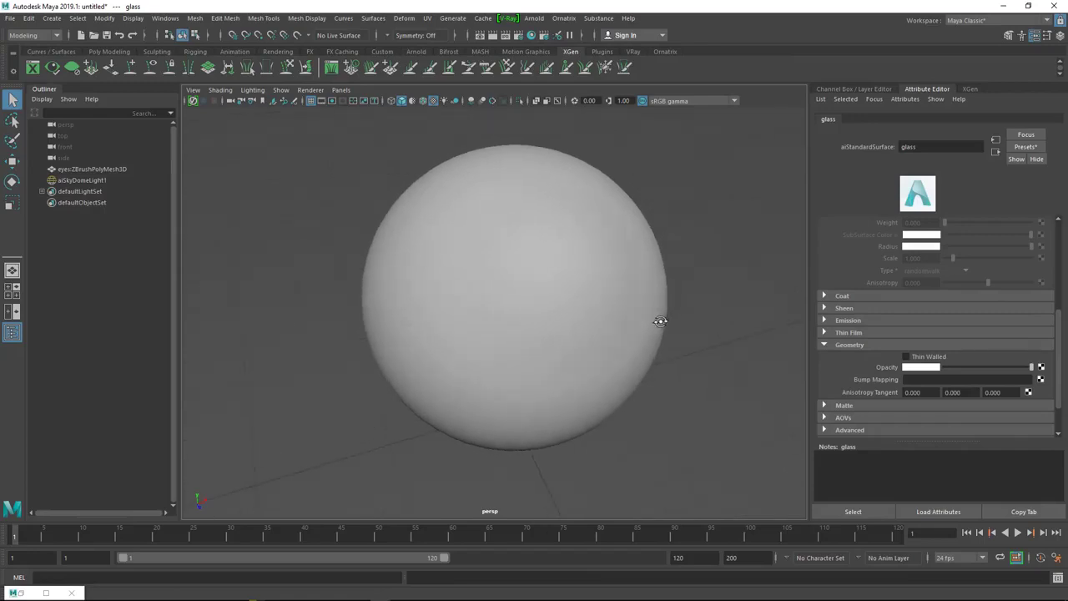
pyautogui.keyDown('alt'); pyautogui.moveTo(660, 321); pyautogui.dragTo(617, 325, button='right'); pyautogui.keyUp('alt')
pyautogui.keyDown('alt'); pyautogui.moveTo(617, 325); pyautogui.dragTo(611, 339, button='middle'); pyautogui.keyUp('alt')
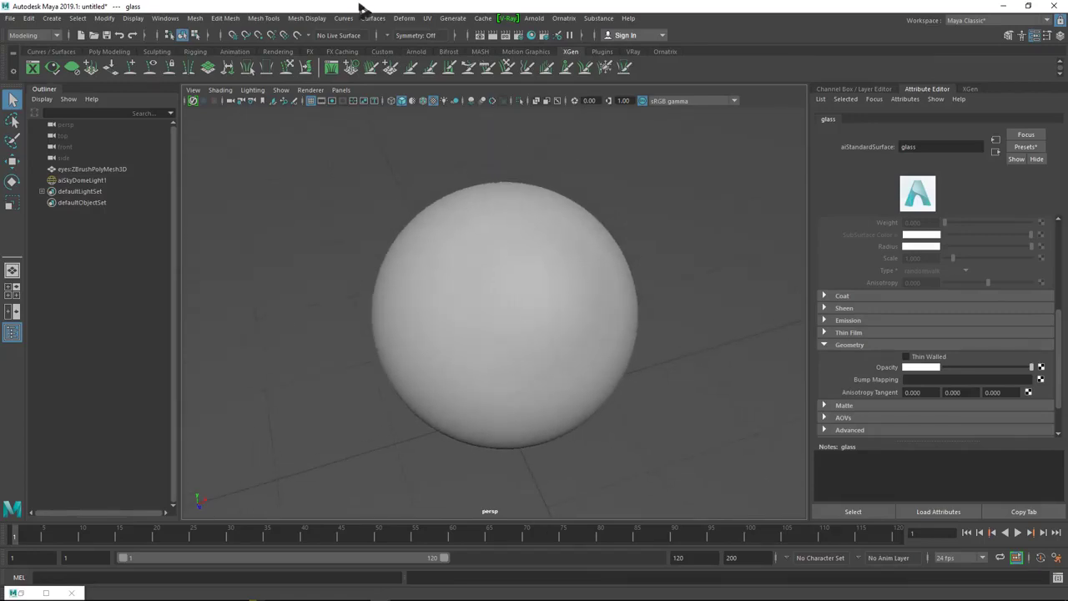
pyautogui.keyDown('alt'); pyautogui.moveTo(658, 219); pyautogui.dragTo(694, 198); pyautogui.keyUp('alt')
pyautogui.click(531, 275)
pyautogui.press('e')
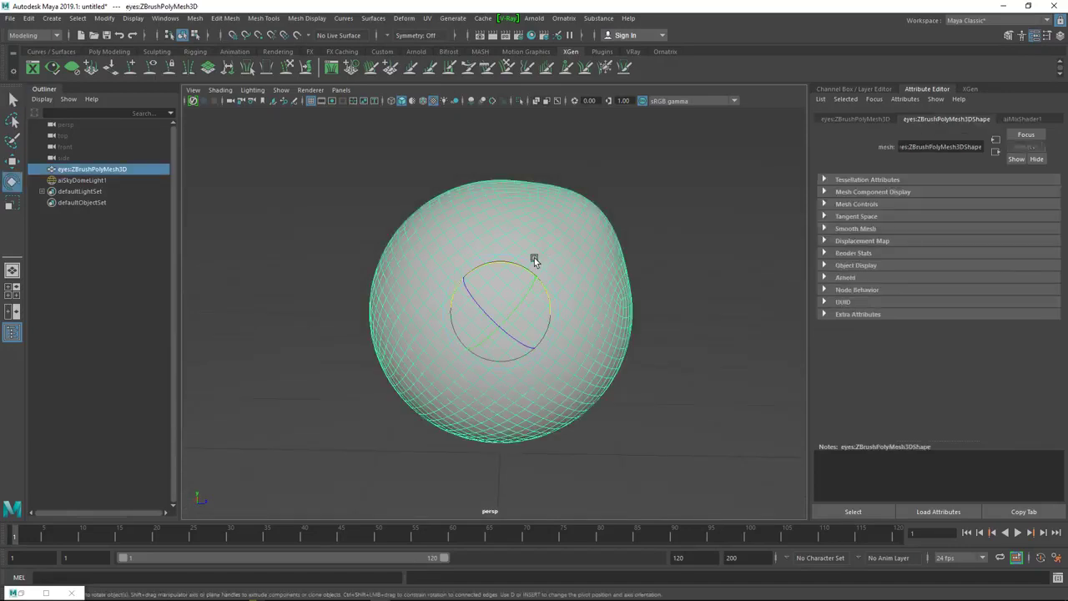
pyautogui.moveTo(528, 274); pyautogui.dragTo(492, 264)
pyautogui.keyDown('alt'); pyautogui.moveTo(541, 213); pyautogui.dragTo(536, 193); pyautogui.keyUp('alt')
pyautogui.click(569, 208)
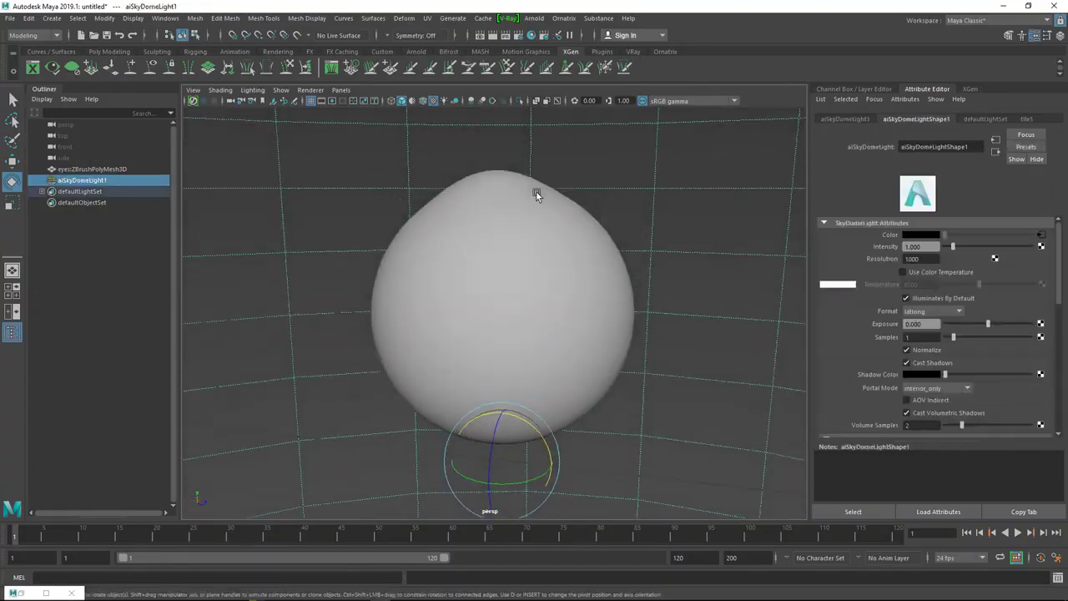
pyautogui.click(539, 237)
pyautogui.moveTo(525, 267); pyautogui.dragTo(525, 268)
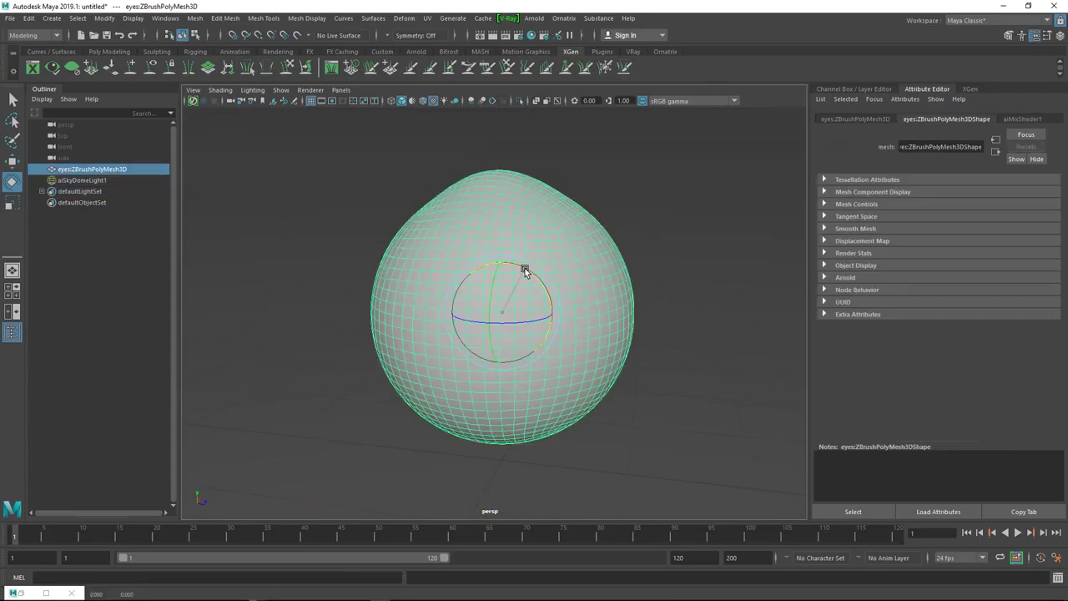
# Step: Create a polygon disc and raise it into the upper part of the eyeball, just below the cornea bulge
pyautogui.click(69, 220)
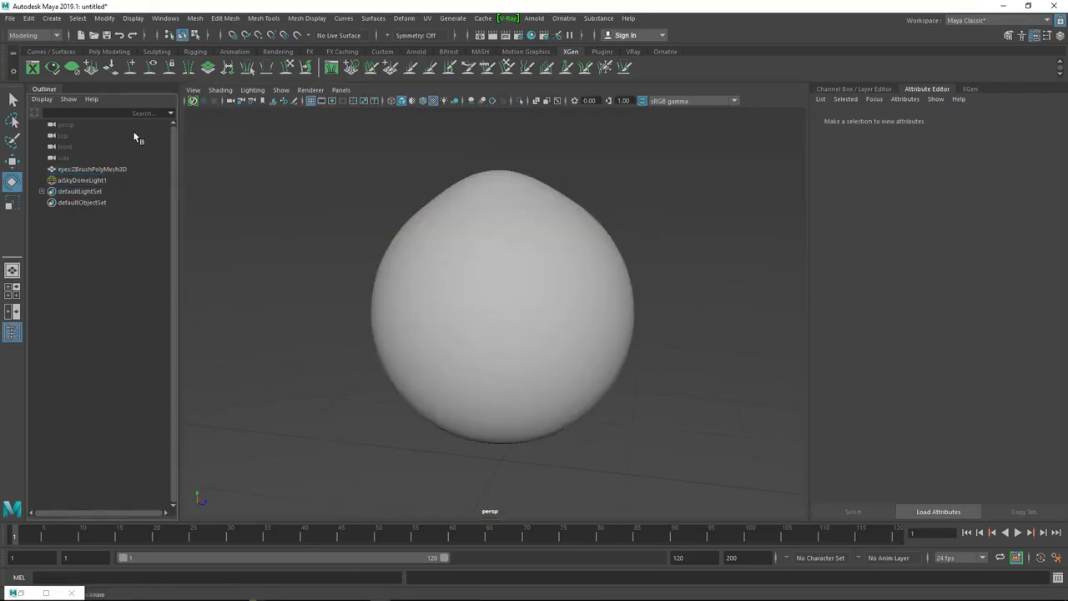
pyautogui.click(119, 53)
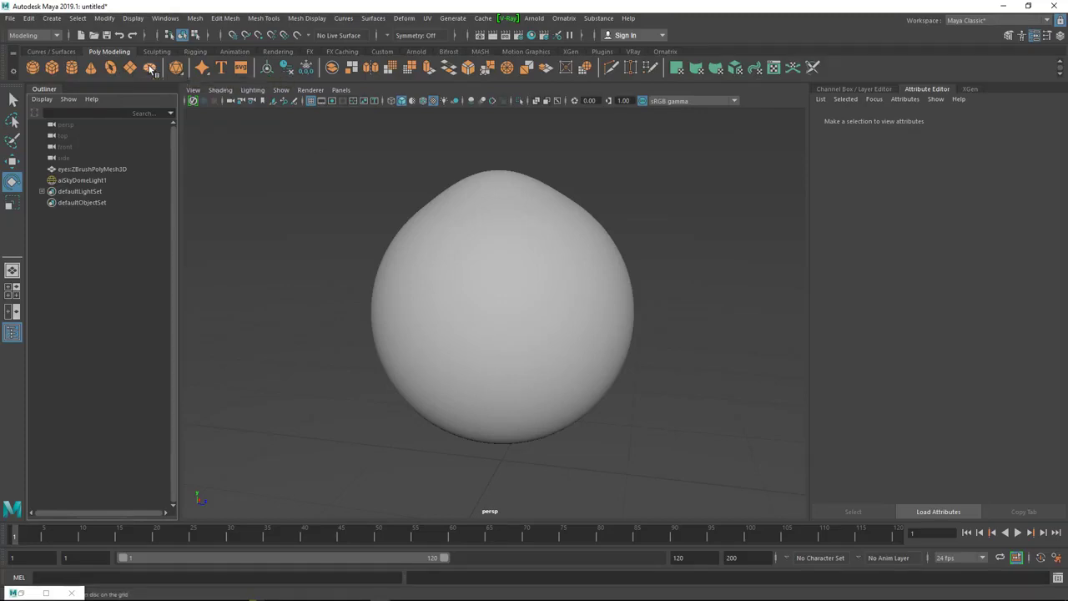
pyautogui.click(150, 68)
pyautogui.keyDown('alt'); pyautogui.moveTo(424, 262); pyautogui.dragTo(434, 328); pyautogui.keyUp('alt')
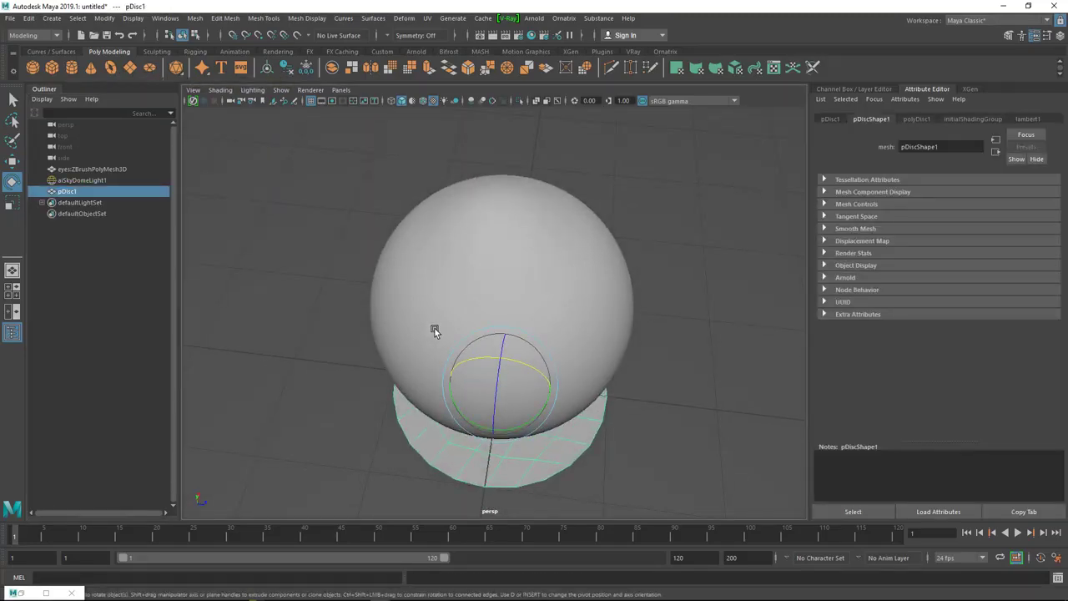
pyautogui.keyDown('alt'); pyautogui.moveTo(495, 382); pyautogui.dragTo(503, 179); pyautogui.keyUp('alt')
pyautogui.press('w')
pyautogui.keyDown('alt'); pyautogui.moveTo(534, 274); pyautogui.dragTo(534, 384); pyautogui.keyUp('alt')
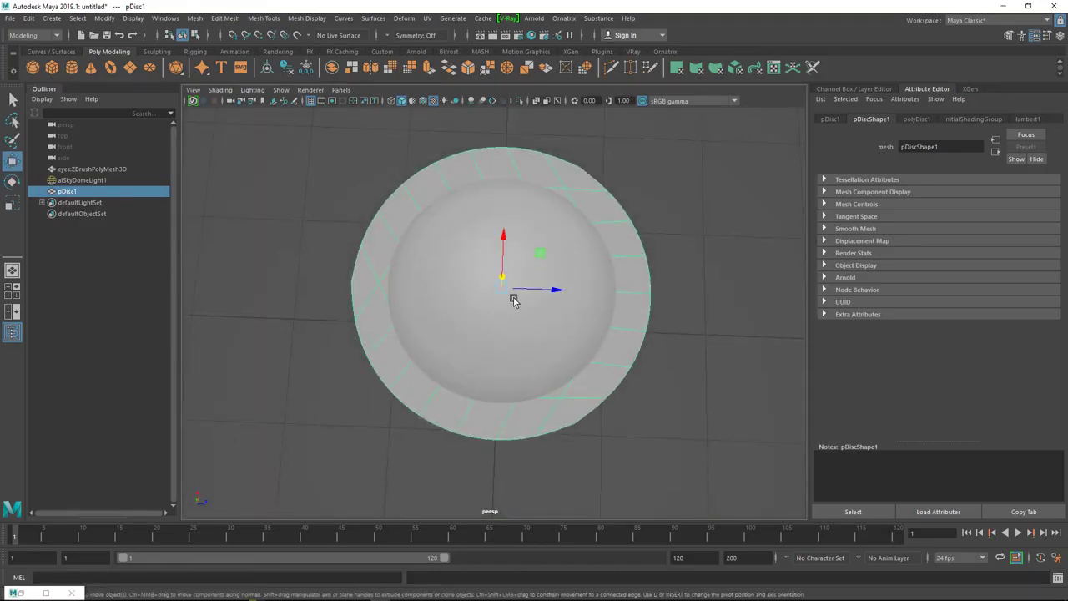
pyautogui.press('r')
pyautogui.moveTo(501, 292)
pyautogui.mouseDown()
pyautogui.moveTo(486, 269)
pyautogui.moveTo(497, 284)
pyautogui.mouseUp()
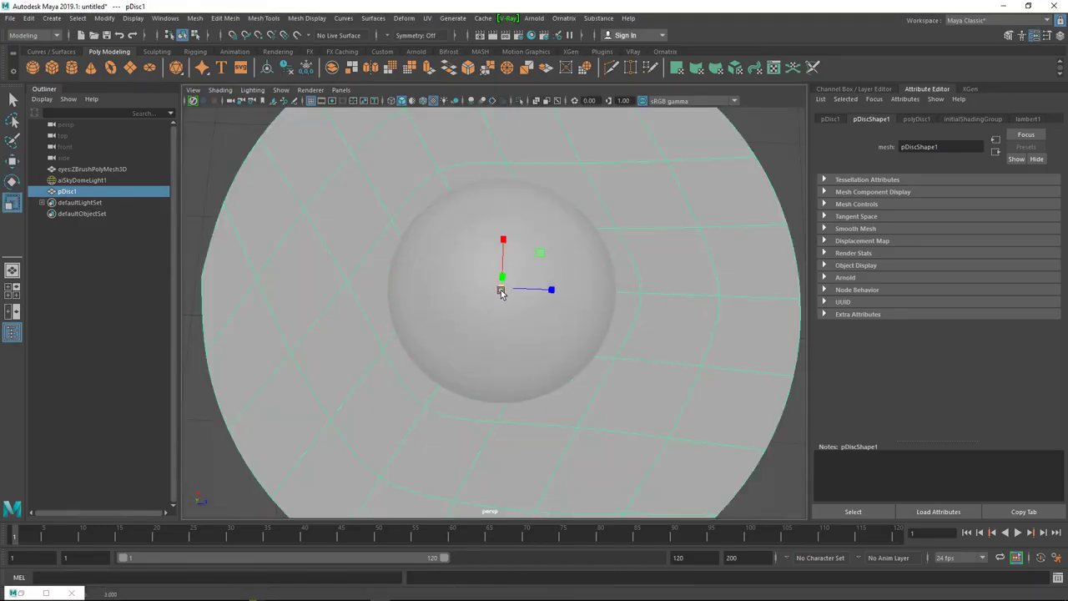
pyautogui.hotkey('ctrl', 'z')
# Step: Scale the disc down uniformly to about 0.49 so it fits inside the eyeball, and check its fit in wireframe display
pyautogui.doubleClick(11, 202)
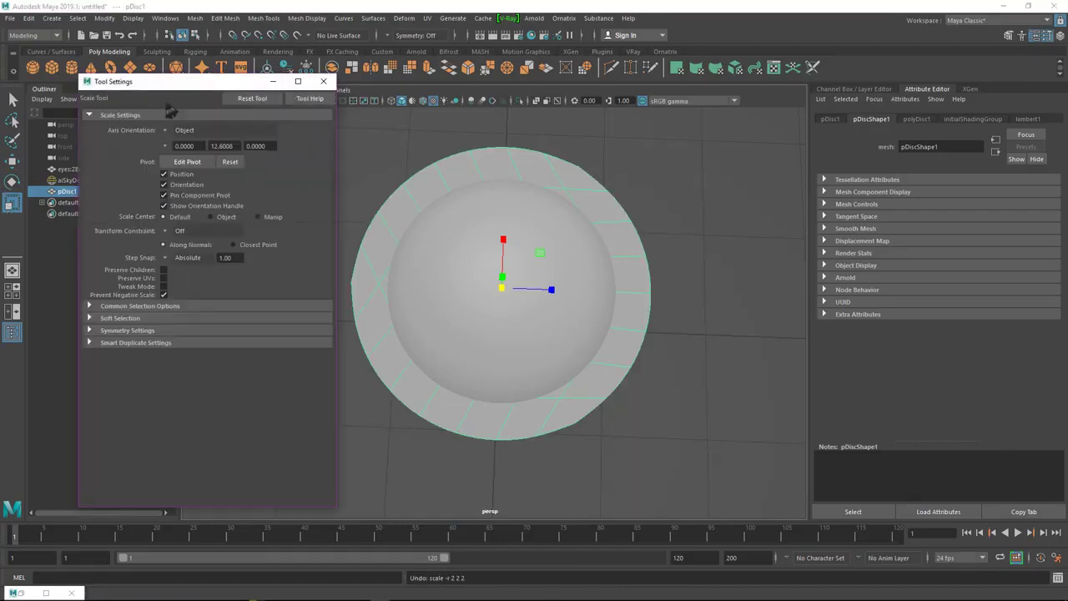
pyautogui.click(323, 81)
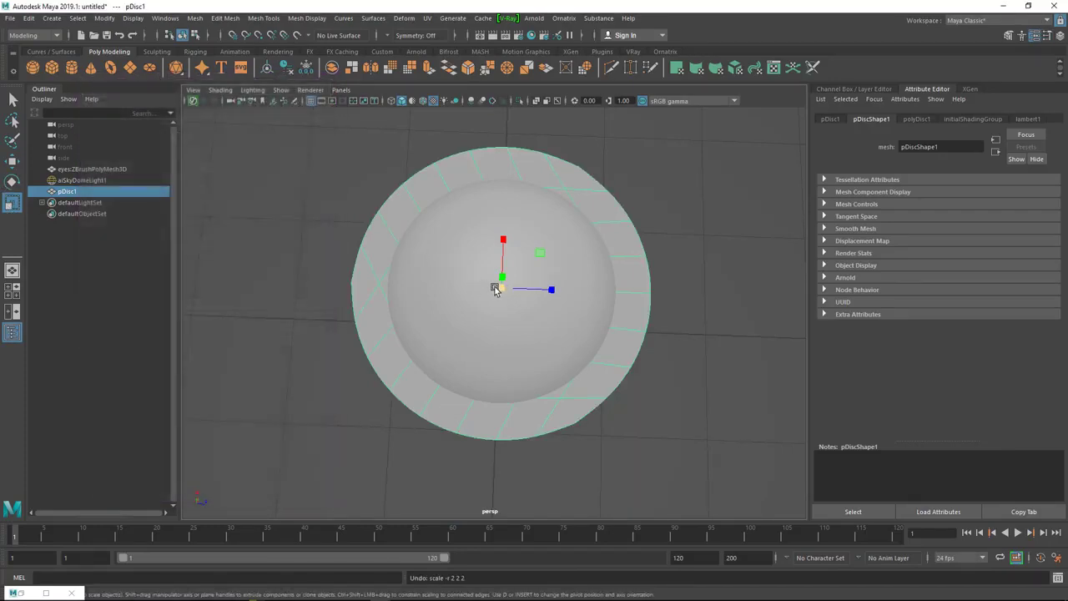
pyautogui.moveTo(498, 289); pyautogui.dragTo(392, 193)
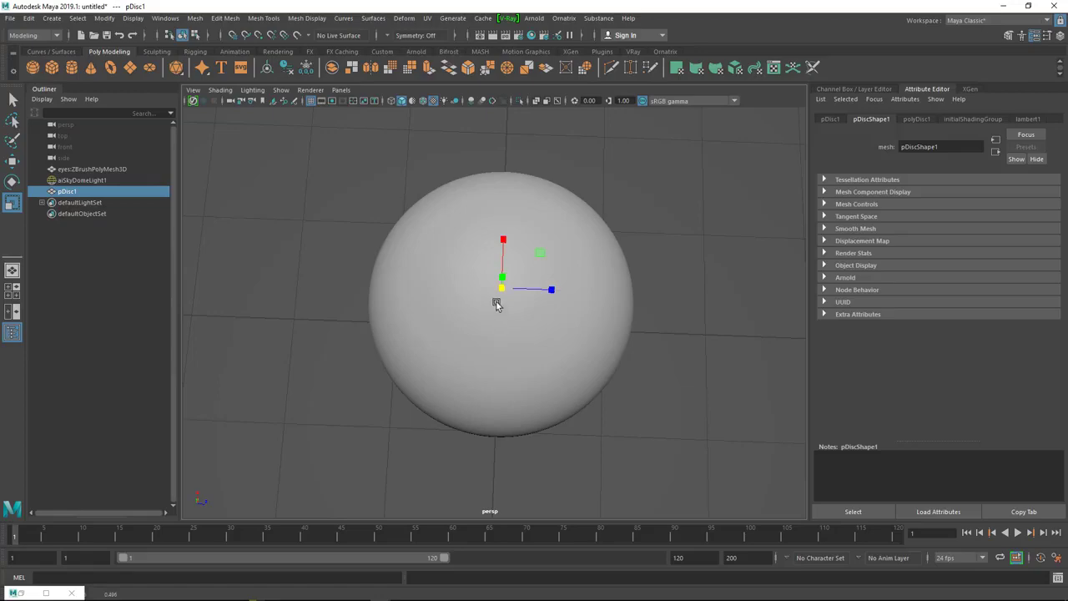
pyautogui.click(389, 101)
pyautogui.moveTo(488, 263)
pyautogui.keyDown('alt'); pyautogui.mouseDown()
pyautogui.moveTo(489, 181)
pyautogui.moveTo(481, 232)
pyautogui.moveTo(500, 271)
pyautogui.mouseUp(); pyautogui.keyUp('alt')
pyautogui.keyDown('alt'); pyautogui.moveTo(501, 271); pyautogui.dragTo(616, 265, button='right'); pyautogui.keyUp('alt')
pyautogui.moveTo(585, 267)
pyautogui.keyDown('alt'); pyautogui.mouseDown()
pyautogui.moveTo(579, 297)
pyautogui.moveTo(577, 286)
pyautogui.mouseUp(); pyautogui.keyUp('alt')
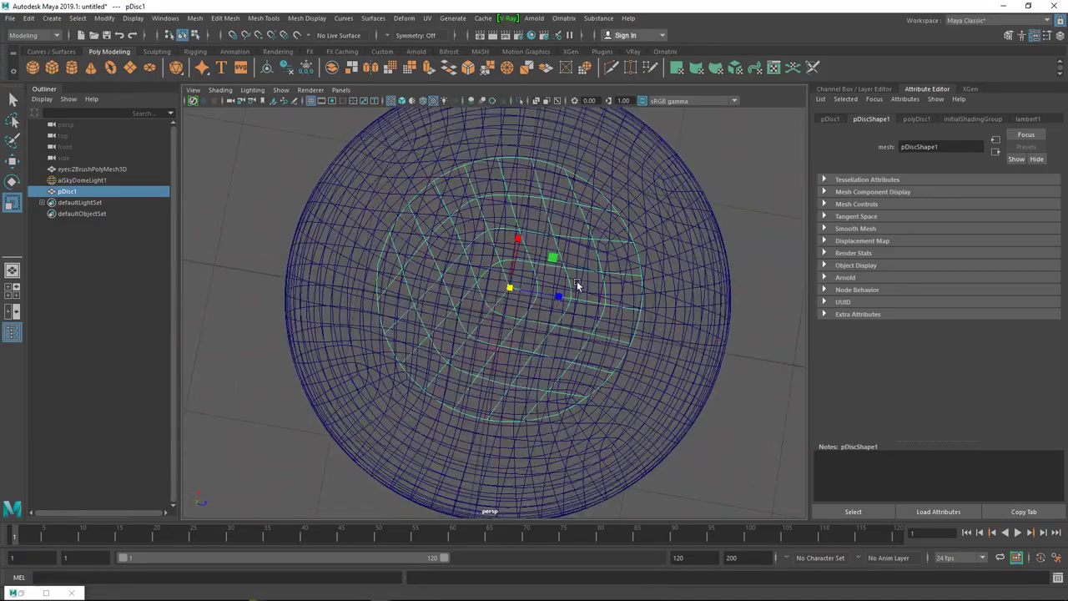
pyautogui.keyDown('alt'); pyautogui.moveTo(577, 287); pyautogui.dragTo(476, 288, button='right'); pyautogui.keyUp('alt')
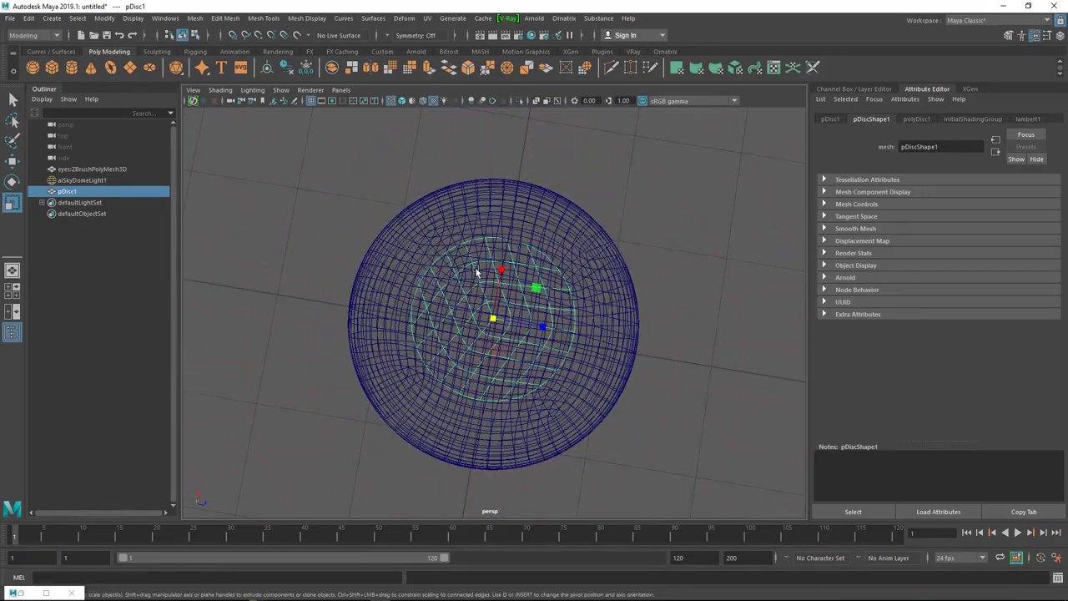
pyautogui.keyDown('alt'); pyautogui.moveTo(475, 288); pyautogui.dragTo(459, 272); pyautogui.keyUp('alt')
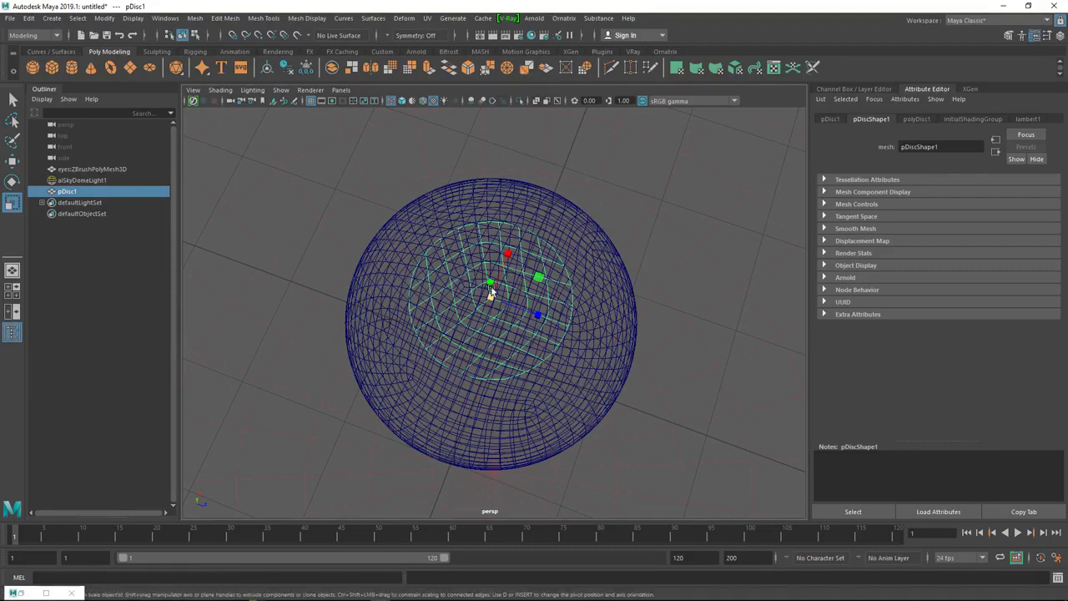
# Step: Assign a new Arnold aiStandardSurface material to the disc and rename the material as Iris
pyautogui.moveTo(489, 292); pyautogui.dragTo(485, 567, button='right')
pyautogui.click(286, 256)
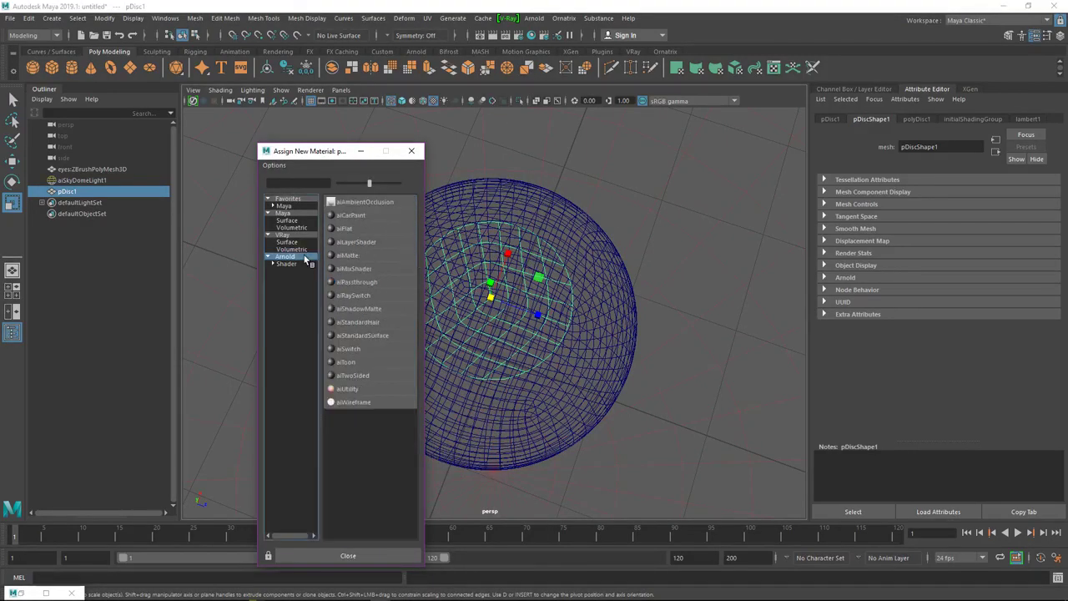
pyautogui.click(370, 335)
pyautogui.moveTo(963, 147); pyautogui.dragTo(866, 141)
pyautogui.write('Iris')
pyautogui.press('Return')
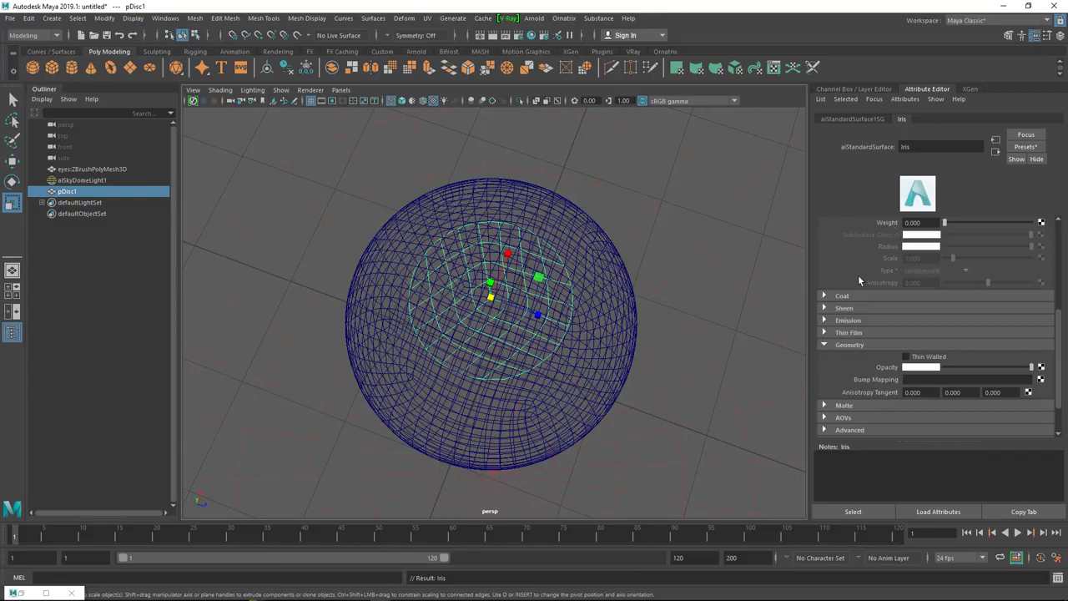
pyautogui.scroll(5, 859, 273)
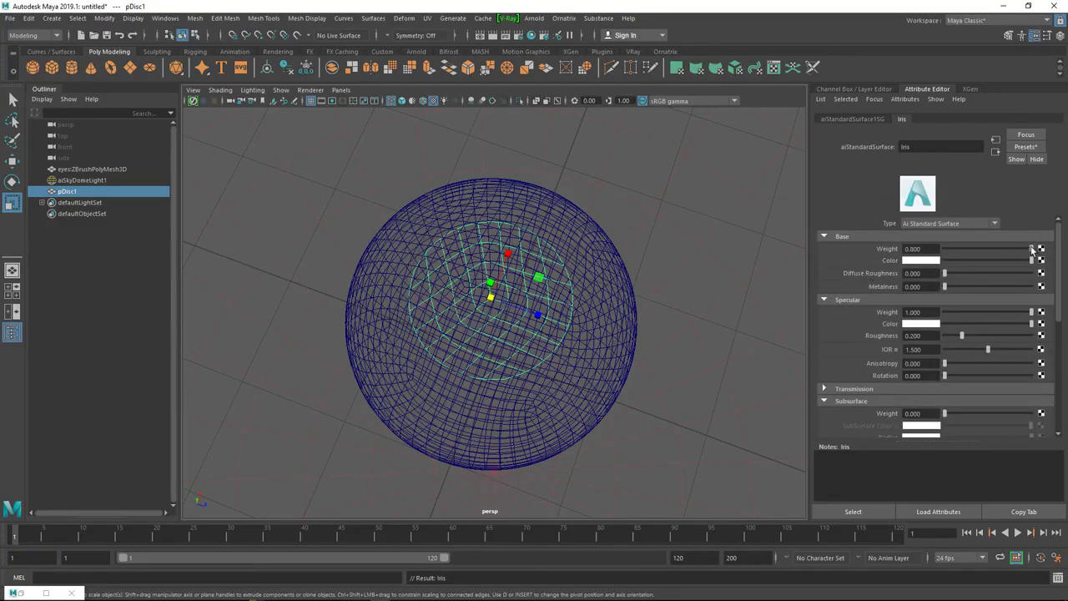
# Step: In the UV Editor, scale the disc's whole UV shell down evenly to about three quarters of the tile's width
pyautogui.click(427, 18)
pyautogui.click(454, 39)
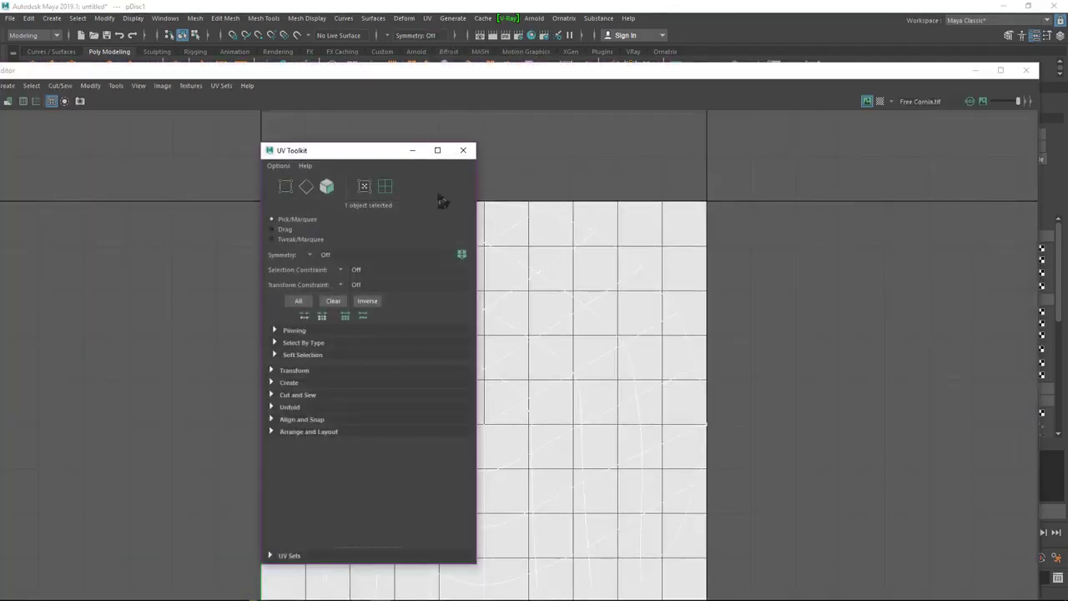
pyautogui.click(468, 152)
pyautogui.scroll(-4, 598, 351)
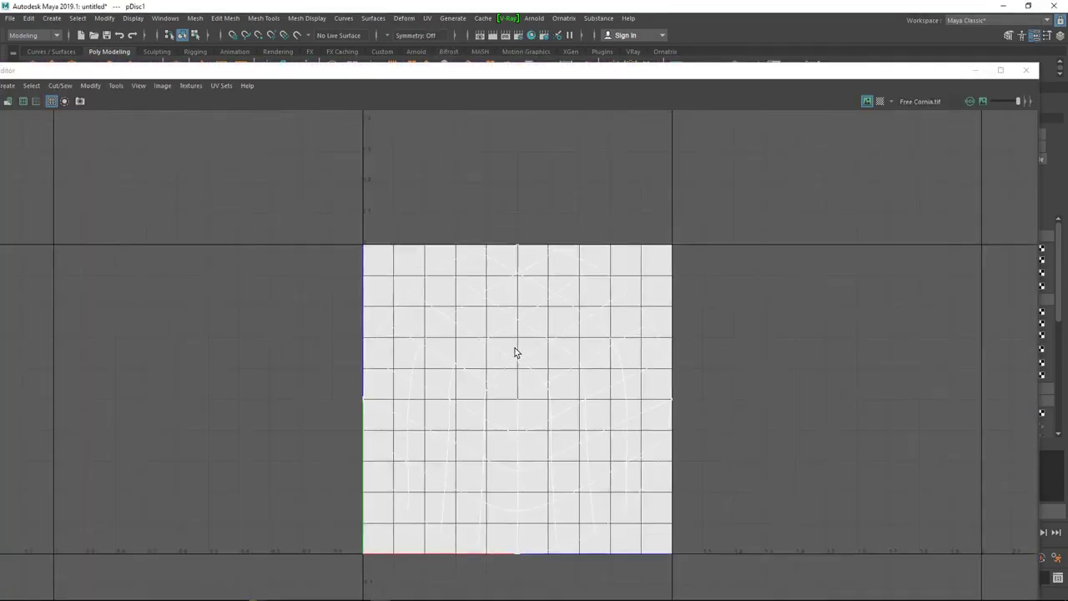
pyautogui.moveTo(510, 358); pyautogui.dragTo(470, 349, button='right')
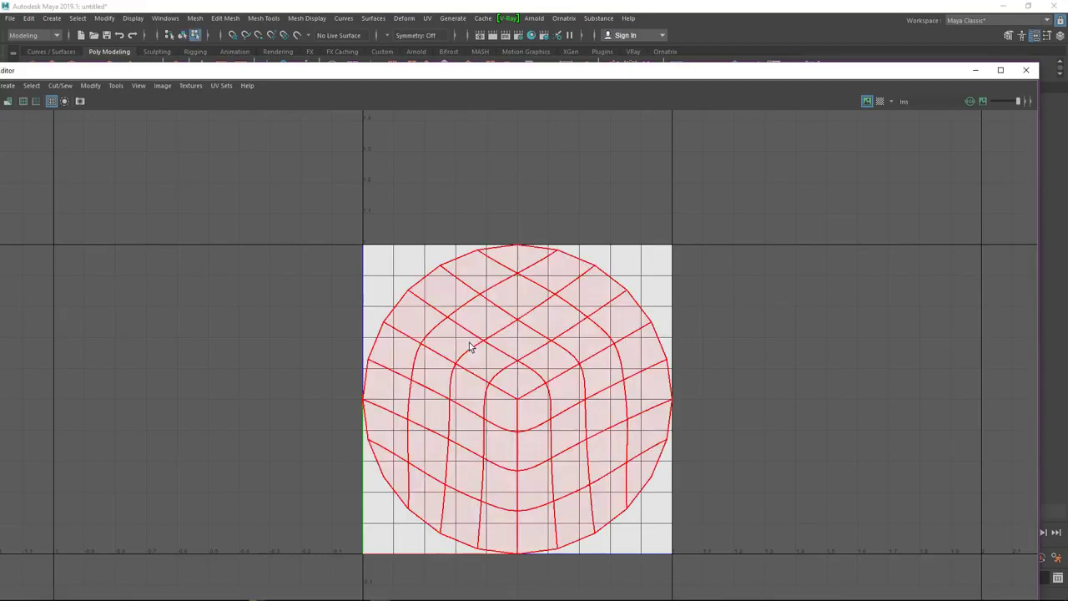
pyautogui.click(505, 356)
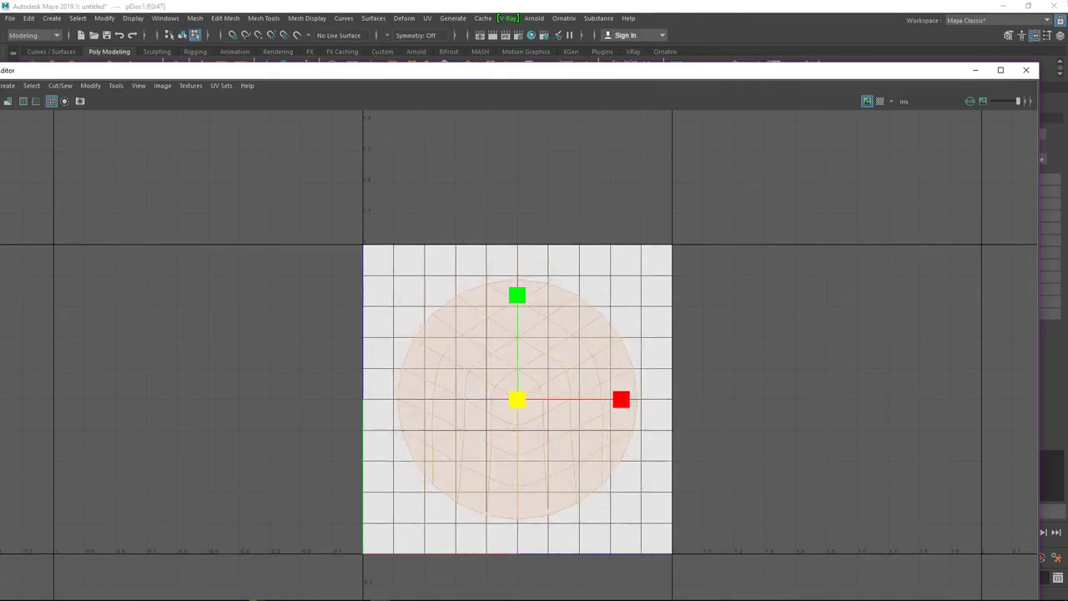
pyautogui.click(1025, 70)
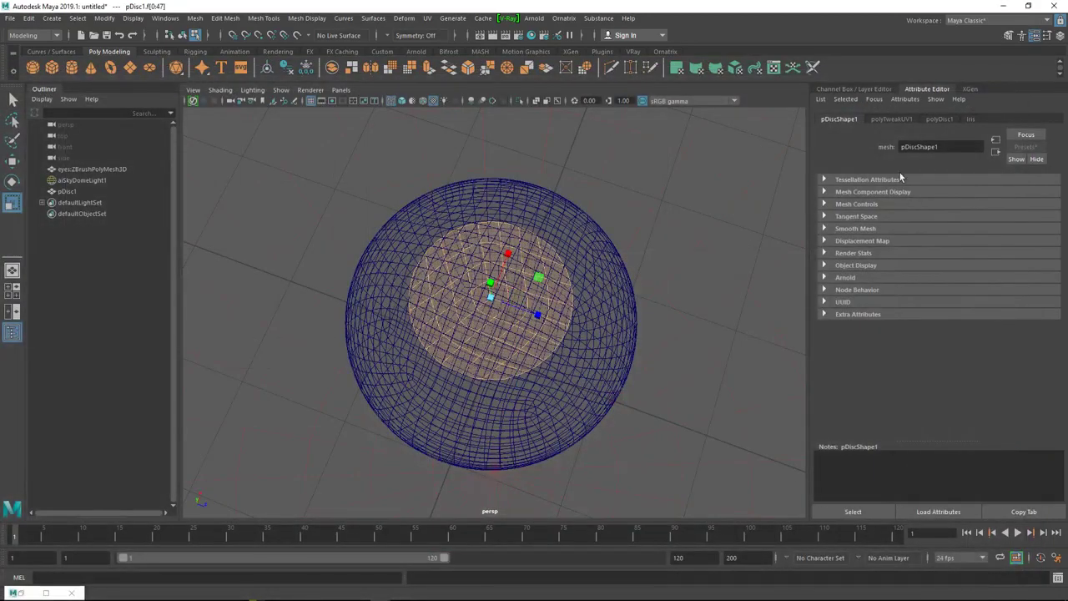
# Step: Set the Iris material's base weight to 1.000 and connect a File texture to its base color
pyautogui.click(968, 120)
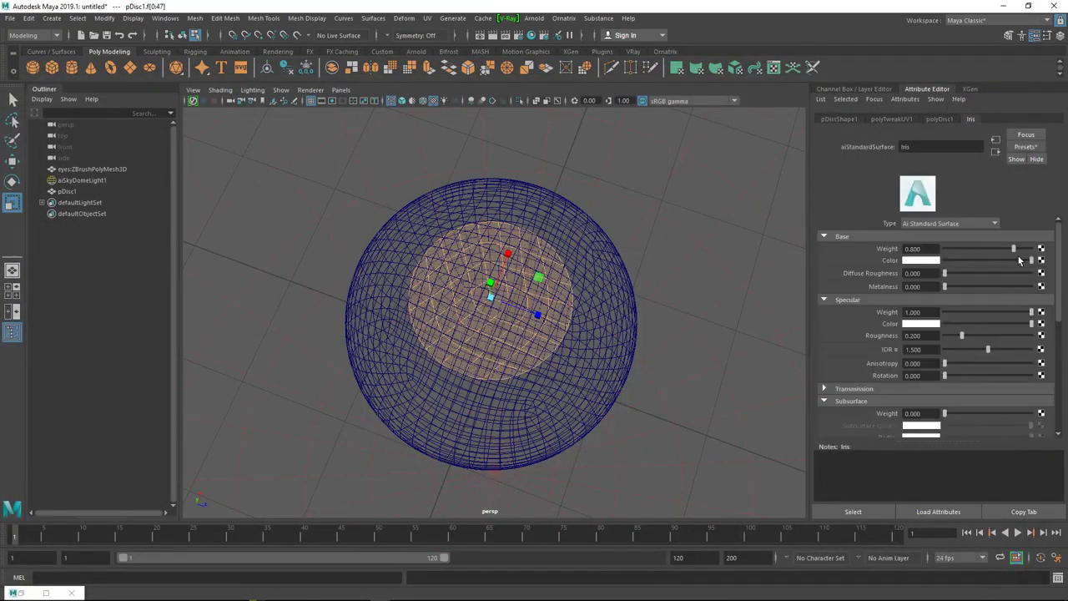
pyautogui.moveTo(1019, 249); pyautogui.dragTo(1063, 252)
pyautogui.click(1040, 260)
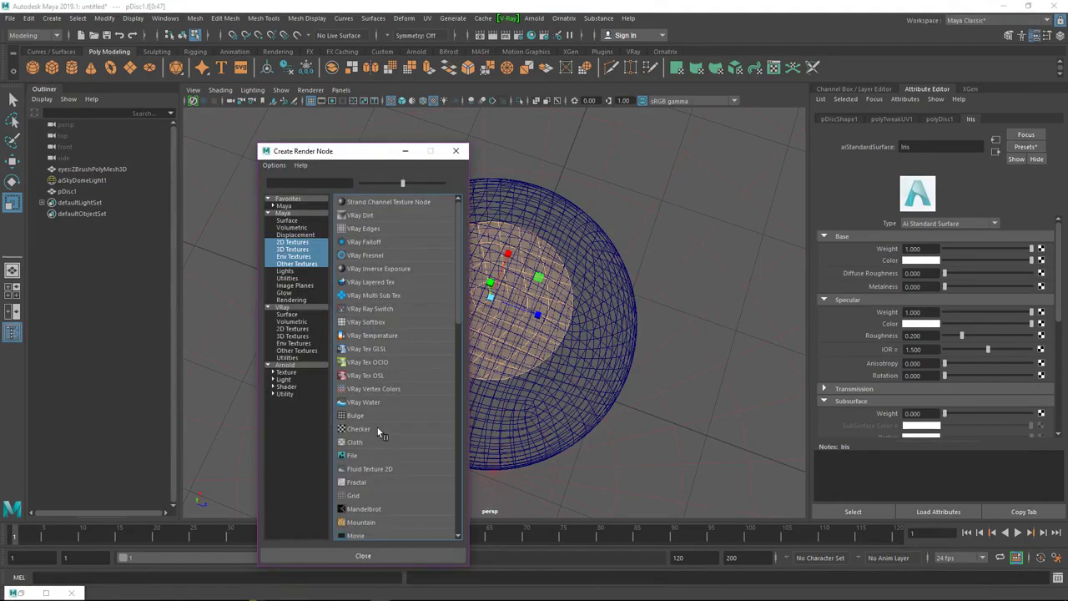
pyautogui.click(363, 452)
# Step: Load iris07_rightEye_col.tif from H:\New folder (4)\texturingxyz_CDB_darkgreen_iris_07 as the file texture's image
pyautogui.click(1043, 271)
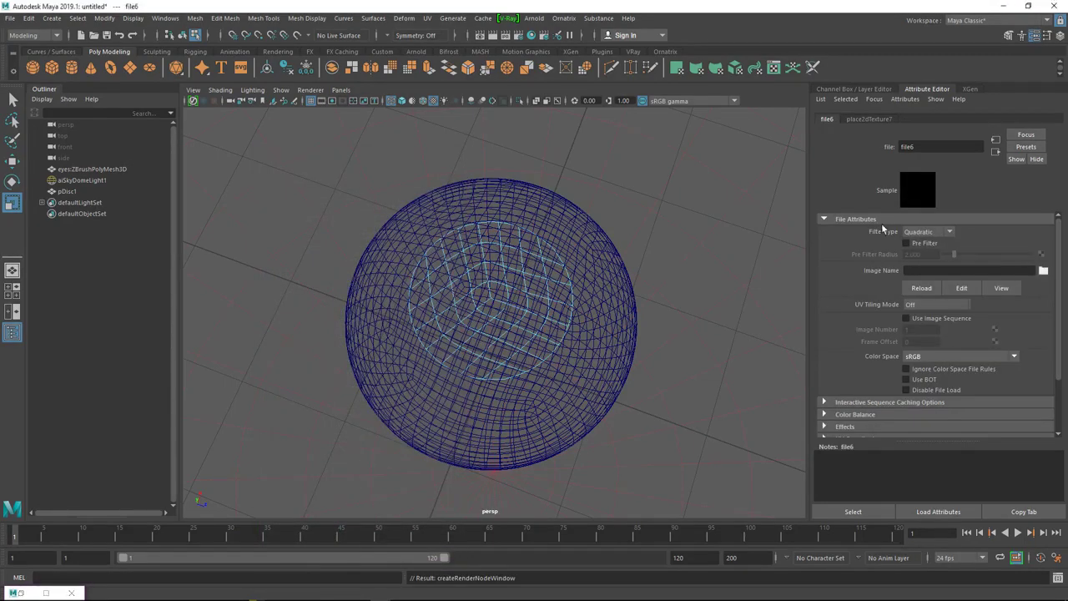
pyautogui.click(148, 183)
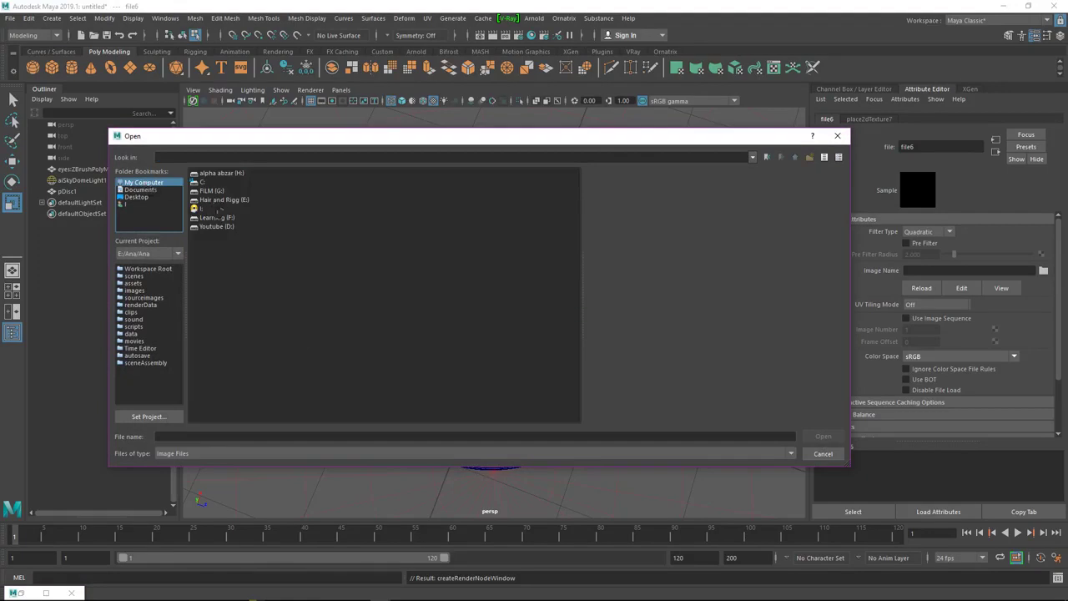
pyautogui.doubleClick(219, 173)
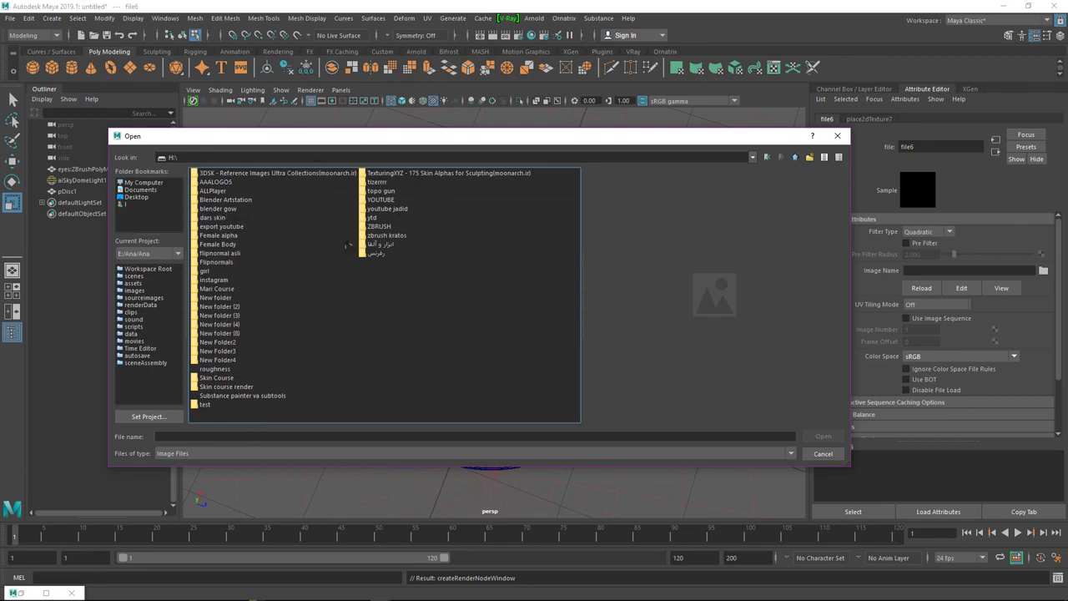
pyautogui.doubleClick(240, 318)
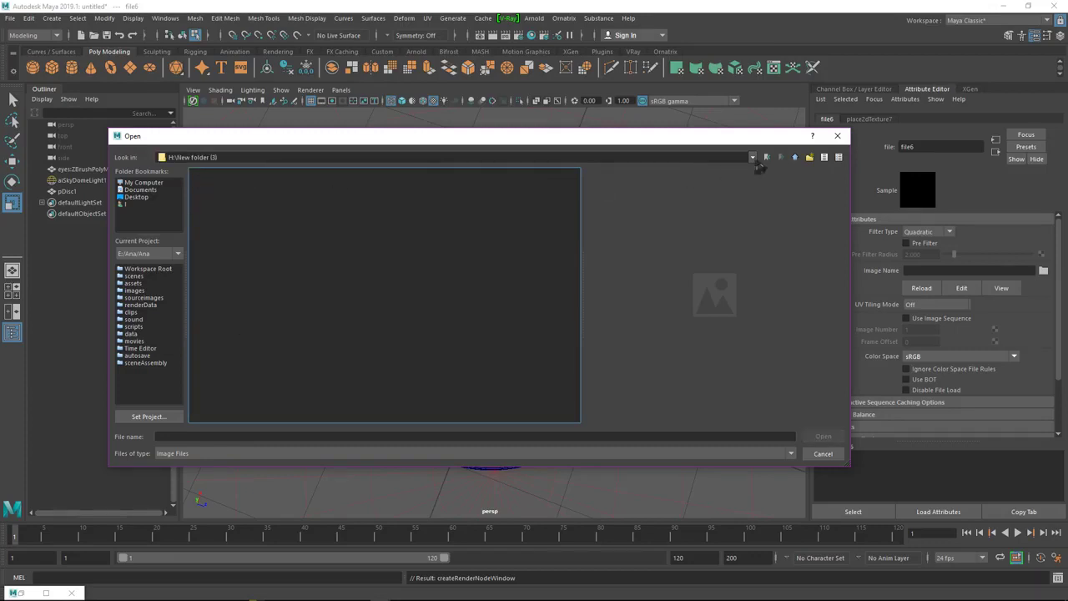
pyautogui.click(795, 157)
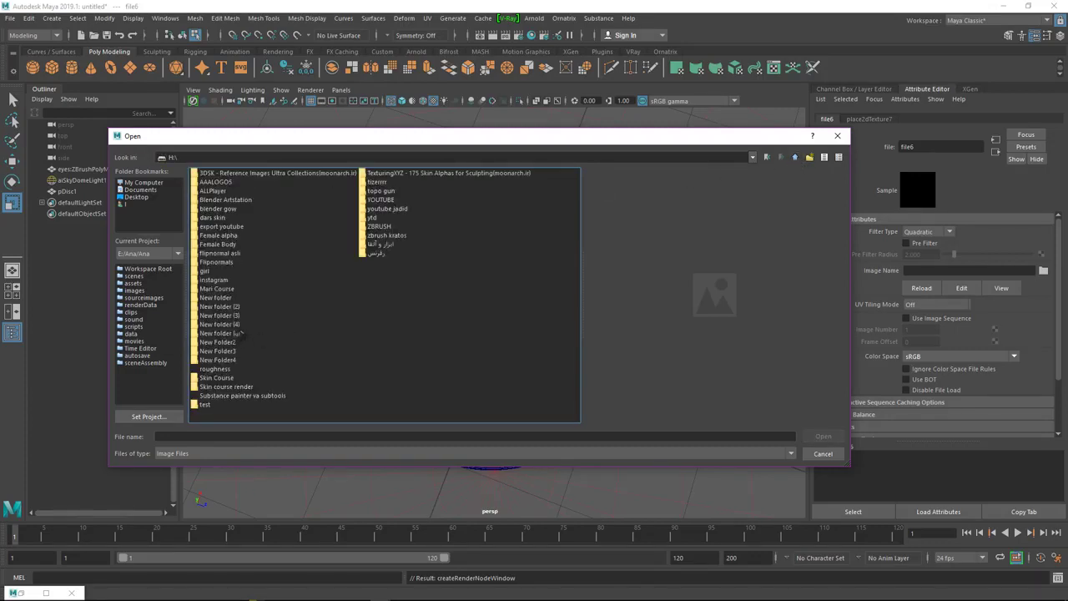
pyautogui.doubleClick(238, 326)
pyautogui.doubleClick(222, 172)
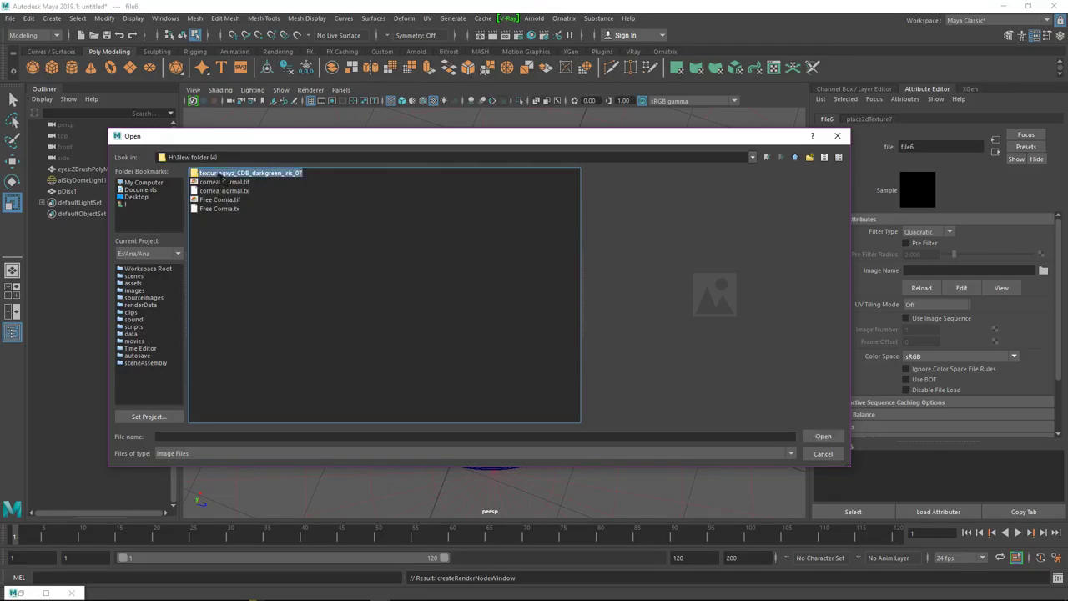
pyautogui.click(228, 182)
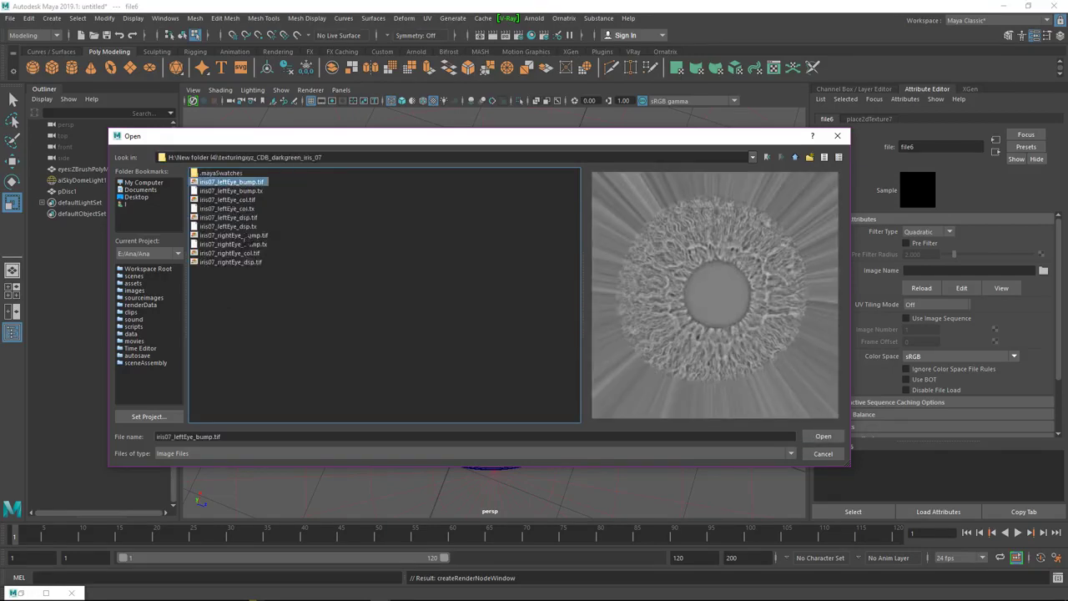
pyautogui.click(248, 237)
pyautogui.click(247, 209)
pyautogui.click(248, 217)
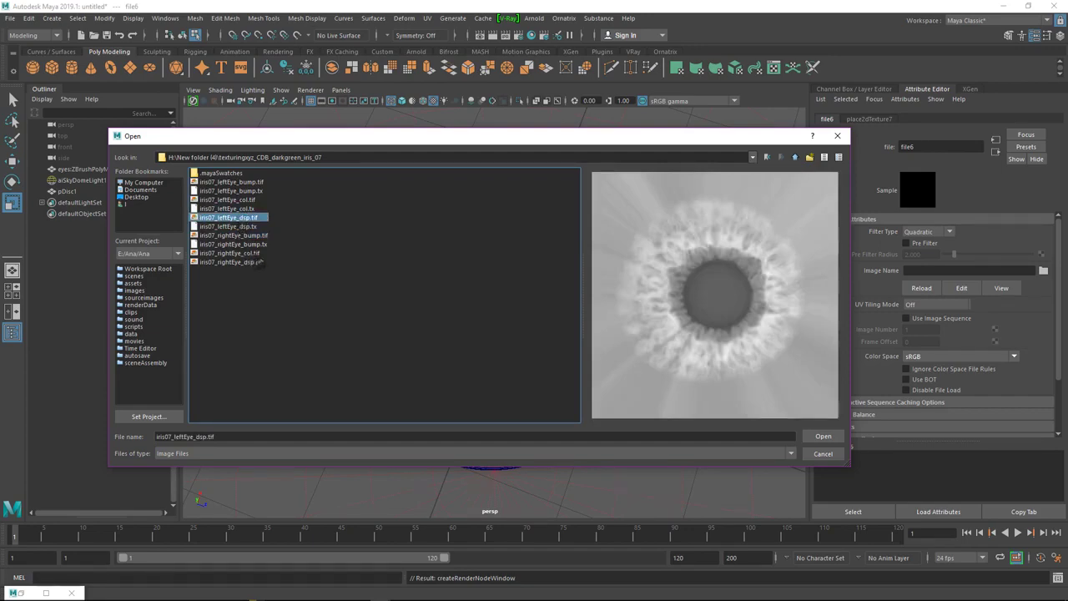
pyautogui.click(258, 255)
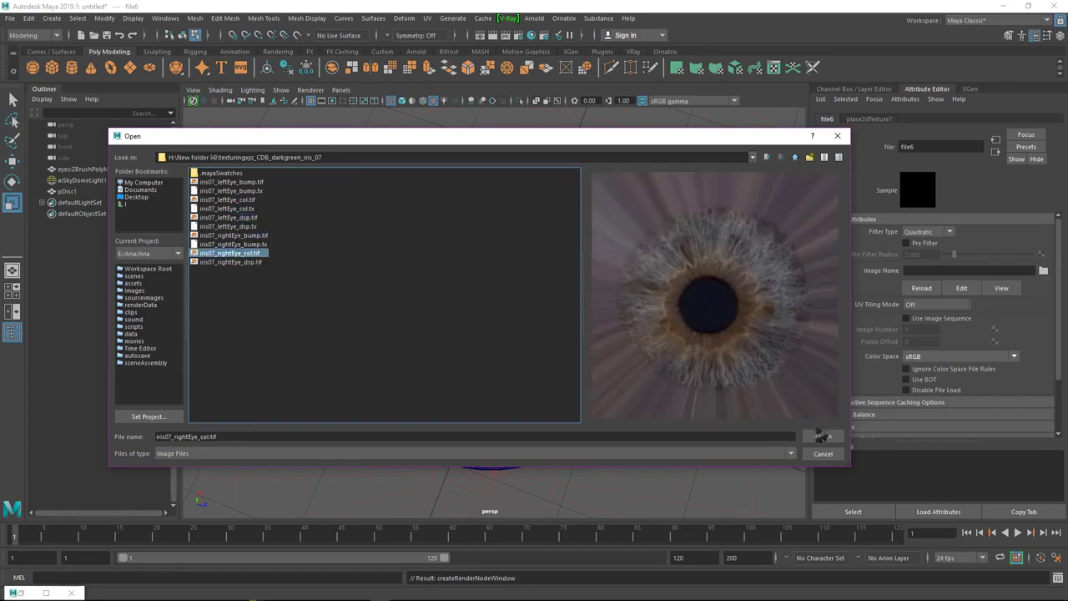
pyautogui.click(823, 437)
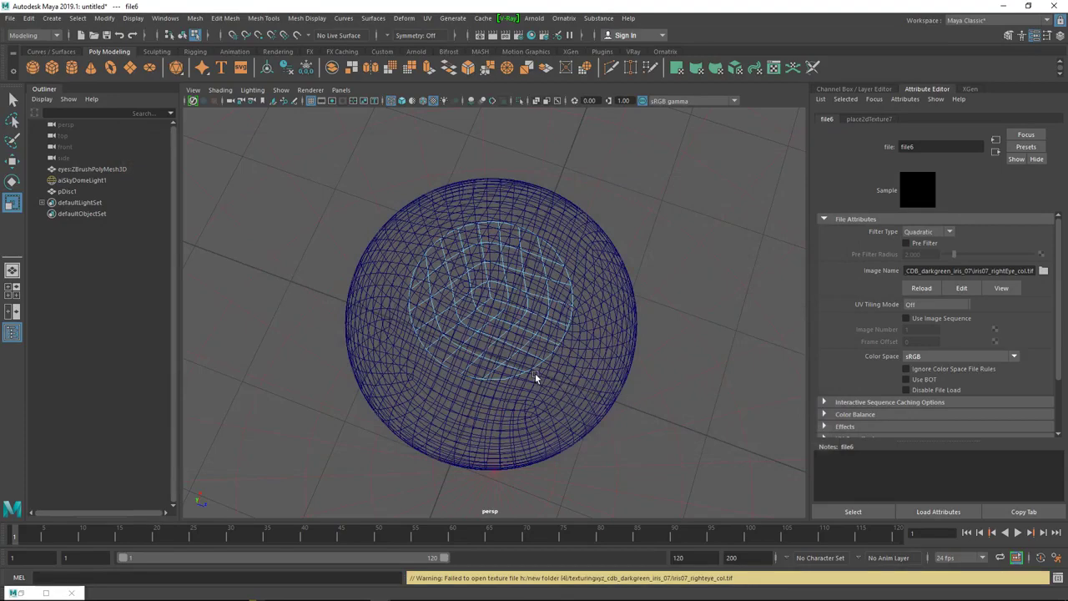
# Step: Open the UV Editor to display the disc's UV shell over the iris texture image
pyautogui.keyDown('alt'); pyautogui.moveTo(536, 376); pyautogui.dragTo(574, 389); pyautogui.keyUp('alt')
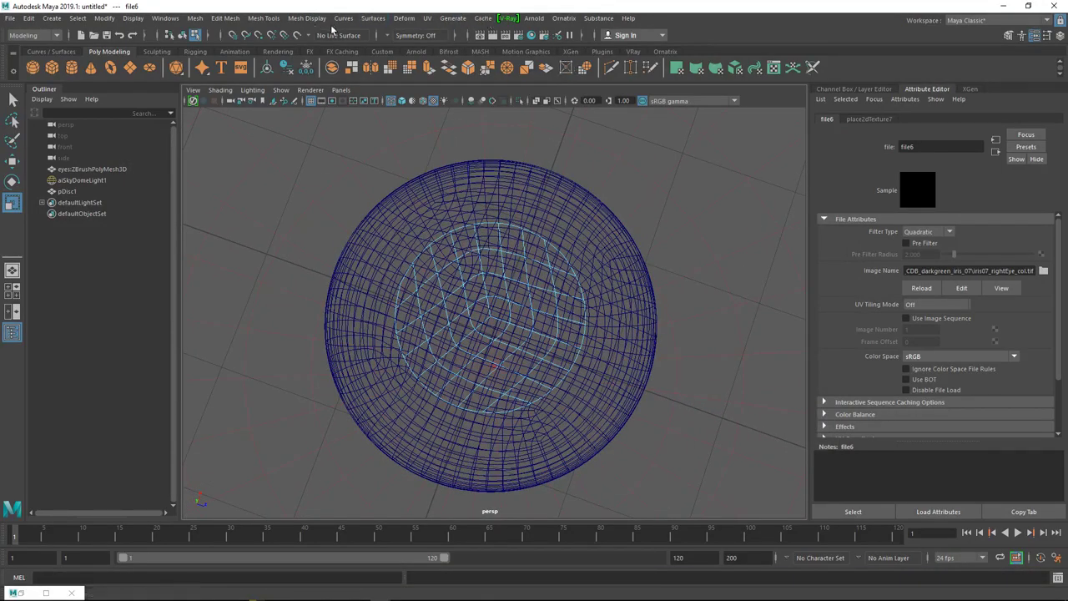
pyautogui.click(426, 18)
pyautogui.click(451, 37)
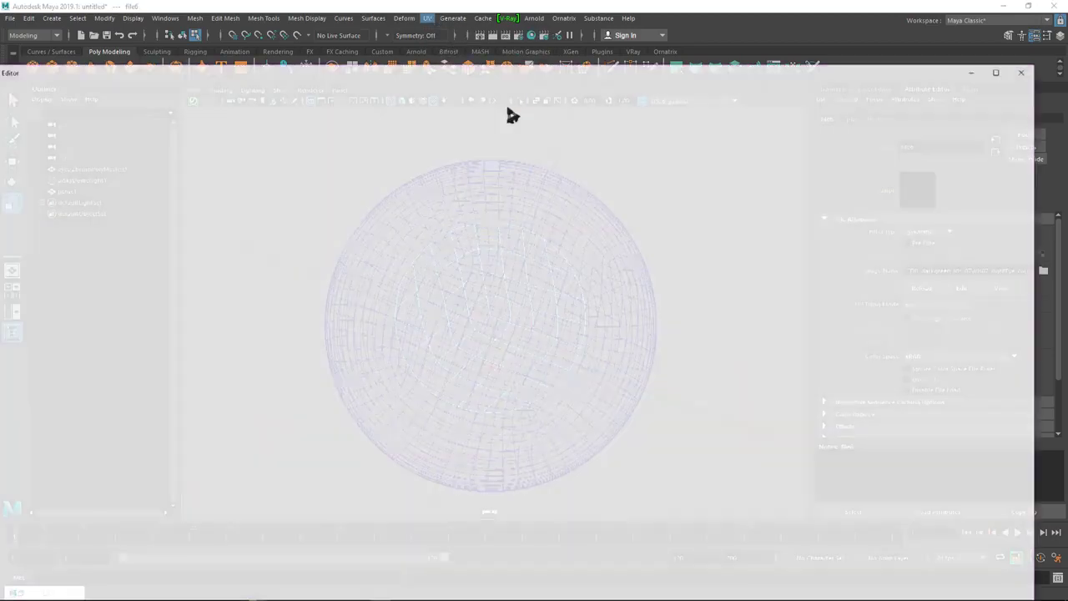
pyautogui.click(465, 148)
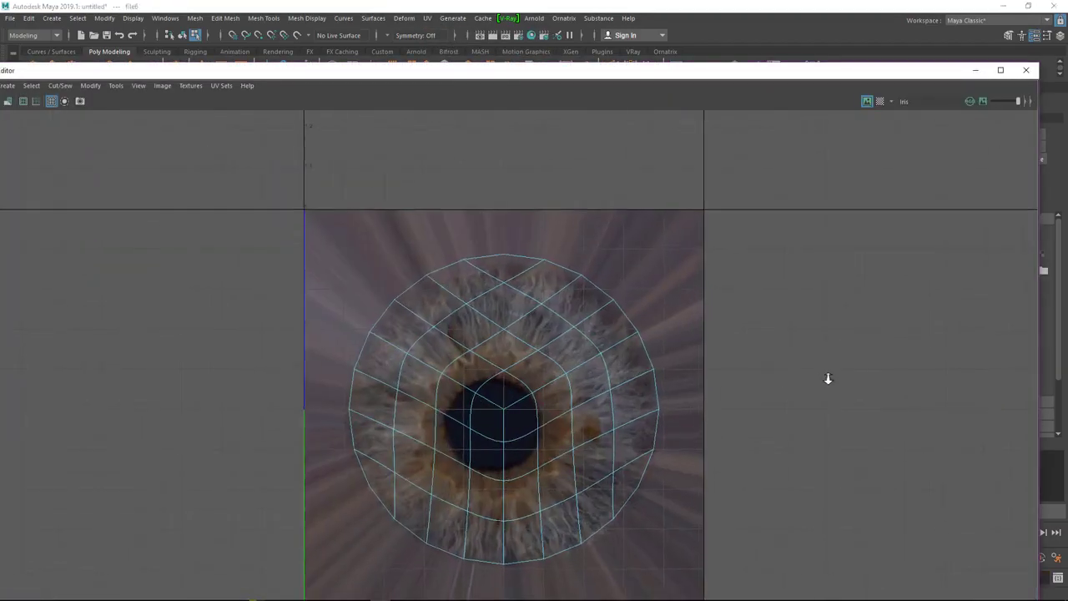
pyautogui.keyDown('alt'); pyautogui.moveTo(569, 373); pyautogui.dragTo(622, 270, button='middle'); pyautogui.keyUp('alt')
pyautogui.keyDown('alt'); pyautogui.moveTo(623, 270); pyautogui.dragTo(627, 320, button='right'); pyautogui.keyUp('alt')
pyautogui.keyDown('alt'); pyautogui.moveTo(626, 320); pyautogui.dragTo(638, 369, button='middle'); pyautogui.keyUp('alt')
# Step: Select all of the disc's UV faces and move them slightly down and left to centre the shell over the textured iris
pyautogui.click(568, 323)
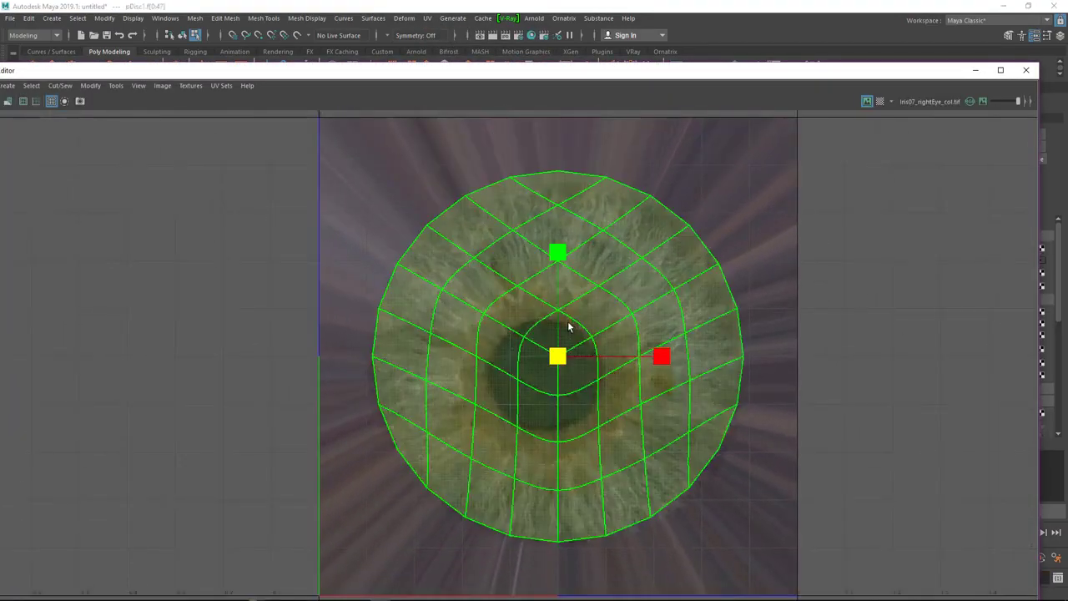
pyautogui.press('w')
pyautogui.press('r')
pyautogui.press('F8')
pyautogui.press('w')
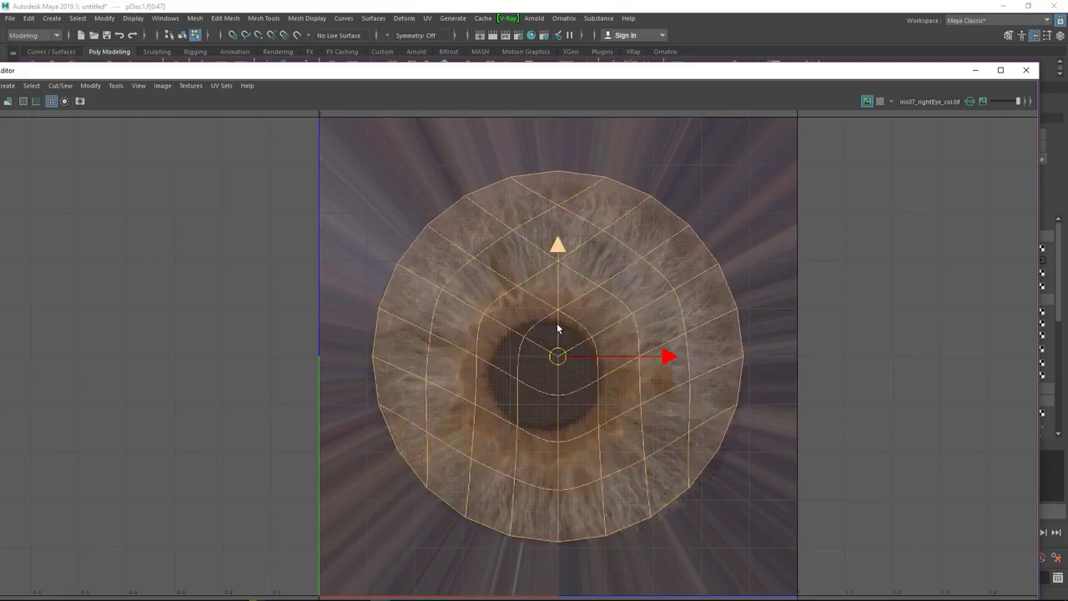
pyautogui.press('r')
pyautogui.press('w')
pyautogui.moveTo(557, 328)
pyautogui.mouseDown()
pyautogui.moveTo(557, 352)
pyautogui.moveTo(555, 343)
pyautogui.mouseUp()
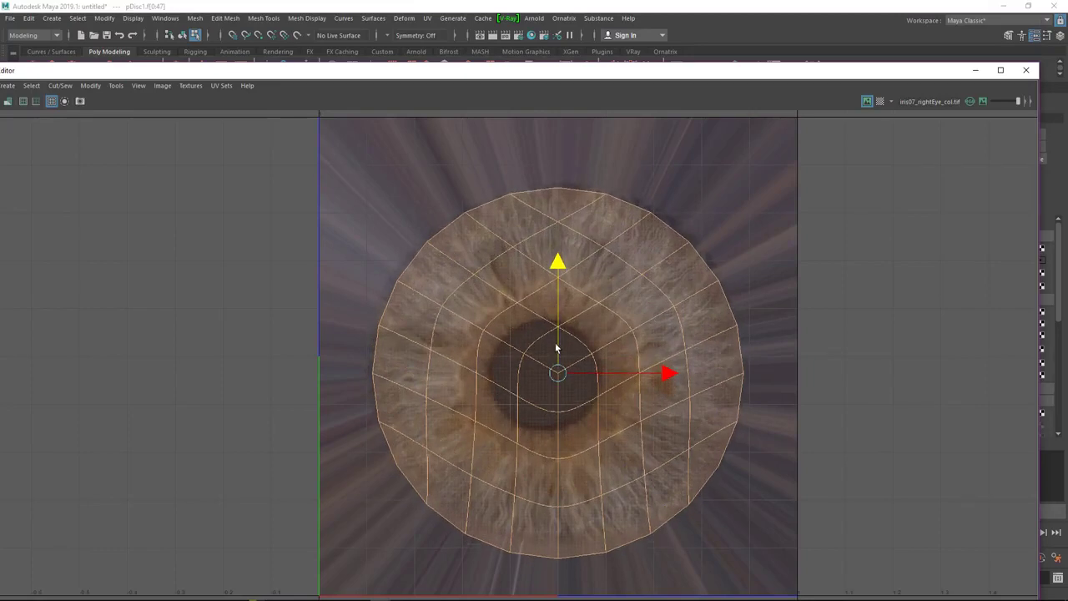
pyautogui.press('F8')
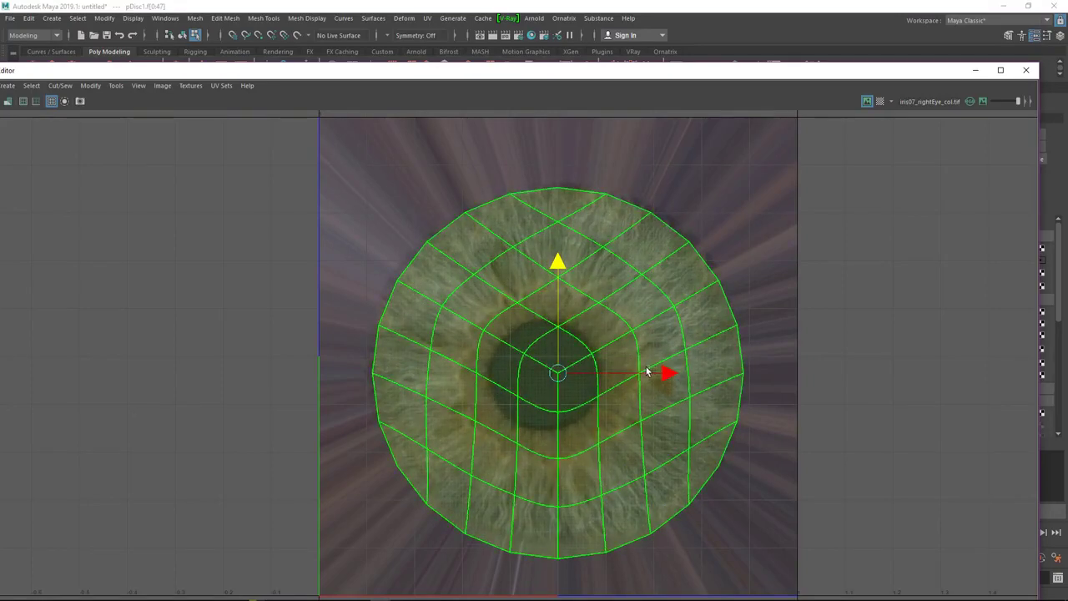
pyautogui.press('F8')
pyautogui.moveTo(656, 375); pyautogui.dragTo(650, 376)
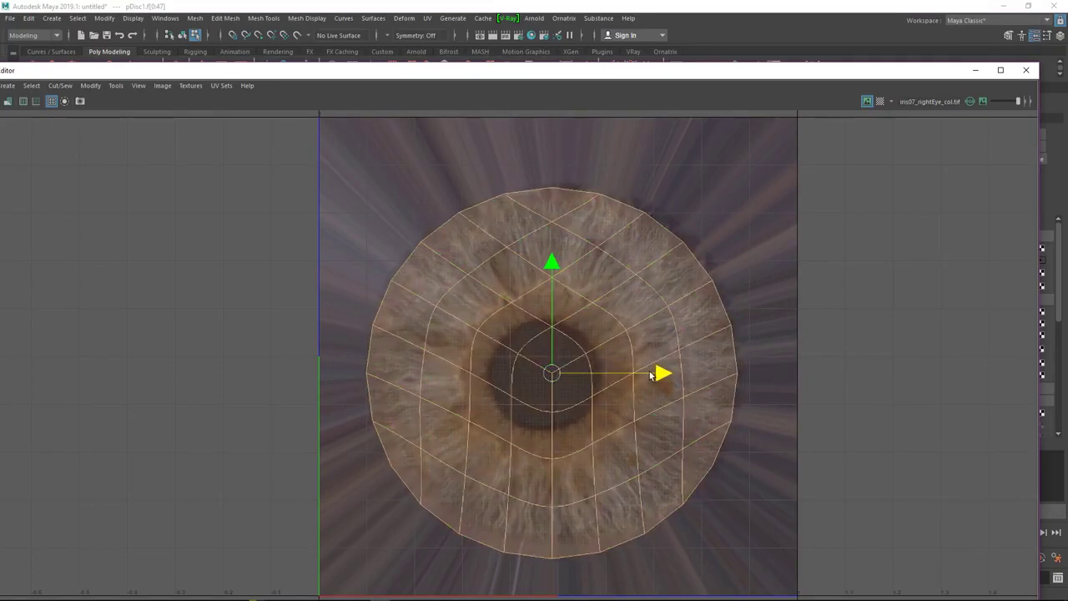
# Step: Shrink the disc's UV shell evenly to about 0.7 of the tile's width, nudge it slightly up inside the iris rim, and close the UV Editor
pyautogui.press('r')
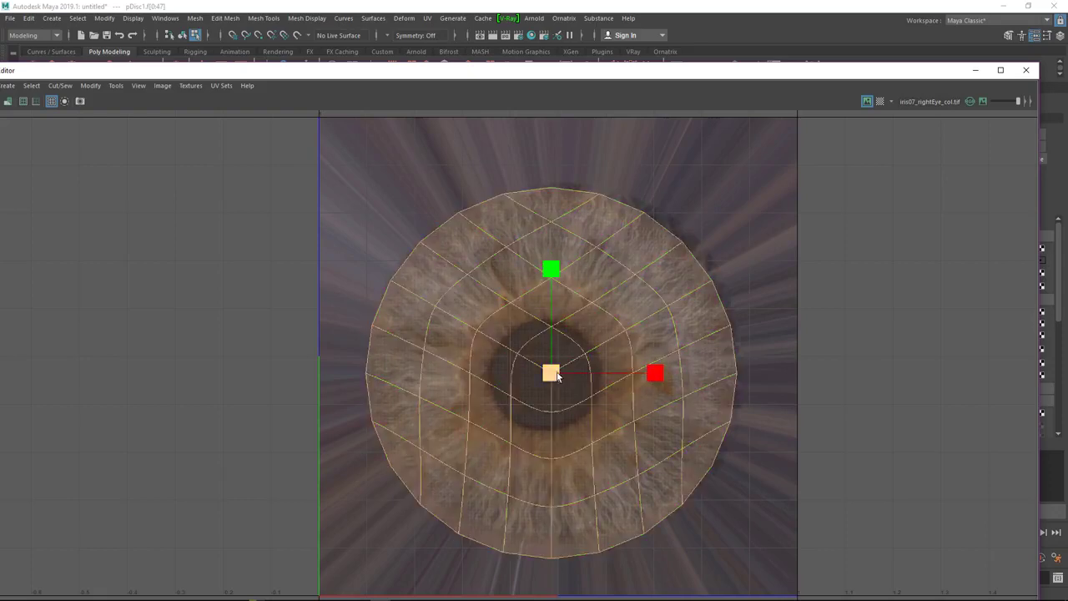
pyautogui.moveTo(552, 373); pyautogui.dragTo(550, 371)
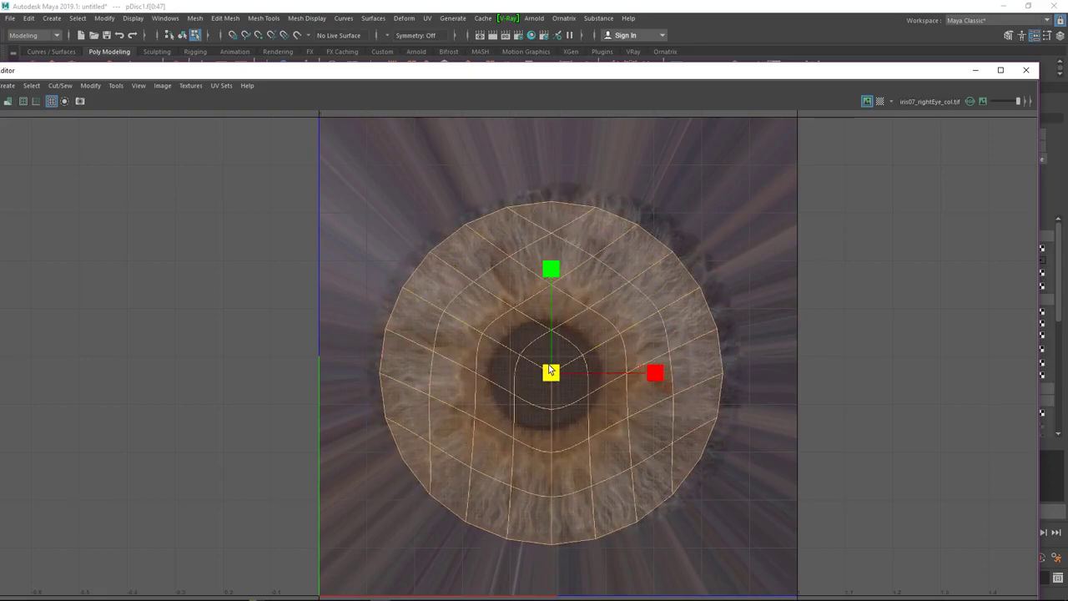
pyautogui.press('w')
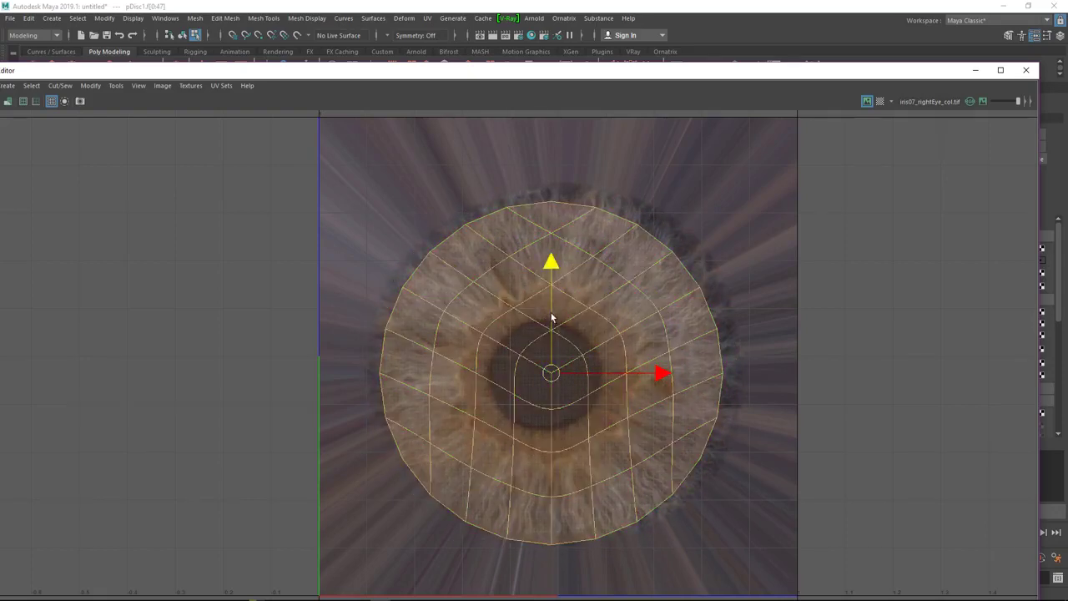
pyautogui.moveTo(550, 317); pyautogui.dragTo(554, 314)
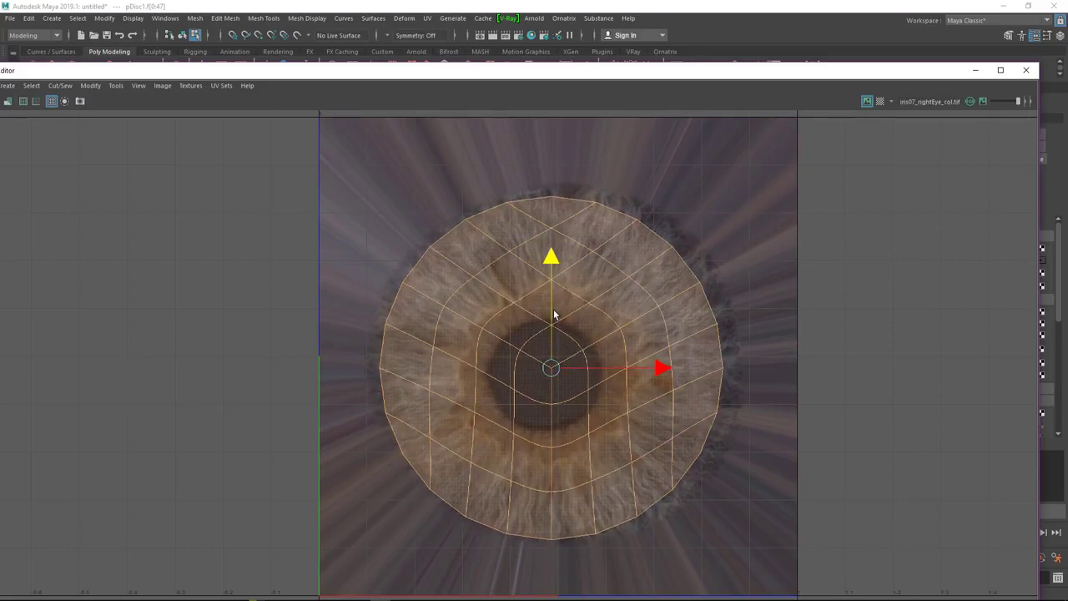
pyautogui.click(1027, 69)
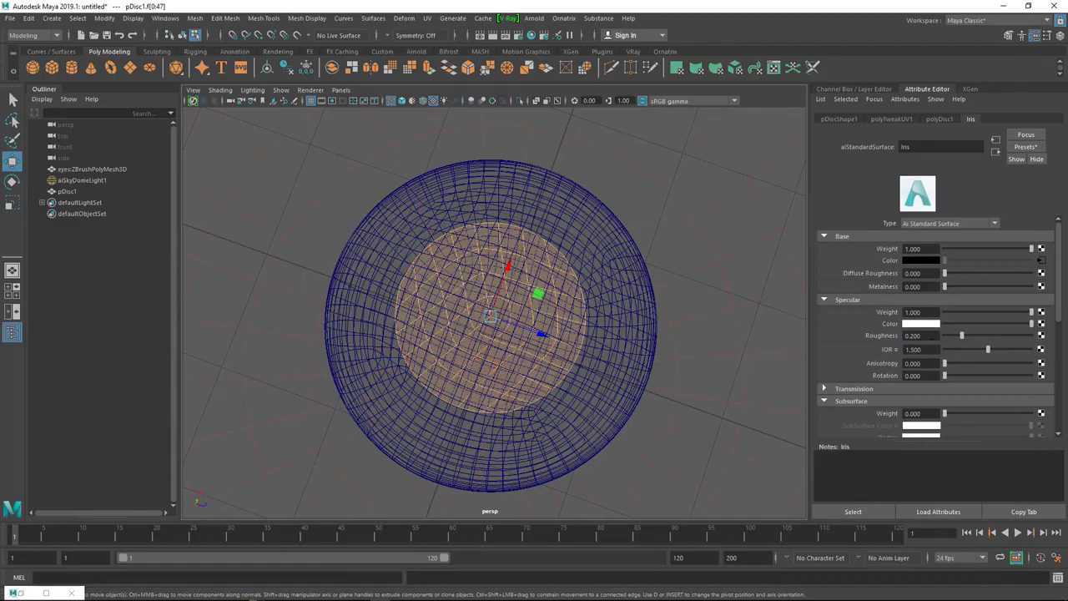
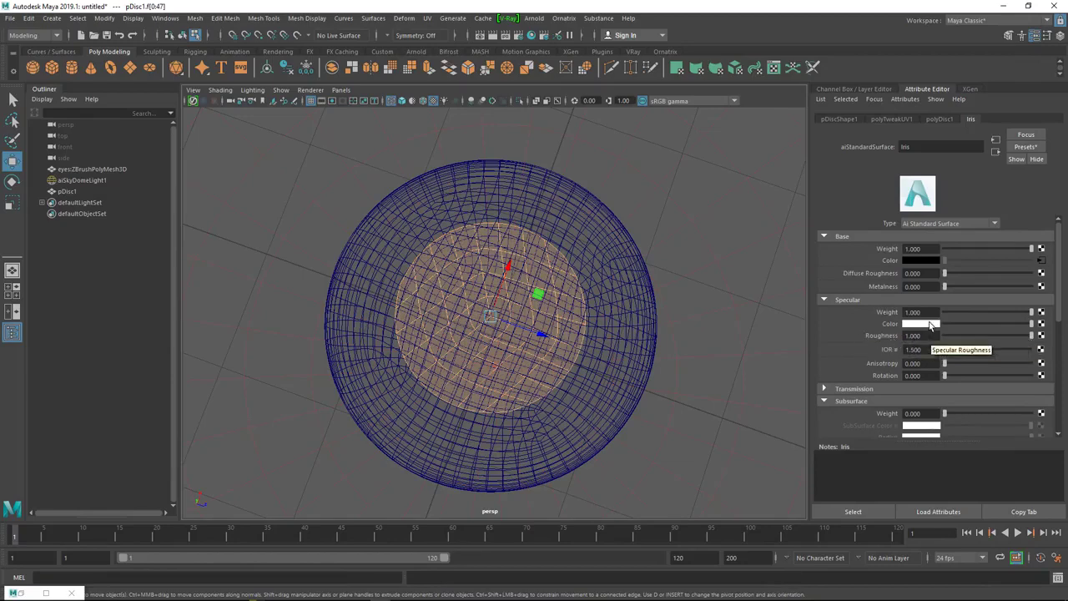
# Step: Set the Iris material's specular weight to 0
pyautogui.click(947, 313)
pyautogui.scroll(-5, 873, 373)
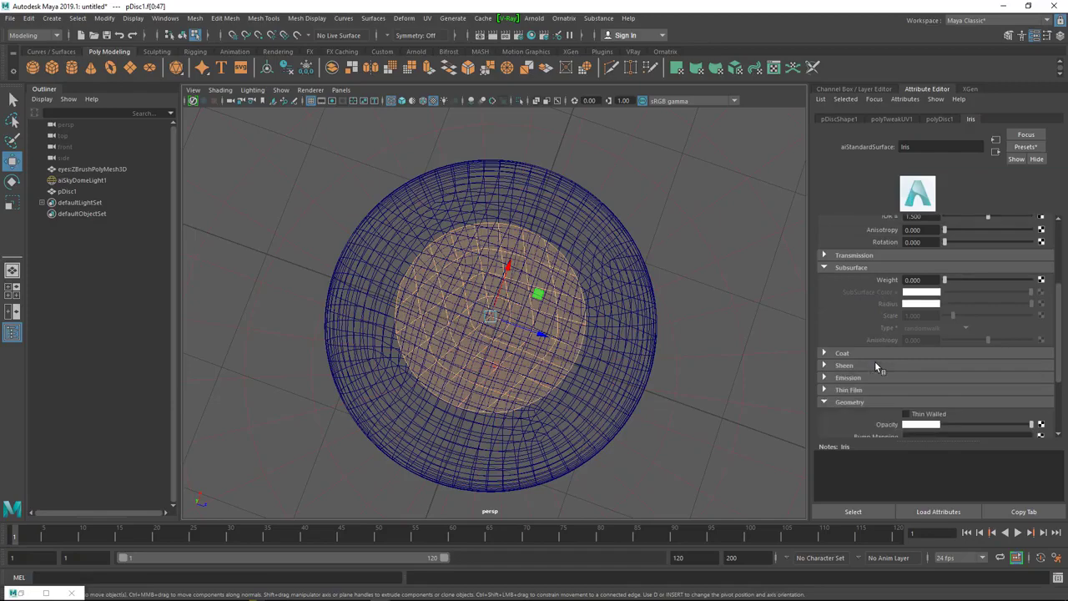
# Step: Return to object mode, hide the eyeball mesh and display the iris disc shaded with its texture
pyautogui.keyDown('alt'); pyautogui.moveTo(623, 349); pyautogui.dragTo(572, 339); pyautogui.keyUp('alt')
pyautogui.click(597, 180)
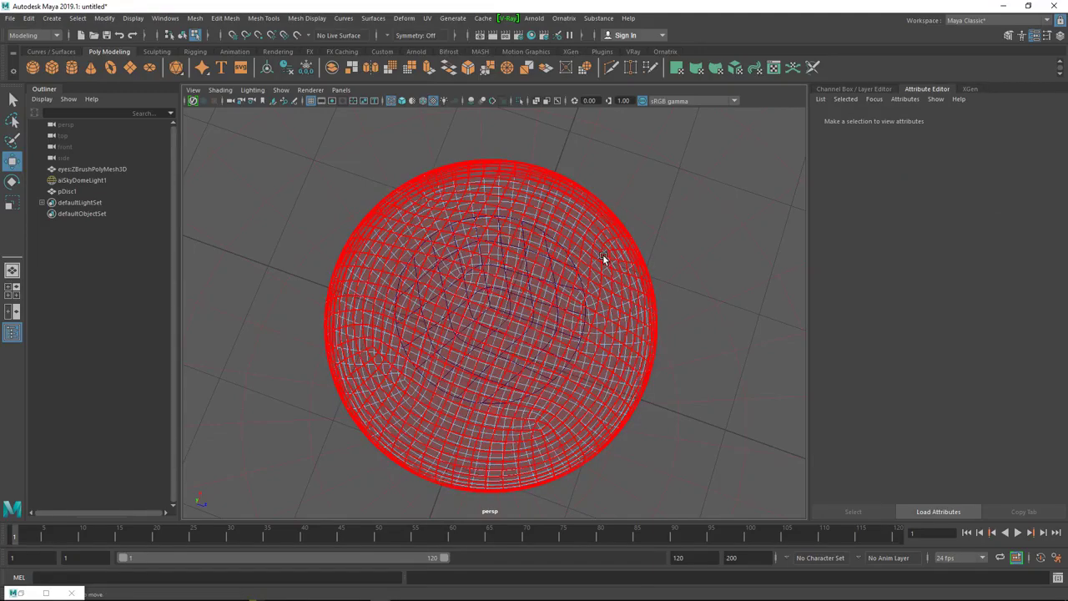
pyautogui.moveTo(567, 261); pyautogui.dragTo(610, 223, button='right')
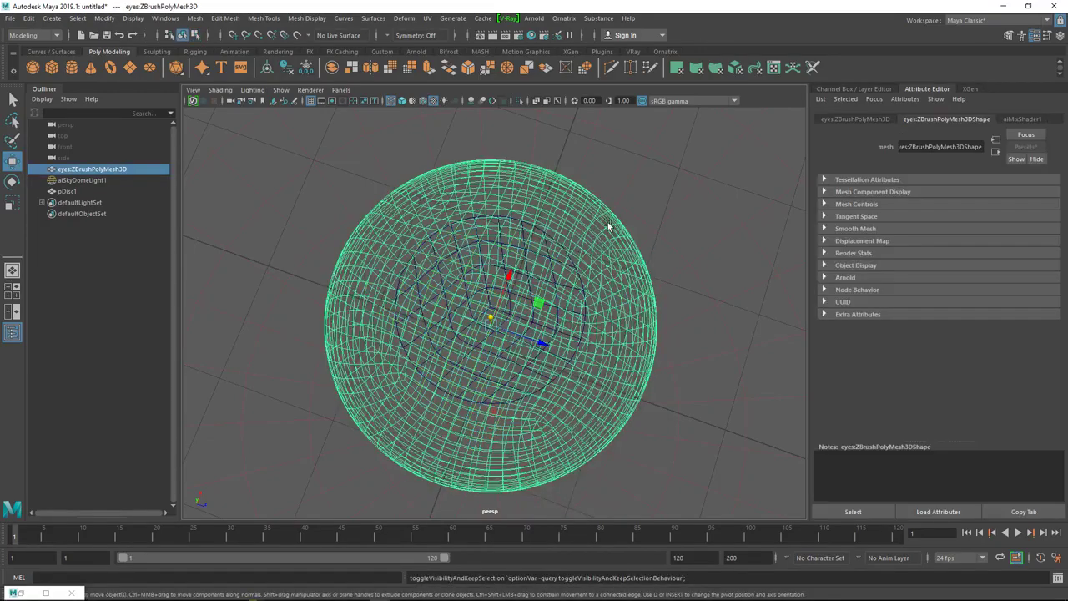
pyautogui.press('h')
pyautogui.click(480, 262)
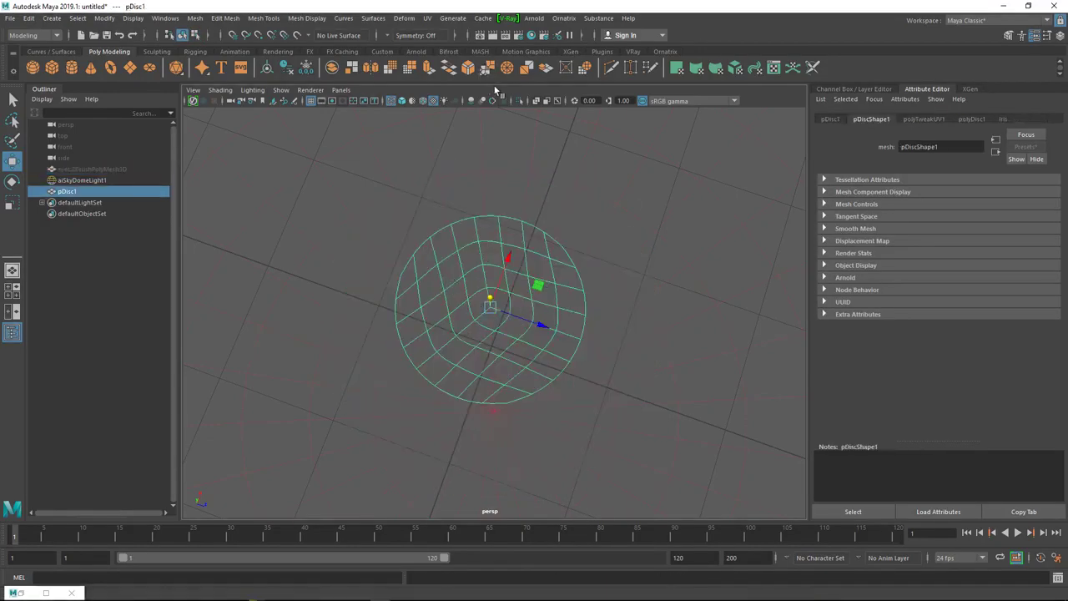
pyautogui.click(402, 100)
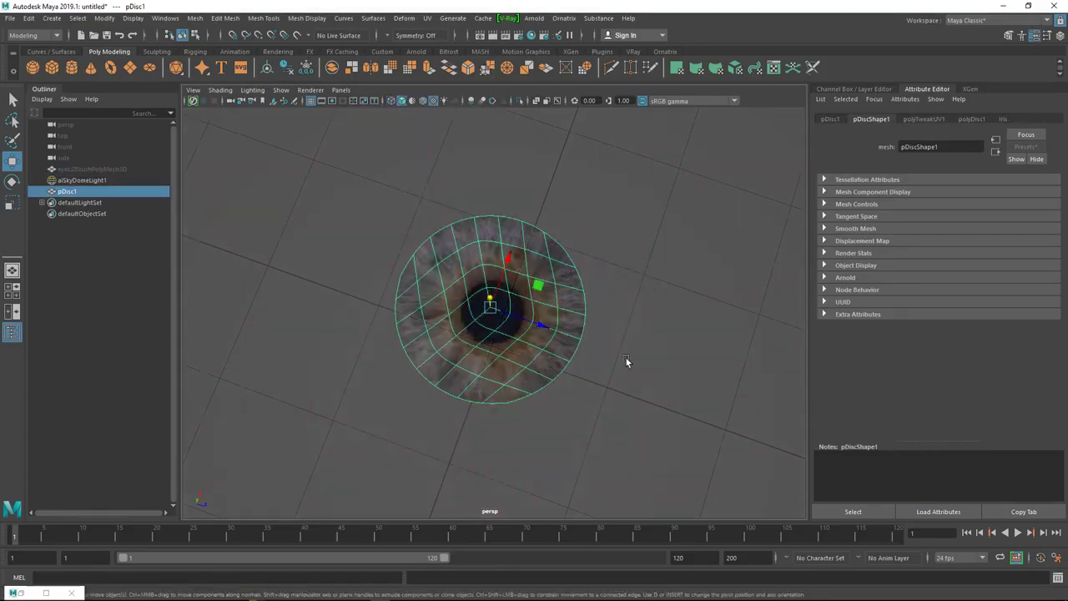
# Step: Select the iris disc and show its UV shell over the iris image in the UV Editor, with the UV Toolkit closed
pyautogui.keyDown('alt'); pyautogui.moveTo(622, 372); pyautogui.dragTo(793, 349, button='right'); pyautogui.keyUp('alt')
pyautogui.keyDown('alt'); pyautogui.moveTo(707, 343); pyautogui.dragTo(687, 306, button='middle'); pyautogui.keyUp('alt')
pyautogui.keyDown('alt'); pyautogui.moveTo(688, 306); pyautogui.dragTo(575, 319, button='right'); pyautogui.keyUp('alt')
pyautogui.click(663, 317)
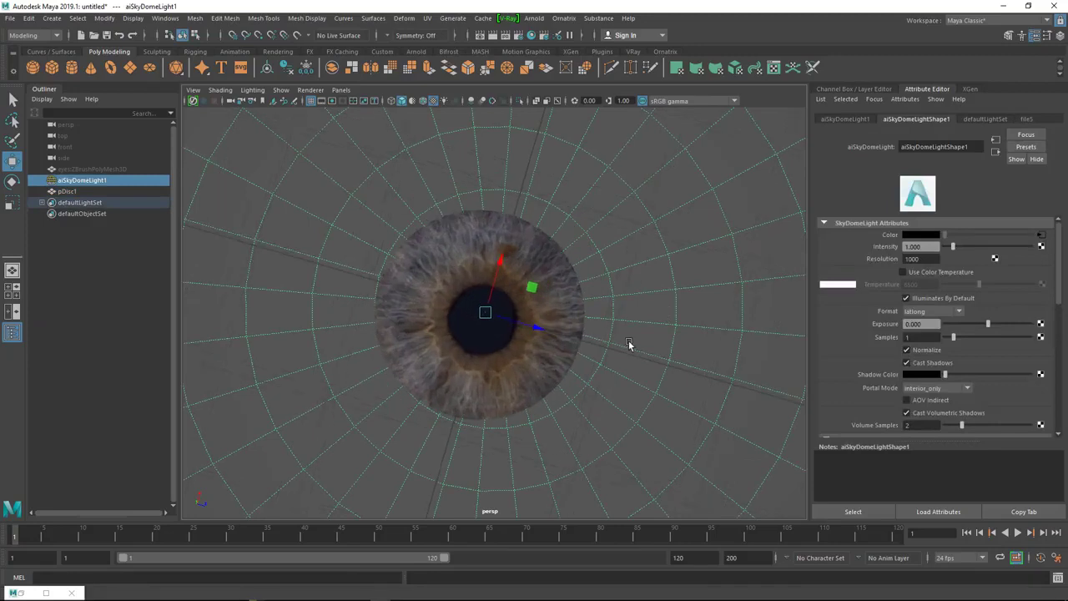
pyautogui.click(485, 363)
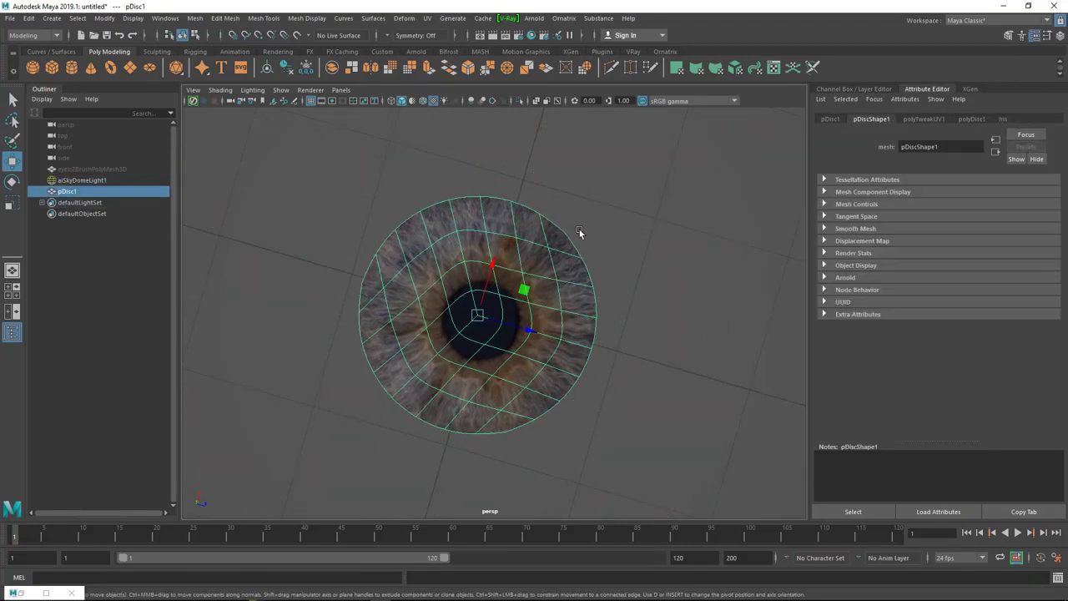
pyautogui.click(448, 20)
pyautogui.moveTo(425, 19)
pyautogui.click(436, 37)
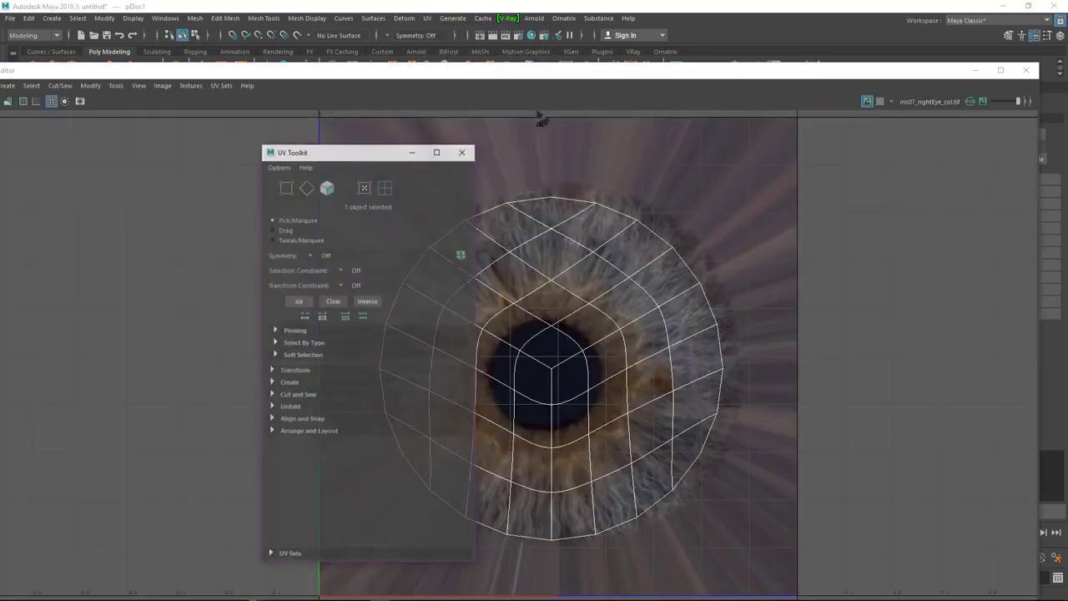
pyautogui.click(465, 149)
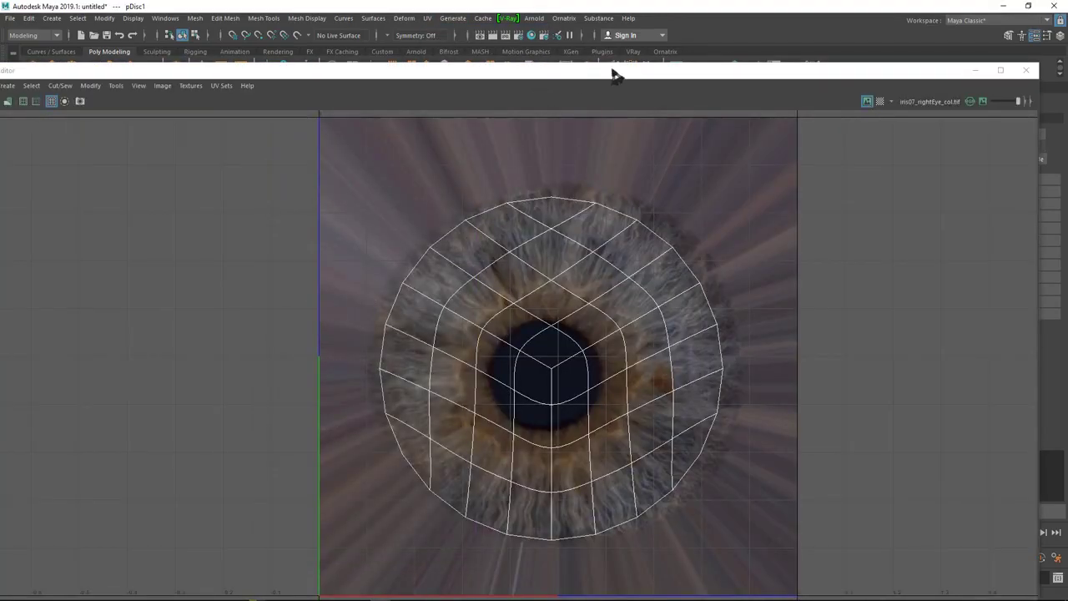
pyautogui.moveTo(610, 72); pyautogui.dragTo(703, 57)
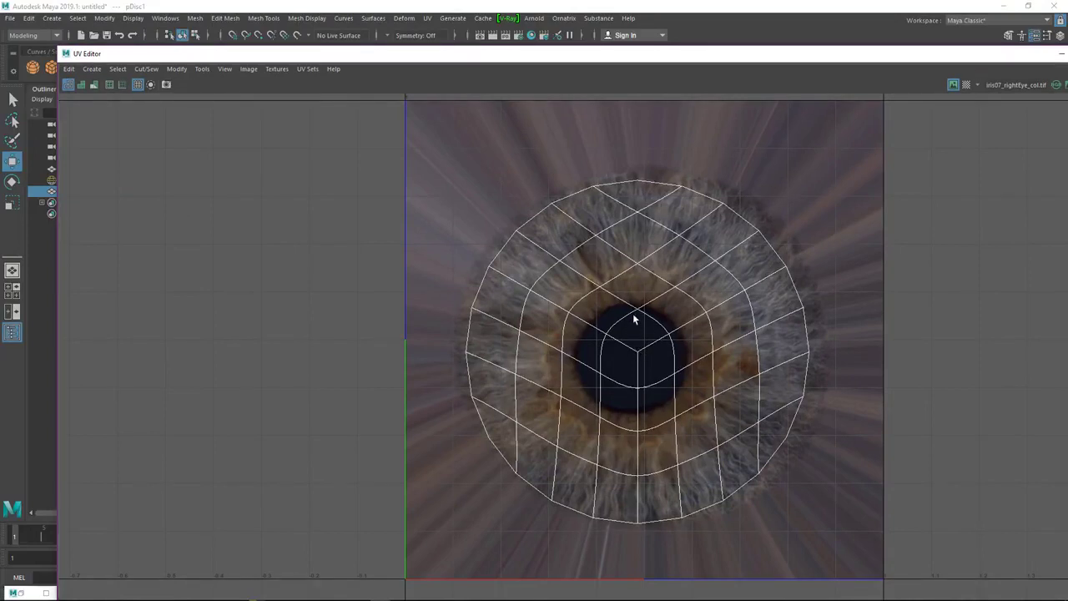
# Step: Select all of the disc's UV faces, move them slightly down and left to centre on the pupil, and close the UV Editor
pyautogui.moveTo(633, 313); pyautogui.dragTo(579, 306, button='right')
pyautogui.click(627, 356)
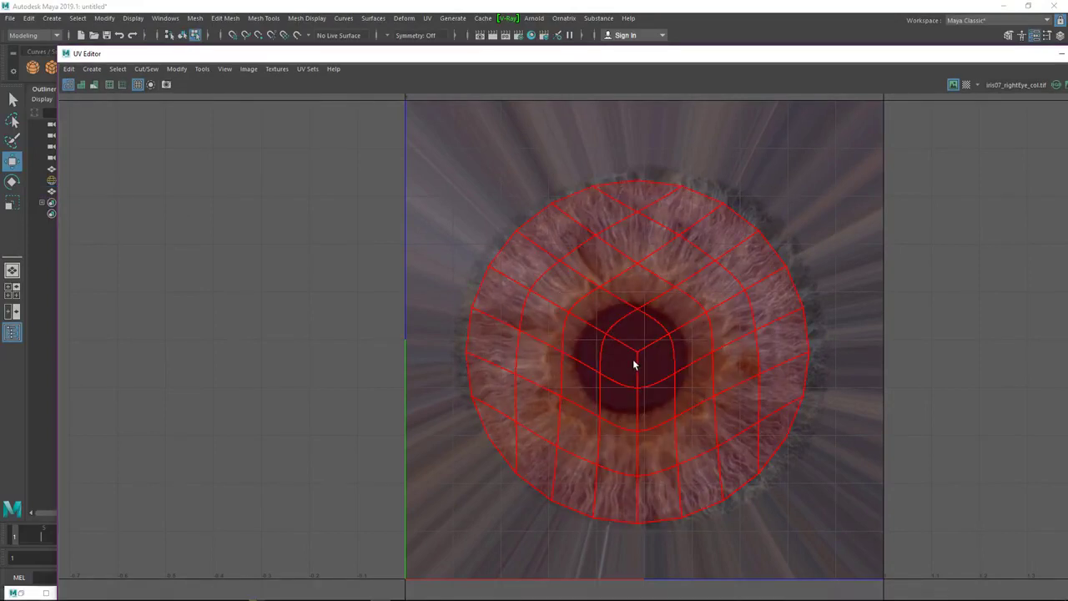
pyautogui.click(636, 362)
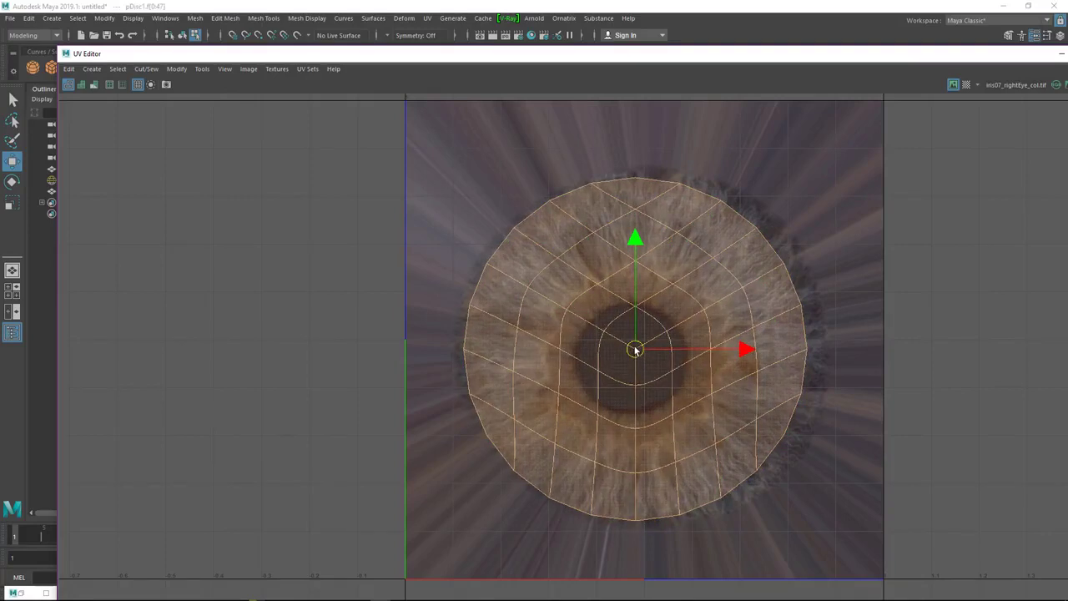
pyautogui.moveTo(637, 348); pyautogui.dragTo(629, 358)
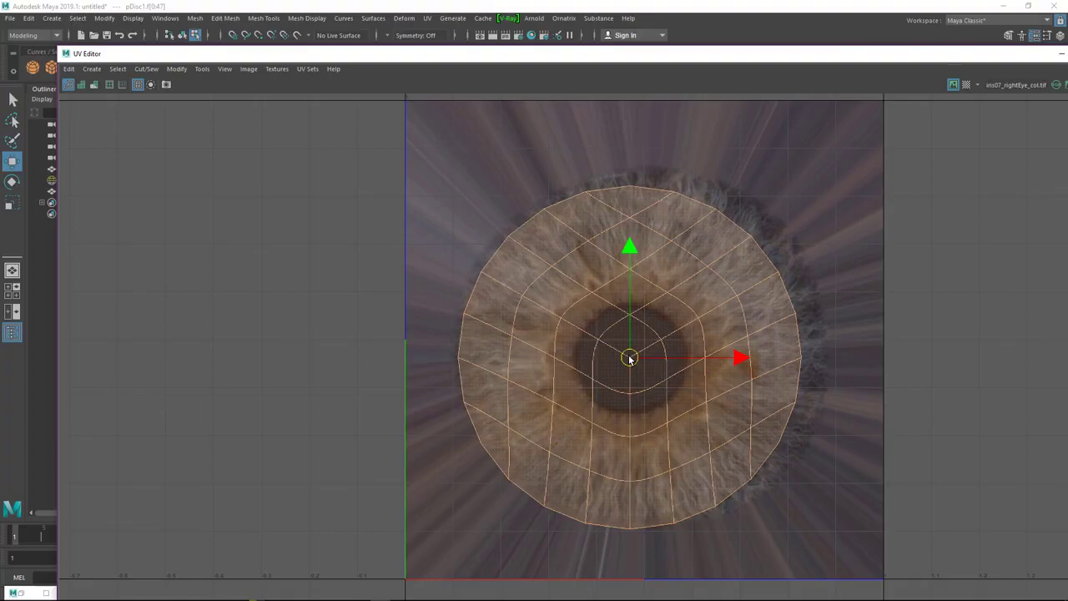
pyautogui.moveTo(1013, 55); pyautogui.dragTo(867, 450)
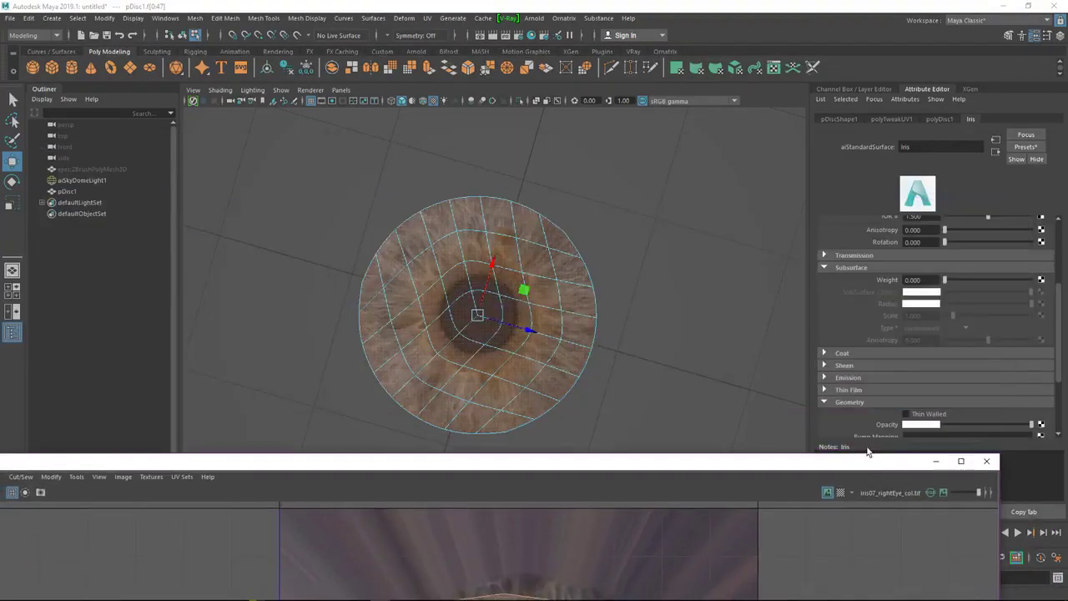
pyautogui.click(694, 300)
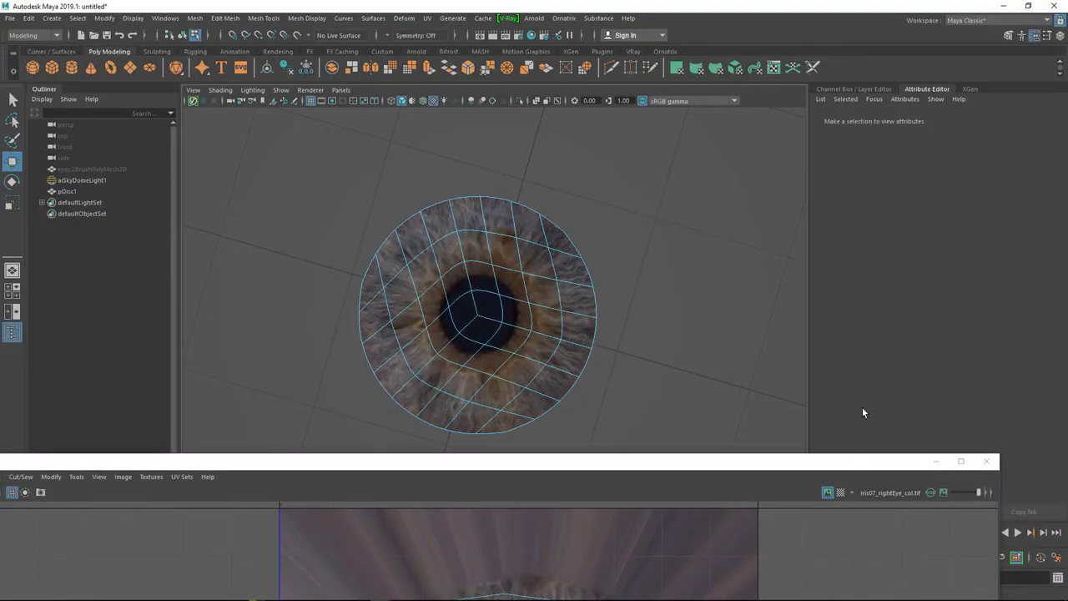
pyautogui.click(986, 461)
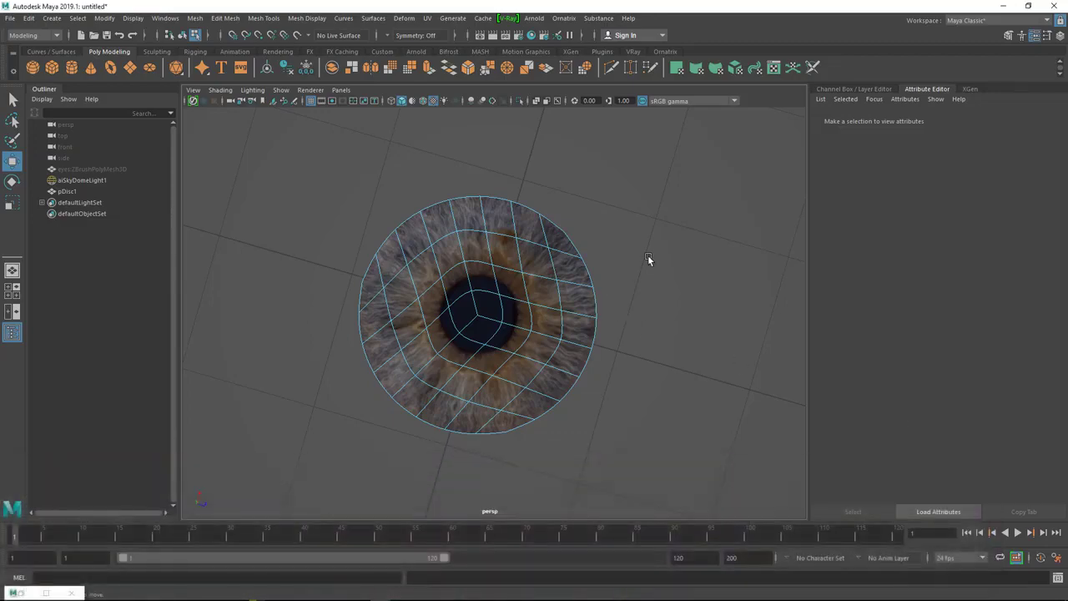
# Step: Switch back to object mode, check the recentred iris texture in the viewport and select the disc
pyautogui.moveTo(619, 266); pyautogui.dragTo(670, 255, button='right')
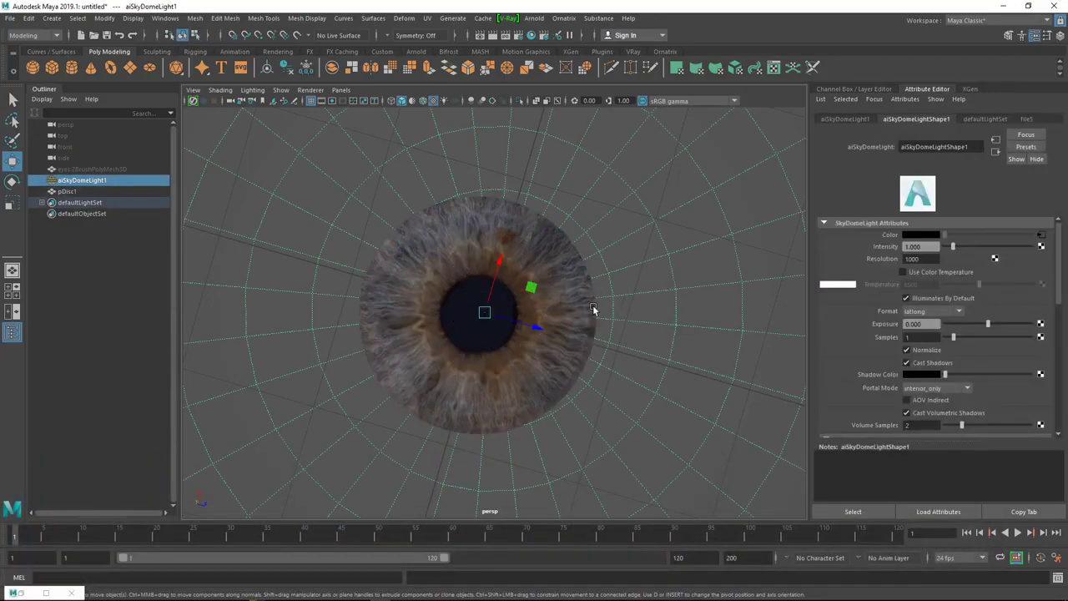
pyautogui.keyDown('alt'); pyautogui.moveTo(592, 310); pyautogui.dragTo(636, 315); pyautogui.keyUp('alt')
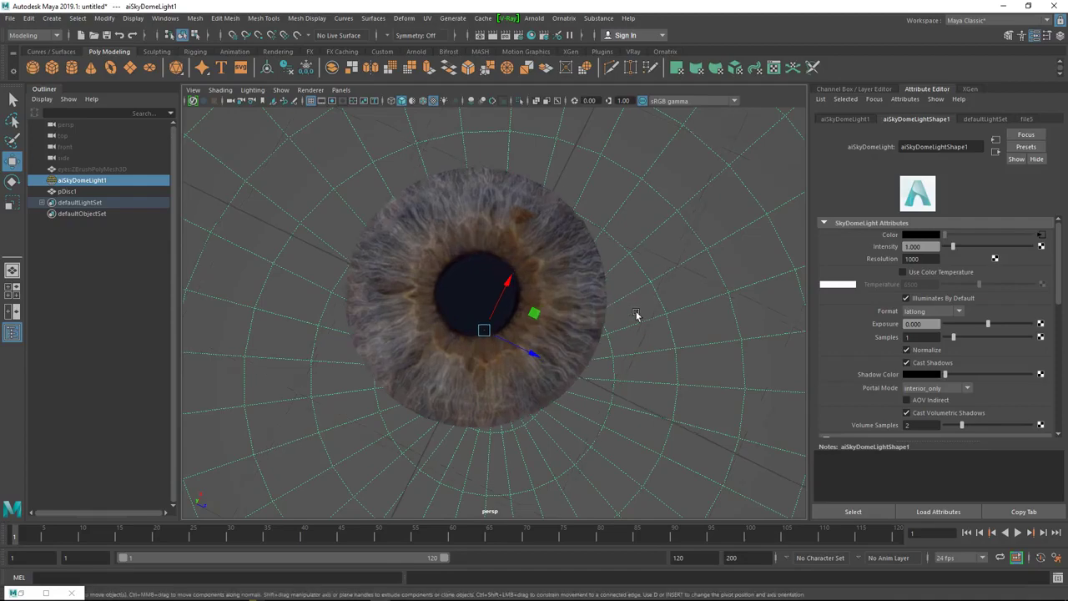
pyautogui.keyDown('alt'); pyautogui.moveTo(636, 314); pyautogui.dragTo(522, 287, button='right'); pyautogui.keyUp('alt')
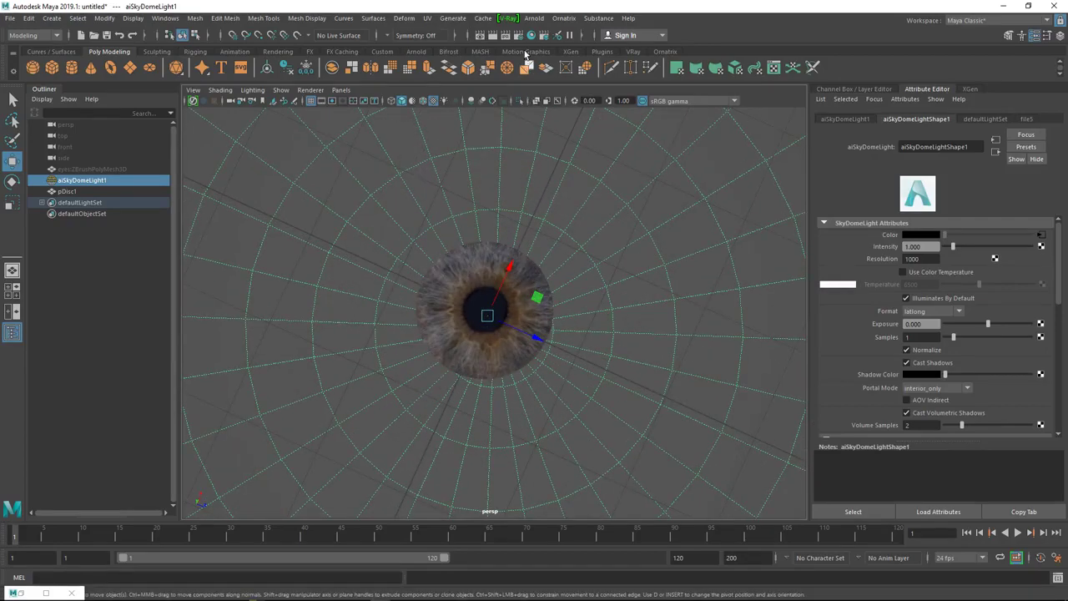
pyautogui.keyDown('alt'); pyautogui.moveTo(478, 231); pyautogui.dragTo(643, 245, button='right'); pyautogui.keyUp('alt')
pyautogui.click(484, 222)
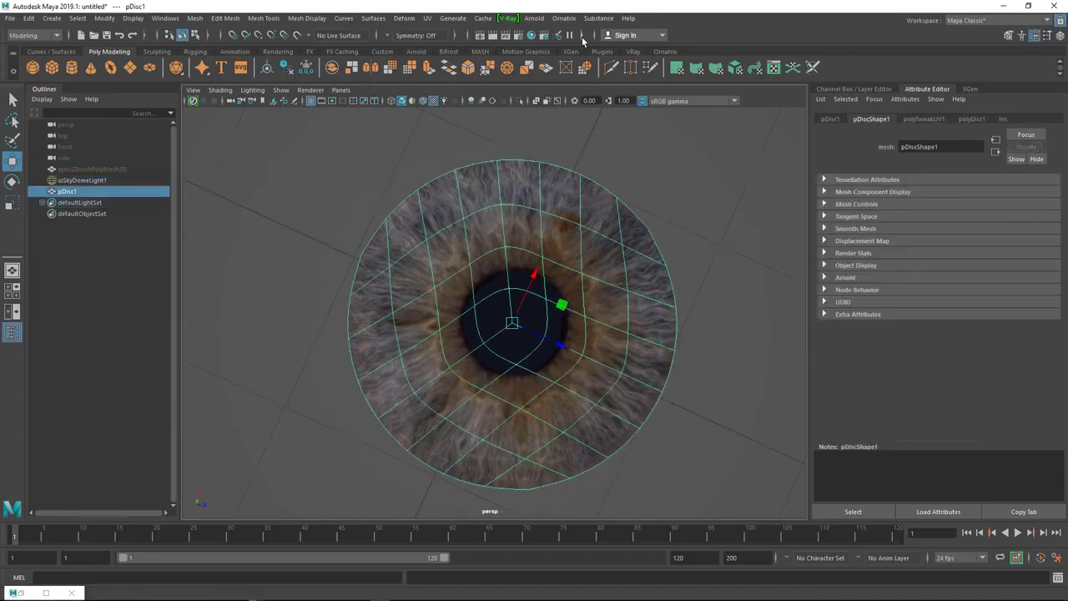
# Step: Open the Hypershade and replace the graph with only the Iris material's network
pyautogui.click(531, 35)
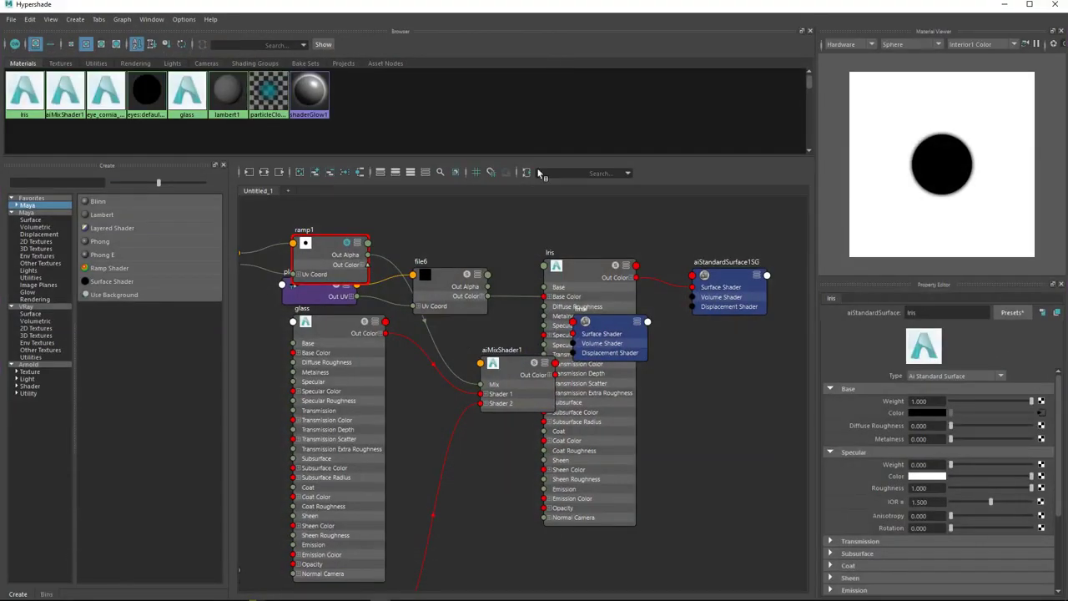
pyautogui.click(265, 173)
pyautogui.click(35, 96)
pyautogui.click(280, 171)
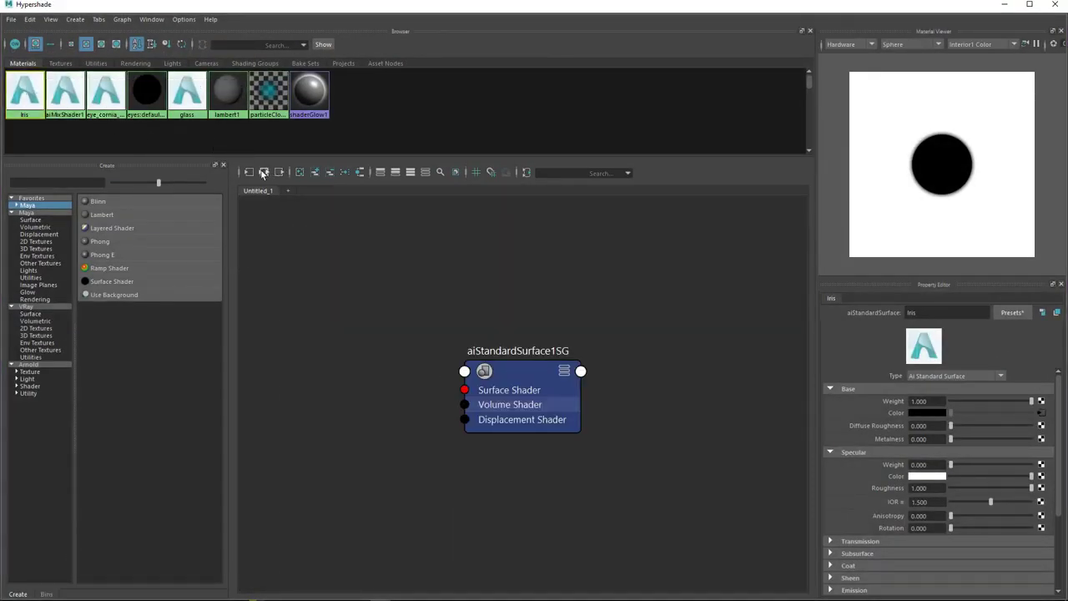
# Step: Move the Iris shading group apart and connect a new File texture to its displacement material
pyautogui.keyDown('alt'); pyautogui.moveTo(466, 364); pyautogui.dragTo(221, 369, button='middle'); pyautogui.keyUp('alt')
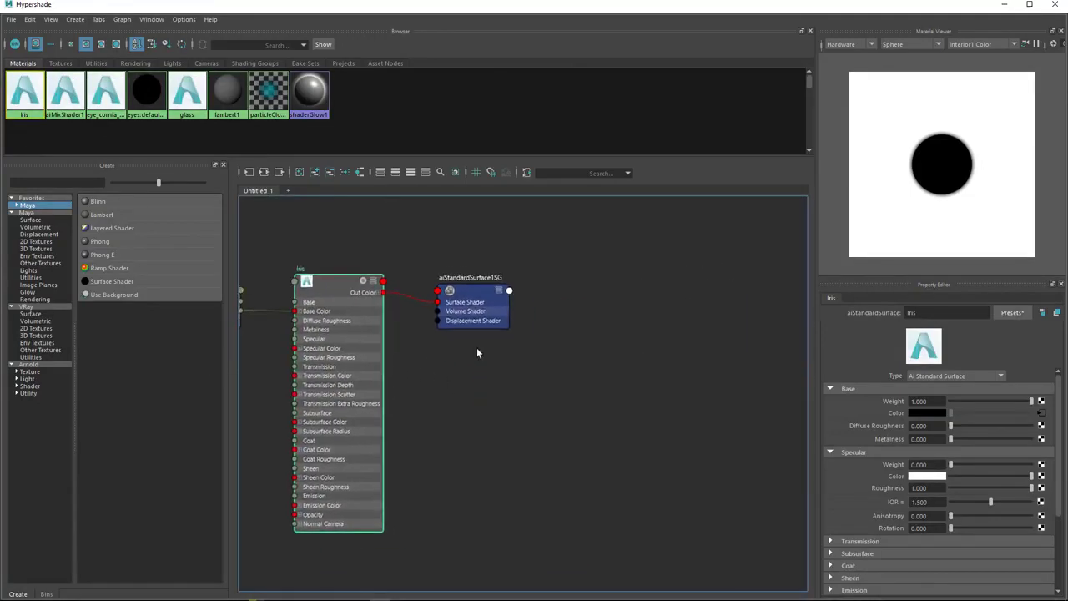
pyautogui.moveTo(488, 311); pyautogui.dragTo(748, 420)
pyautogui.keyDown('alt'); pyautogui.moveTo(657, 479); pyautogui.dragTo(382, 427, button='middle'); pyautogui.keyUp('alt')
pyautogui.moveTo(443, 361); pyautogui.dragTo(592, 374)
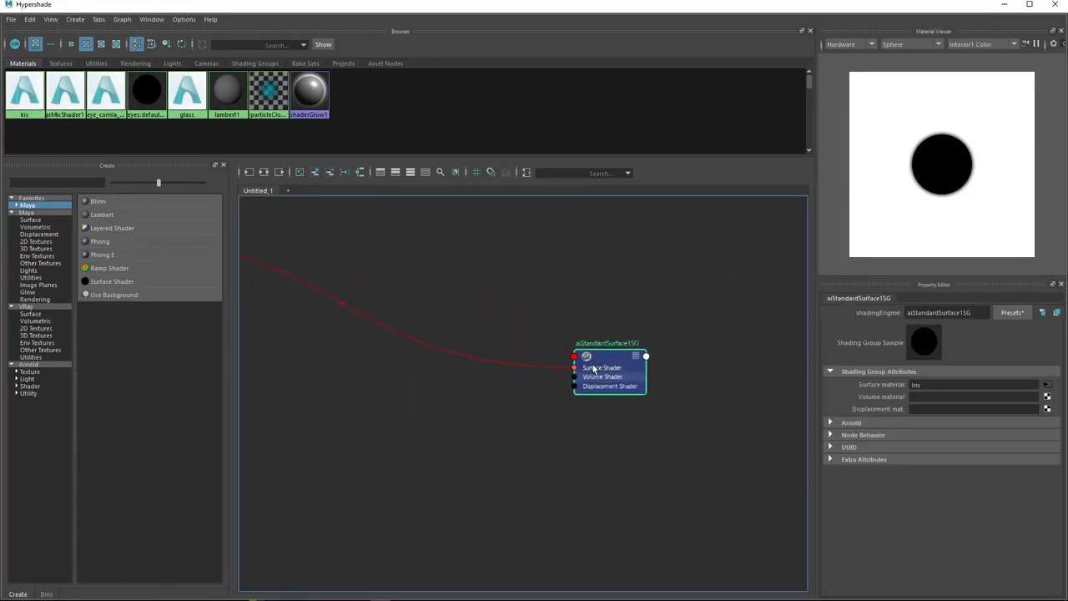
pyautogui.click(1045, 410)
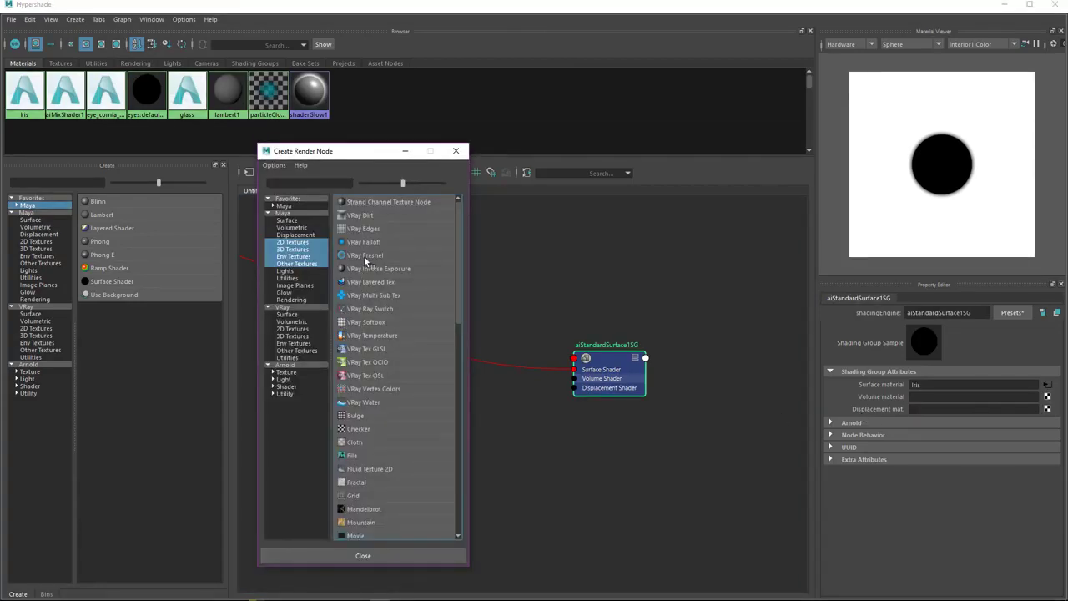
pyautogui.click(358, 455)
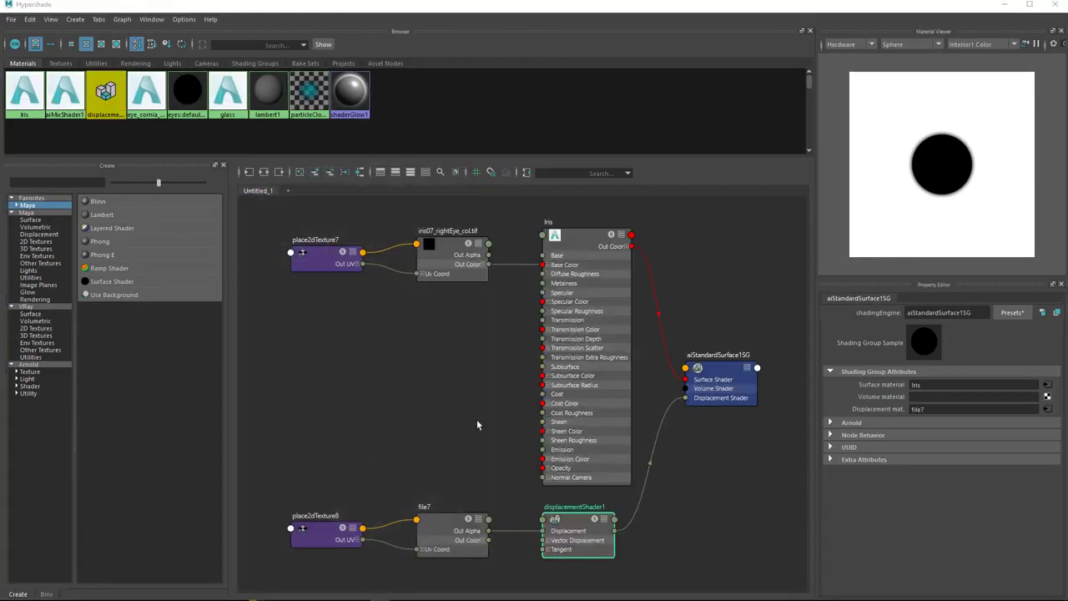
# Step: Load iris07_leftEye_dsp.tif from the darkgreen_iris_07 folder as the image of the displacement file texture
pyautogui.keyDown('alt'); pyautogui.moveTo(659, 471); pyautogui.dragTo(545, 443, button='middle'); pyautogui.keyUp('alt')
pyautogui.keyDown('alt'); pyautogui.moveTo(571, 444); pyautogui.dragTo(629, 450, button='right'); pyautogui.keyUp('alt')
pyautogui.keyDown('alt'); pyautogui.moveTo(629, 450); pyautogui.dragTo(775, 424, button='middle'); pyautogui.keyUp('alt')
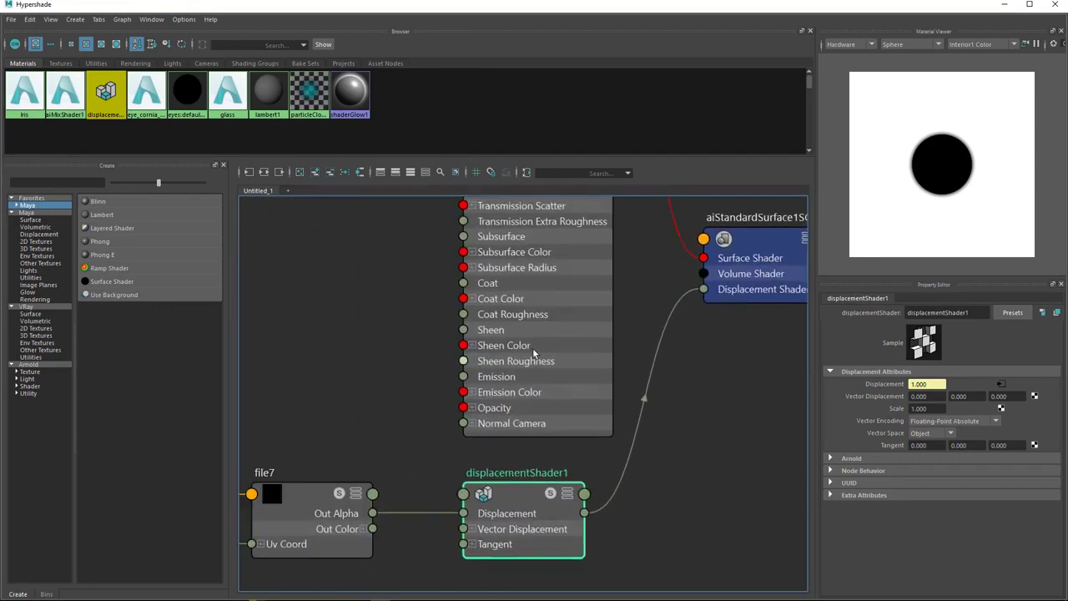
pyautogui.moveTo(551, 343); pyautogui.dragTo(555, 222)
pyautogui.keyDown('alt'); pyautogui.moveTo(469, 470); pyautogui.dragTo(556, 406, button='middle'); pyautogui.keyUp('alt')
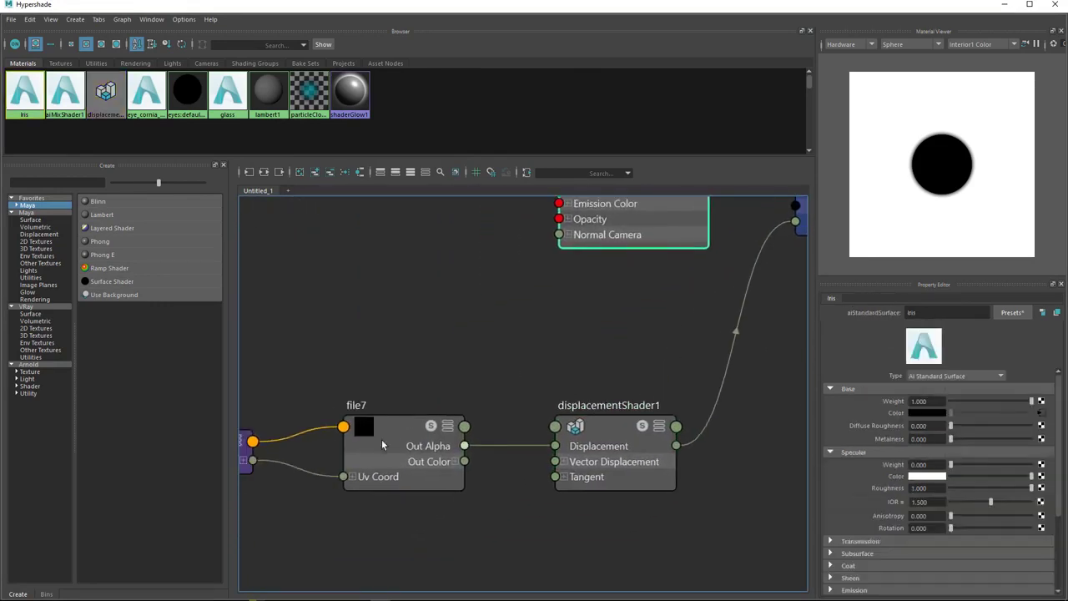
pyautogui.click(383, 444)
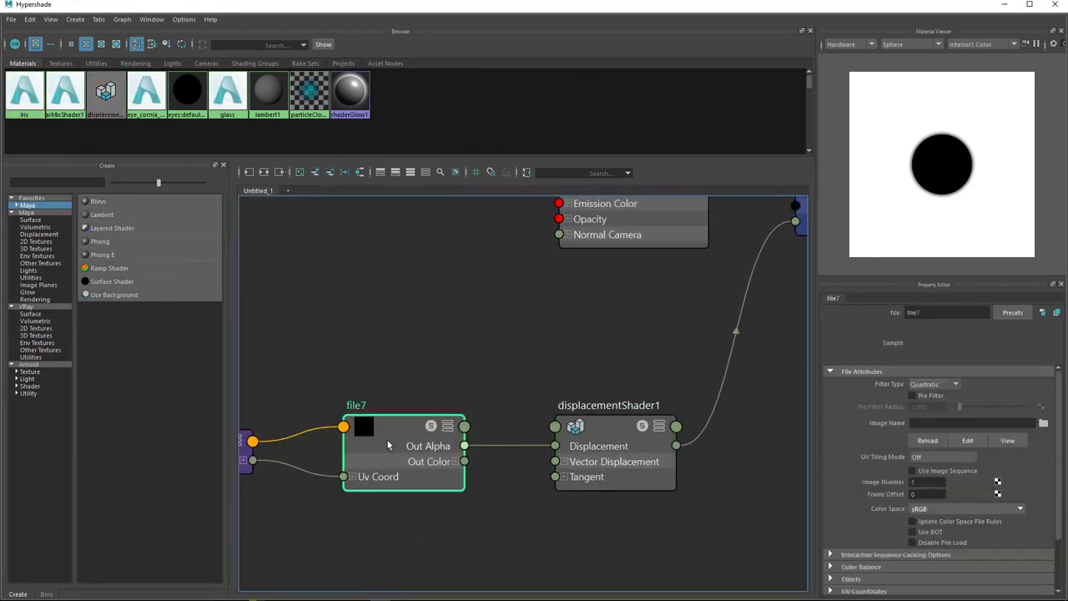
pyautogui.click(1043, 423)
pyautogui.click(226, 201)
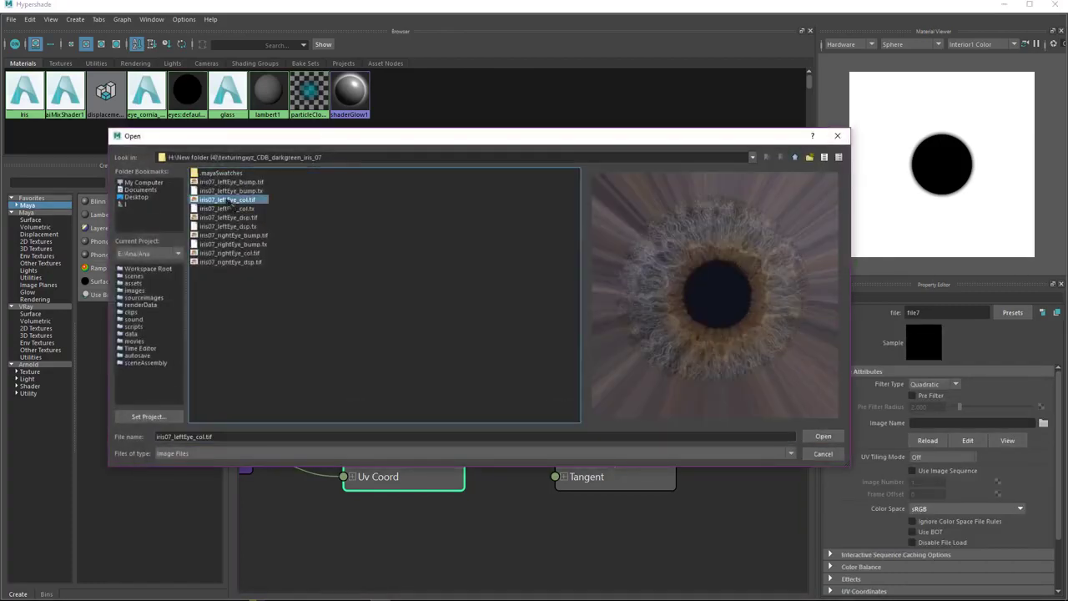
pyautogui.click(241, 218)
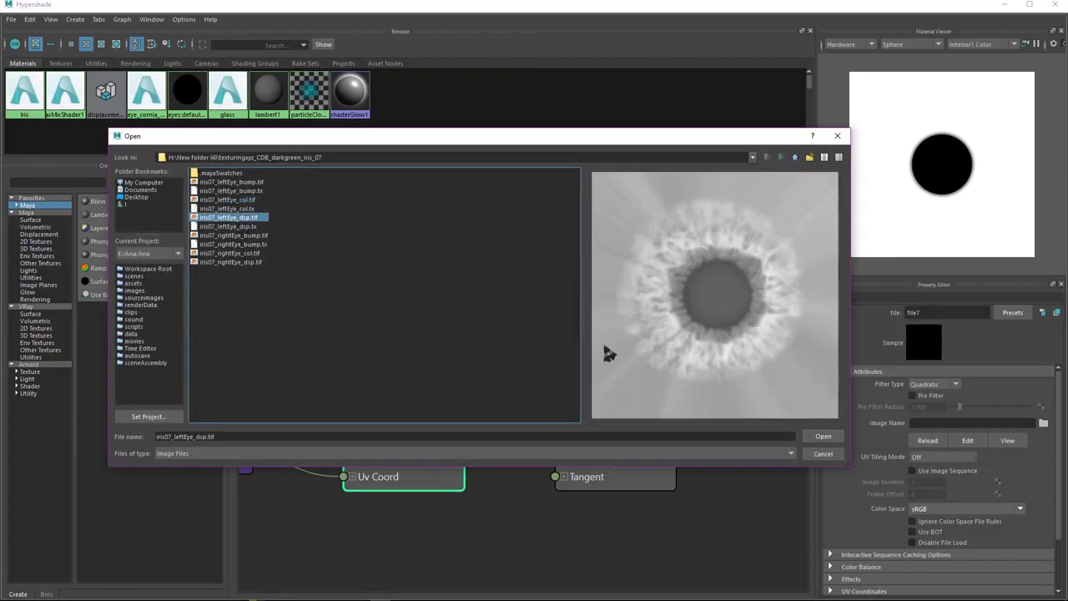
pyautogui.click(822, 437)
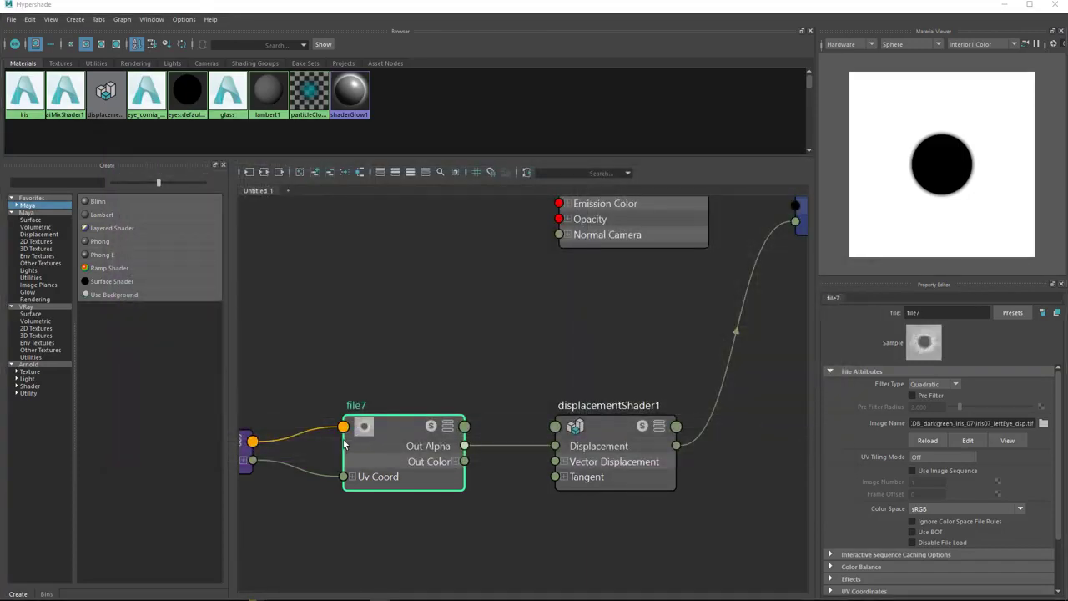
# Step: Set the color space of the iris07_leftEye_dsp.tif file texture to Raw
pyautogui.scroll(4, 407, 446)
pyautogui.scroll(-5, 410, 445)
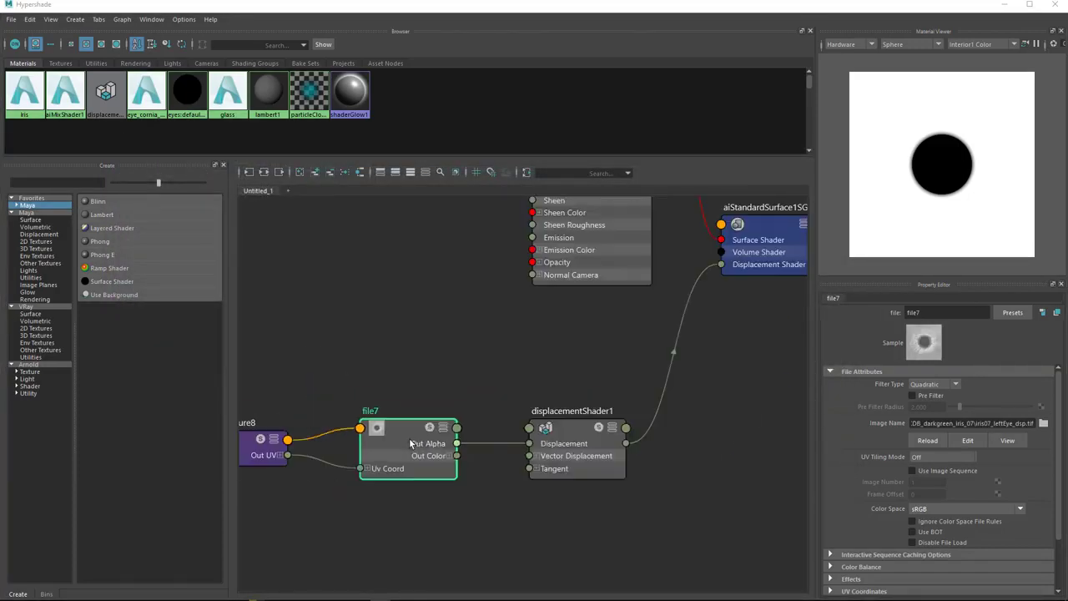
pyautogui.moveTo(547, 395); pyautogui.dragTo(473, 408, button='middle')
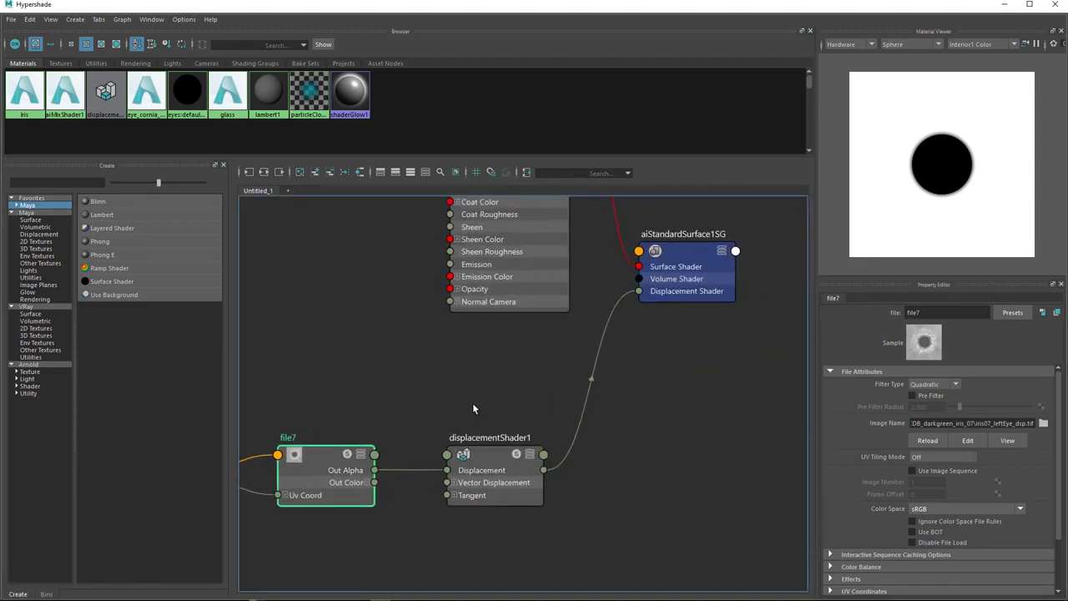
pyautogui.click(923, 507)
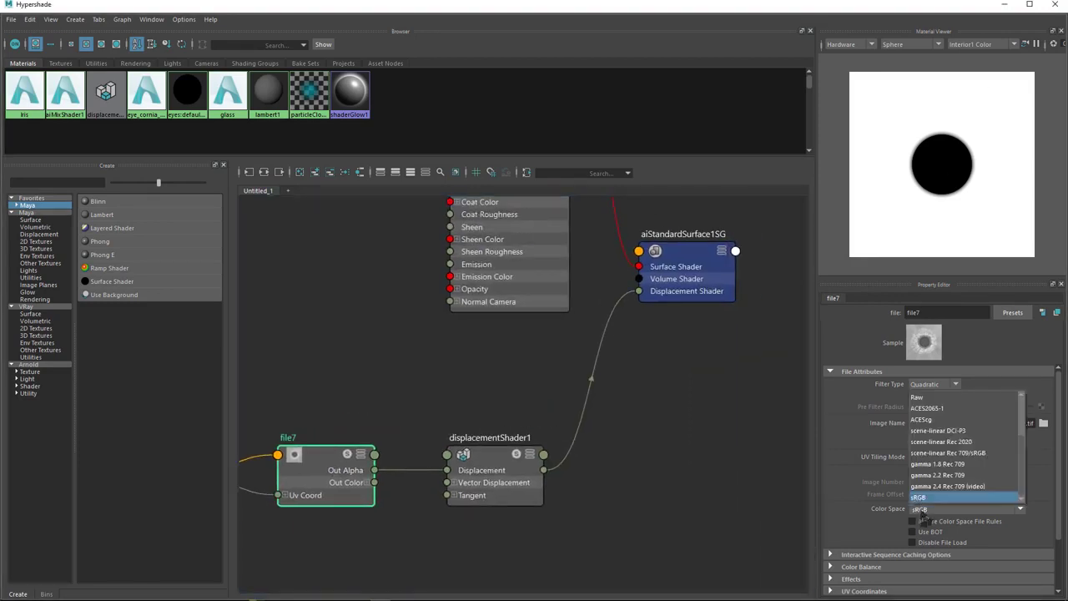
pyautogui.click(917, 396)
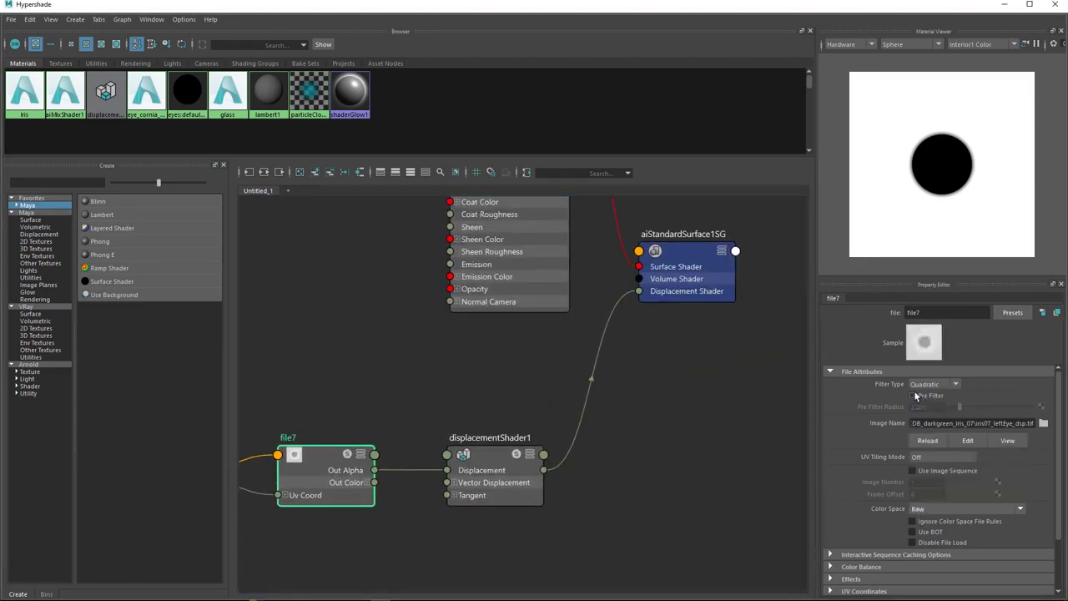
pyautogui.click(855, 568)
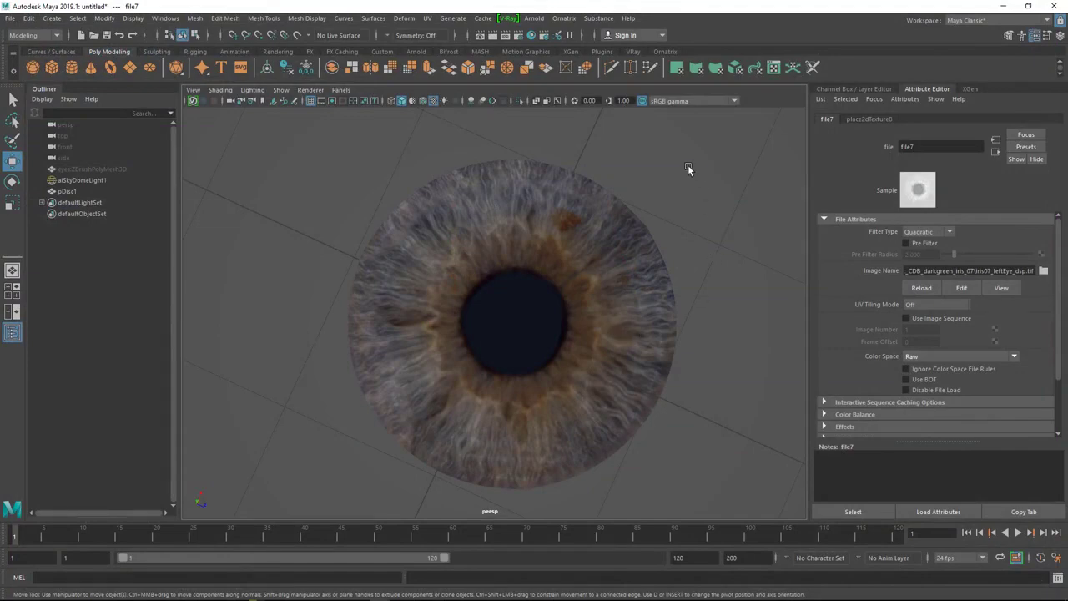
# Step: Render the displaced iris disc with Arnold, check the result and close the render
pyautogui.click(491, 36)
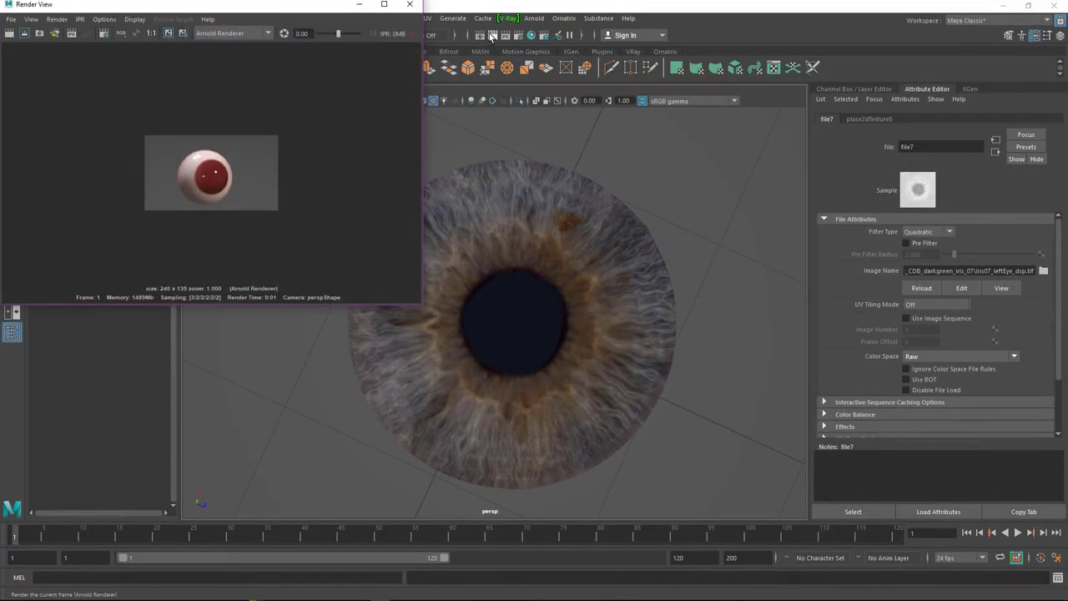
pyautogui.click(491, 36)
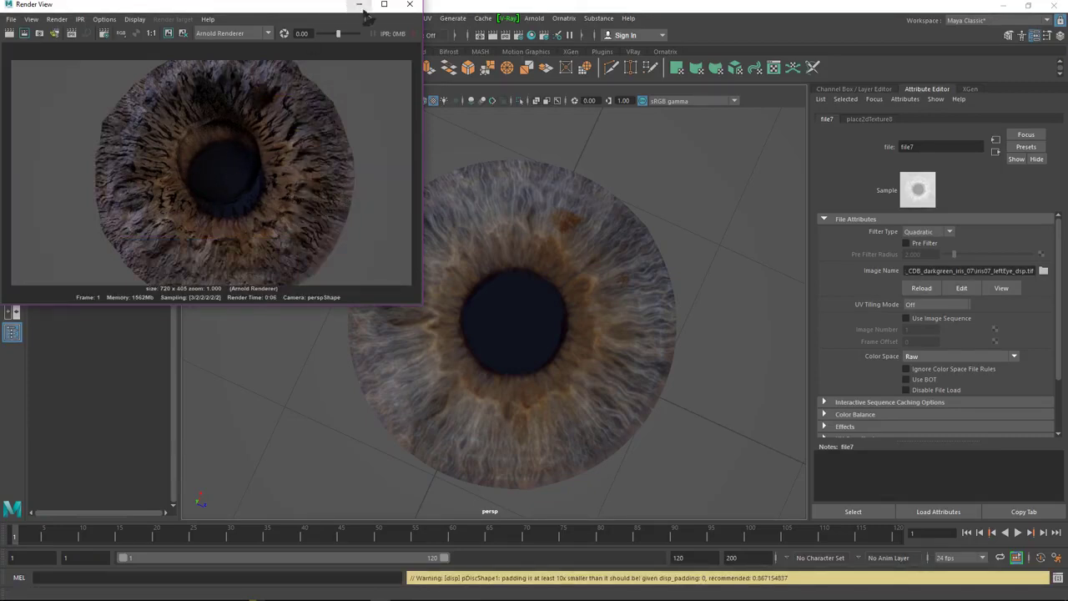
pyautogui.click(408, 7)
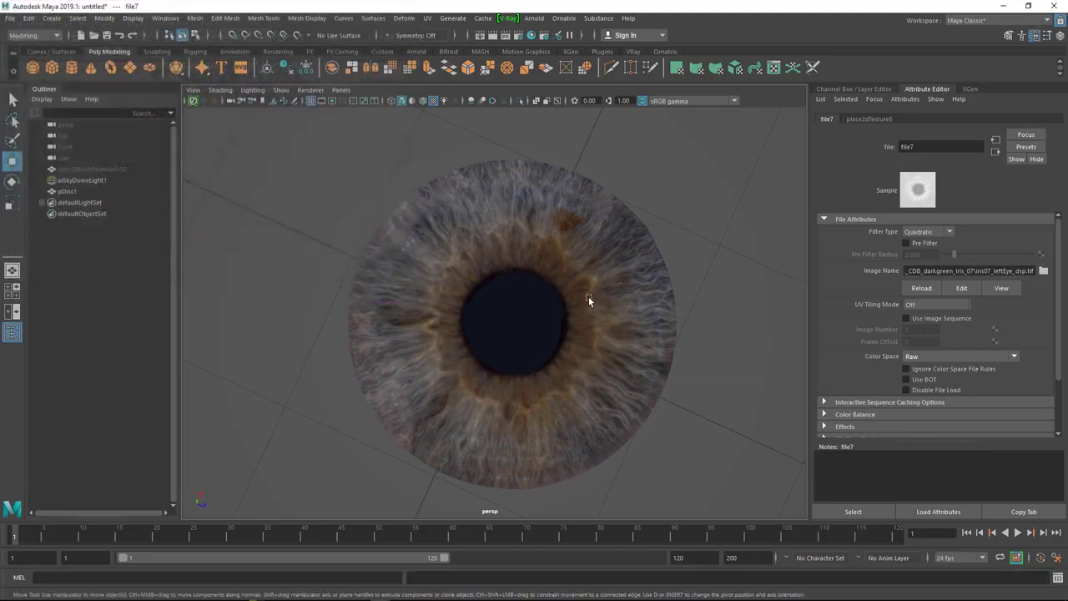
# Step: Select the iris disc and rename its shape node as iris
pyautogui.click(588, 296)
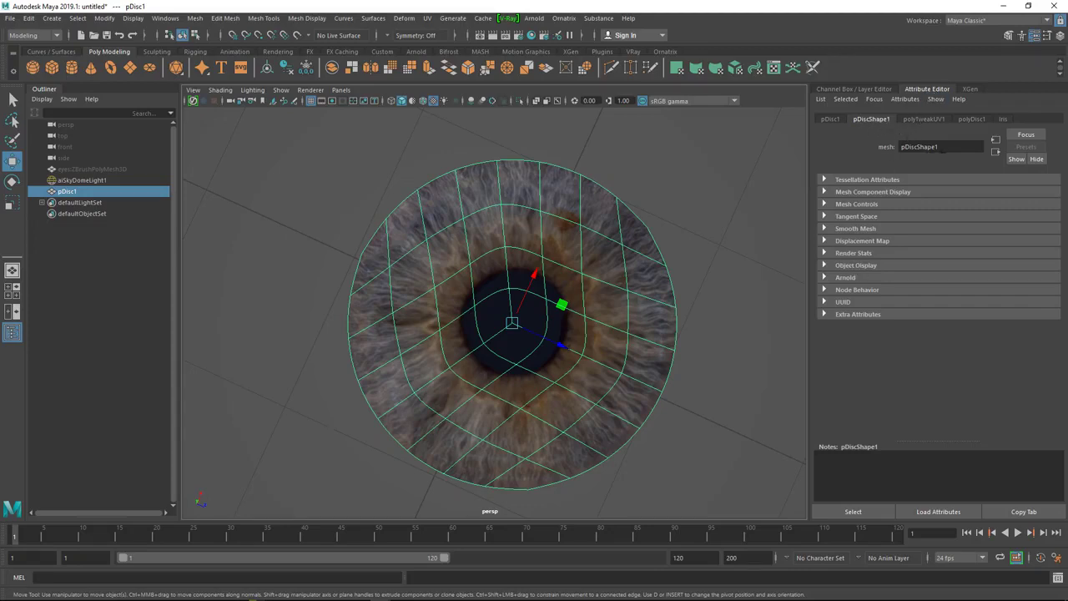
pyautogui.moveTo(943, 148); pyautogui.dragTo(829, 141)
pyautogui.write('iris')
pyautogui.press('Return')
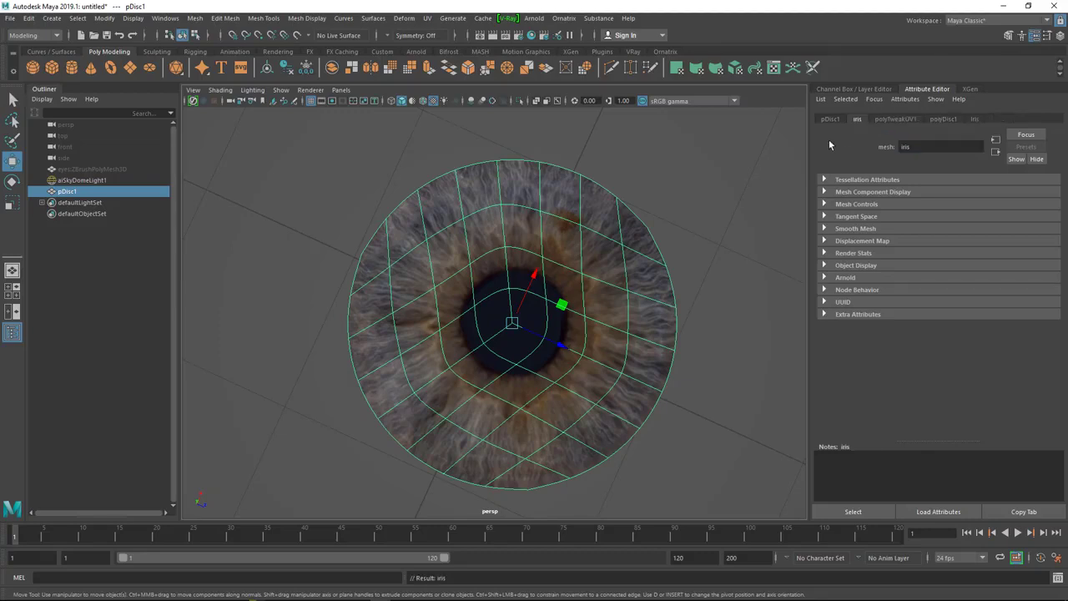
# Step: Set the iris mesh's Arnold subdivision type to catclark with 2 iterations
pyautogui.click(845, 278)
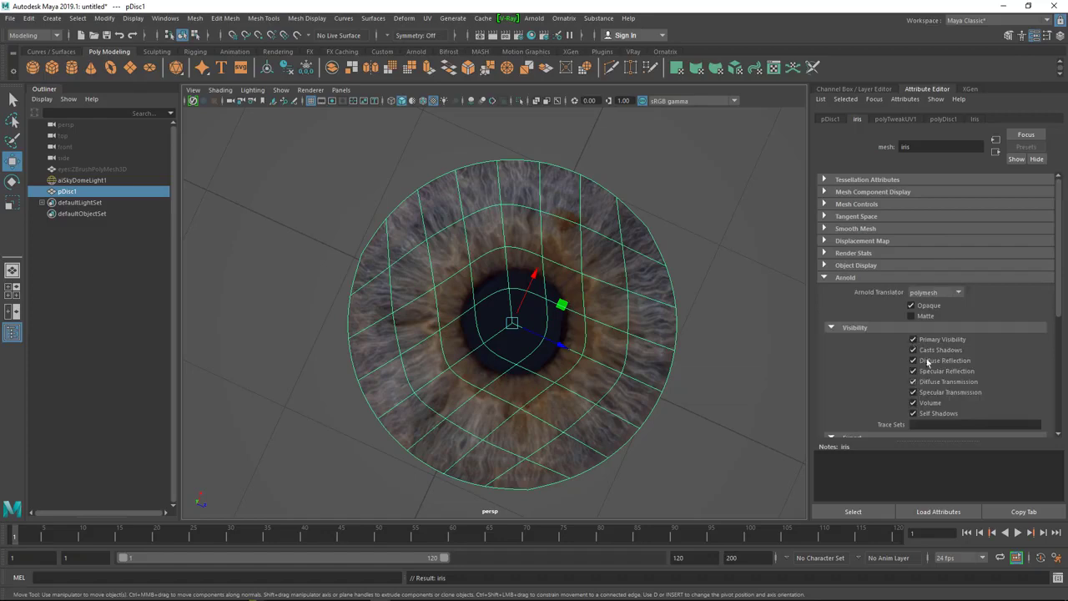
pyautogui.scroll(-5, 927, 361)
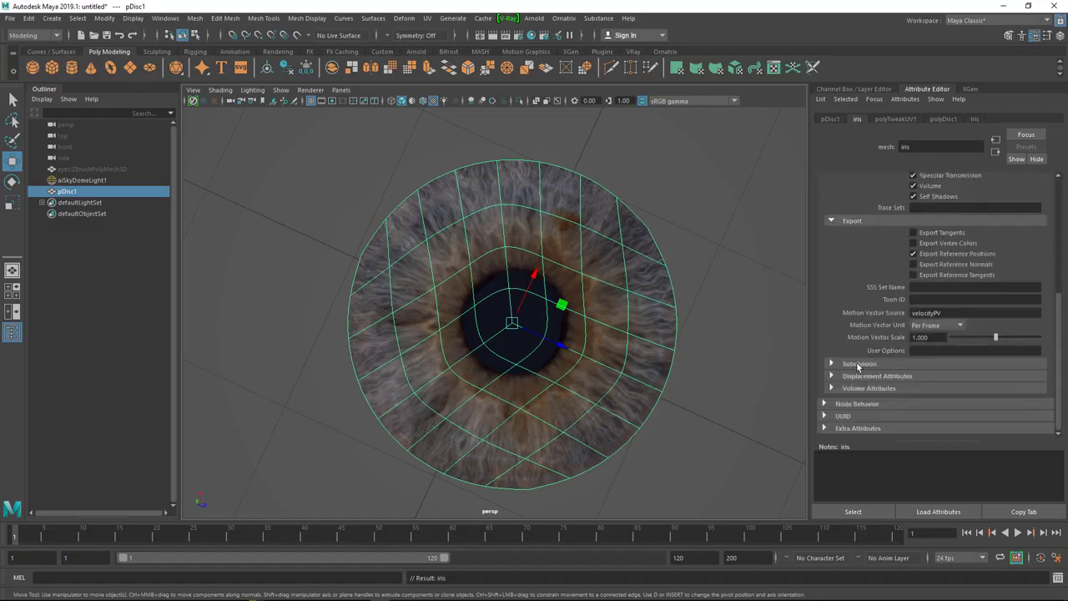
pyautogui.click(859, 365)
pyautogui.click(932, 376)
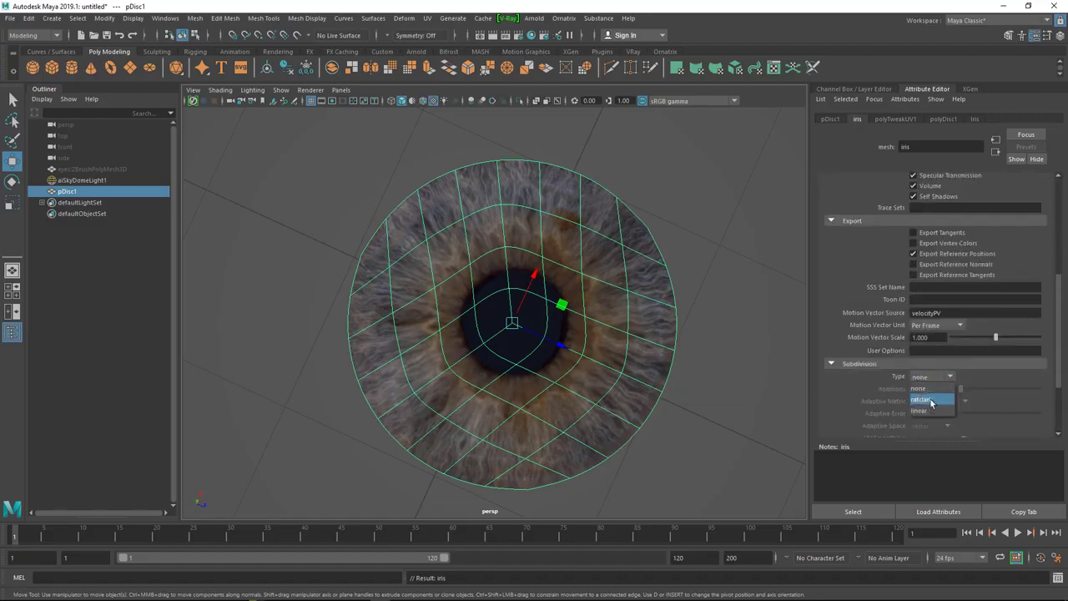
pyautogui.click(931, 401)
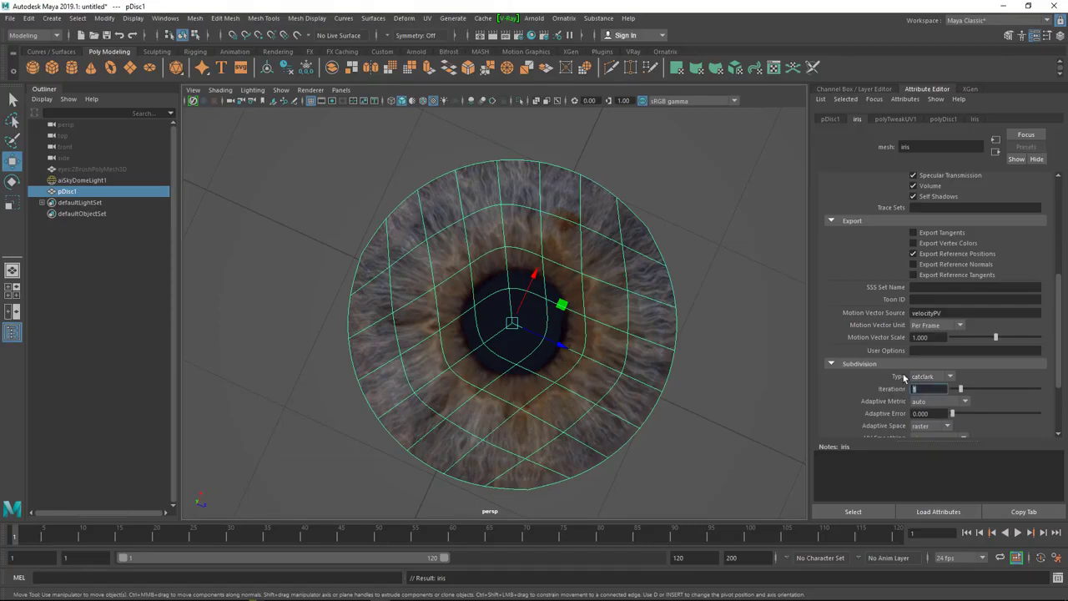
pyautogui.write('2')
pyautogui.press('Return')
# Step: Reopen the Hypershade and move the displacement shader, file texture and placement nodes apart to make room between them
pyautogui.click(558, 35)
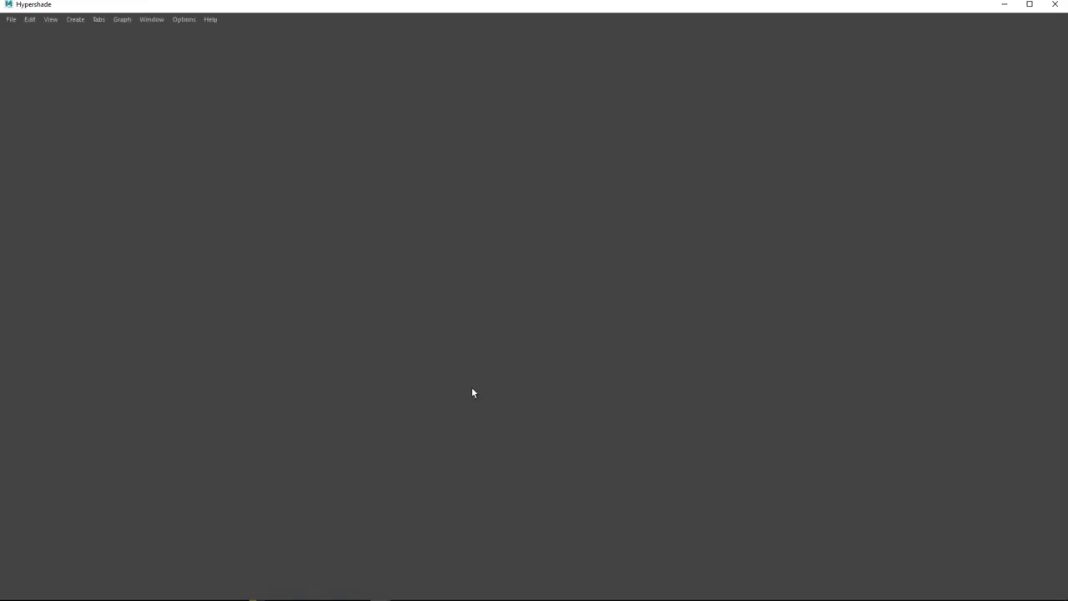
pyautogui.keyDown('alt'); pyautogui.moveTo(502, 404); pyautogui.dragTo(403, 390, button='middle'); pyautogui.keyUp('alt')
pyautogui.moveTo(643, 458); pyautogui.dragTo(727, 463)
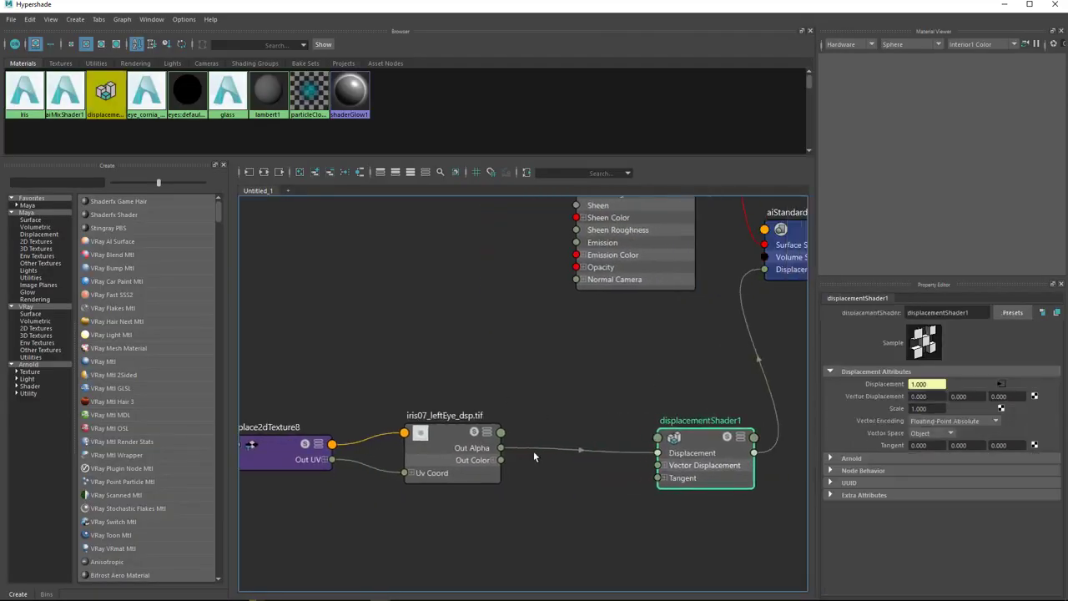
pyautogui.moveTo(286, 456); pyautogui.dragTo(204, 448)
pyautogui.moveTo(458, 453); pyautogui.dragTo(387, 446)
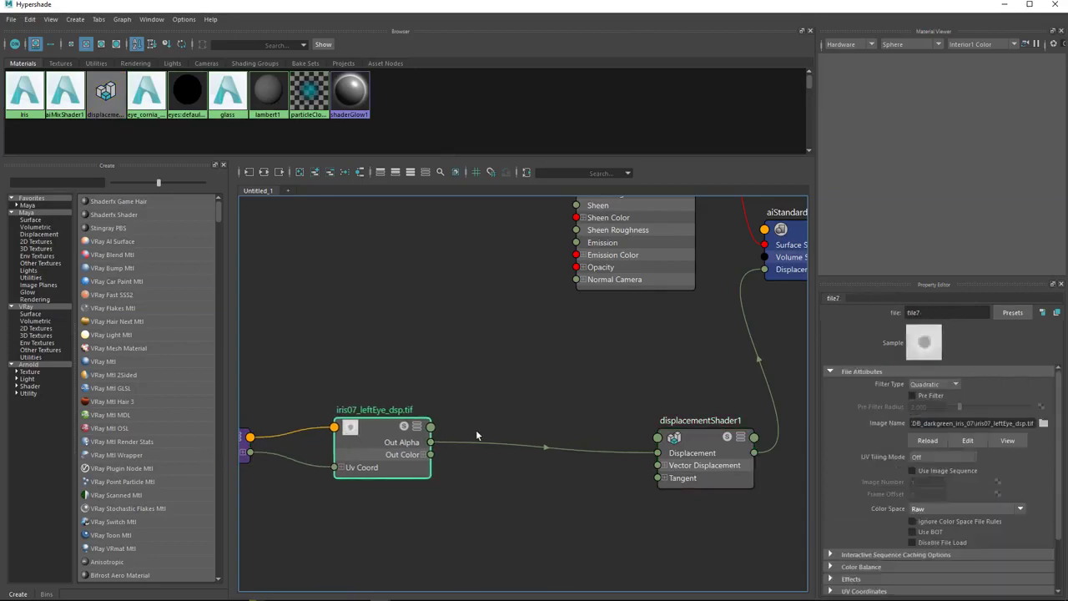
pyautogui.keyDown('alt'); pyautogui.moveTo(485, 427); pyautogui.dragTo(508, 409, button='middle'); pyautogui.keyUp('alt')
pyautogui.click(509, 402)
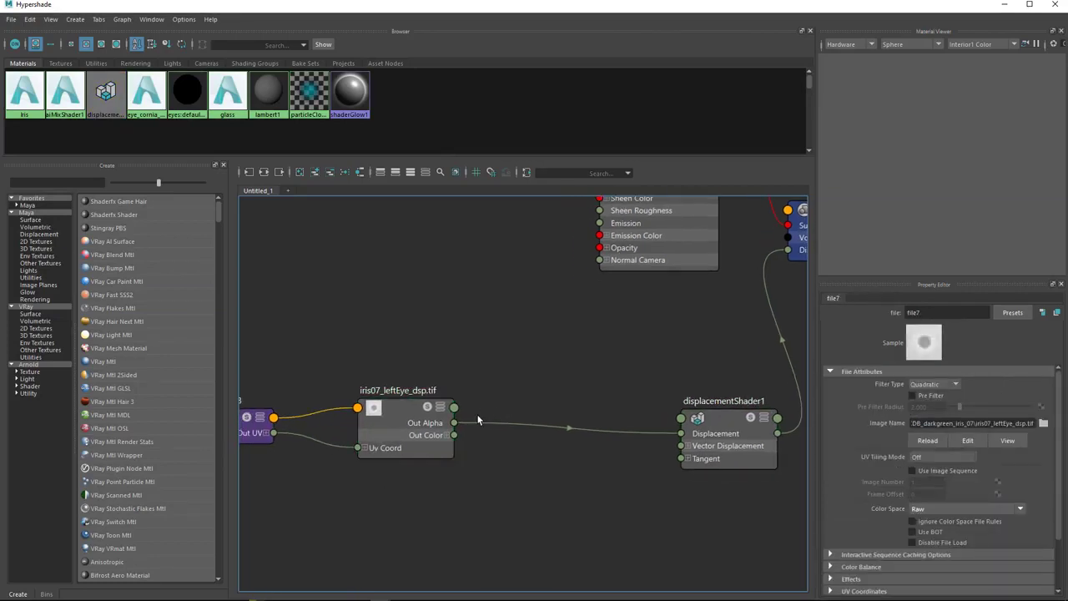
# Step: Add a multiplyDivide node, connect the displacement file's Out Color to its Input 1 and delete the direct Out Alpha connection
pyautogui.press('Tab')
pyautogui.write('mul')
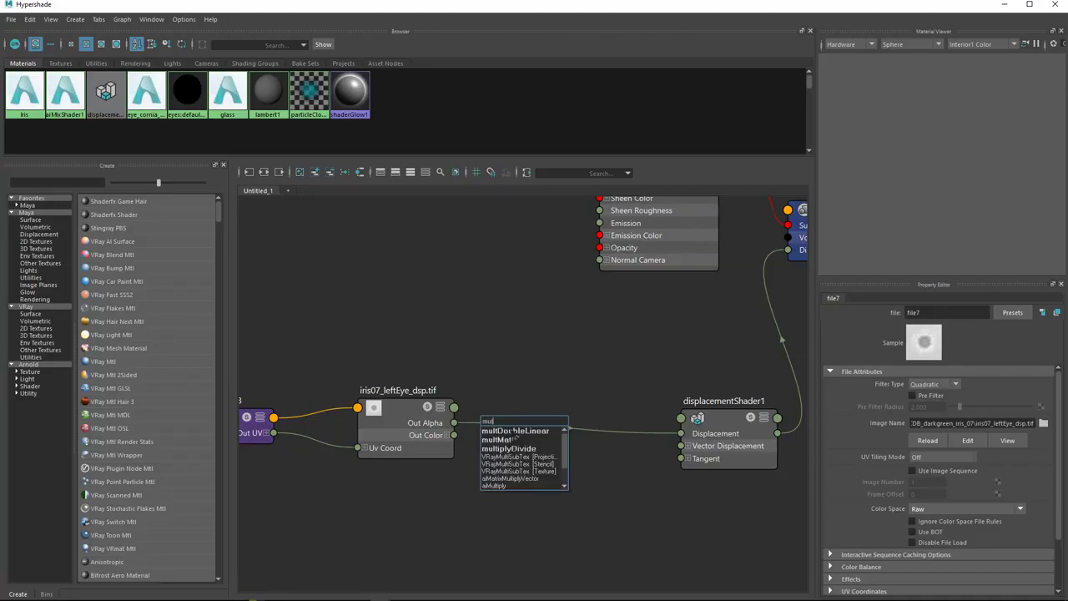
pyautogui.click(516, 450)
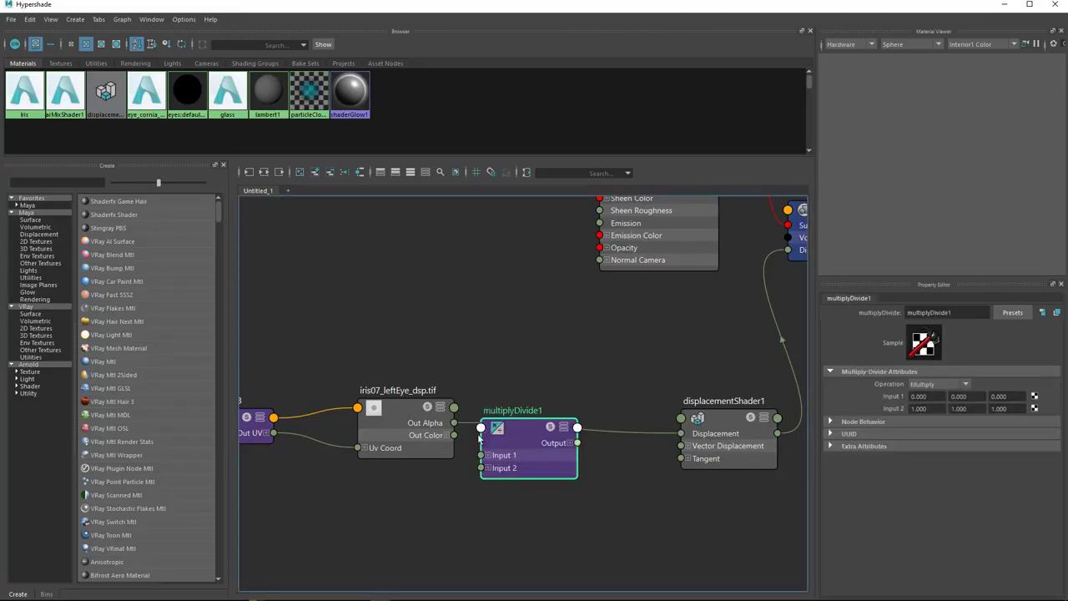
pyautogui.moveTo(441, 423); pyautogui.dragTo(400, 429)
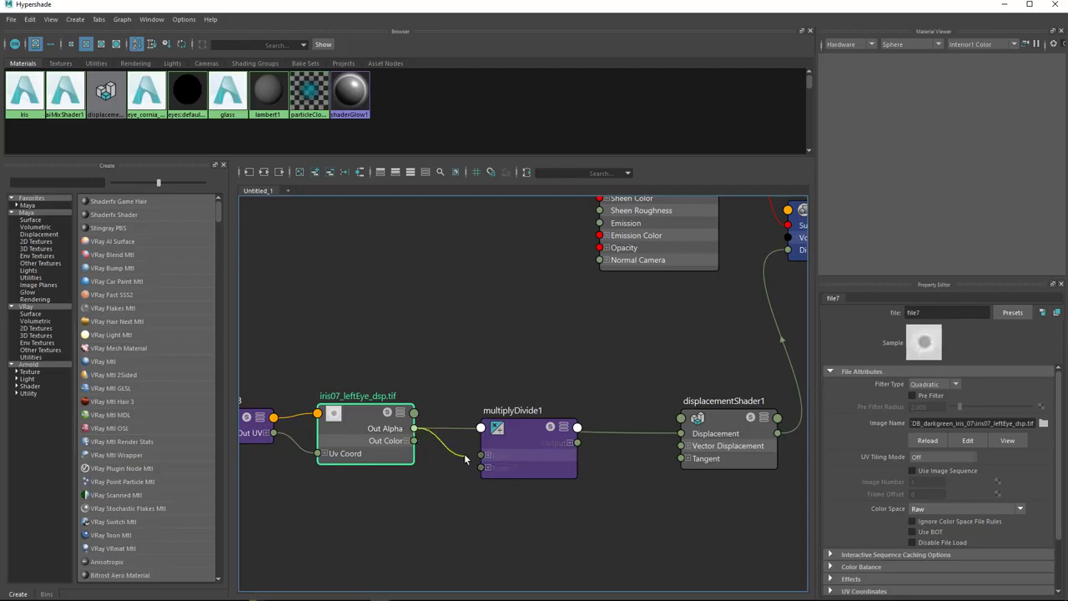
pyautogui.moveTo(415, 442); pyautogui.dragTo(482, 455)
pyautogui.click(443, 429)
pyautogui.press('Delete')
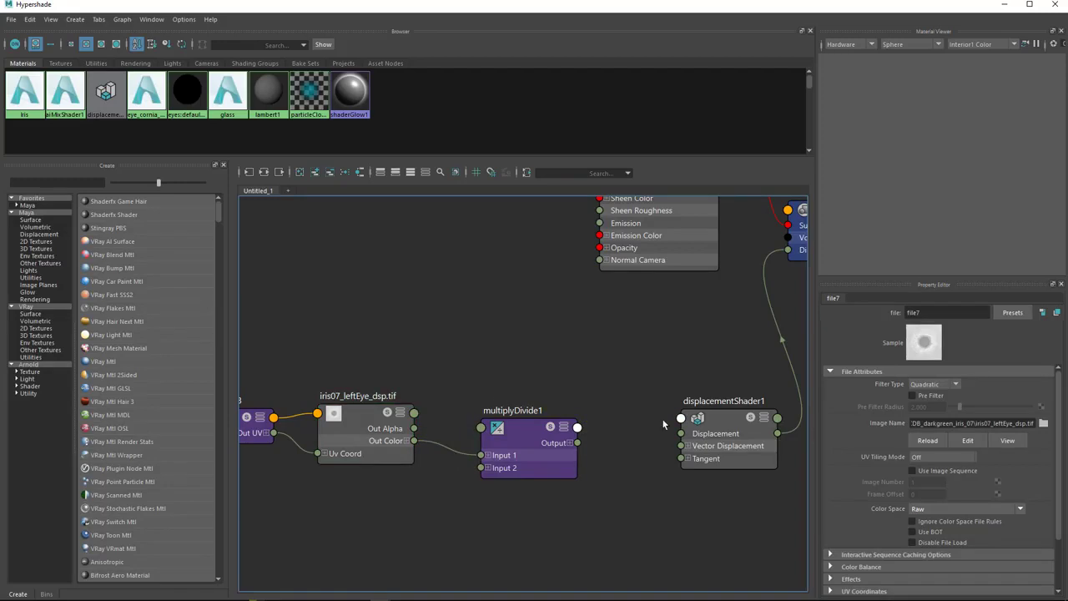
# Step: Create a luminance node in the space between the multiplyDivide node and the displacement shader
pyautogui.click(709, 448)
pyautogui.keyDown('alt'); pyautogui.moveTo(612, 479); pyautogui.dragTo(476, 457, button='middle'); pyautogui.keyUp('alt')
pyautogui.moveTo(444, 459); pyautogui.dragTo(532, 457)
pyautogui.click(521, 463)
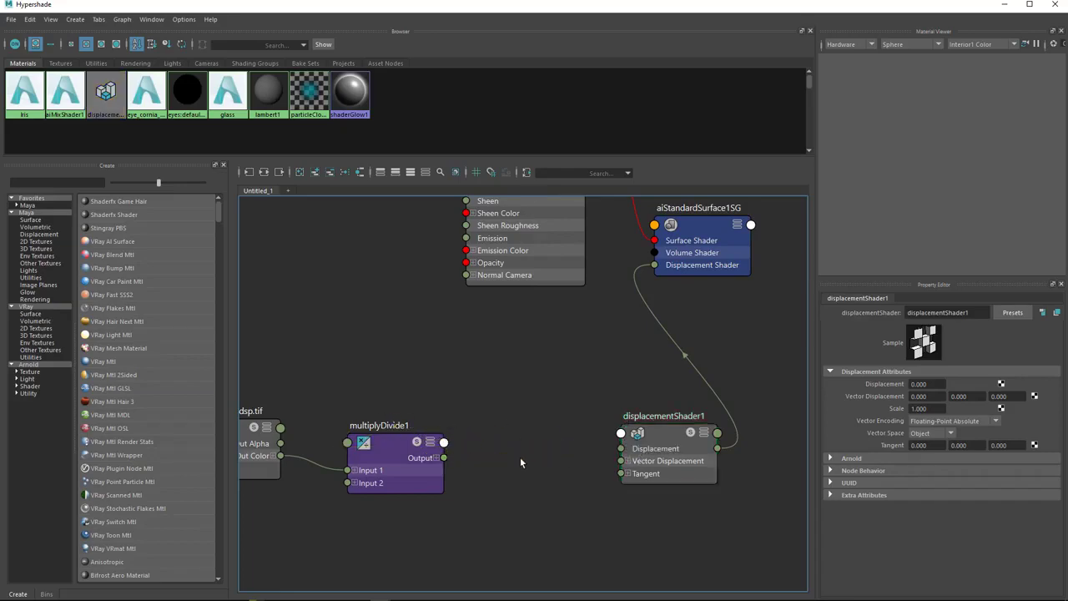
pyautogui.press('Tab')
pyautogui.write('lumi')
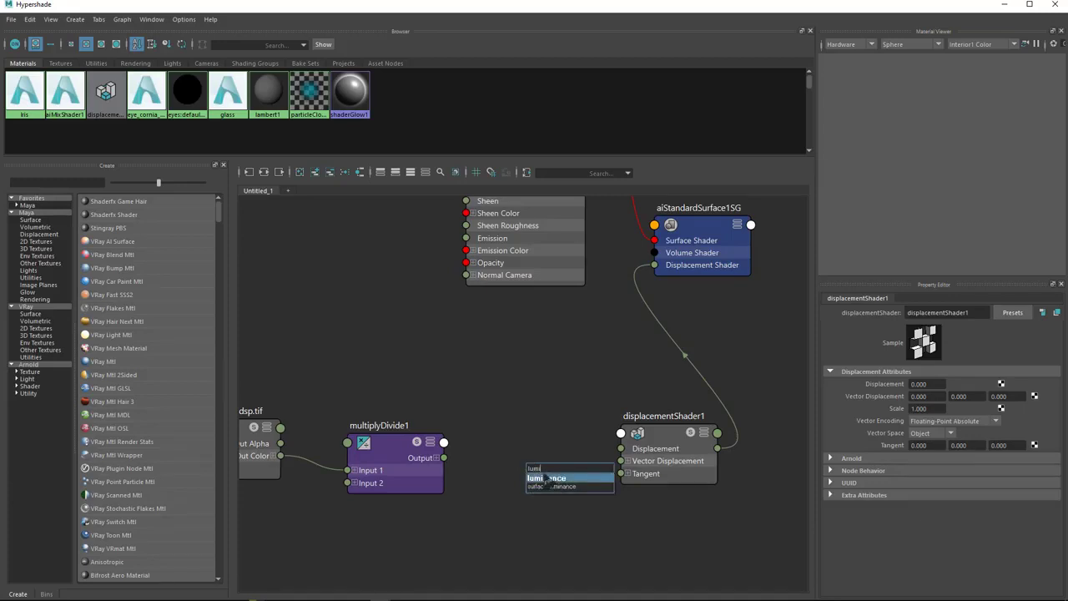
pyautogui.click(546, 478)
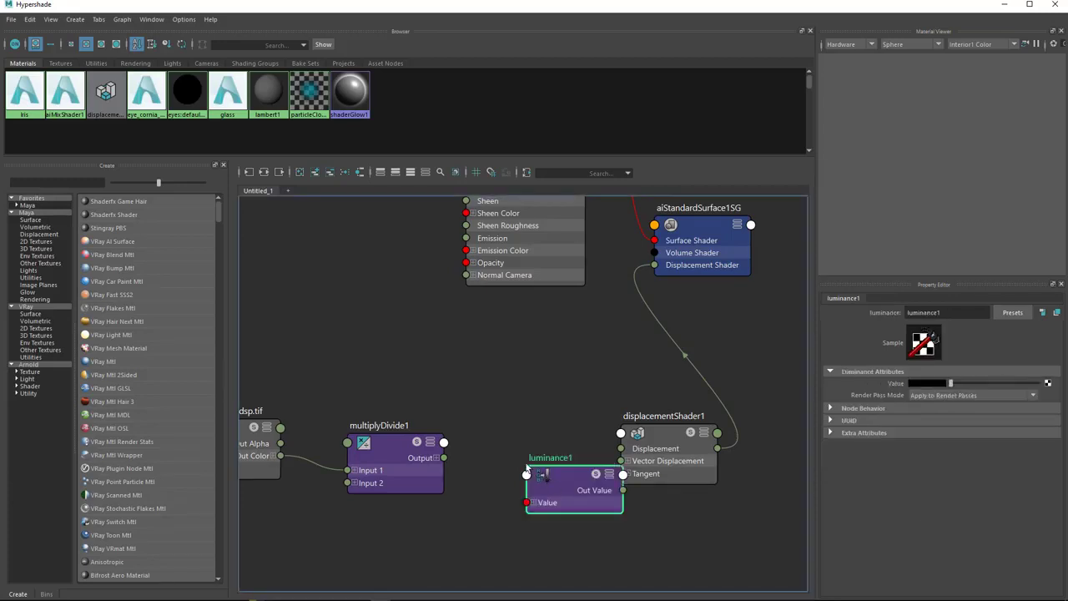
# Step: Connect the multiplyDivide Output to the luminance Value, and the luminance Out Value to the displacement shader's Displacement
pyautogui.moveTo(546, 478); pyautogui.dragTo(512, 453)
pyautogui.moveTo(446, 460); pyautogui.dragTo(487, 474)
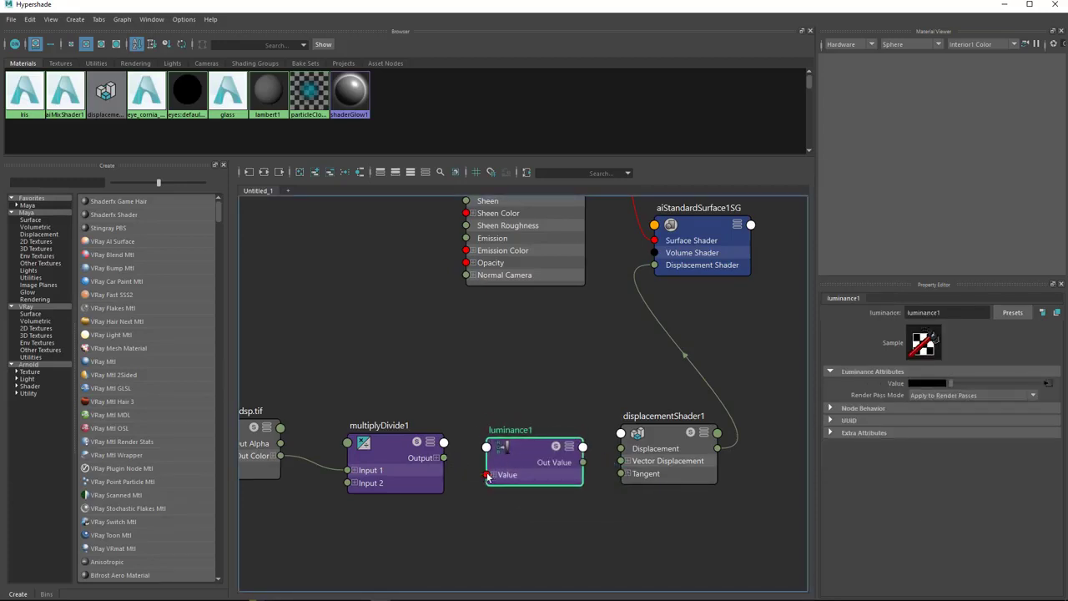
pyautogui.moveTo(583, 463); pyautogui.dragTo(617, 450)
# Step: Set all three Input 2 values of the multiplyDivide node to 0.1
pyautogui.keyDown('alt'); pyautogui.moveTo(579, 491); pyautogui.dragTo(671, 488, button='middle'); pyautogui.keyUp('alt')
pyautogui.click(499, 452)
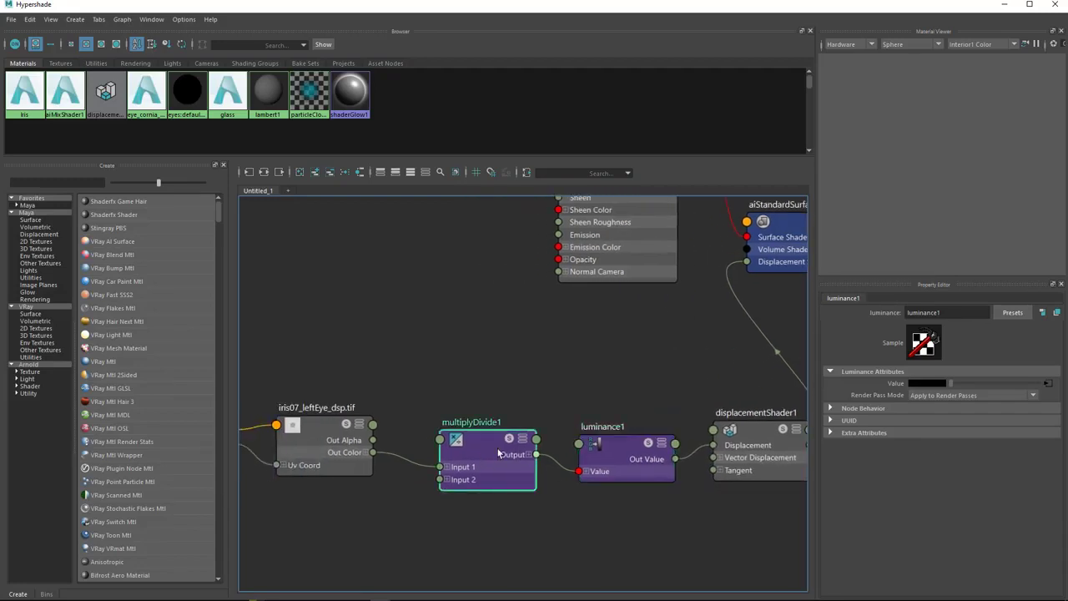
pyautogui.moveTo(929, 409); pyautogui.dragTo(893, 409)
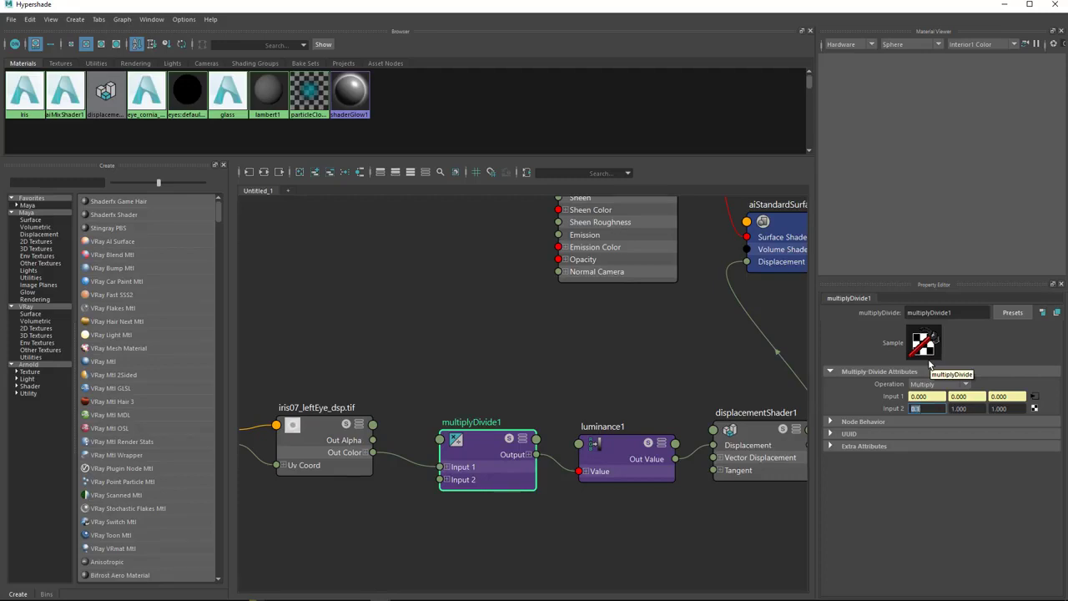
pyautogui.write('0.1')
pyautogui.press('Tab')
pyautogui.write('0.1')
pyautogui.press('Tab')
pyautogui.write('0.1')
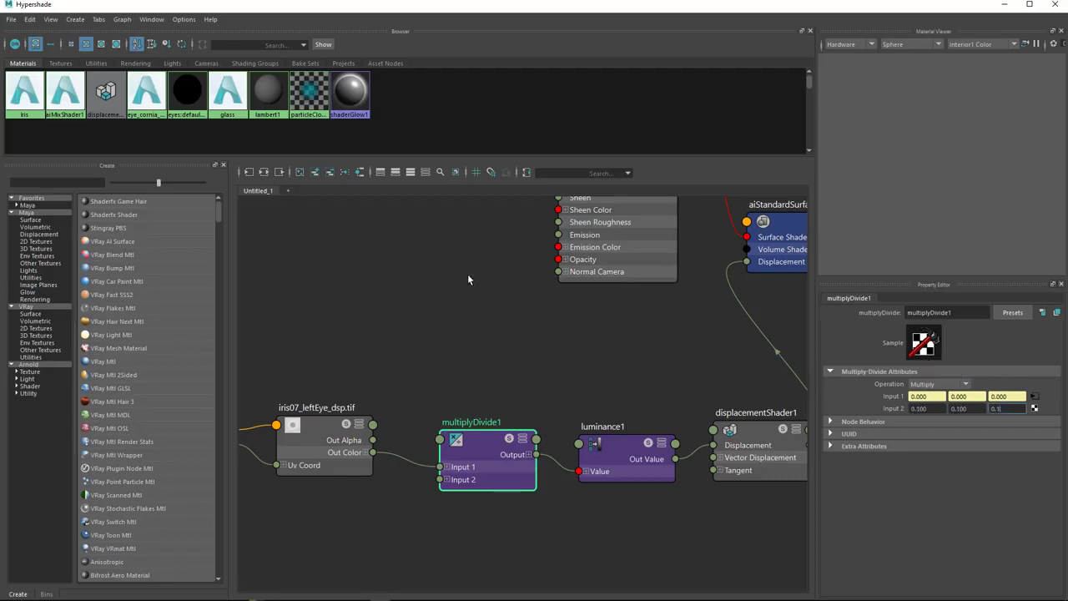
pyautogui.click(467, 274)
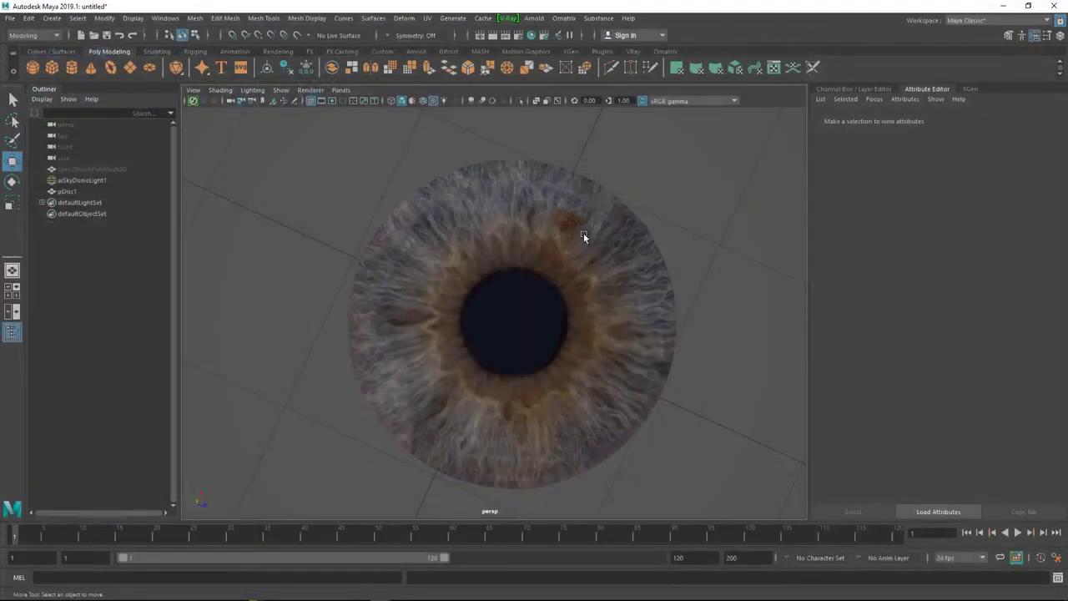
# Step: Render the iris with the reduced displacement, inspect its surface up close and close the render
pyautogui.click(492, 35)
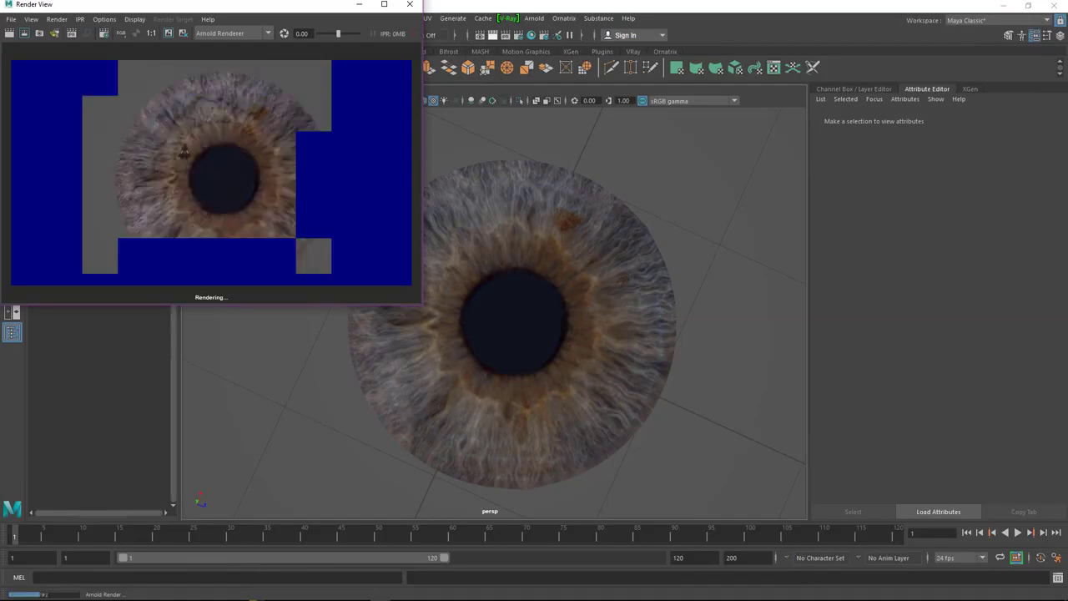
pyautogui.scroll(3, 234, 196)
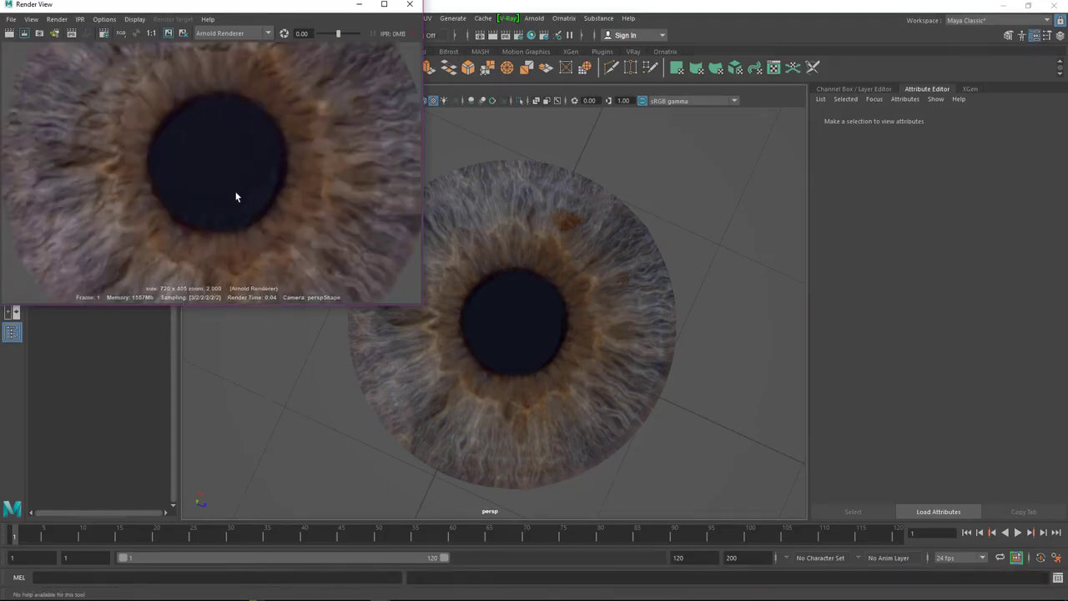
pyautogui.scroll(-4, 235, 197)
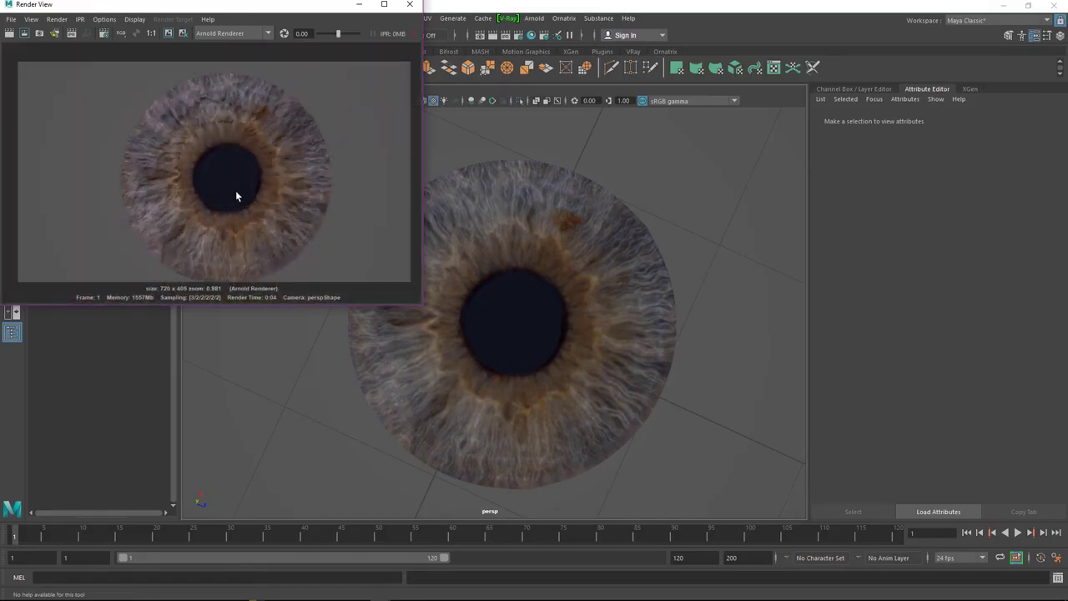
pyautogui.click(410, 4)
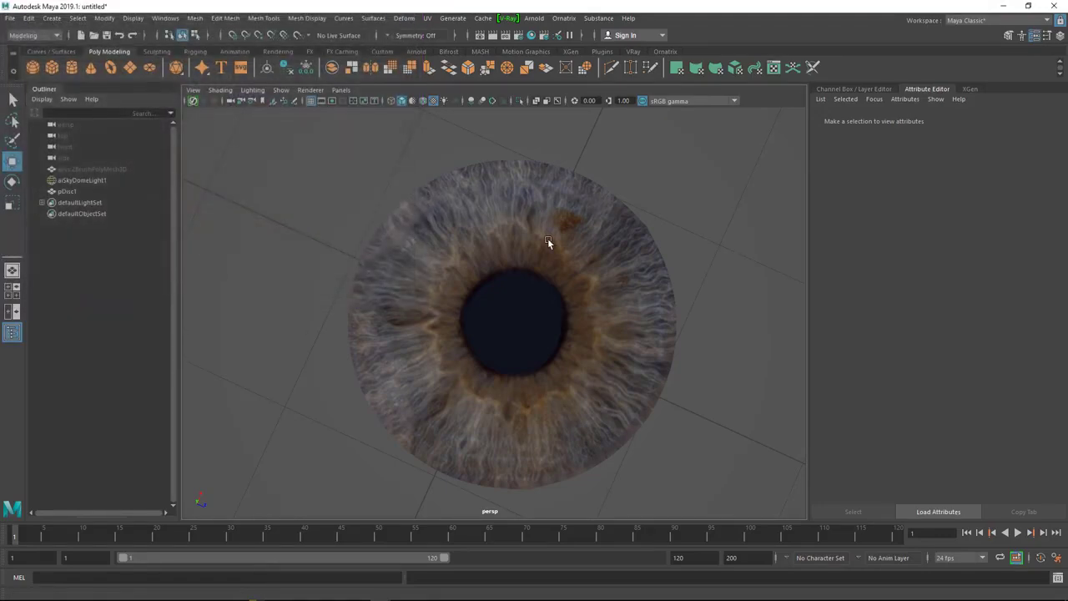
# Step: Unhide the eyeball mesh eyes:ZBrushPolyMesh3D so that it covers the iris disc again
pyautogui.scroll(-3, 423, 205)
pyautogui.click(88, 169)
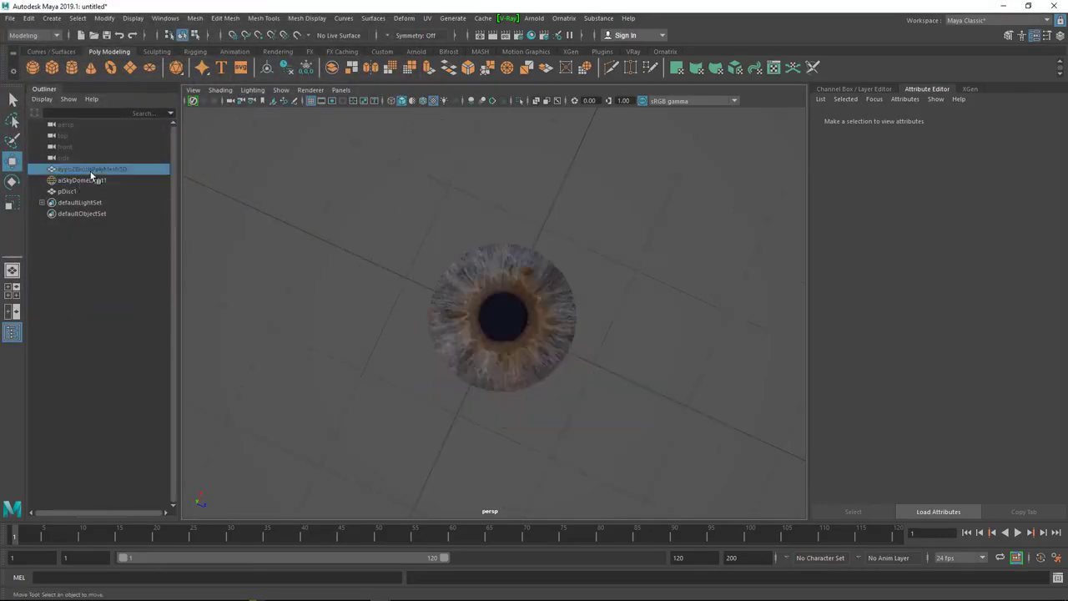
pyautogui.press('5')
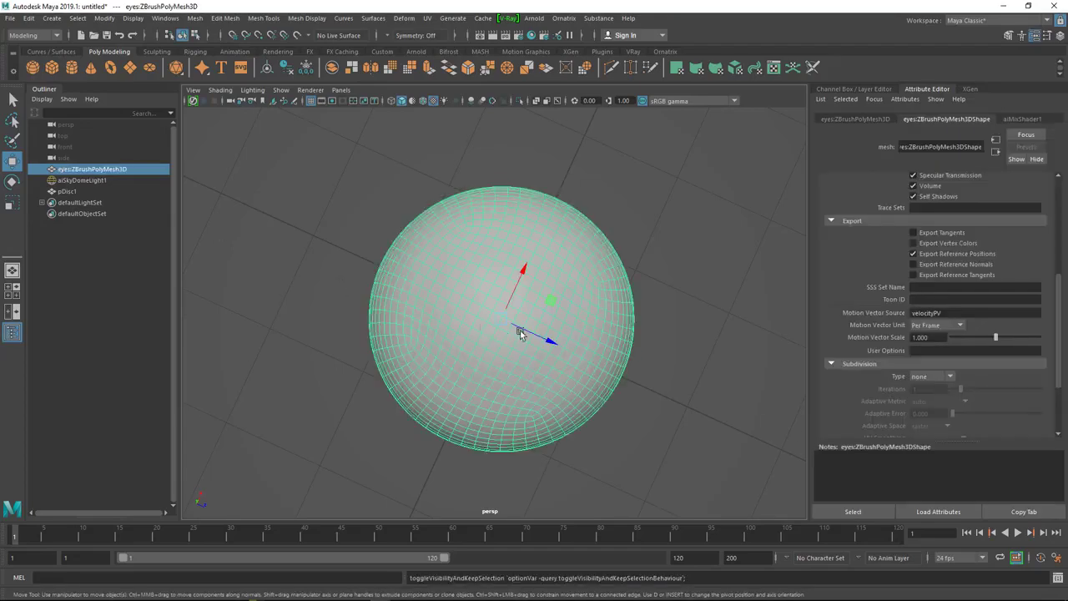
# Step: Render the complete eye from the front and inspect the iris and sclera
pyautogui.scroll(1, 543, 330)
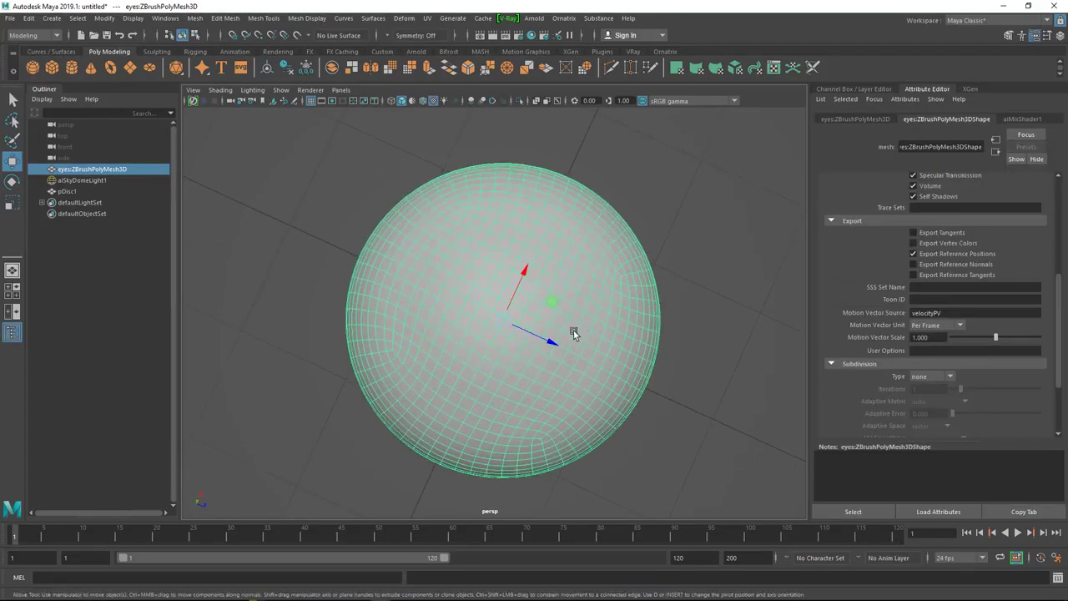
pyautogui.click(493, 35)
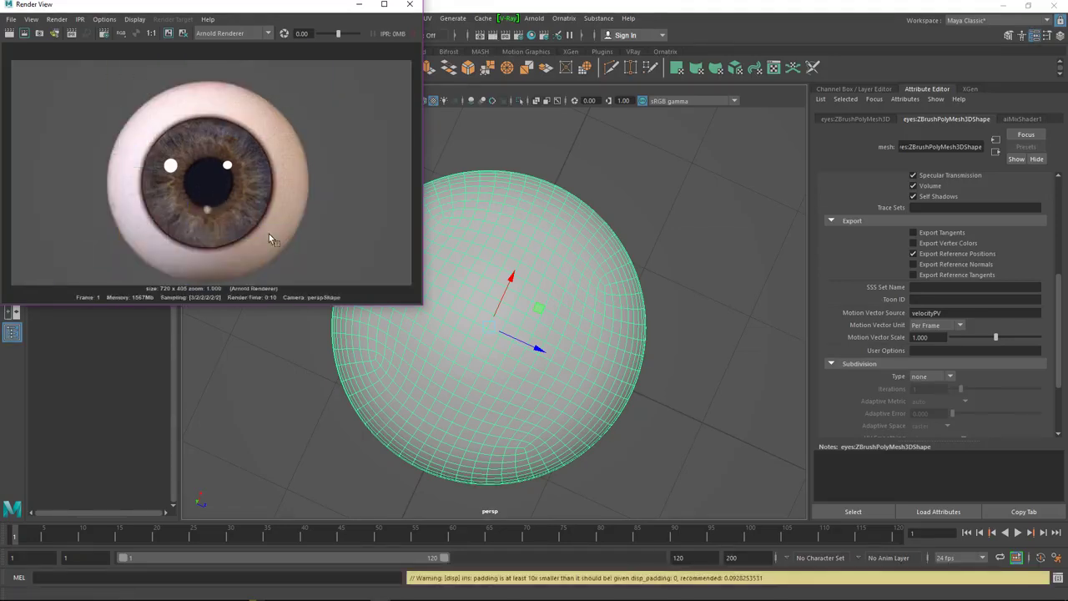
pyautogui.scroll(6, 269, 233)
pyautogui.scroll(-3, 265, 217)
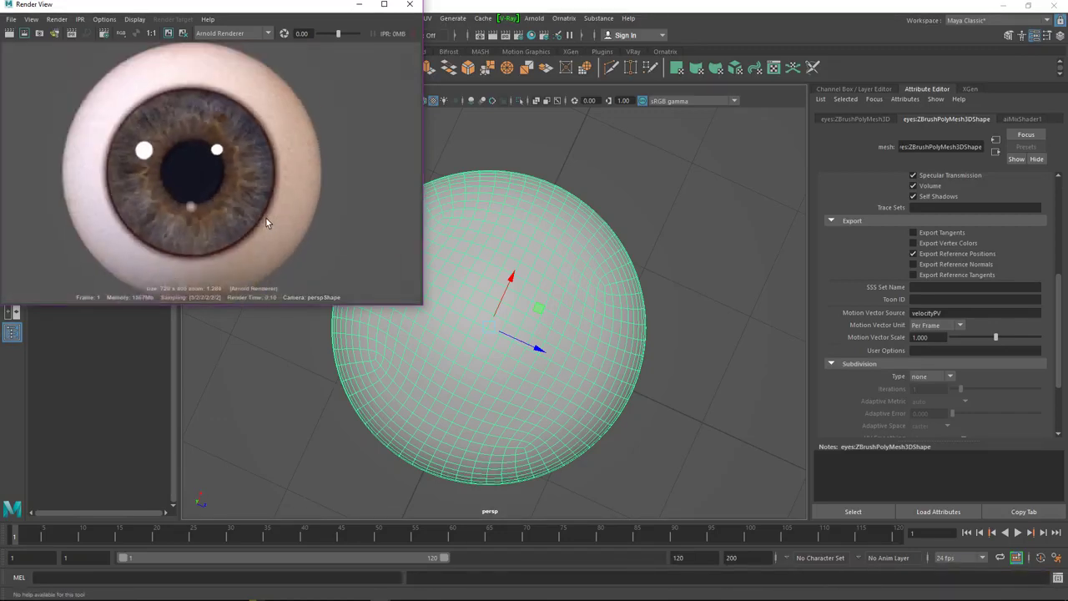
pyautogui.scroll(-1, 266, 222)
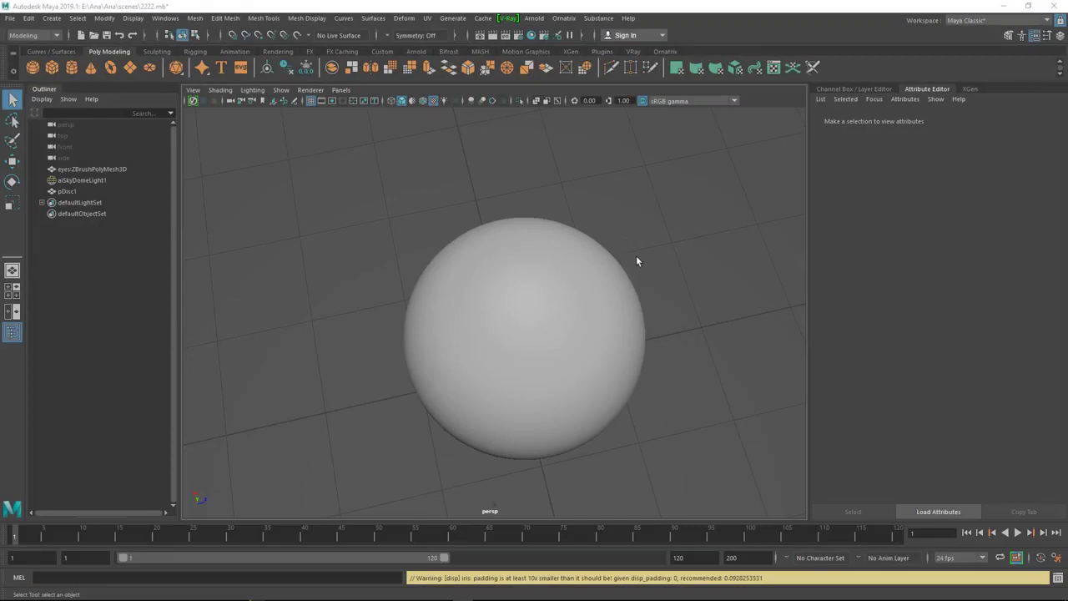
# Step: Bring up the render of the eye from the tilted angle, examine the iris up close and close the render
pyautogui.click(480, 35)
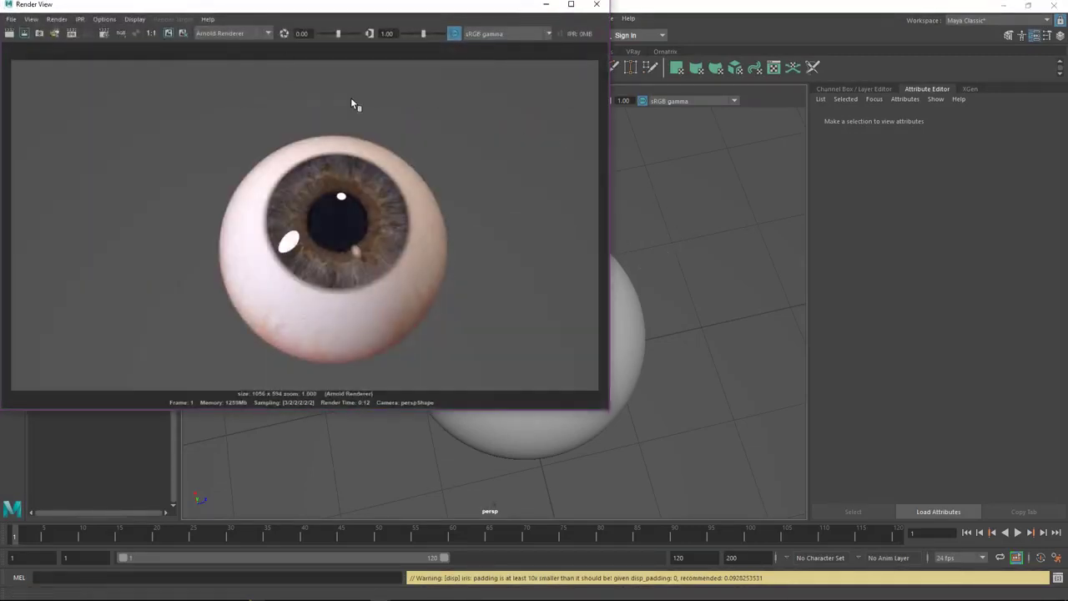
pyautogui.scroll(4, 336, 214)
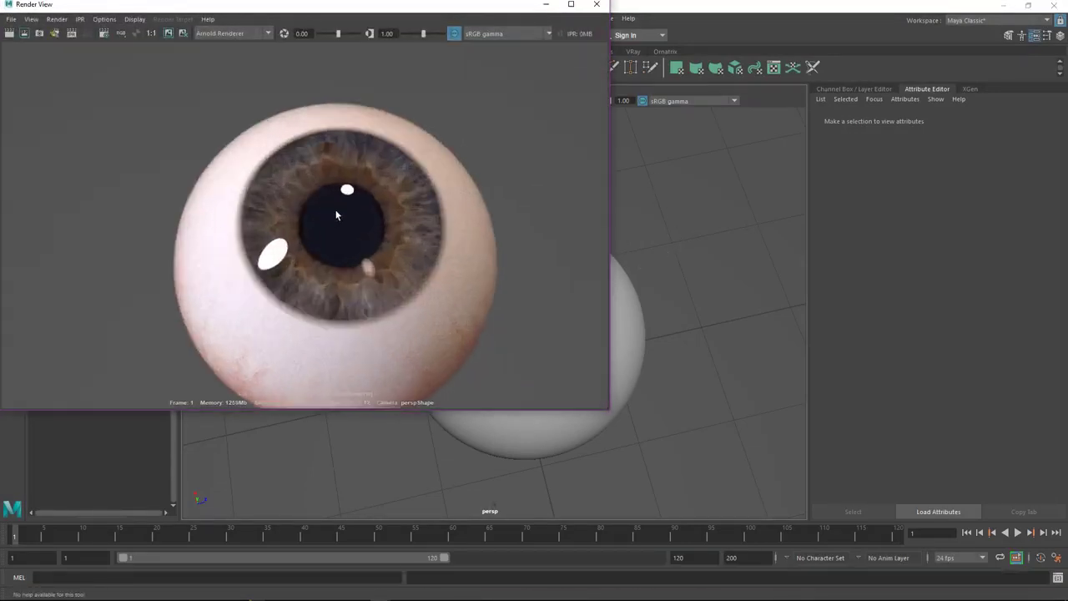
pyautogui.scroll(-5, 337, 213)
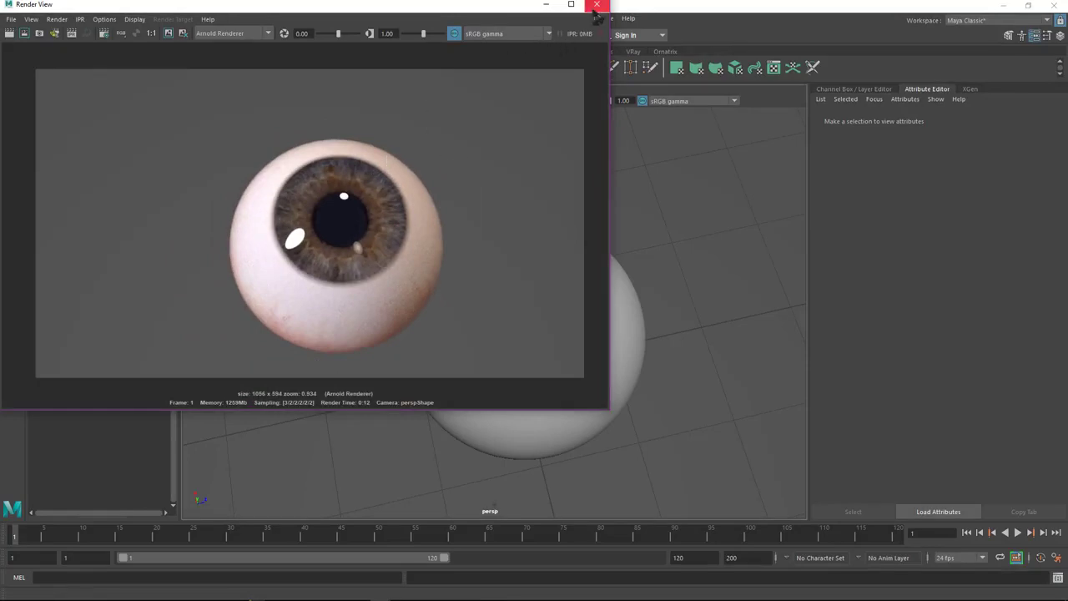
pyautogui.click(596, 4)
# Step: Select the eyeball mesh and review the eye_cornia_color surface settings used as shader2 in its aiMixShader1
pyautogui.keyDown('alt'); pyautogui.moveTo(537, 370); pyautogui.dragTo(558, 318); pyautogui.keyUp('alt')
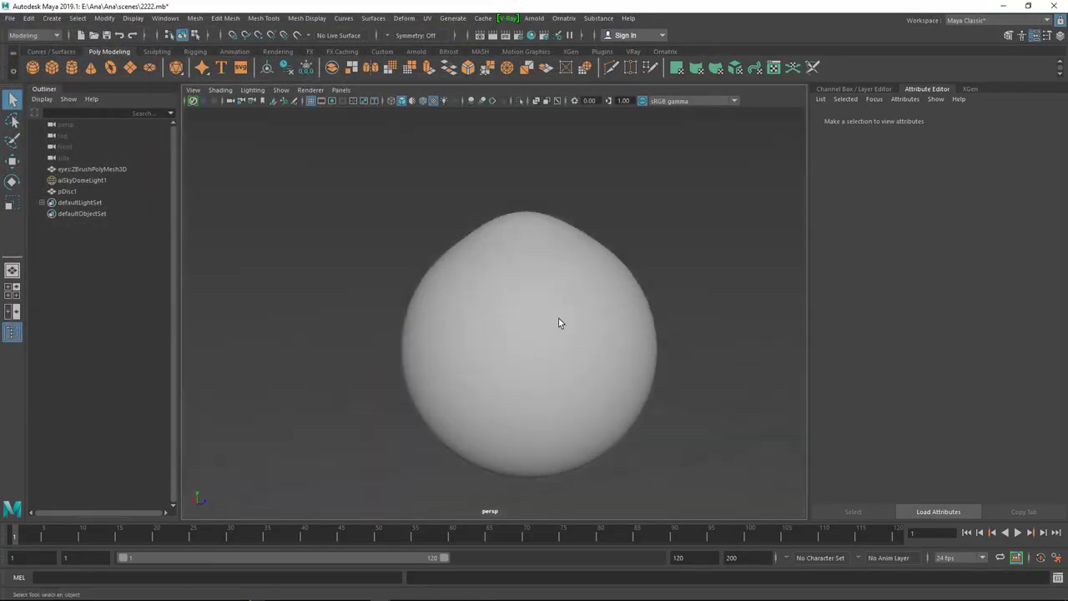
pyautogui.keyDown('alt'); pyautogui.moveTo(558, 318); pyautogui.dragTo(457, 345, button='right'); pyautogui.keyUp('alt')
pyautogui.keyDown('alt'); pyautogui.moveTo(456, 344); pyautogui.dragTo(466, 363); pyautogui.keyUp('alt')
pyautogui.click(469, 359)
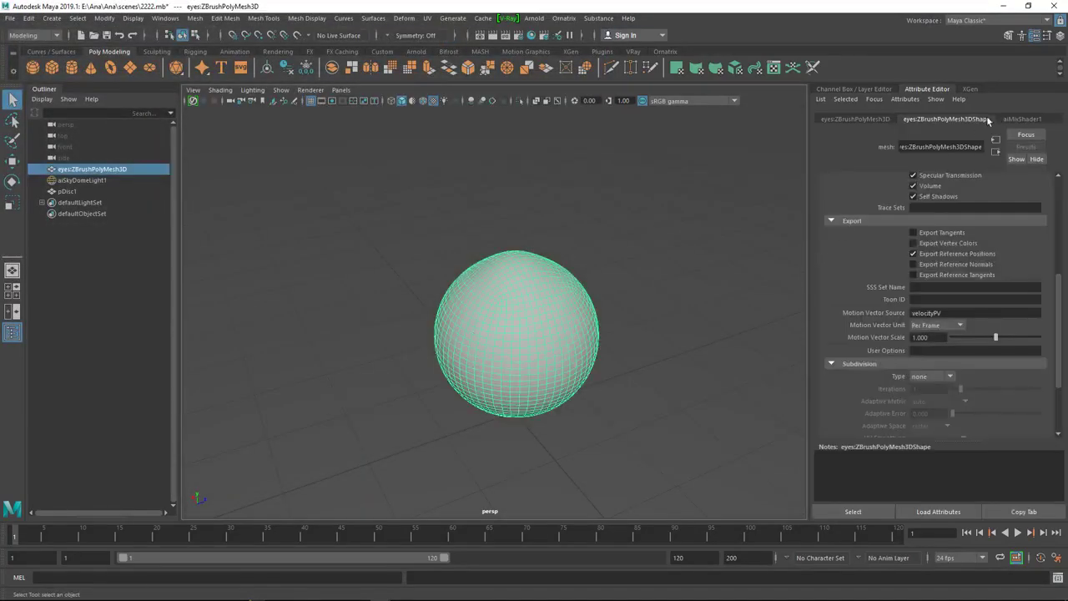
pyautogui.click(1025, 119)
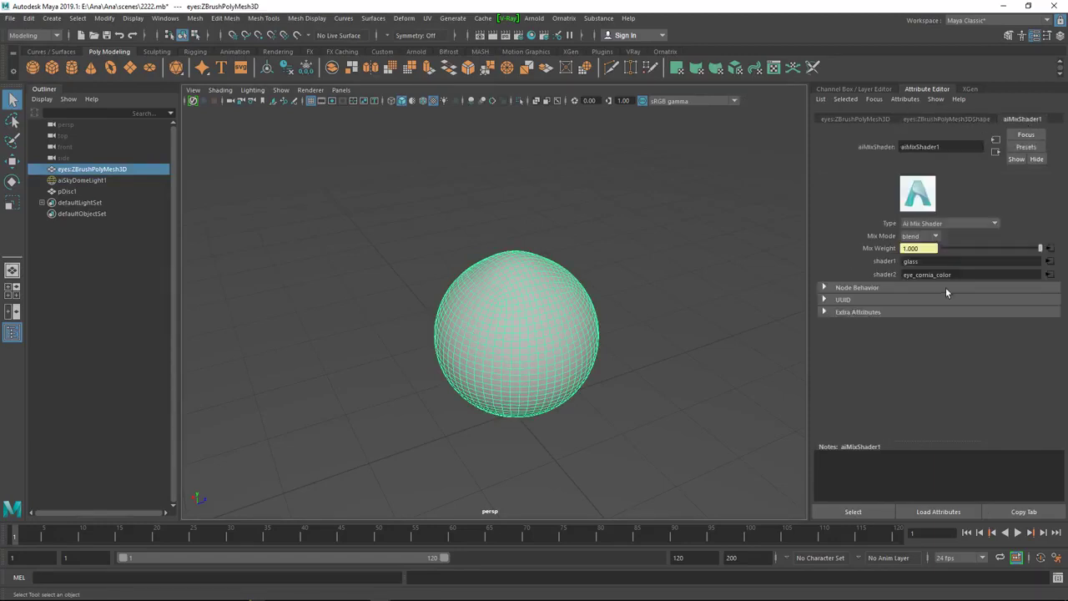
pyautogui.click(1049, 275)
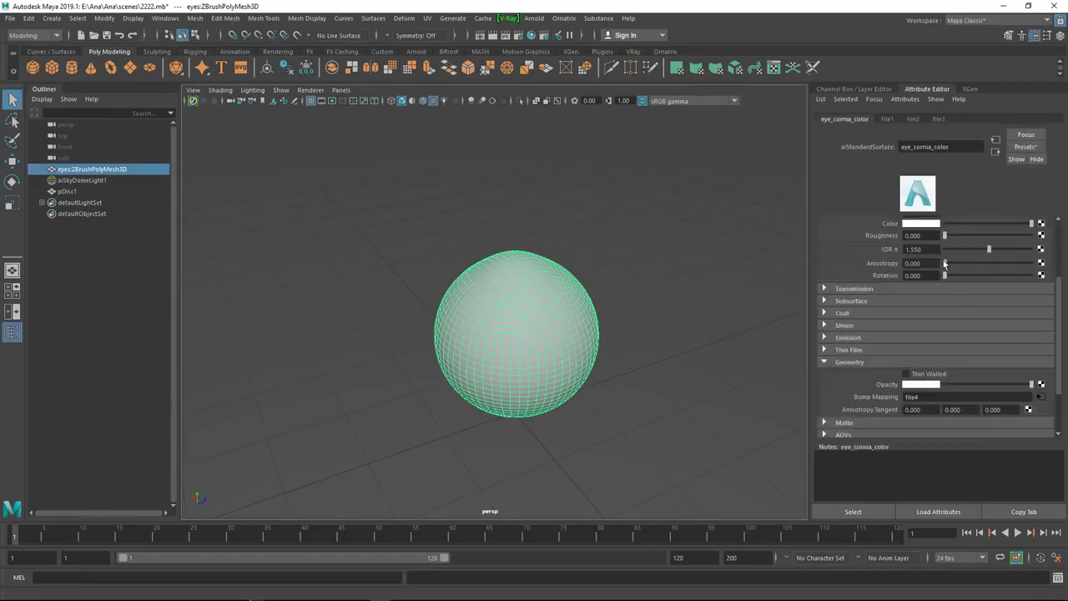
pyautogui.scroll(3, 879, 252)
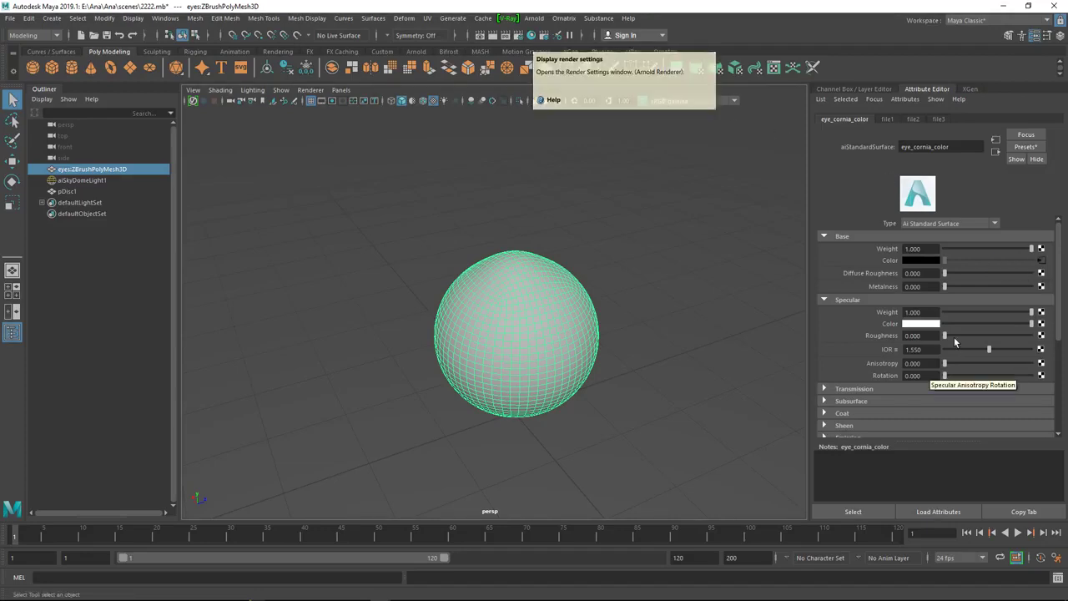
pyautogui.scroll(-5, 953, 336)
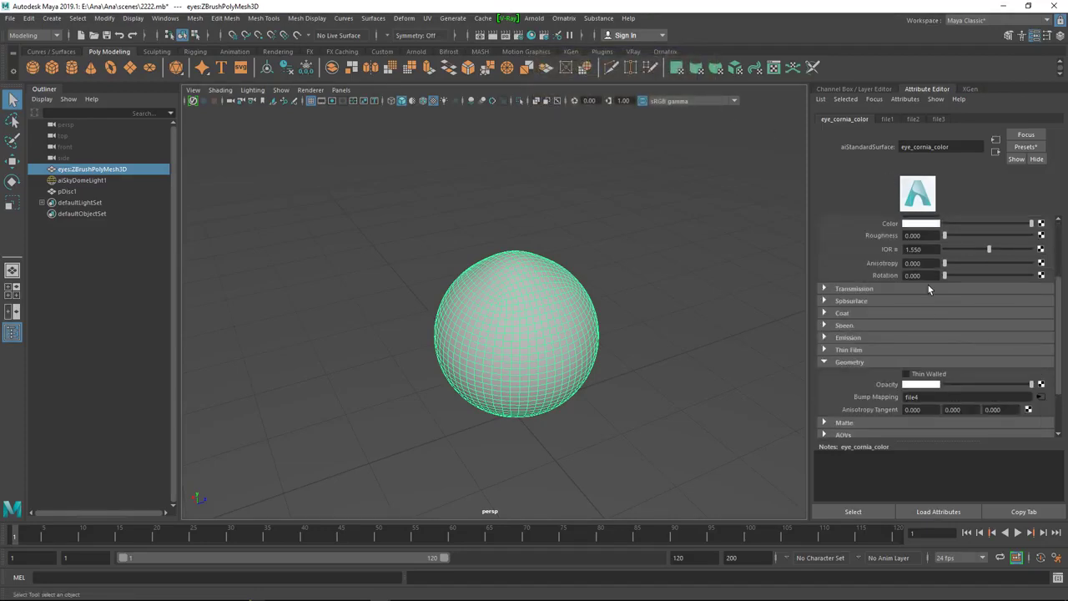
# Step: Open the Hypershade and graph the input connections of aiMixShader1
pyautogui.click(543, 35)
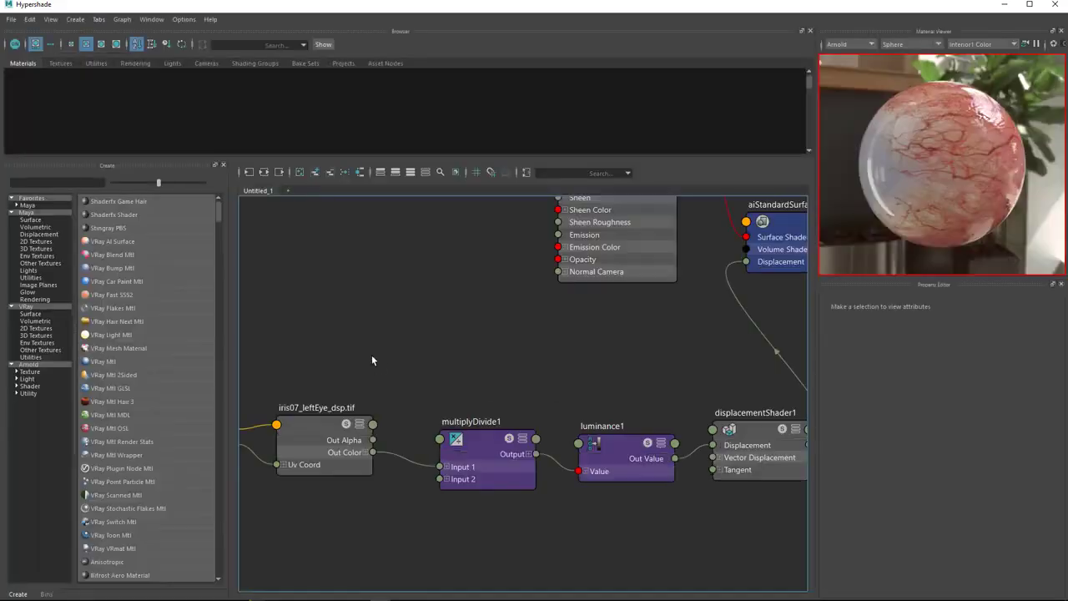
pyautogui.keyDown('alt'); pyautogui.moveTo(455, 372); pyautogui.dragTo(431, 490, button='middle'); pyautogui.keyUp('alt')
pyautogui.scroll(-3, 472, 447)
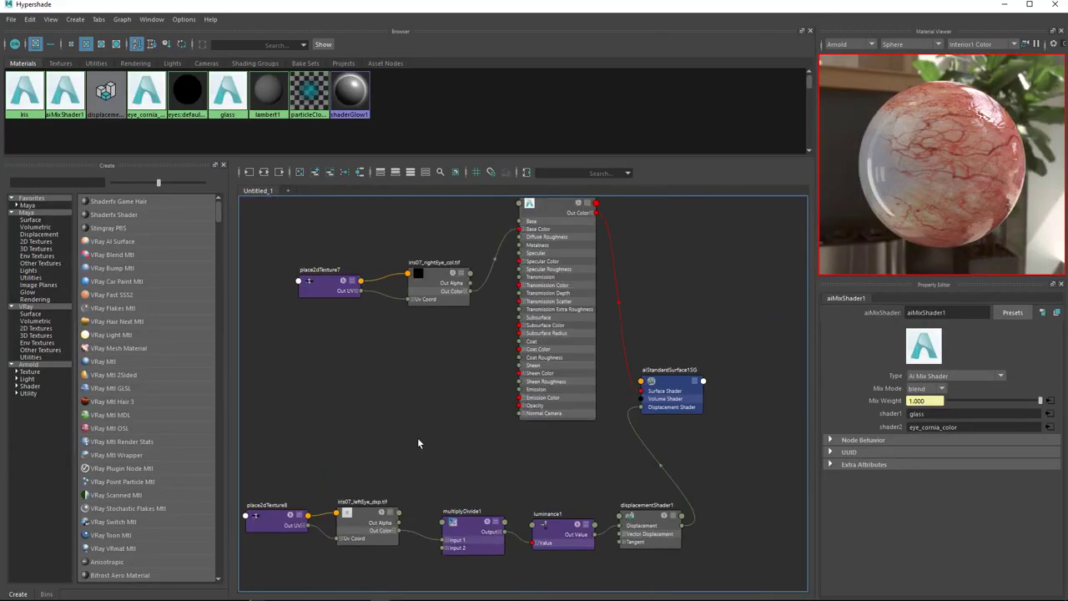
pyautogui.keyDown('alt'); pyautogui.moveTo(417, 443); pyautogui.dragTo(458, 476, button='middle'); pyautogui.keyUp('alt')
pyautogui.click(26, 90)
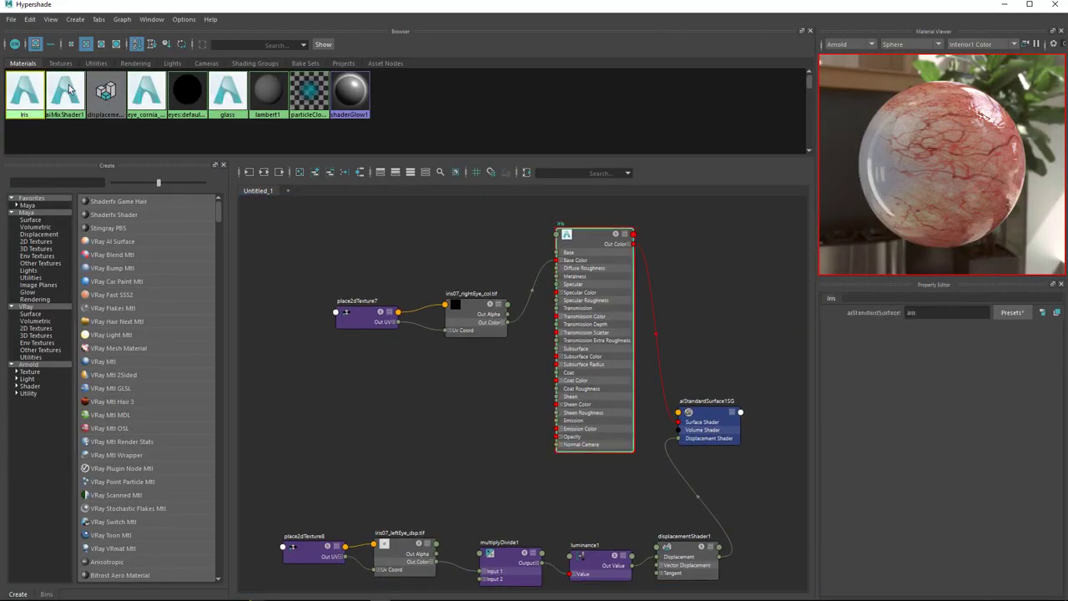
pyautogui.click(67, 90)
pyautogui.click(249, 172)
# Step: Delete the two Free Cornia.tif file nodes that feed the Subsurface Color and Subsurface Radius of eye_cornia_color
pyautogui.scroll(5, 548, 350)
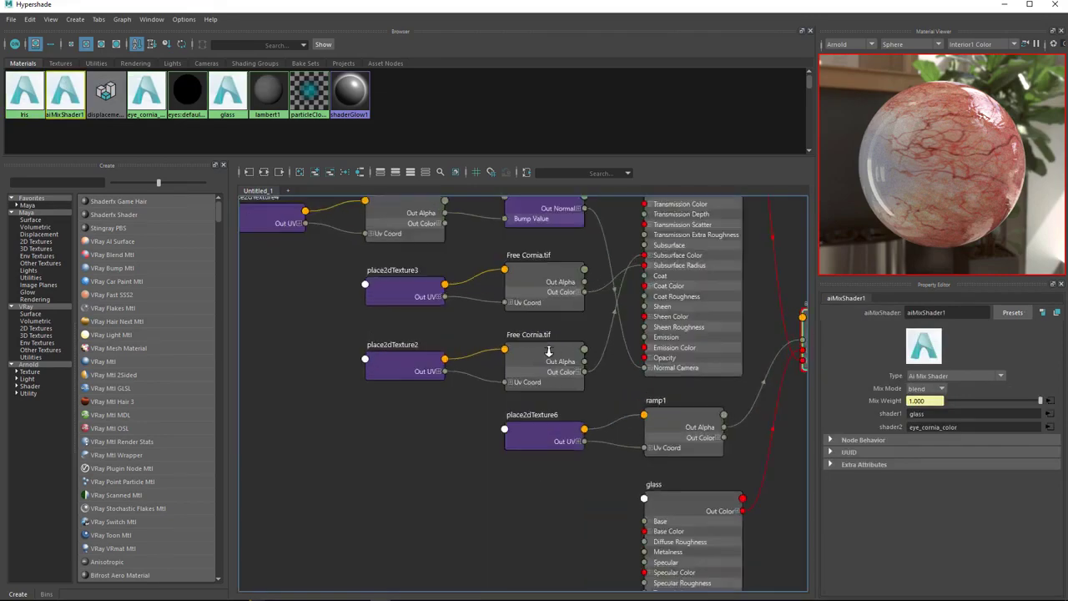
pyautogui.keyDown('alt'); pyautogui.moveTo(549, 352); pyautogui.dragTo(538, 342, button='right'); pyautogui.keyUp('alt')
pyautogui.keyDown('alt'); pyautogui.moveTo(480, 320); pyautogui.dragTo(403, 475, button='middle'); pyautogui.keyUp('alt')
pyautogui.keyDown('alt'); pyautogui.moveTo(425, 398); pyautogui.dragTo(447, 383, button='middle'); pyautogui.keyUp('alt')
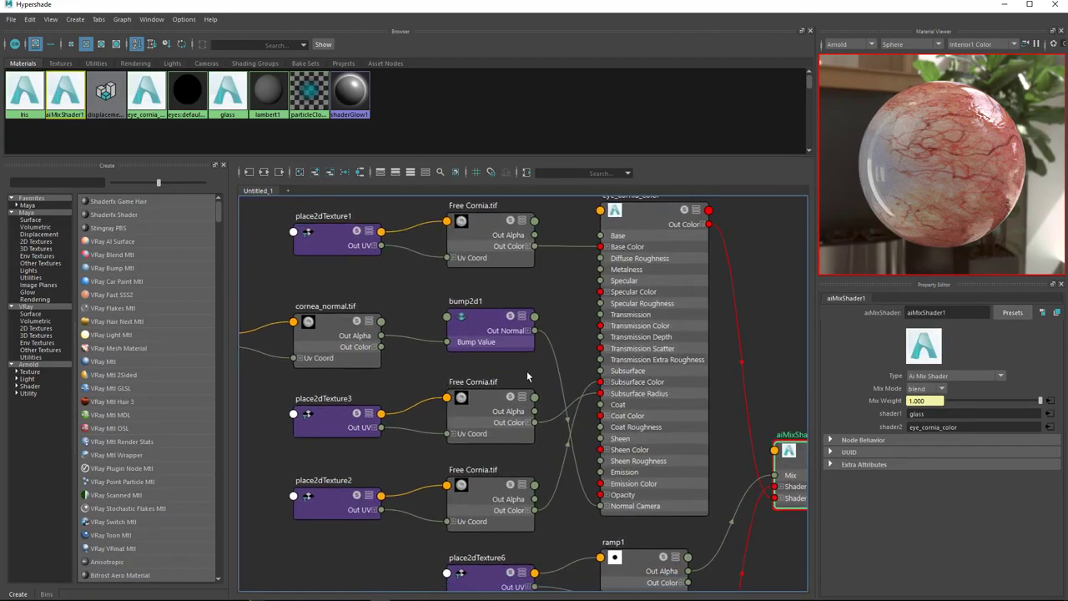
pyautogui.keyDown('alt'); pyautogui.moveTo(535, 376); pyautogui.dragTo(533, 378, button='middle'); pyautogui.keyUp('alt')
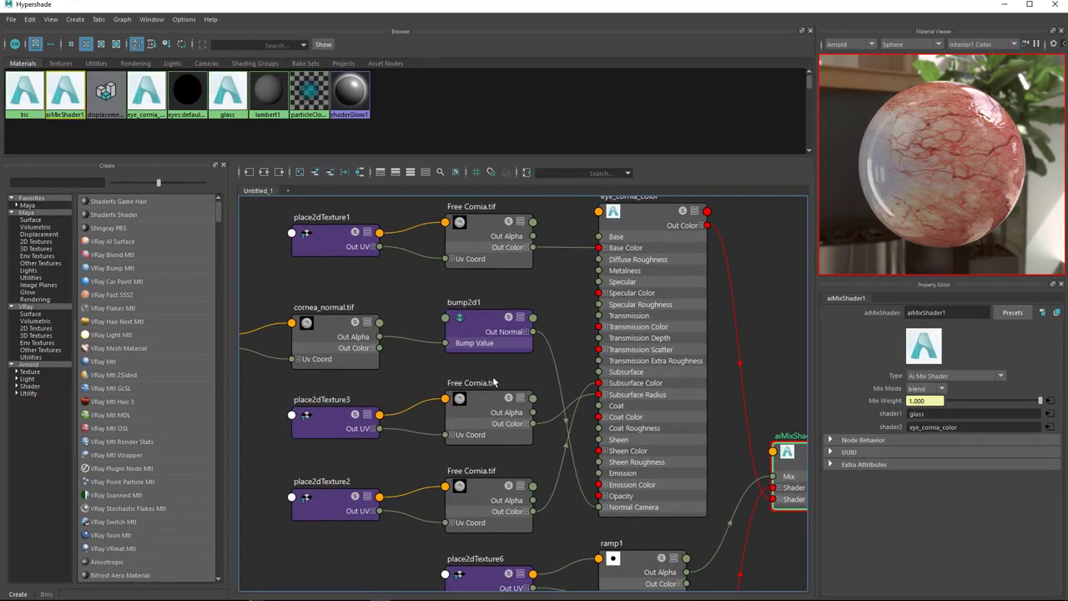
pyautogui.click(457, 264)
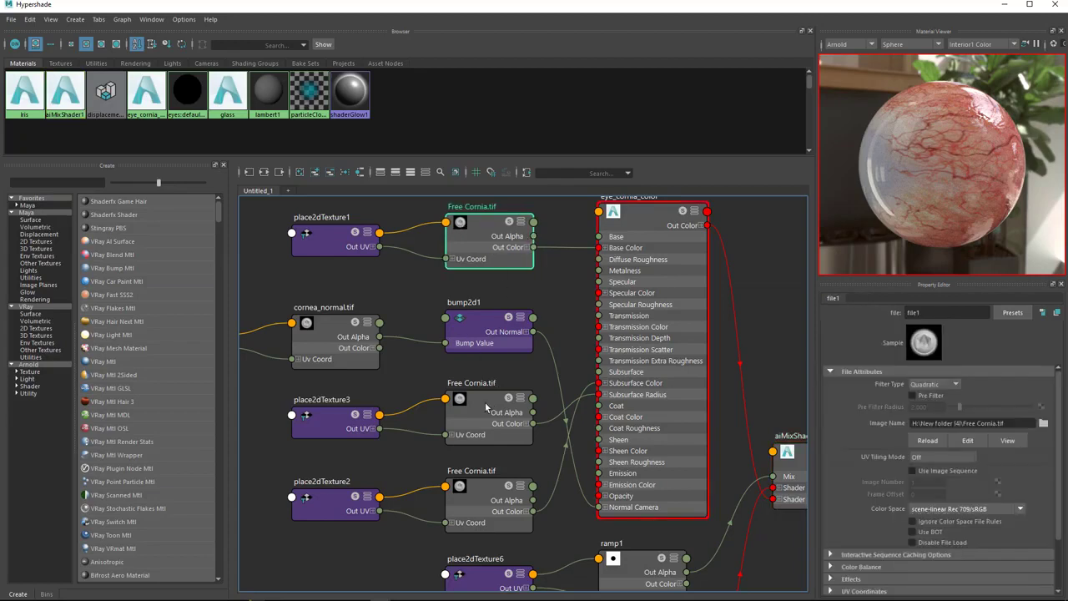
pyautogui.click(487, 407)
pyautogui.click(482, 482)
pyautogui.click(481, 240)
pyautogui.click(489, 411)
pyautogui.keyDown('shift'); pyautogui.click(498, 499); pyautogui.keyUp('shift')
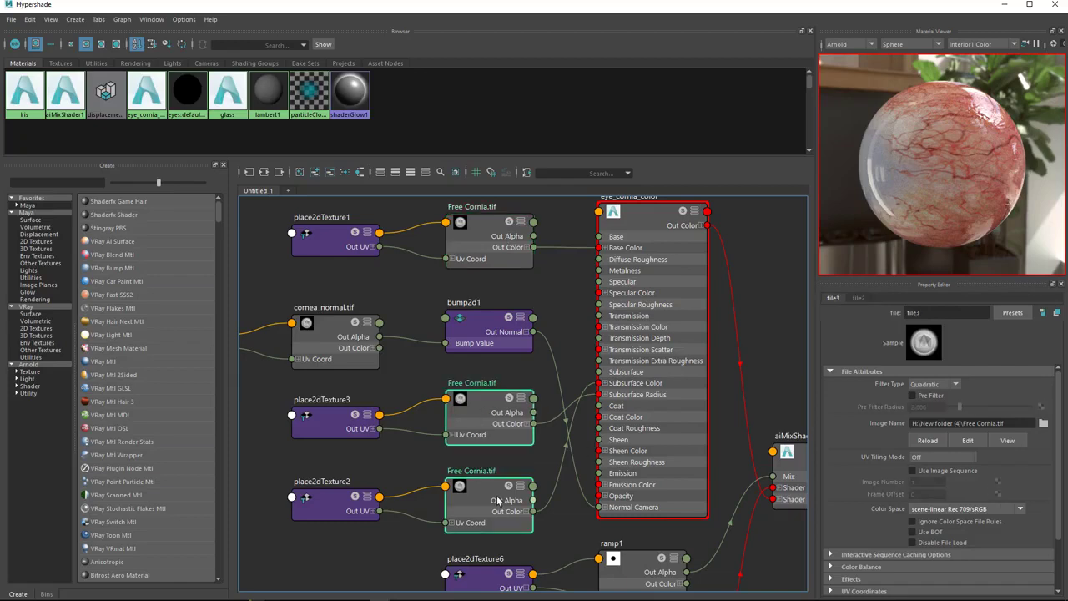
pyautogui.press('Delete')
# Step: Delete the leftover place2dTexture3 and place2dTexture2 nodes
pyautogui.click(342, 425)
pyautogui.keyDown('shift'); pyautogui.click(342, 504); pyautogui.keyUp('shift')
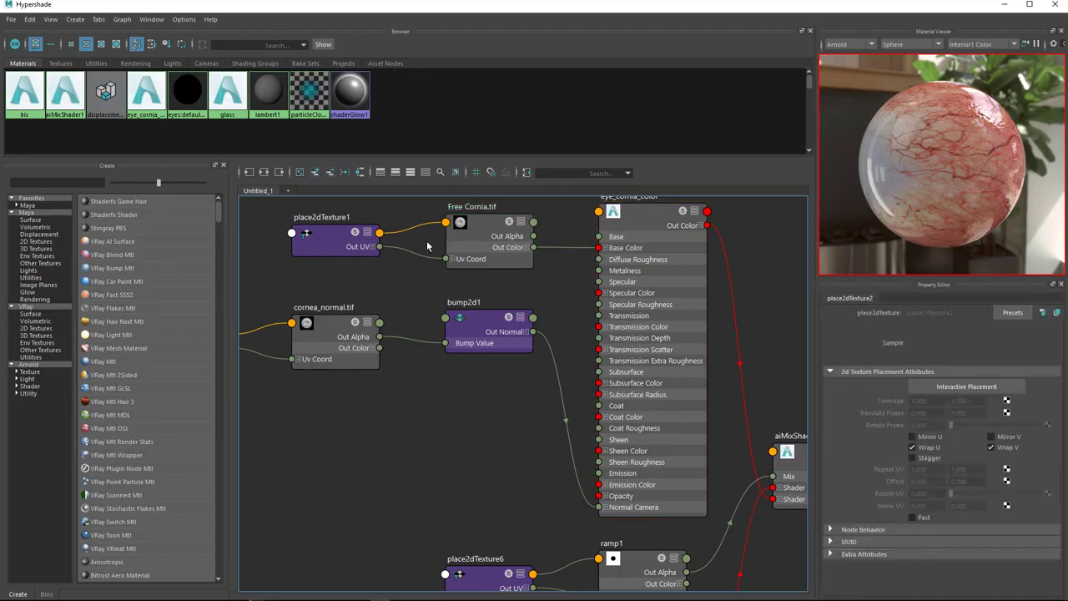
pyautogui.press('Delete')
# Step: Load Sclera color.png into the Base Color file node and set its color space to scene-linear Rec 709/sRGB
pyautogui.click(472, 233)
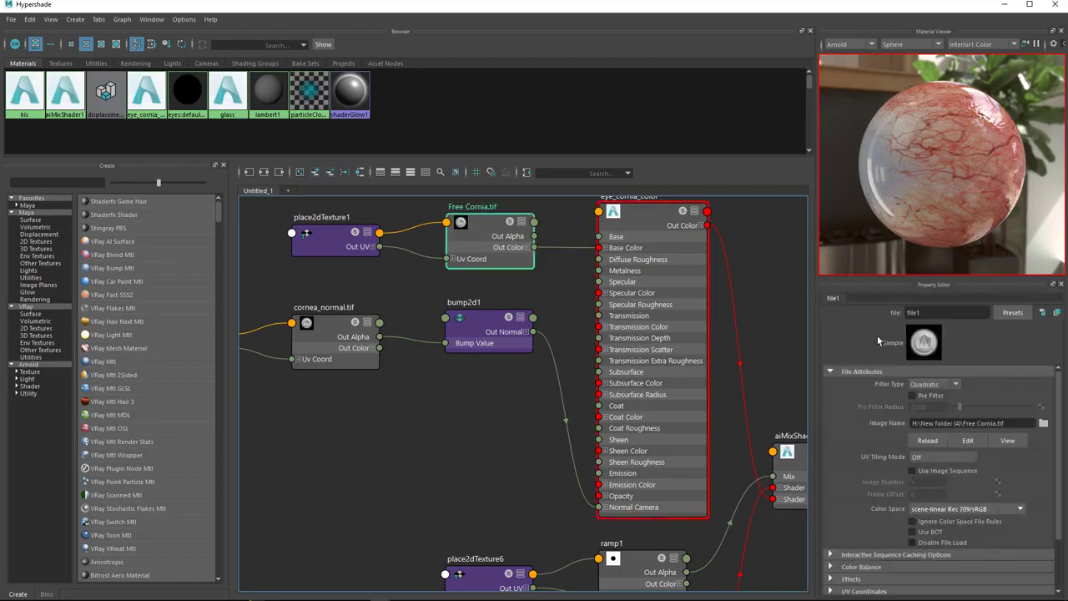
pyautogui.click(1043, 423)
pyautogui.click(237, 253)
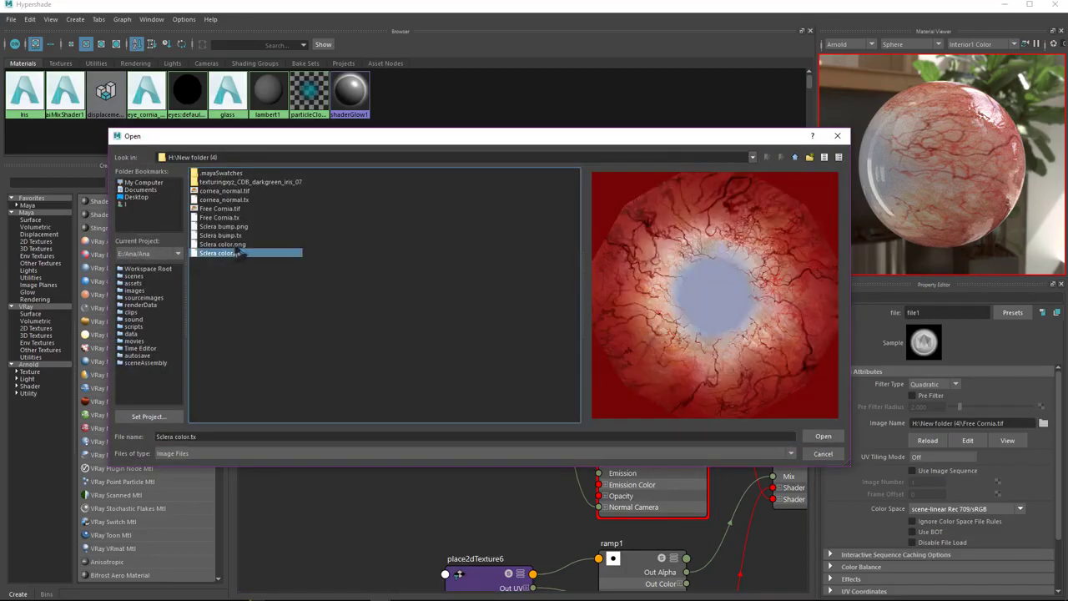
pyautogui.click(235, 243)
pyautogui.click(823, 436)
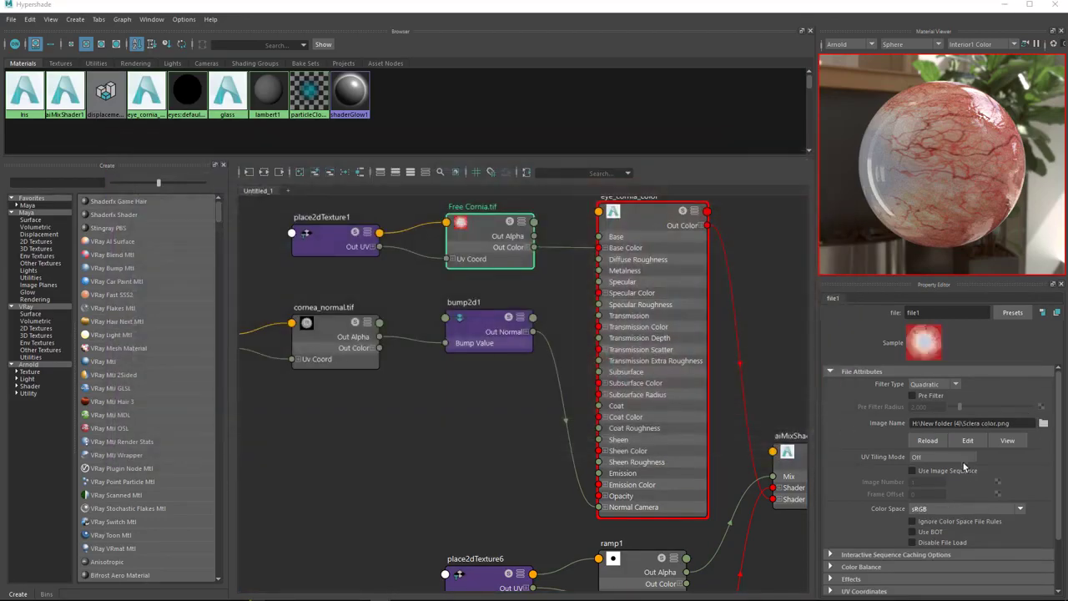
pyautogui.click(940, 509)
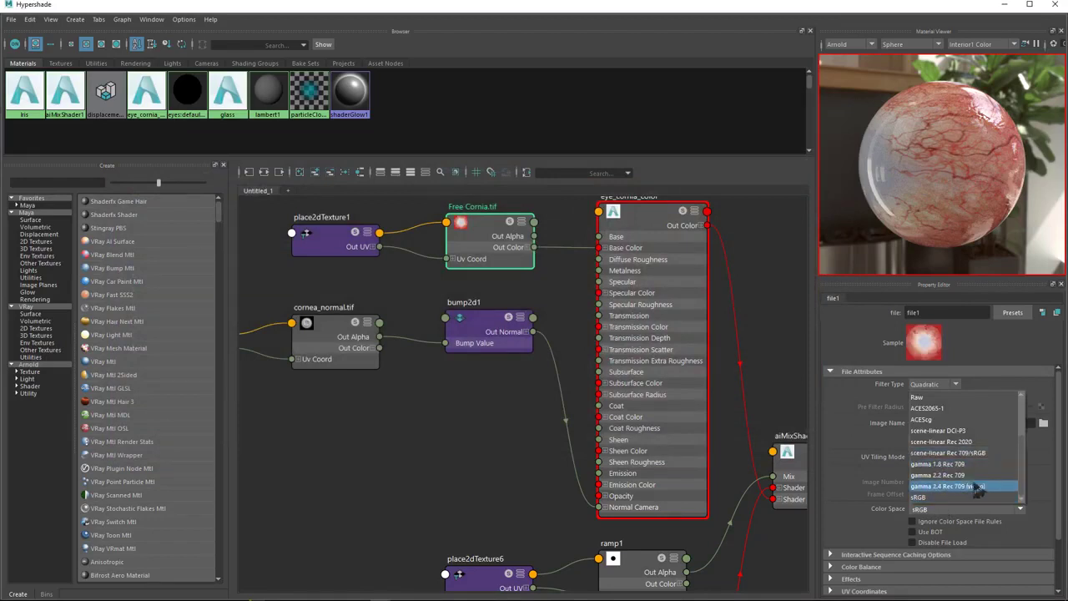
pyautogui.click(983, 452)
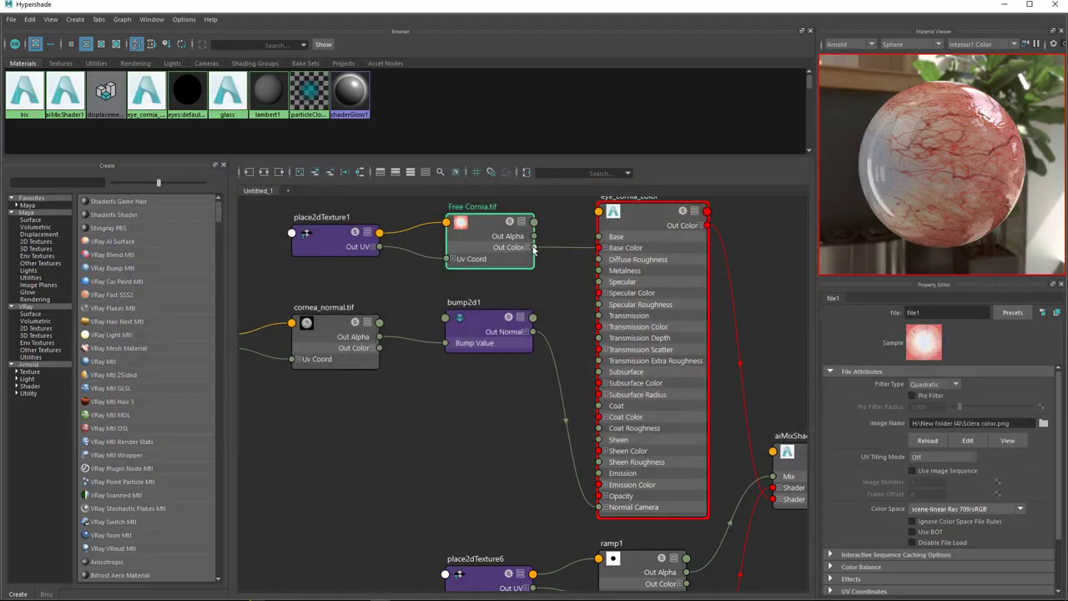
# Step: Connect the Base Color file node's Out Color to the Subsurface Color and Subsurface Radius of eye_cornia_color
pyautogui.moveTo(534, 248); pyautogui.dragTo(598, 383)
pyautogui.moveTo(566, 317); pyautogui.dragTo(599, 395)
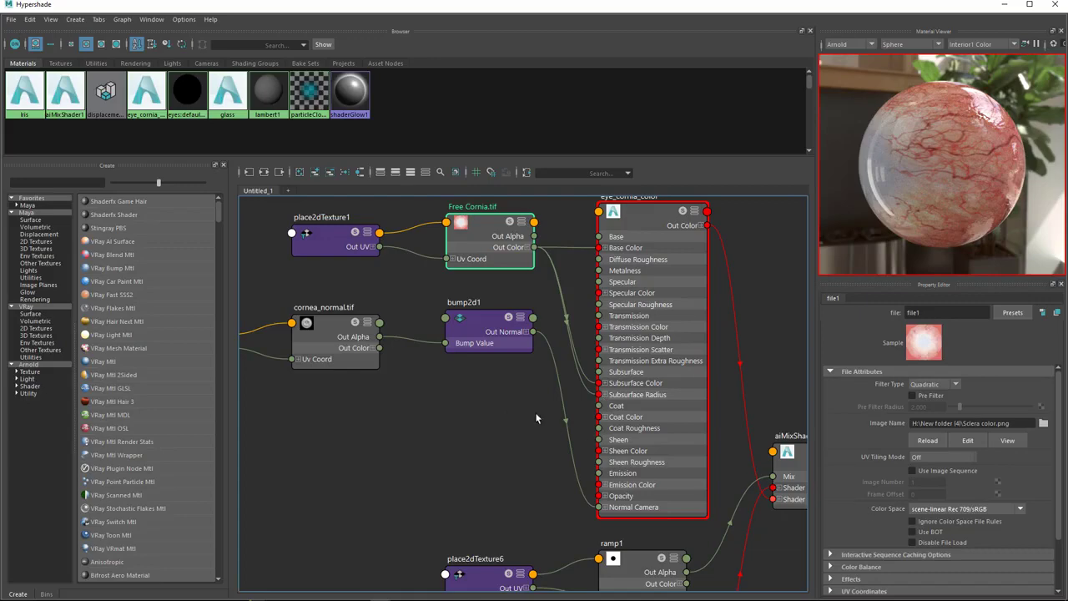
# Step: Reposition the cornea_normal.tif and bump2d1 nodes slightly lower in the graph and set bump2d1 to be used as Bump
pyautogui.keyDown('alt'); pyautogui.moveTo(490, 363); pyautogui.dragTo(481, 317, button='middle'); pyautogui.keyUp('alt')
pyautogui.keyDown('alt'); pyautogui.moveTo(492, 347); pyautogui.dragTo(417, 350, button='right'); pyautogui.keyUp('alt')
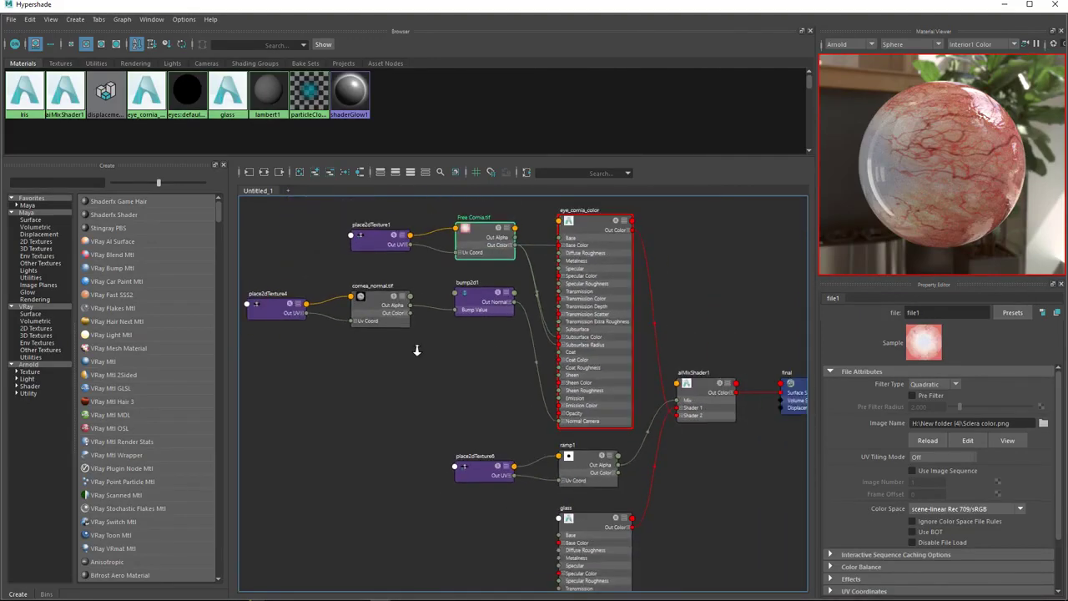
pyautogui.keyDown('alt'); pyautogui.moveTo(479, 302); pyautogui.dragTo(451, 339, button='middle'); pyautogui.keyUp('alt')
pyautogui.scroll(3, 557, 330)
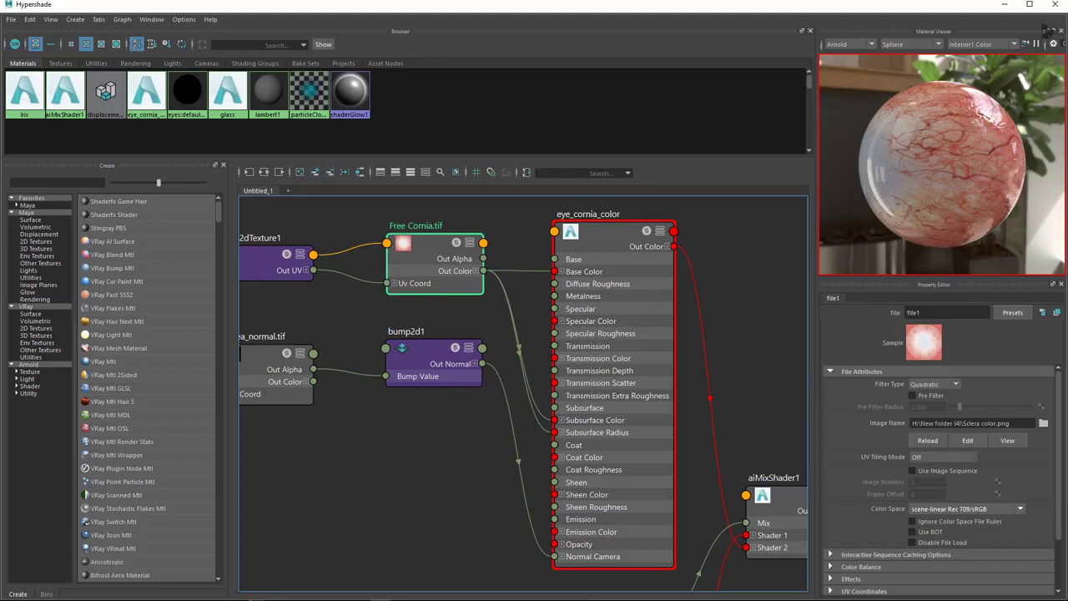
pyautogui.click(426, 354)
pyautogui.keyDown('alt'); pyautogui.moveTo(349, 409); pyautogui.dragTo(468, 412, button='middle'); pyautogui.keyUp('alt')
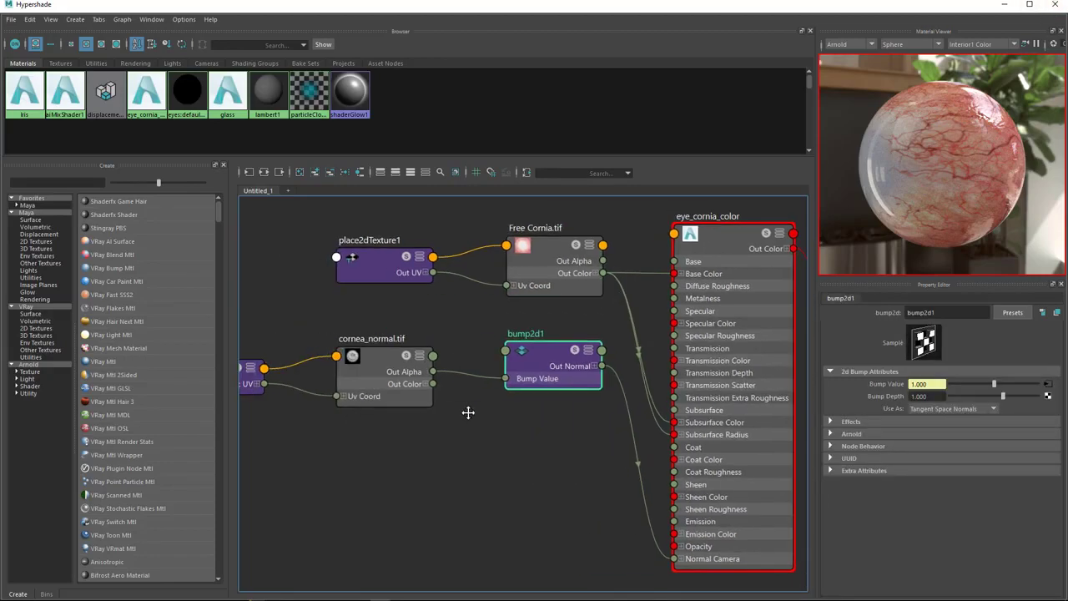
pyautogui.moveTo(371, 384); pyautogui.dragTo(357, 396)
pyautogui.moveTo(529, 365); pyautogui.dragTo(486, 409)
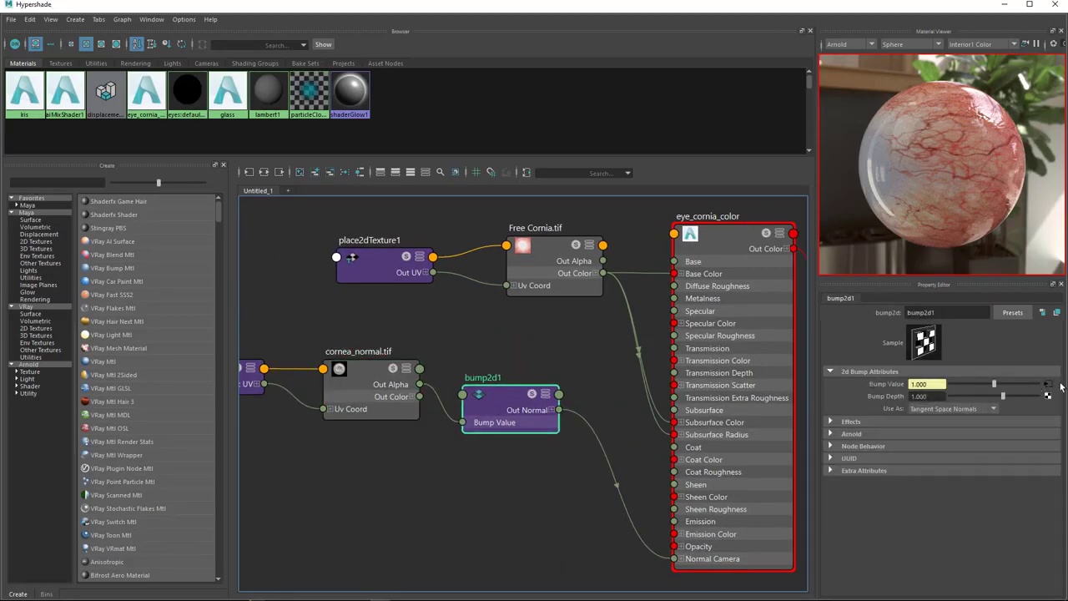
pyautogui.click(966, 410)
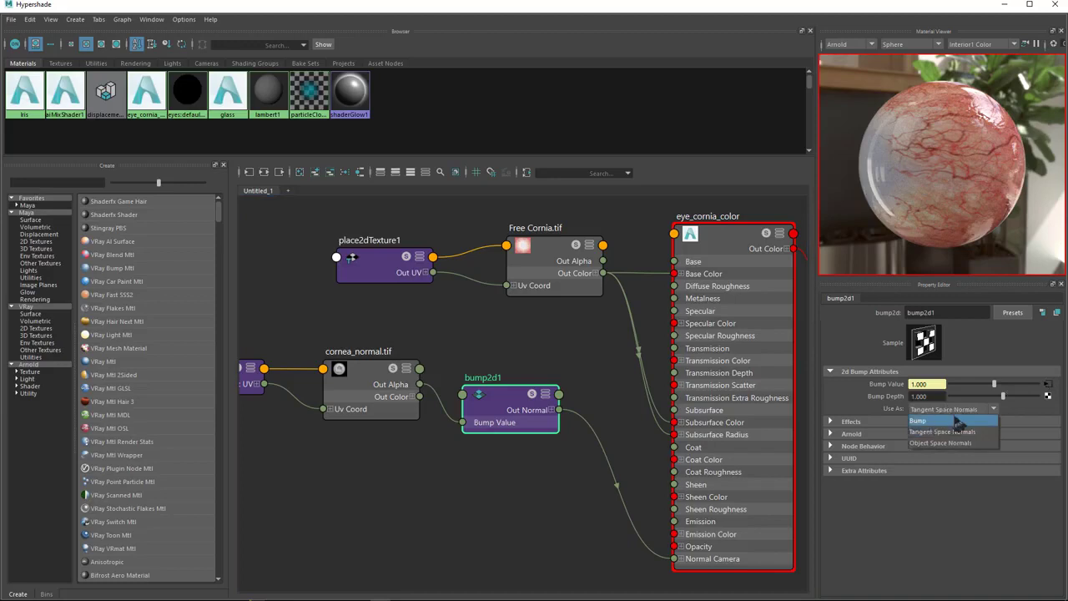
pyautogui.click(926, 421)
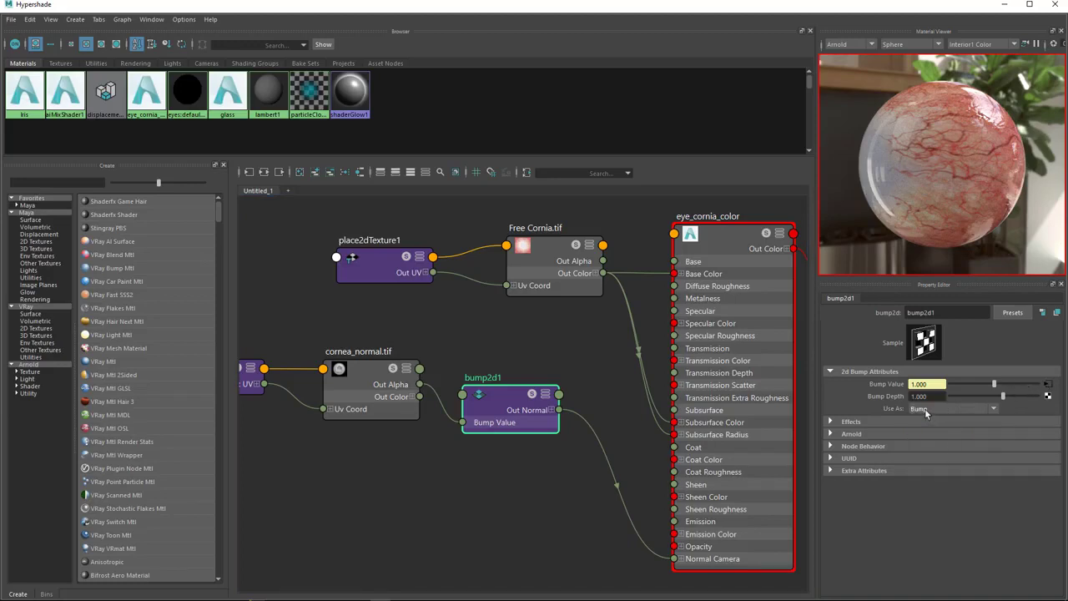
# Step: Load Sclera bump.tx as the image of the file node feeding bump2d1's Bump Value
pyautogui.click(1048, 384)
pyautogui.click(1042, 423)
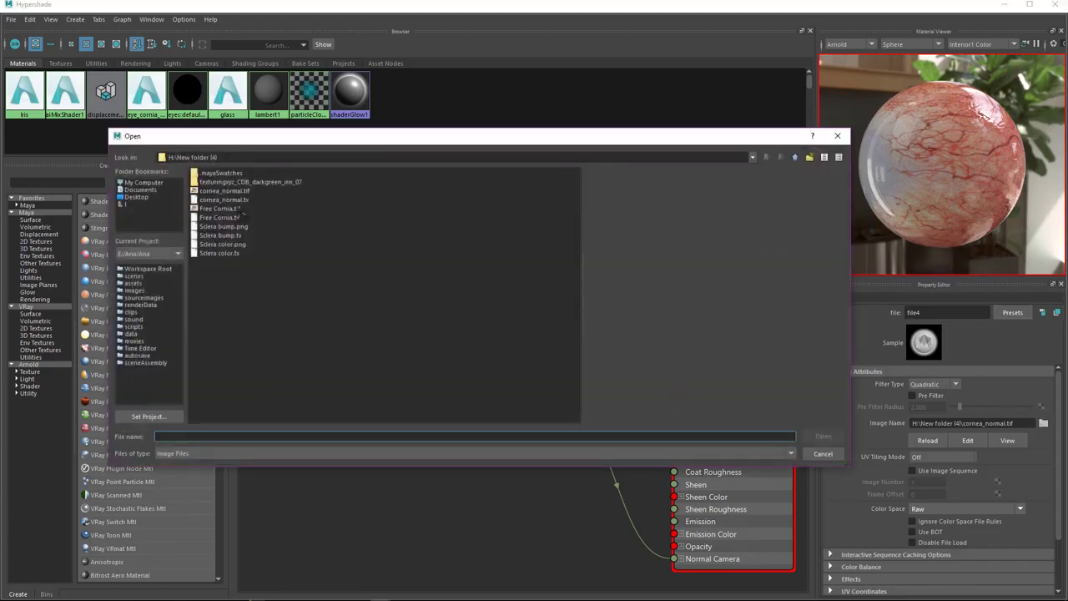
pyautogui.click(227, 235)
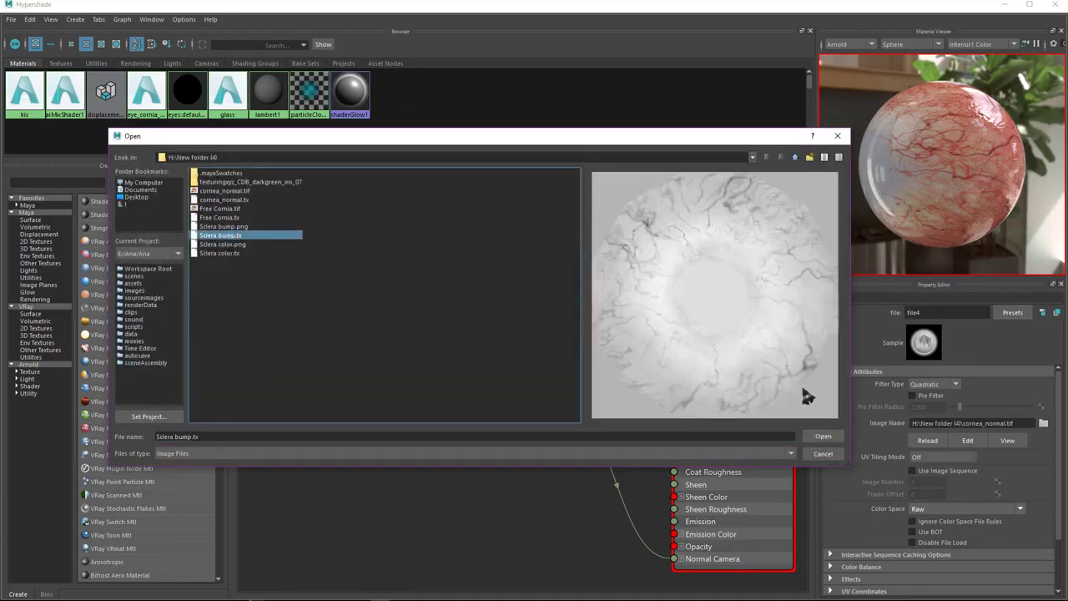
pyautogui.click(820, 436)
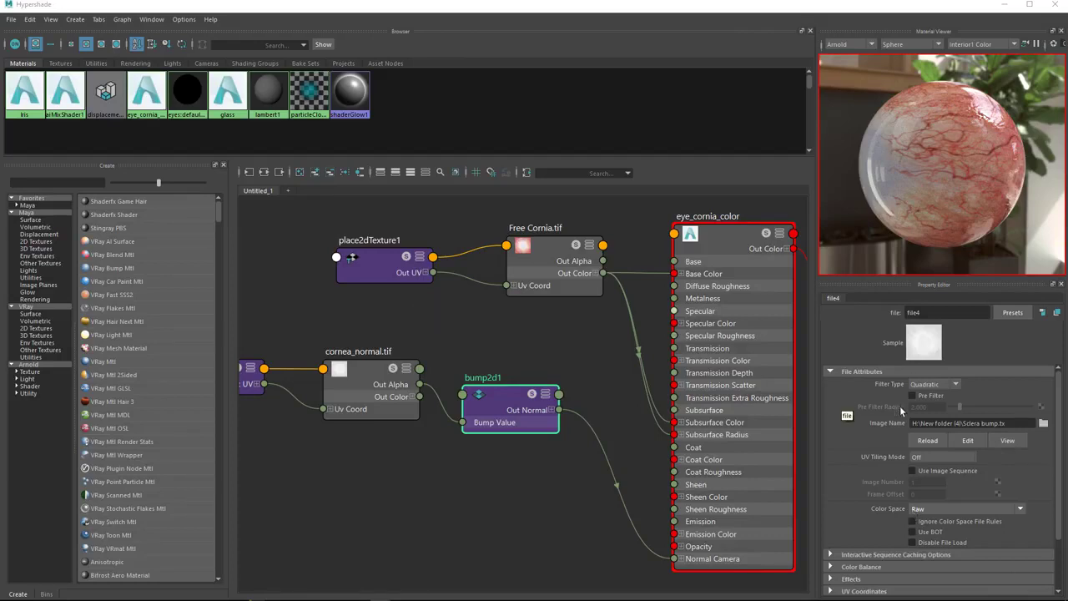
# Step: Set the Bump Depth of bump2d1 to -0.1
pyautogui.click(492, 401)
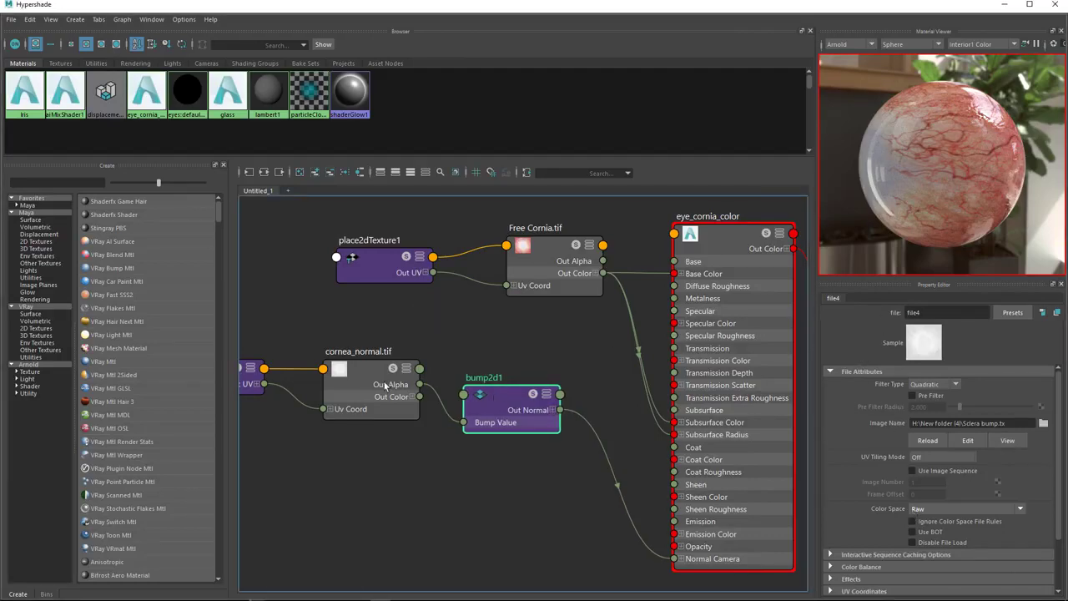
pyautogui.click(385, 384)
pyautogui.click(506, 403)
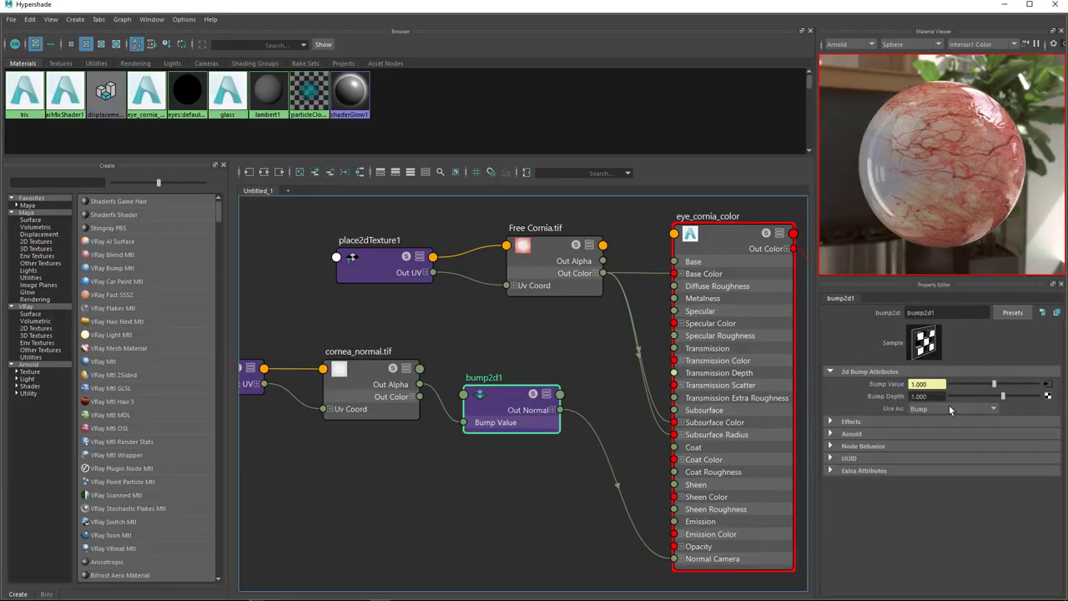
pyautogui.click(921, 396)
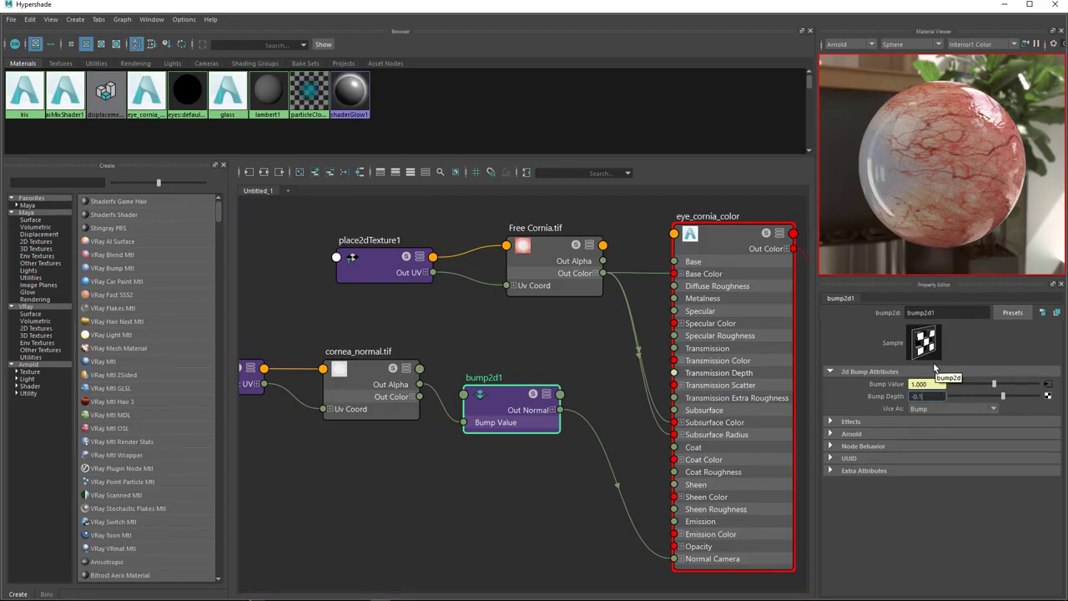
pyautogui.press('Return')
# Step: Set the Specular Roughness of eye_cornia_color to about 0.098 and close Hypershade
pyautogui.click(689, 310)
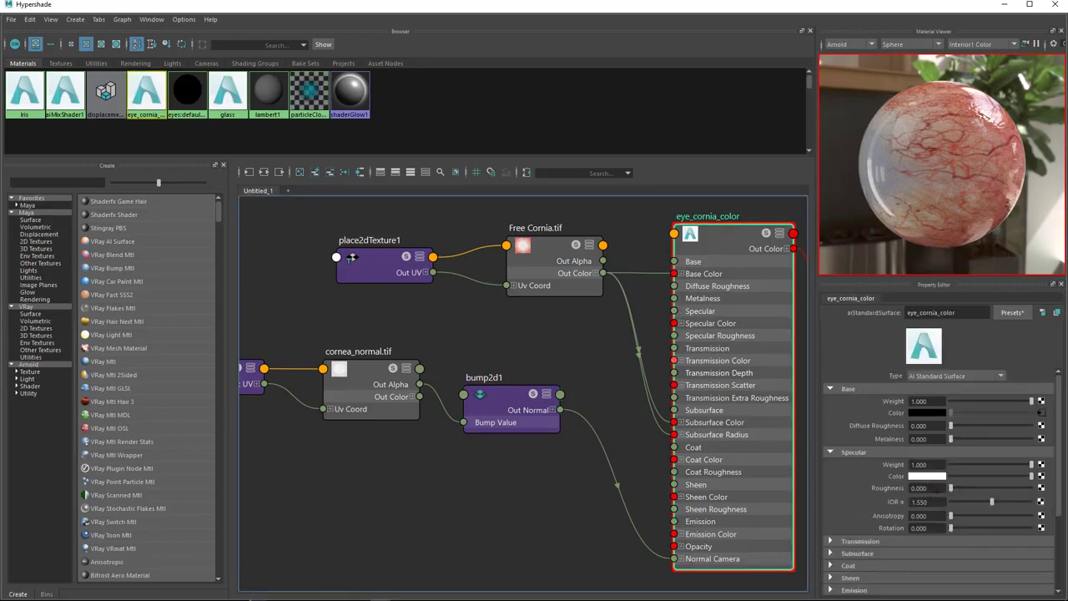
pyautogui.click(956, 488)
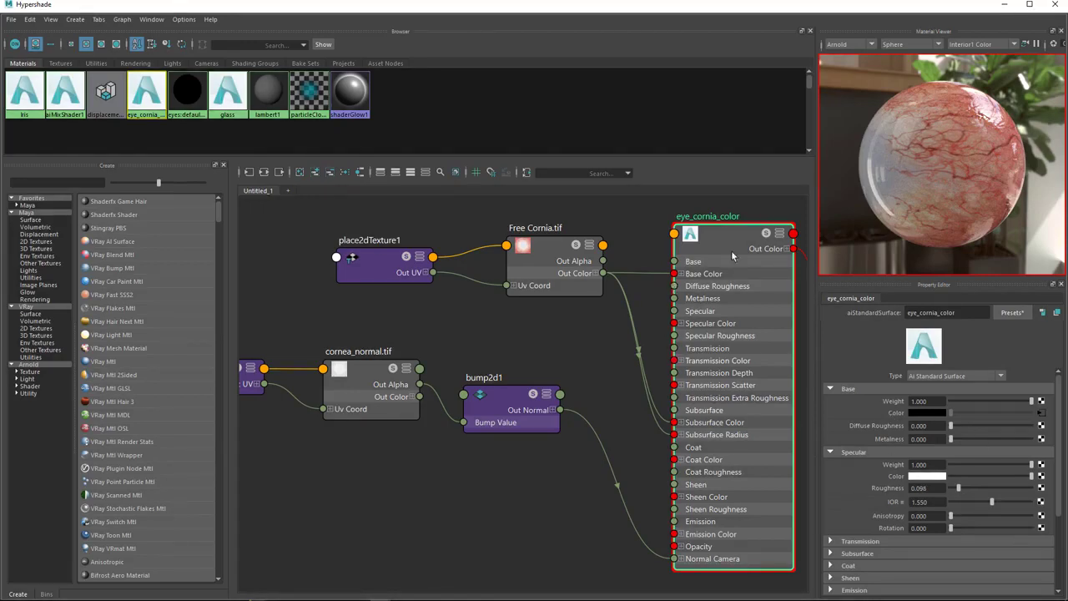
pyautogui.keyDown('alt'); pyautogui.moveTo(591, 365); pyautogui.dragTo(509, 394, button='middle'); pyautogui.keyUp('alt')
pyautogui.scroll(-3, 505, 365)
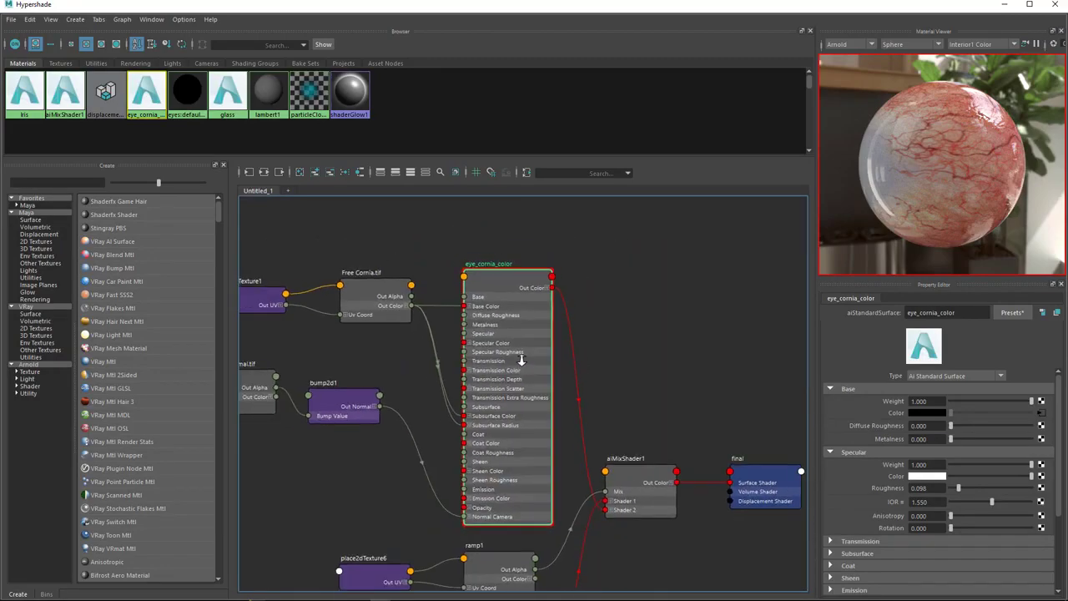
pyautogui.click(1053, 5)
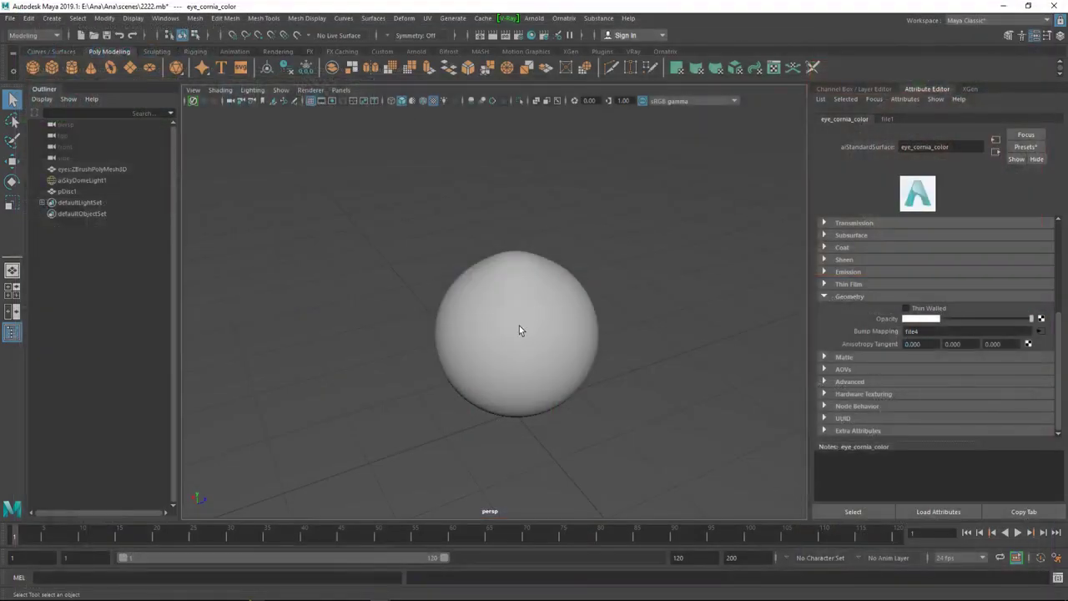
# Step: Set the render image size to the 2k_Square preset in the Render Settings
pyautogui.keyDown('alt'); pyautogui.moveTo(630, 361); pyautogui.dragTo(578, 372, button='right'); pyautogui.keyUp('alt')
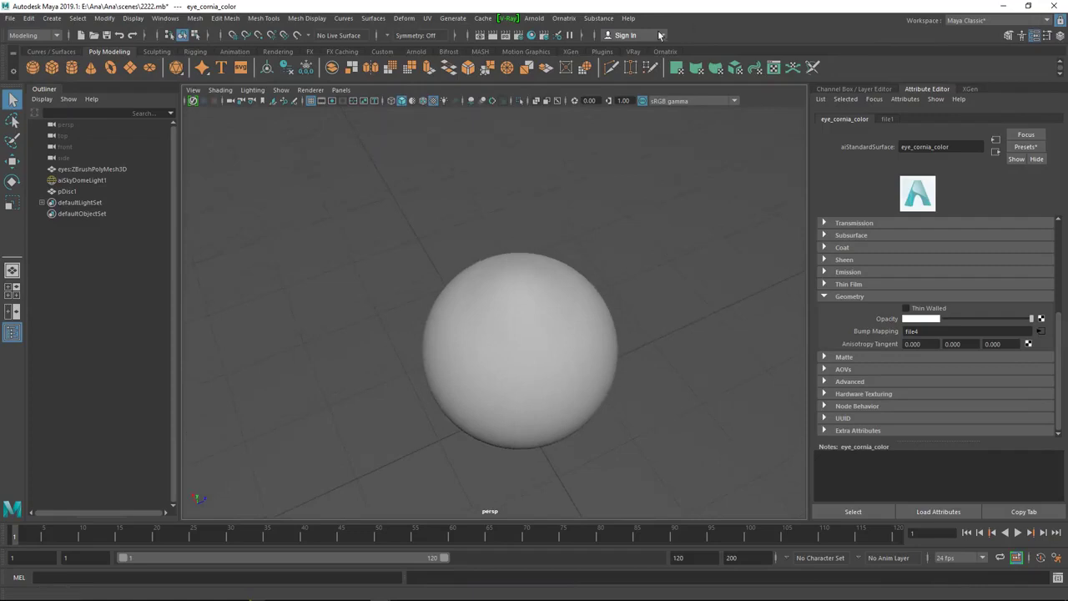
pyautogui.click(518, 36)
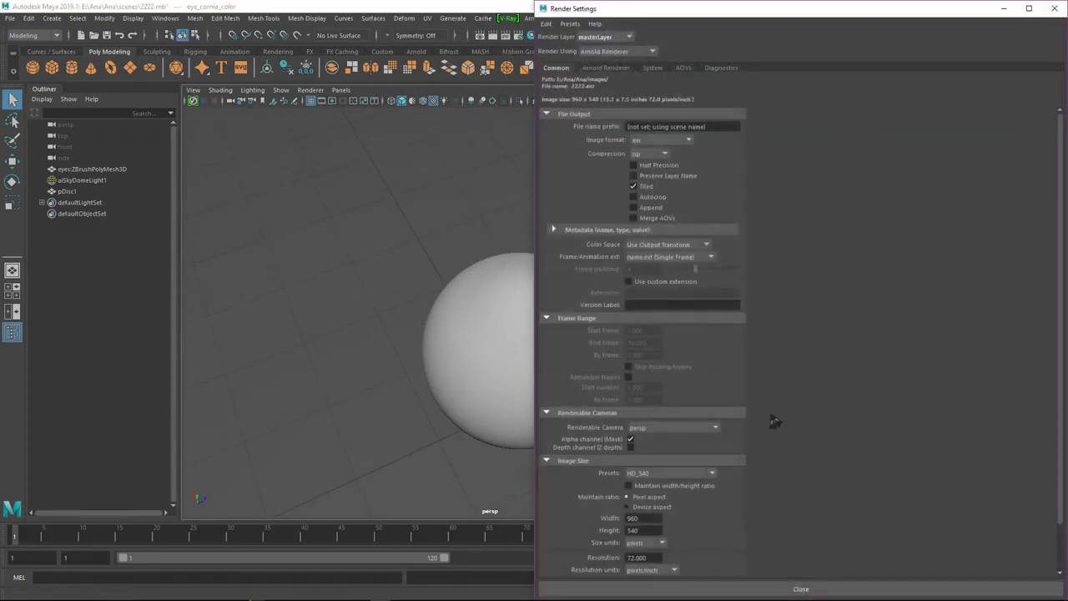
pyautogui.click(662, 473)
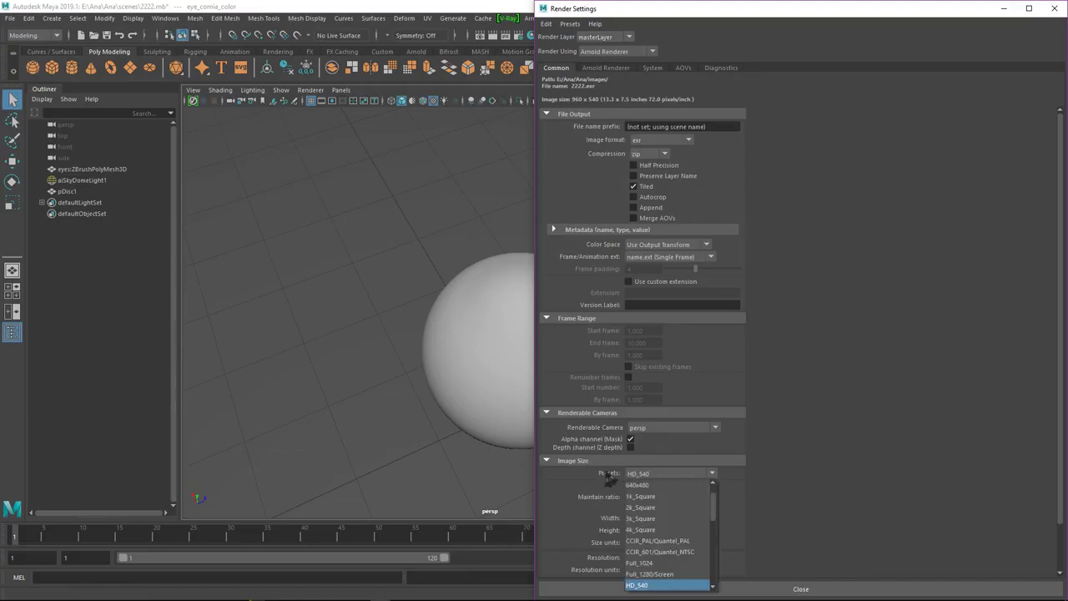
pyautogui.click(660, 507)
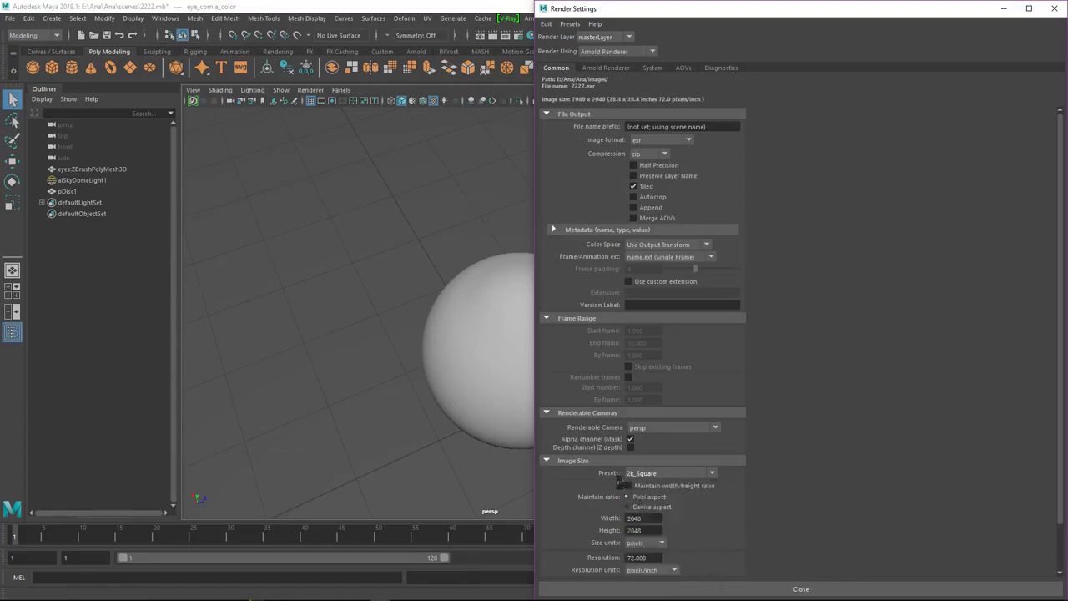
# Step: Set Arnold's Camera (AA) samples to 4, Diffuse, Specular, Transmission and SSS samples to 3, and enable Use Autobump in SSS
pyautogui.click(606, 68)
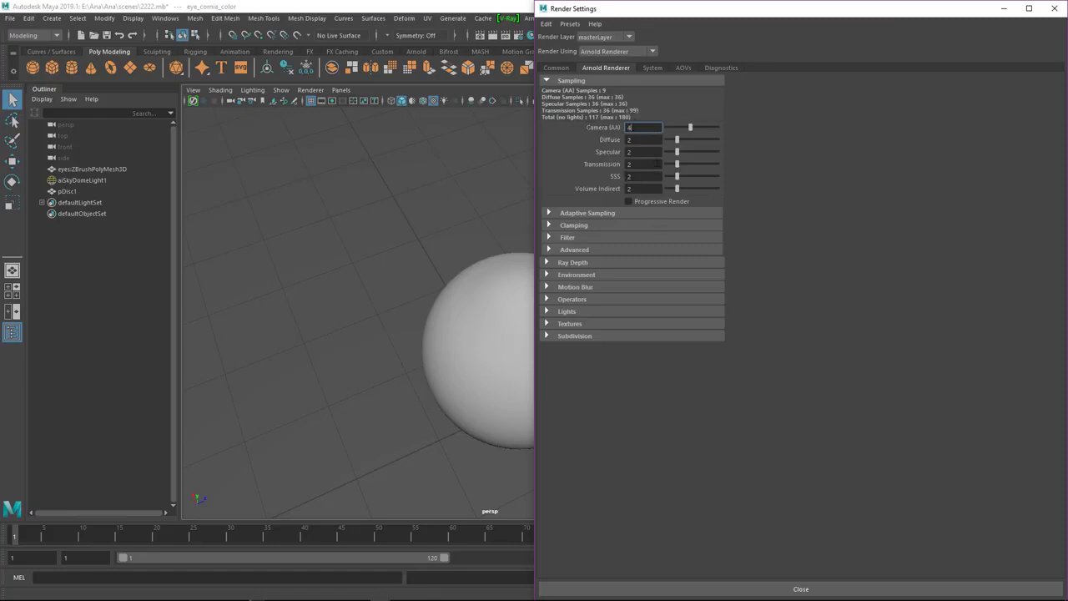
pyautogui.press('Tab')
pyautogui.press('Tab')
pyautogui.write('3')
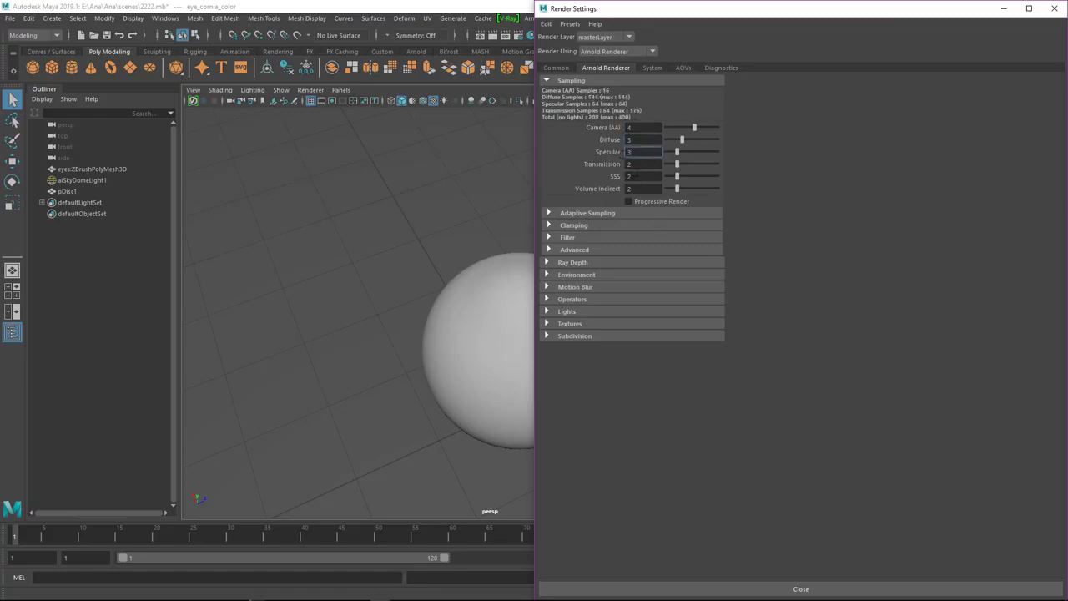
pyautogui.press('Tab')
pyautogui.press('Tab')
pyautogui.write('3')
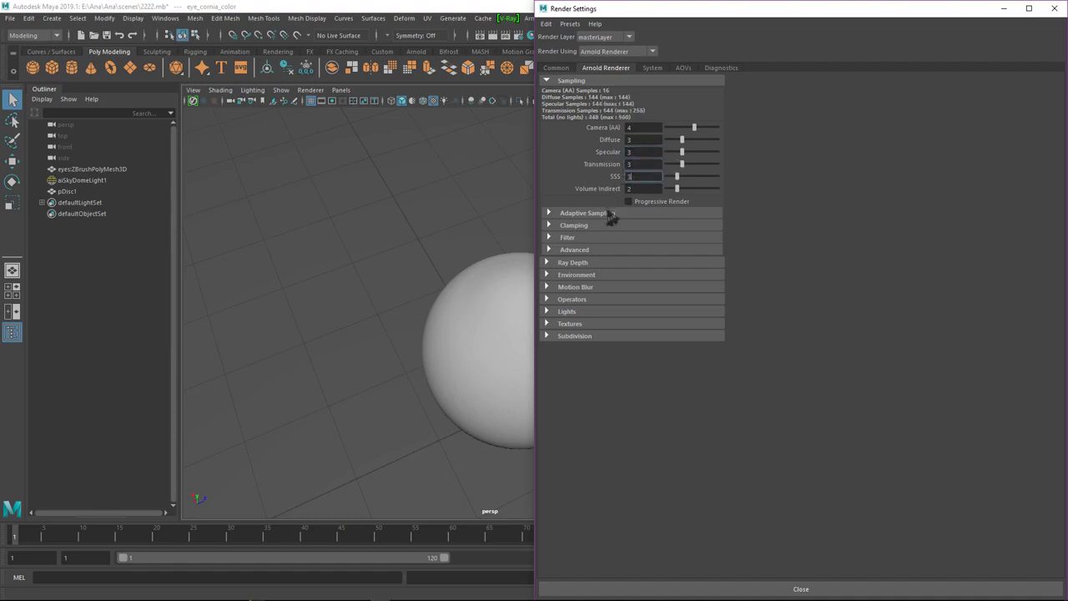
pyautogui.click(585, 252)
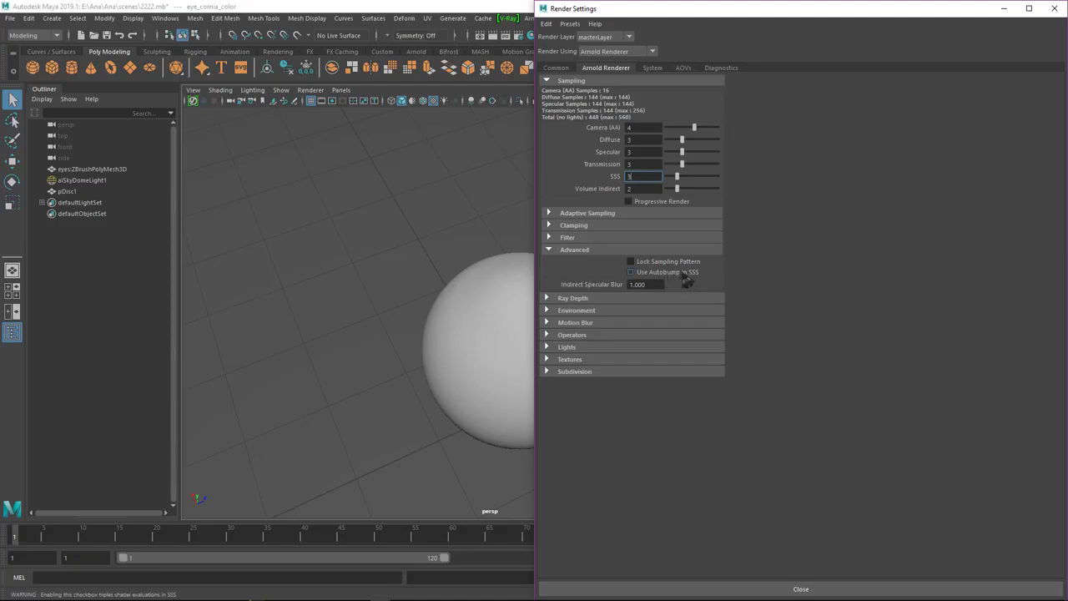
pyautogui.click(630, 272)
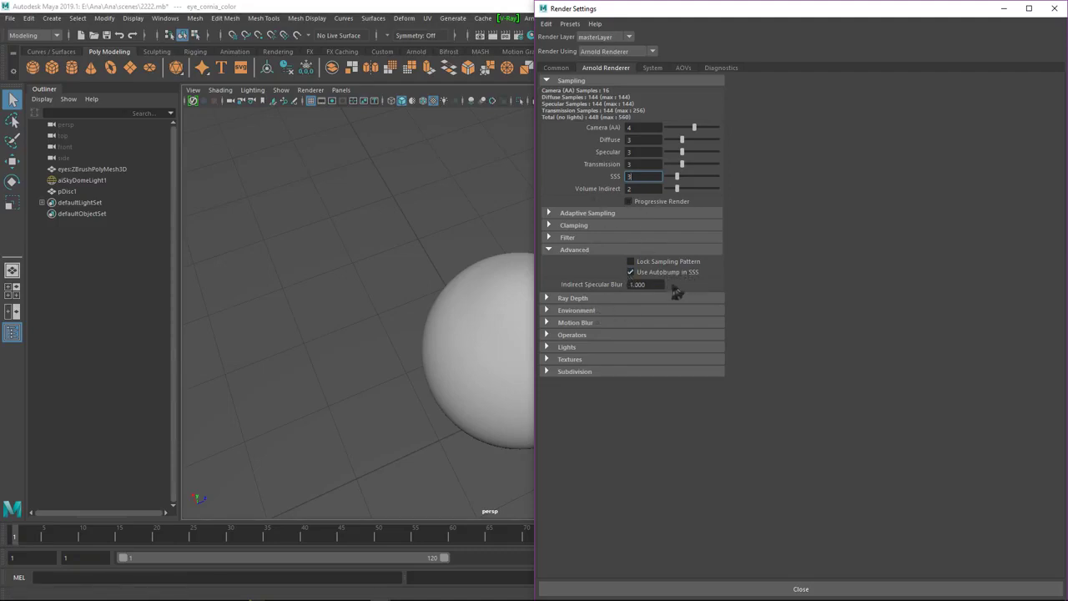
# Step: Set the Arnold Ray Depth for Diffuse, Specular and Transmission to 3 each
pyautogui.click(576, 299)
pyautogui.click(642, 324)
pyautogui.write('3')
pyautogui.press('Tab')
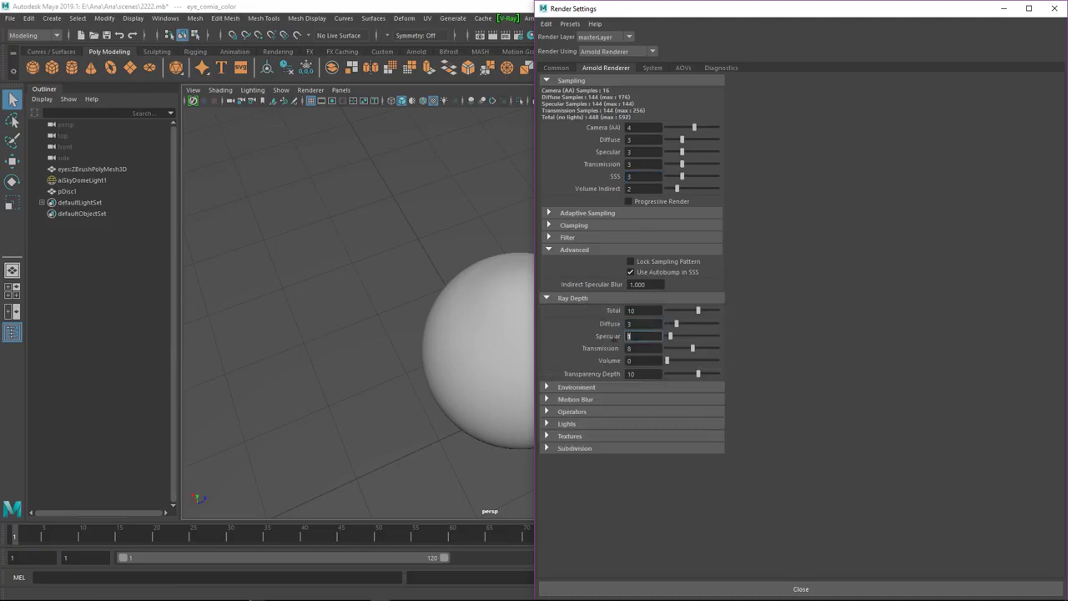
pyautogui.write('3')
pyautogui.press('Tab')
pyautogui.write('3')
pyautogui.click(470, 232)
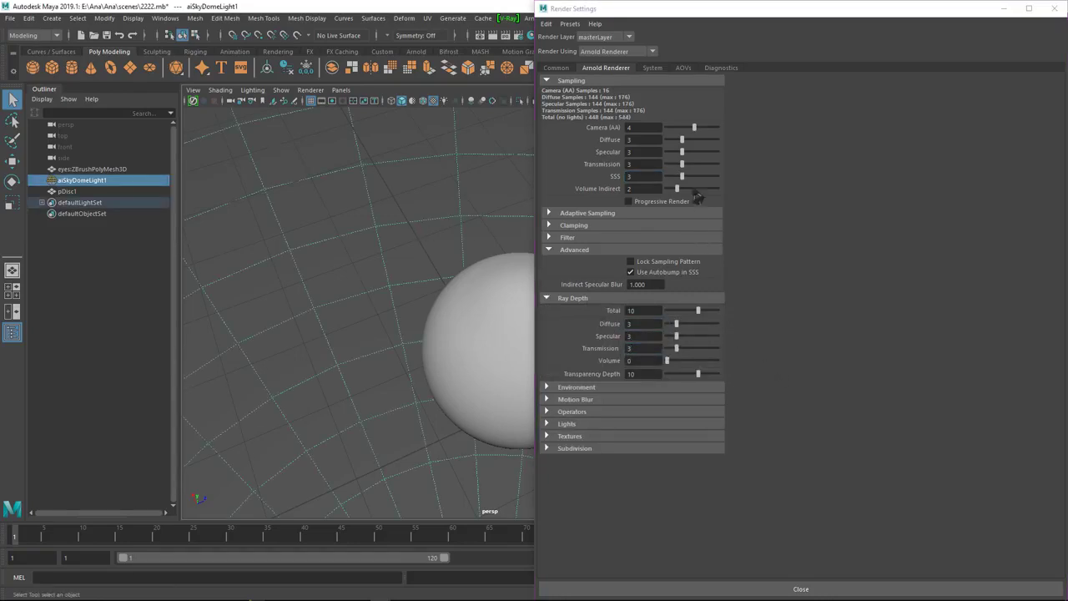
# Step: Check the renderable camera choices in the common render settings, keep persp, and close the Render Settings
pyautogui.moveTo(789, 19); pyautogui.dragTo(586, 108)
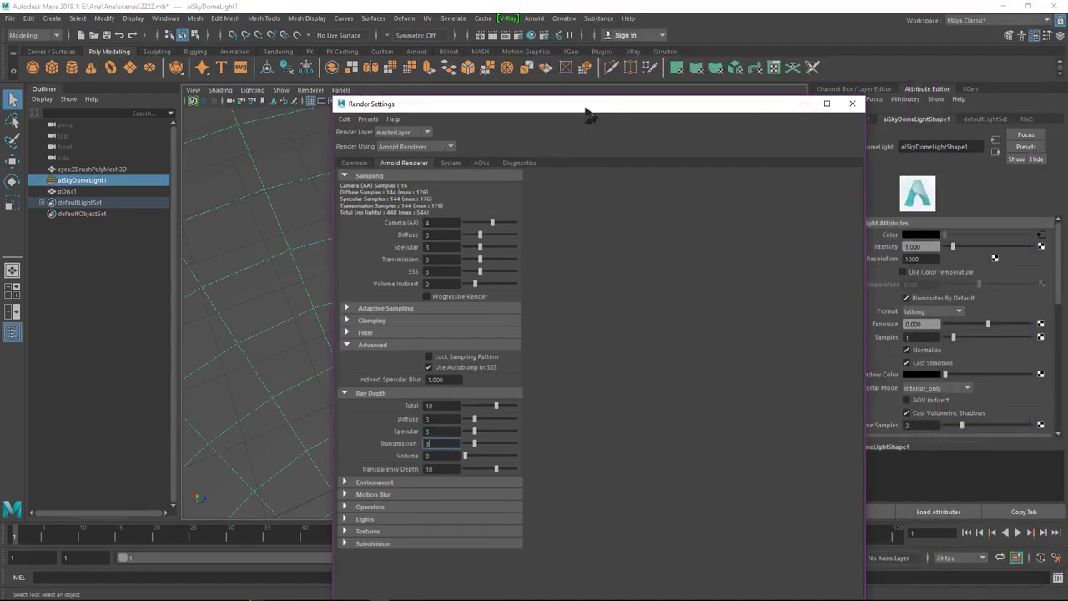
pyautogui.click(350, 163)
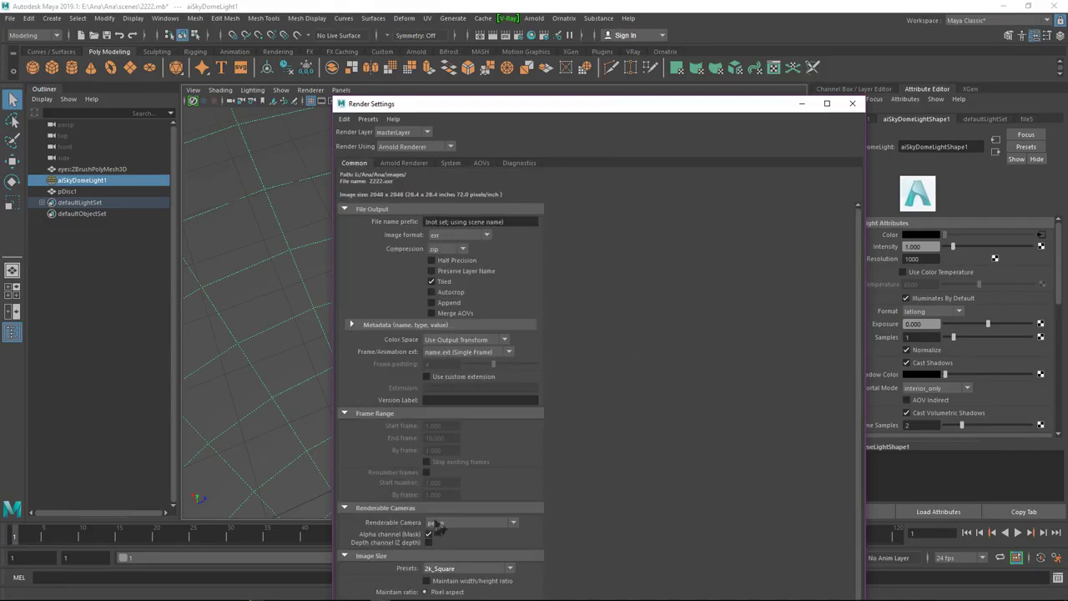
pyautogui.scroll(-2, 380, 488)
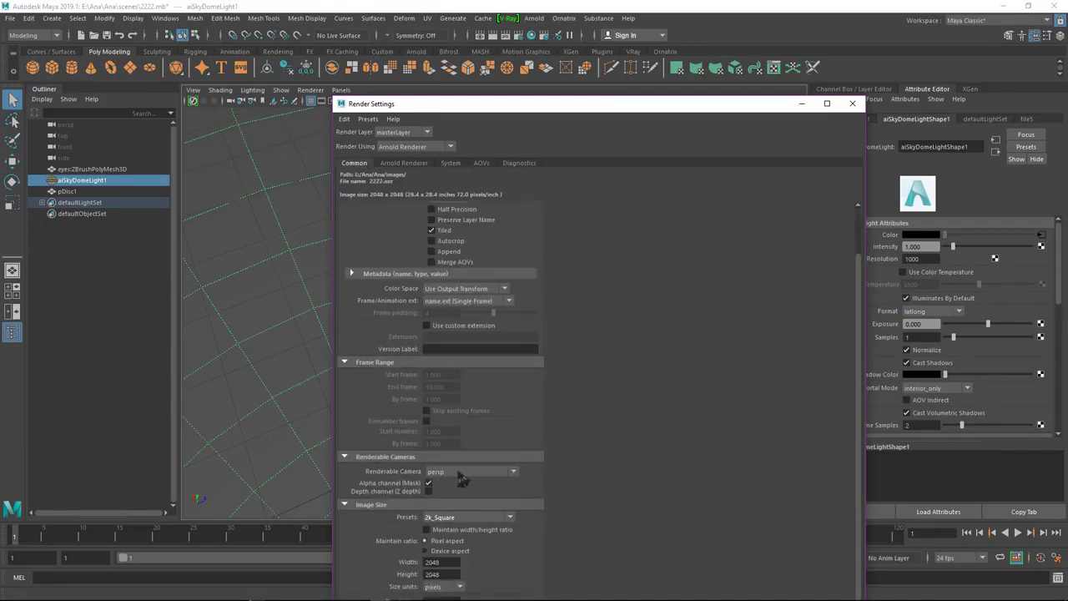
pyautogui.click(463, 475)
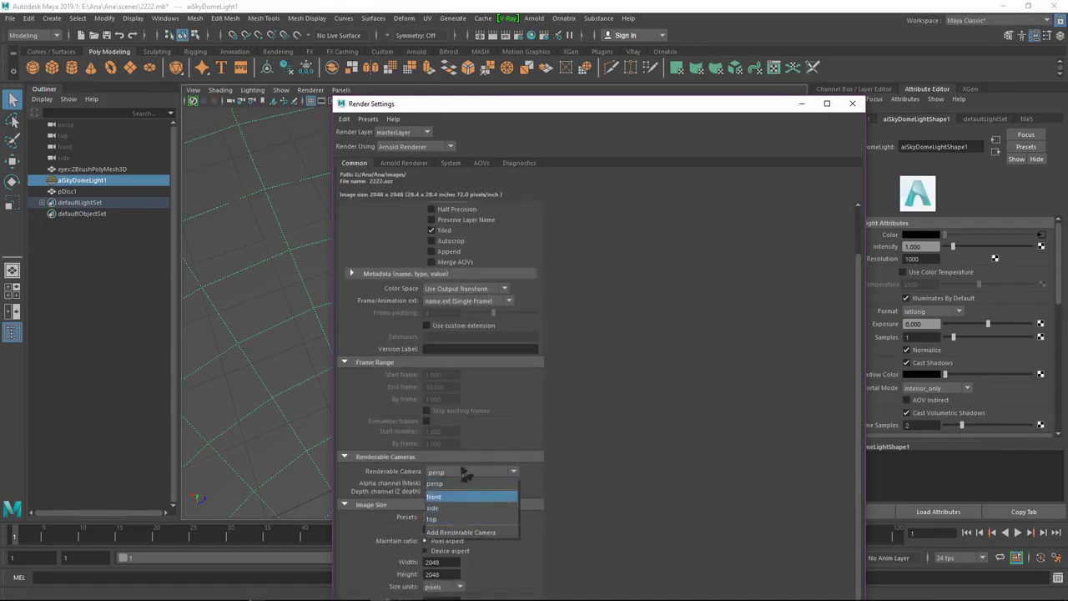
pyautogui.click(496, 473)
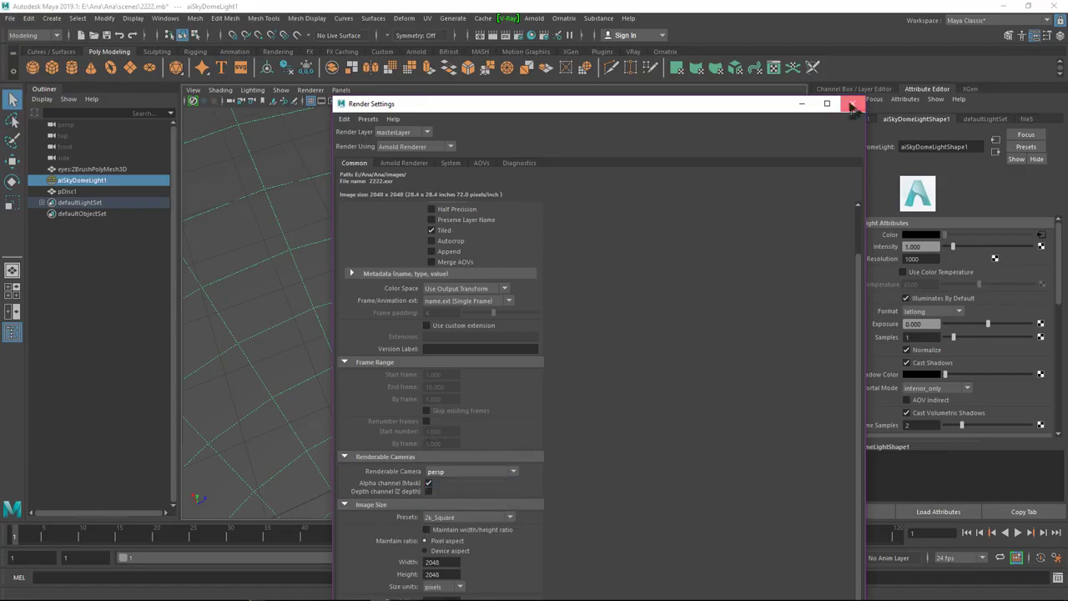
pyautogui.click(852, 102)
# Step: Frame the eyeball larger in the perspective view for rendering and open the Render View
pyautogui.moveTo(589, 288)
pyautogui.keyDown('alt'); pyautogui.mouseDown()
pyautogui.moveTo(593, 253)
pyautogui.moveTo(598, 306)
pyautogui.mouseUp(); pyautogui.keyUp('alt')
pyautogui.keyDown('alt'); pyautogui.moveTo(598, 305); pyautogui.dragTo(569, 312, button='right'); pyautogui.keyUp('alt')
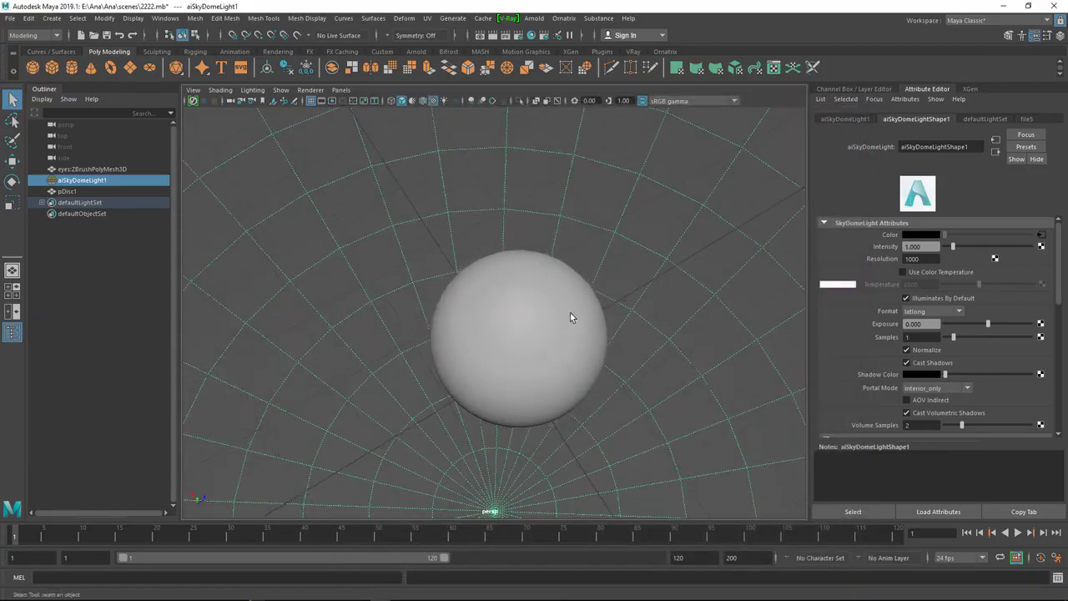
pyautogui.keyDown('alt'); pyautogui.moveTo(569, 312); pyautogui.dragTo(586, 333); pyautogui.keyUp('alt')
pyautogui.keyDown('alt'); pyautogui.moveTo(586, 333); pyautogui.dragTo(637, 329, button='right'); pyautogui.keyUp('alt')
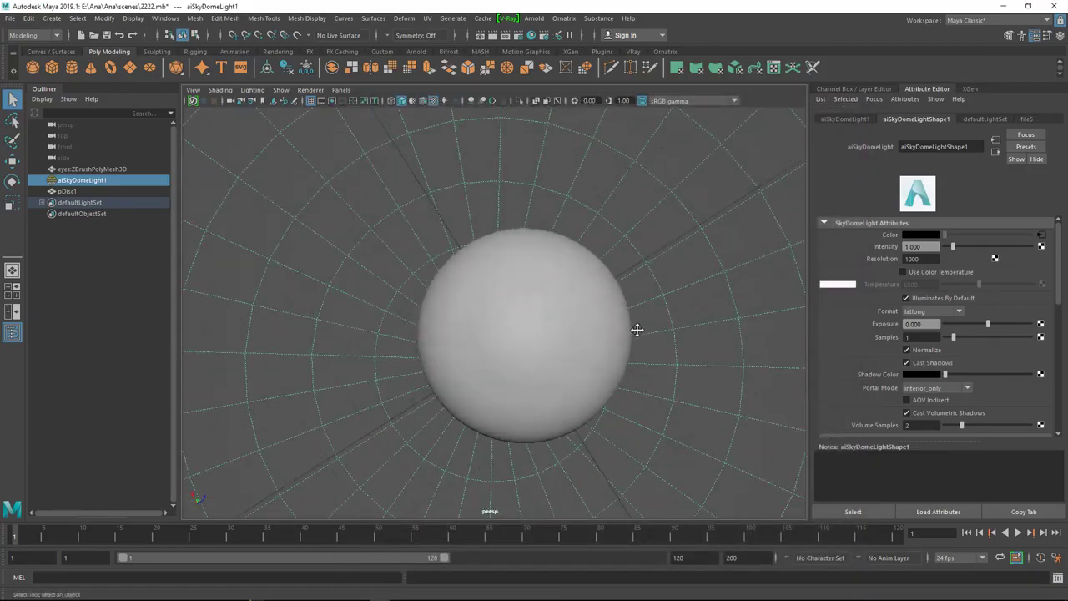
pyautogui.click(480, 38)
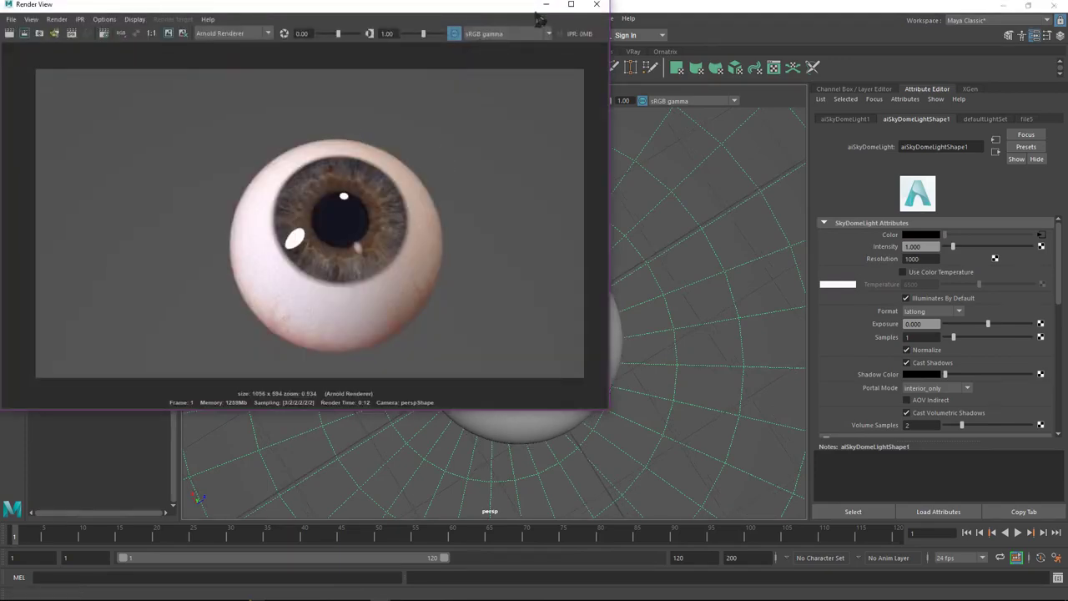
# Step: Close the previous Render View and render the eyeball again with Arnold from the persp camera
pyautogui.click(596, 5)
pyautogui.keyDown('alt'); pyautogui.moveTo(579, 241); pyautogui.dragTo(582, 232); pyautogui.keyUp('alt')
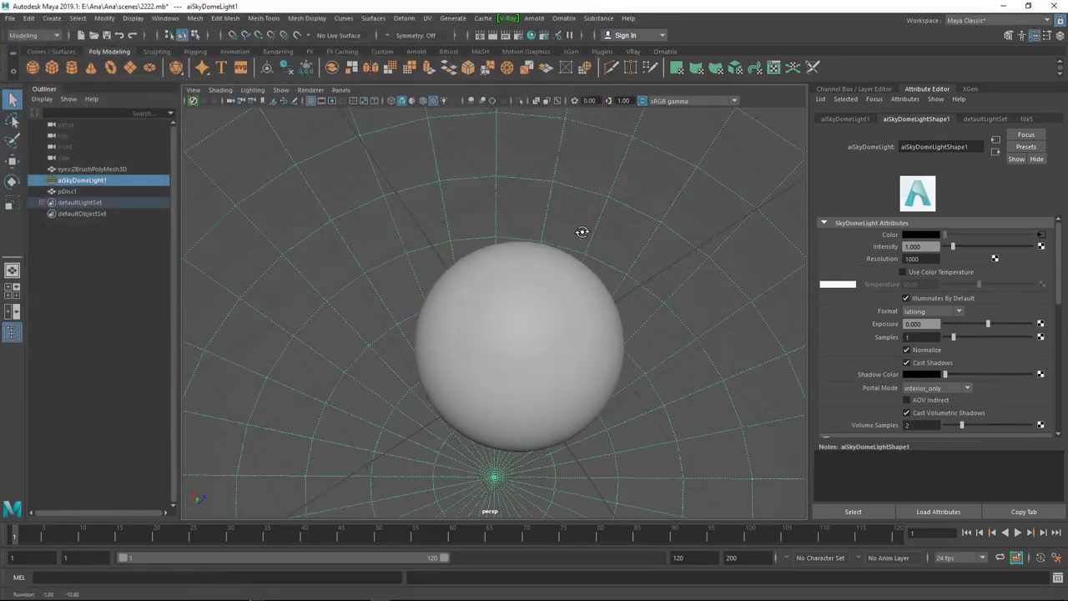
pyautogui.click(492, 35)
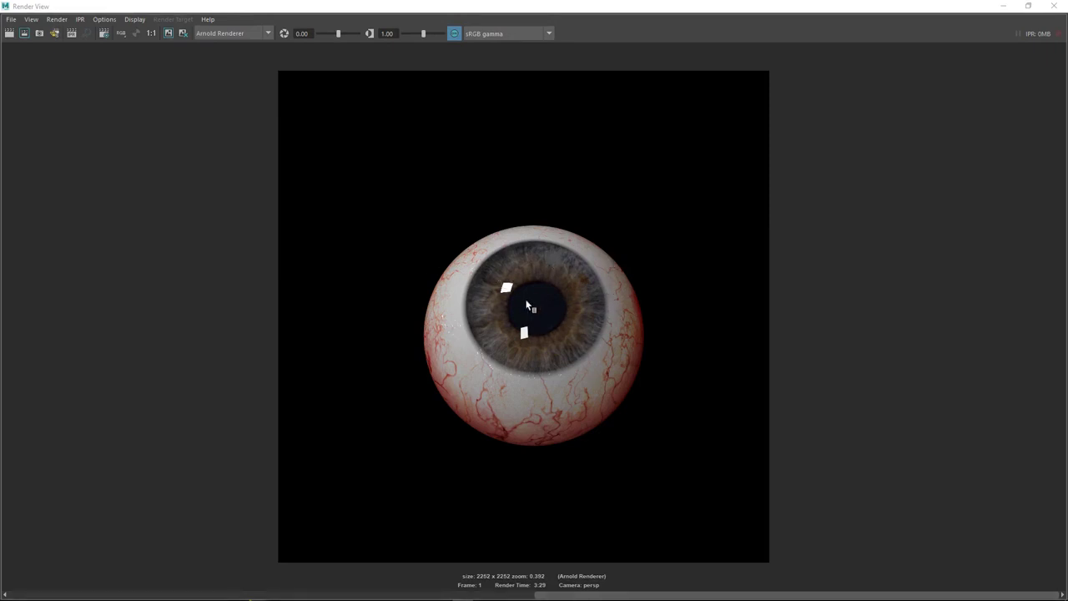
# Step: Switch to the Chrome window and look over the featured products in the Cubebrush store
pyautogui.hotkey('alt', 'Tab')
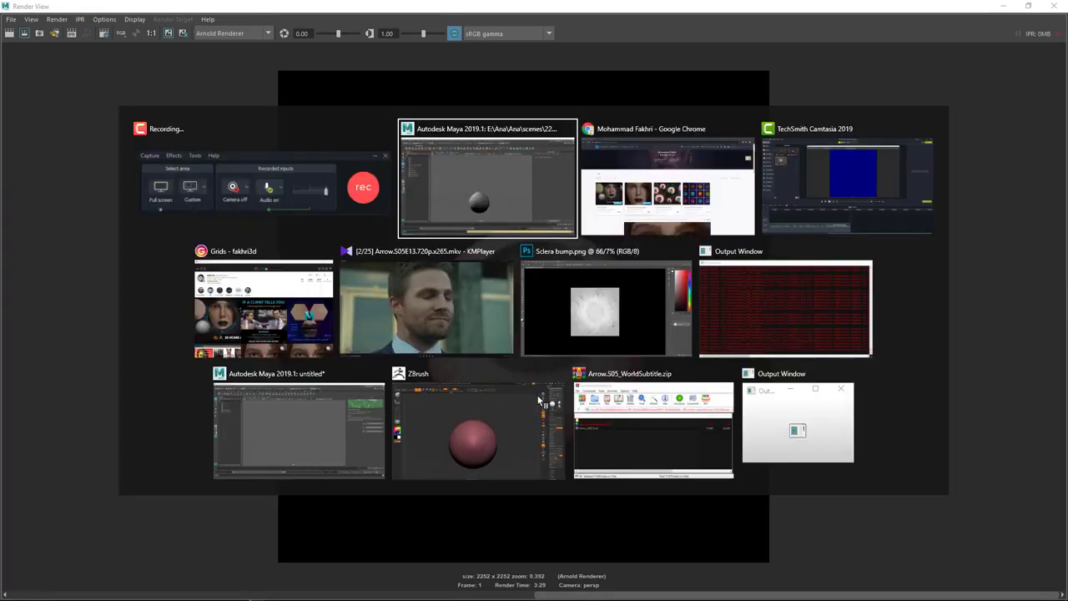
pyautogui.hotkey('alt', 'Tab')
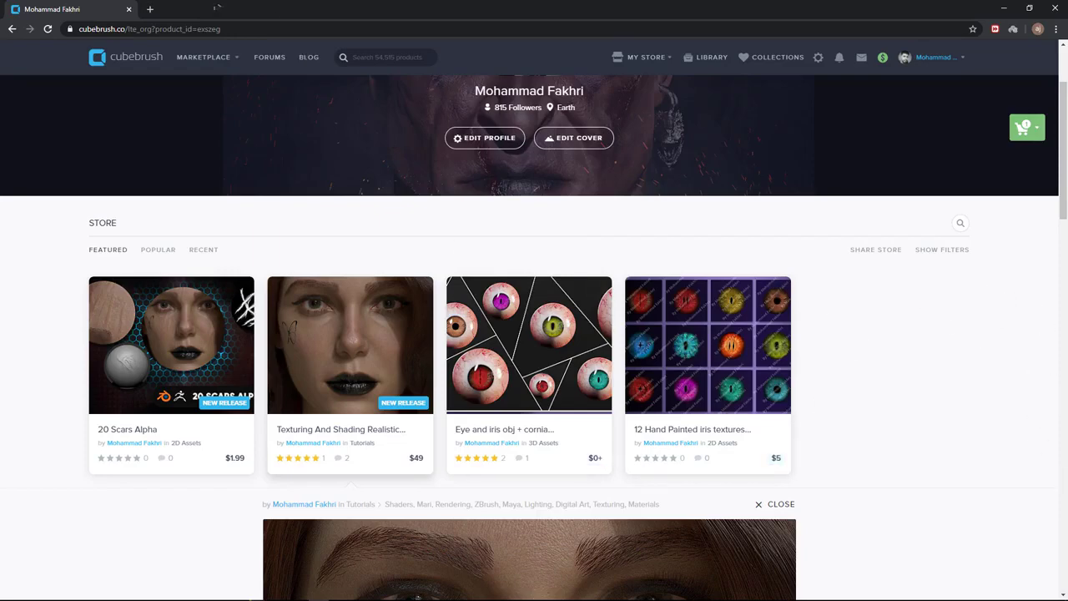
pyautogui.scroll(-1, 360, 261)
pyautogui.scroll(2, 617, 359)
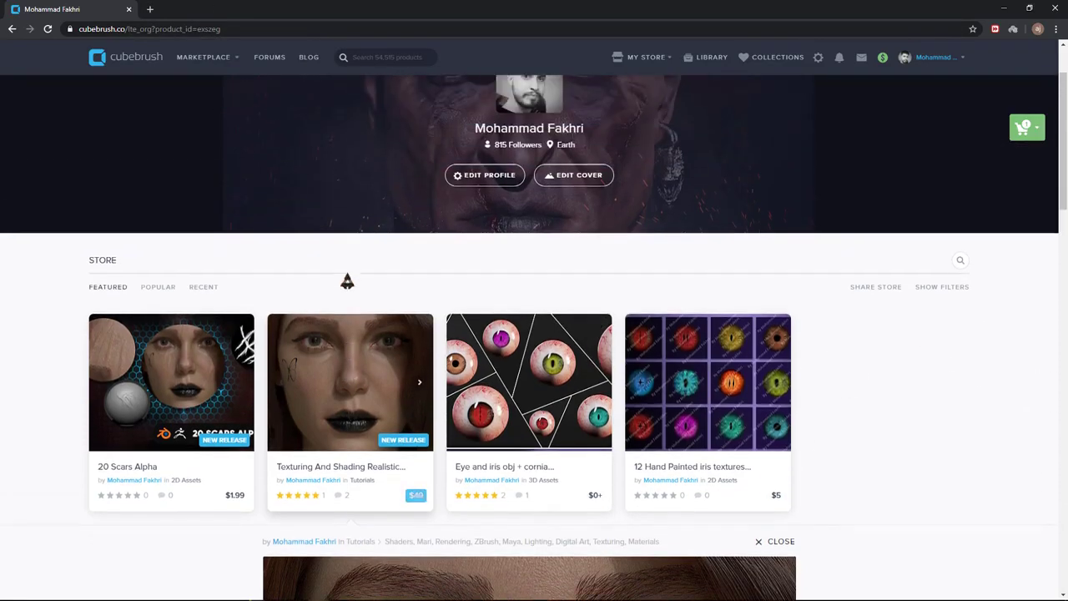
pyautogui.scroll(-3, 617, 358)
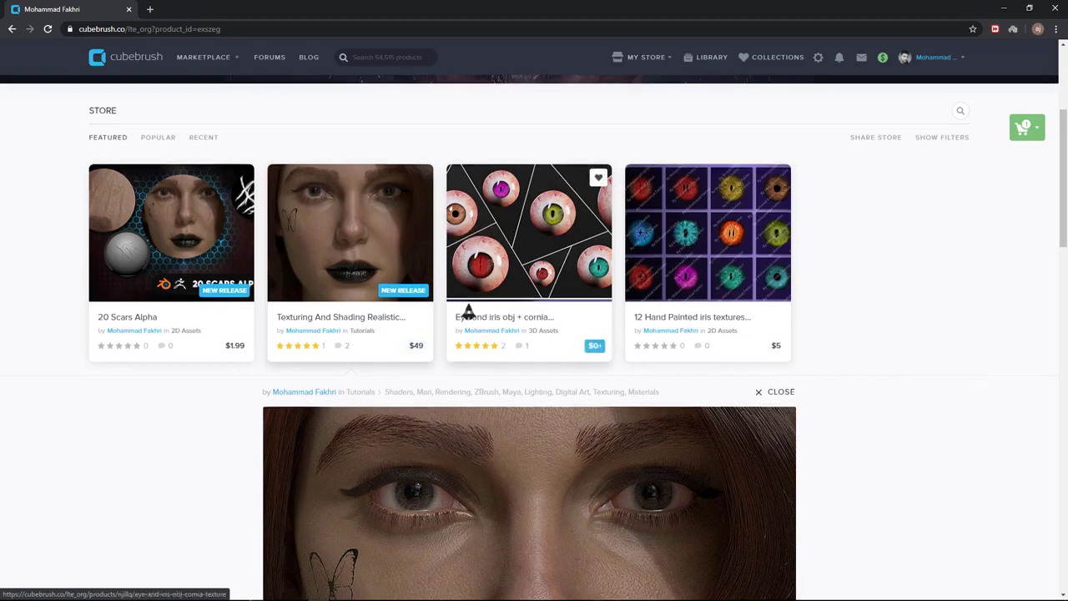
pyautogui.scroll(-4, 464, 310)
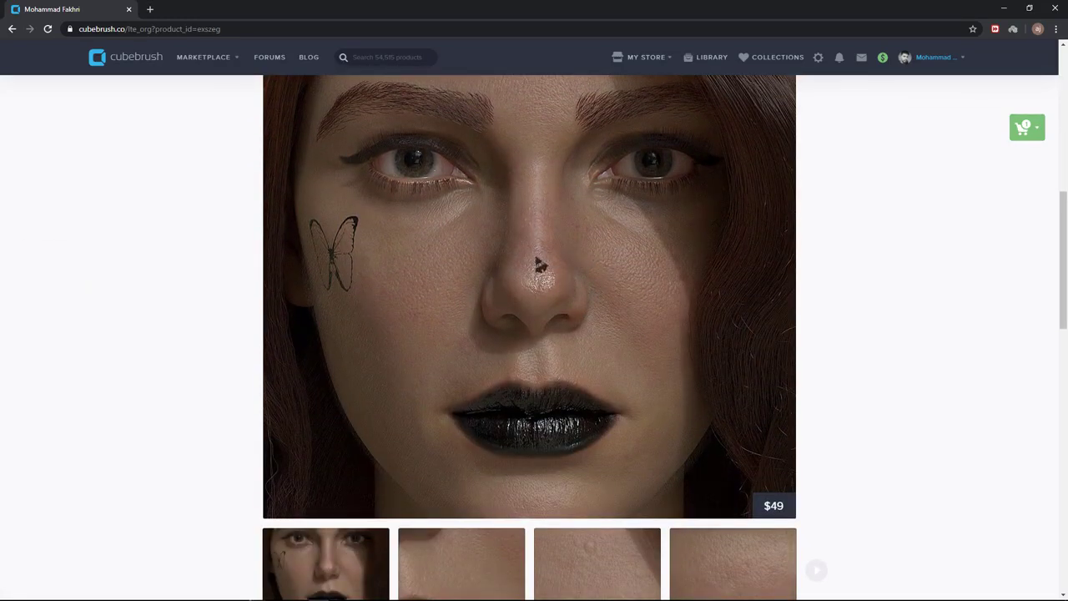
pyautogui.scroll(1, 559, 267)
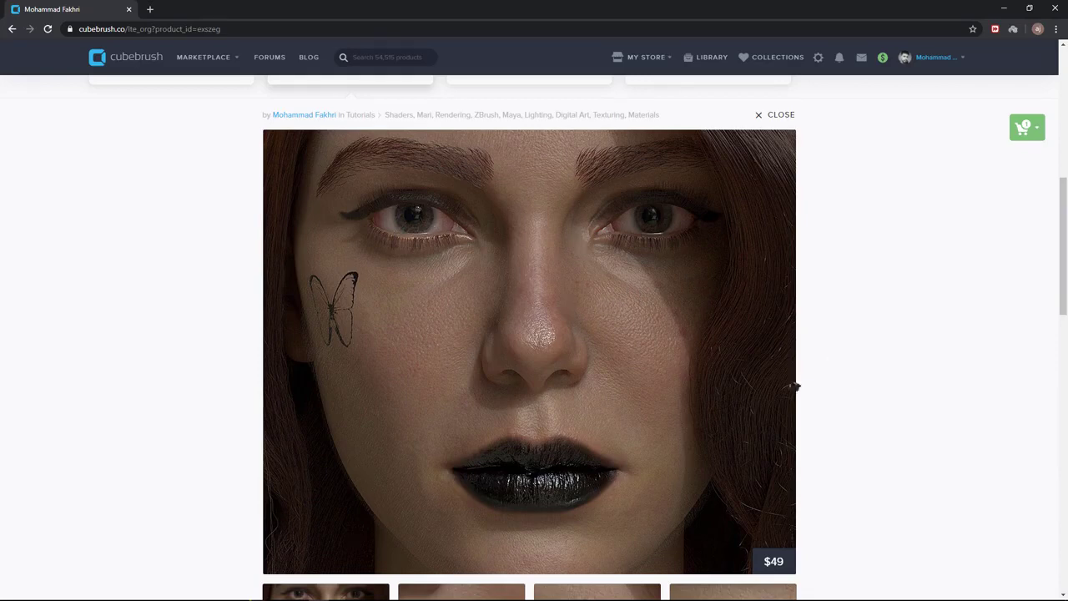
# Step: View the enlarged skin and lips preview images of the Texturing And Shading Realistic Skin course and close the image viewer
pyautogui.scroll(-3, 664, 308)
pyautogui.click(434, 314)
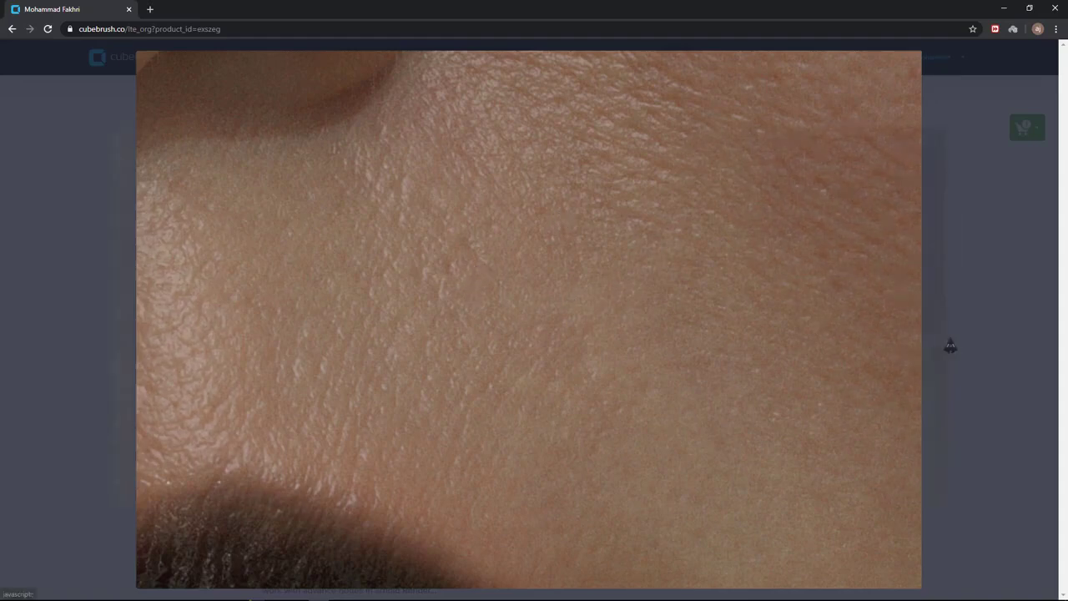
pyautogui.click(949, 346)
pyautogui.click(966, 309)
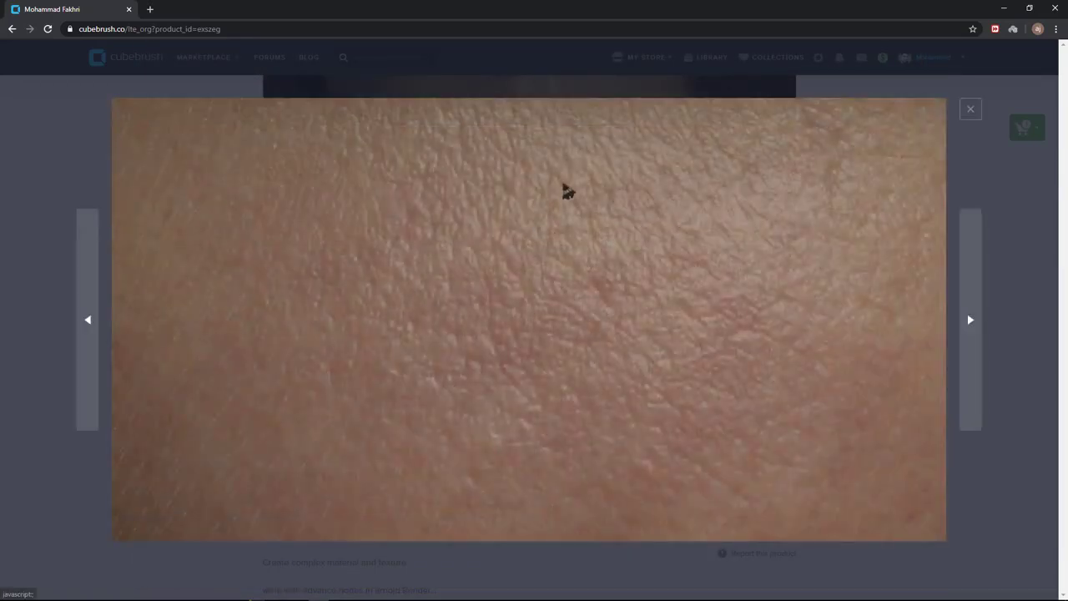
pyautogui.click(976, 290)
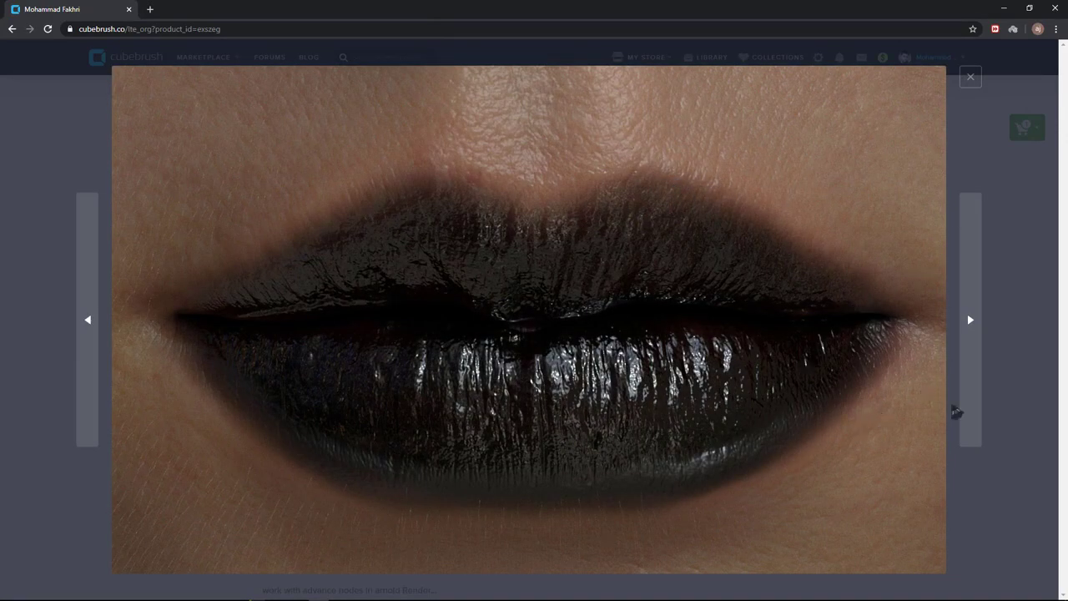
pyautogui.click(969, 76)
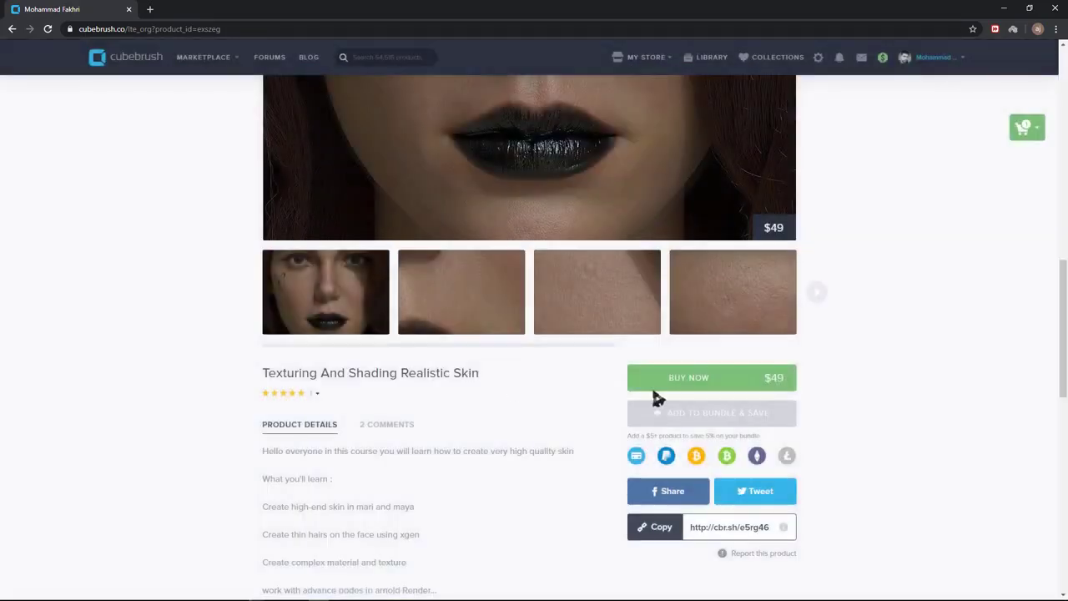
# Step: Look through the product details of the Texturing And Shading Realistic Skin course and return to the featured products
pyautogui.scroll(2, 607, 227)
pyautogui.scroll(3, 609, 219)
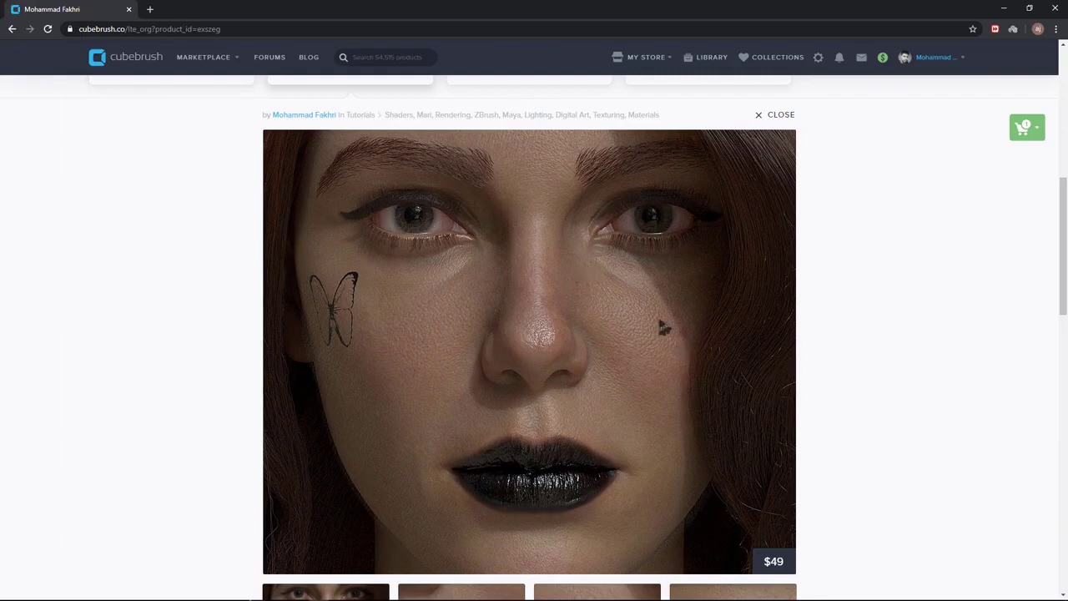
pyautogui.scroll(-4, 662, 334)
pyautogui.scroll(-1, 660, 387)
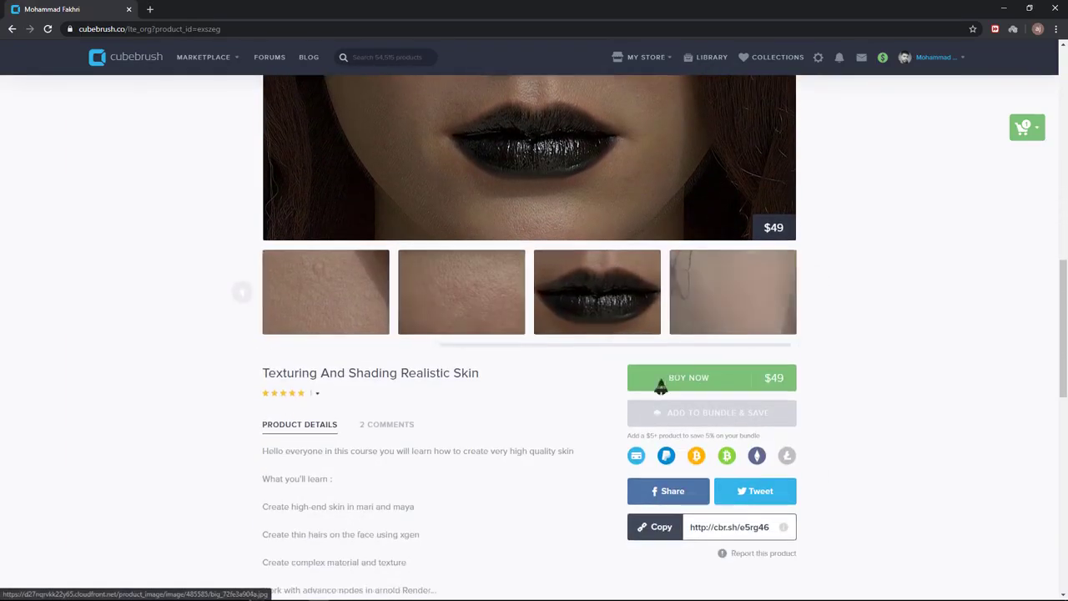
pyautogui.scroll(-3, 660, 386)
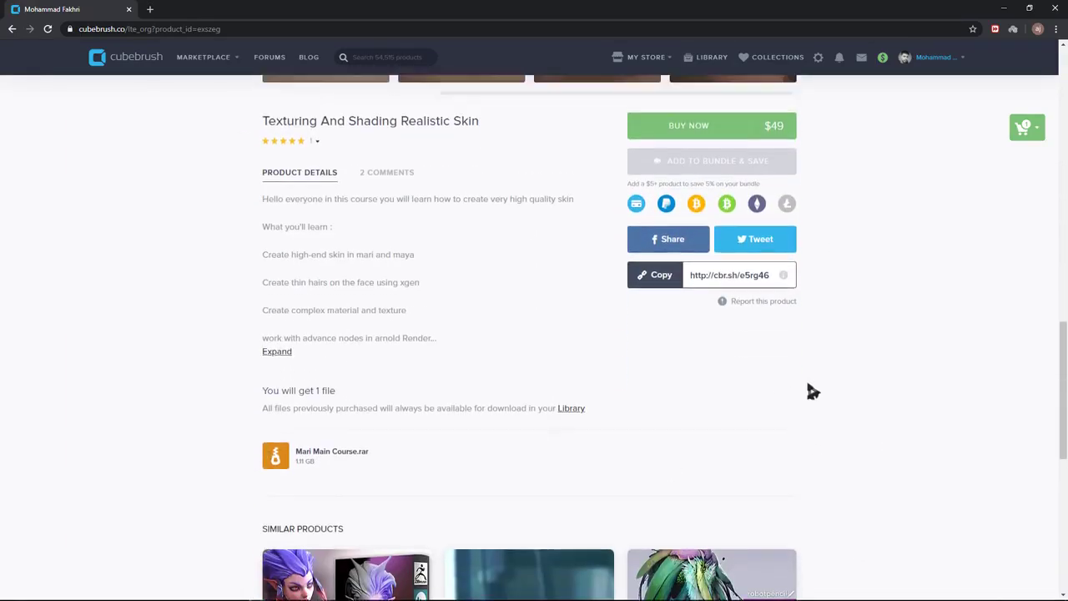
pyautogui.scroll(11, 814, 392)
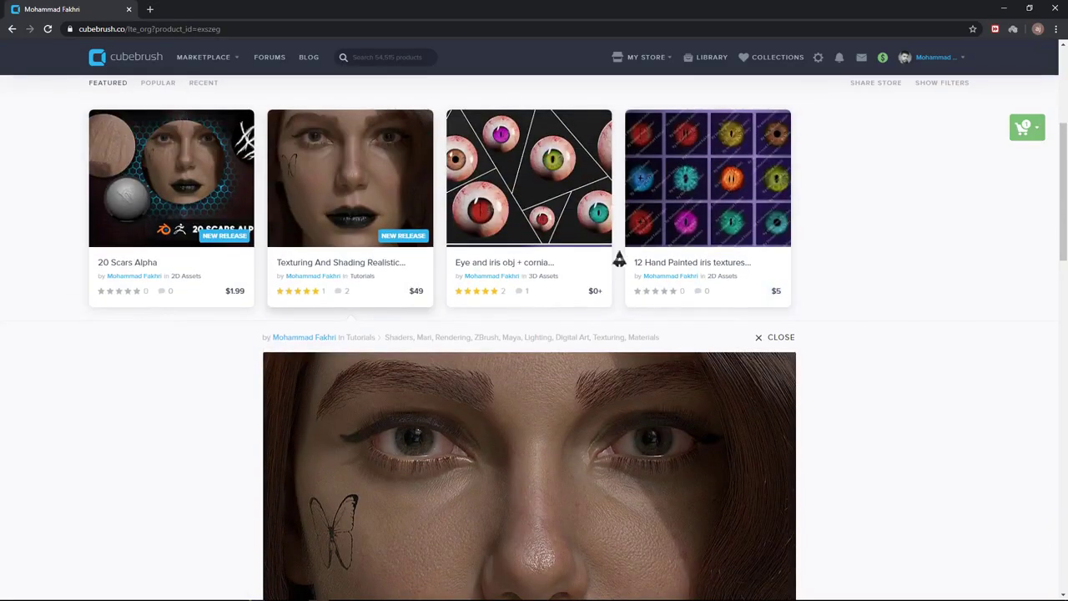